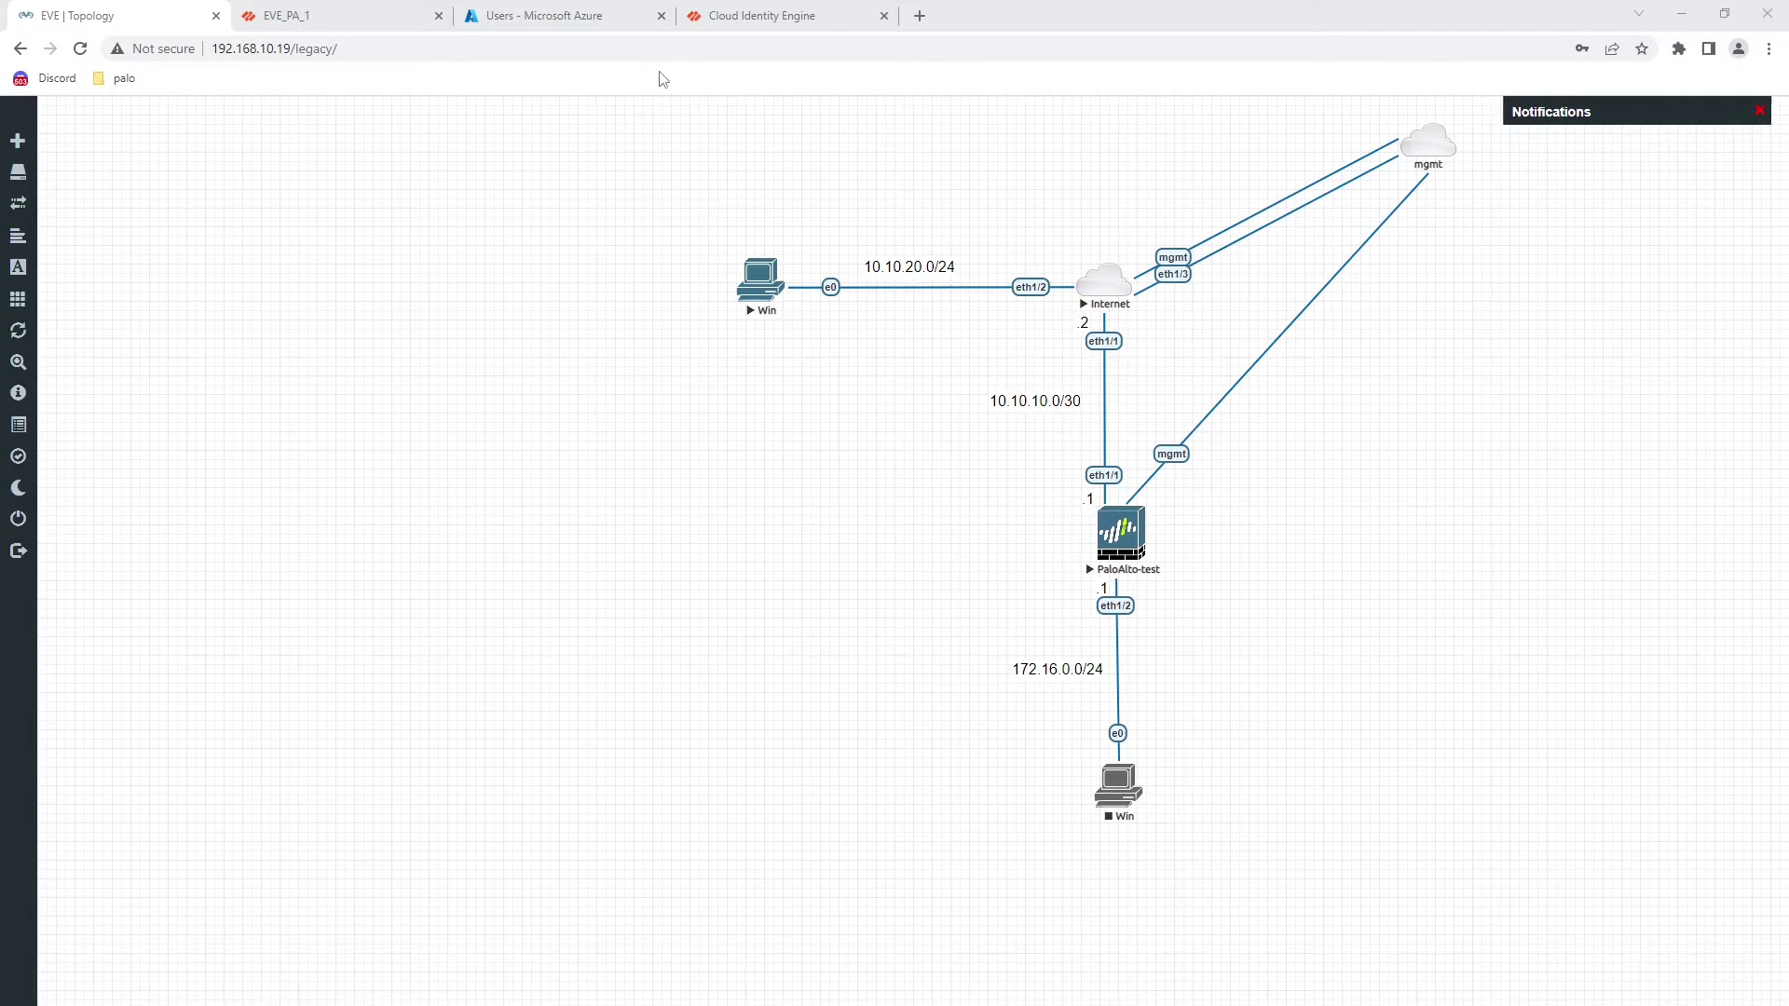
- Download the tenant's SP metadata file from the Cloud Identity Engine SP Metadata page
left_click(731, 18)
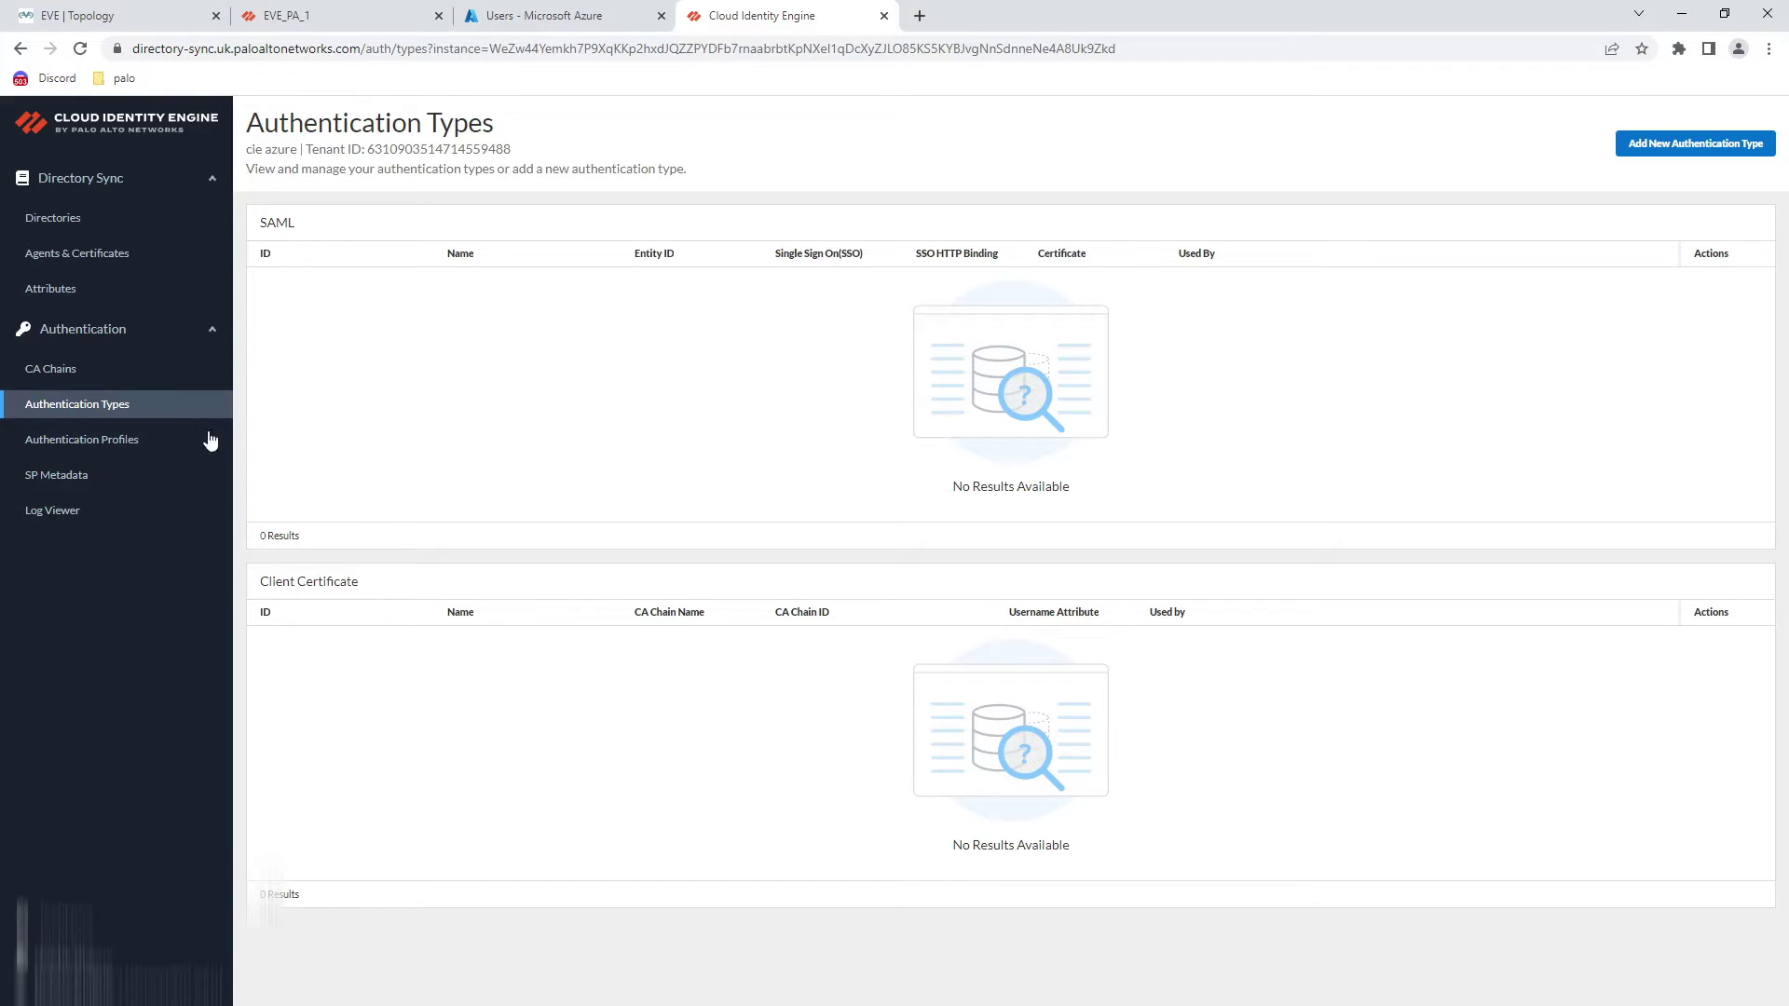
left_click(57, 477)
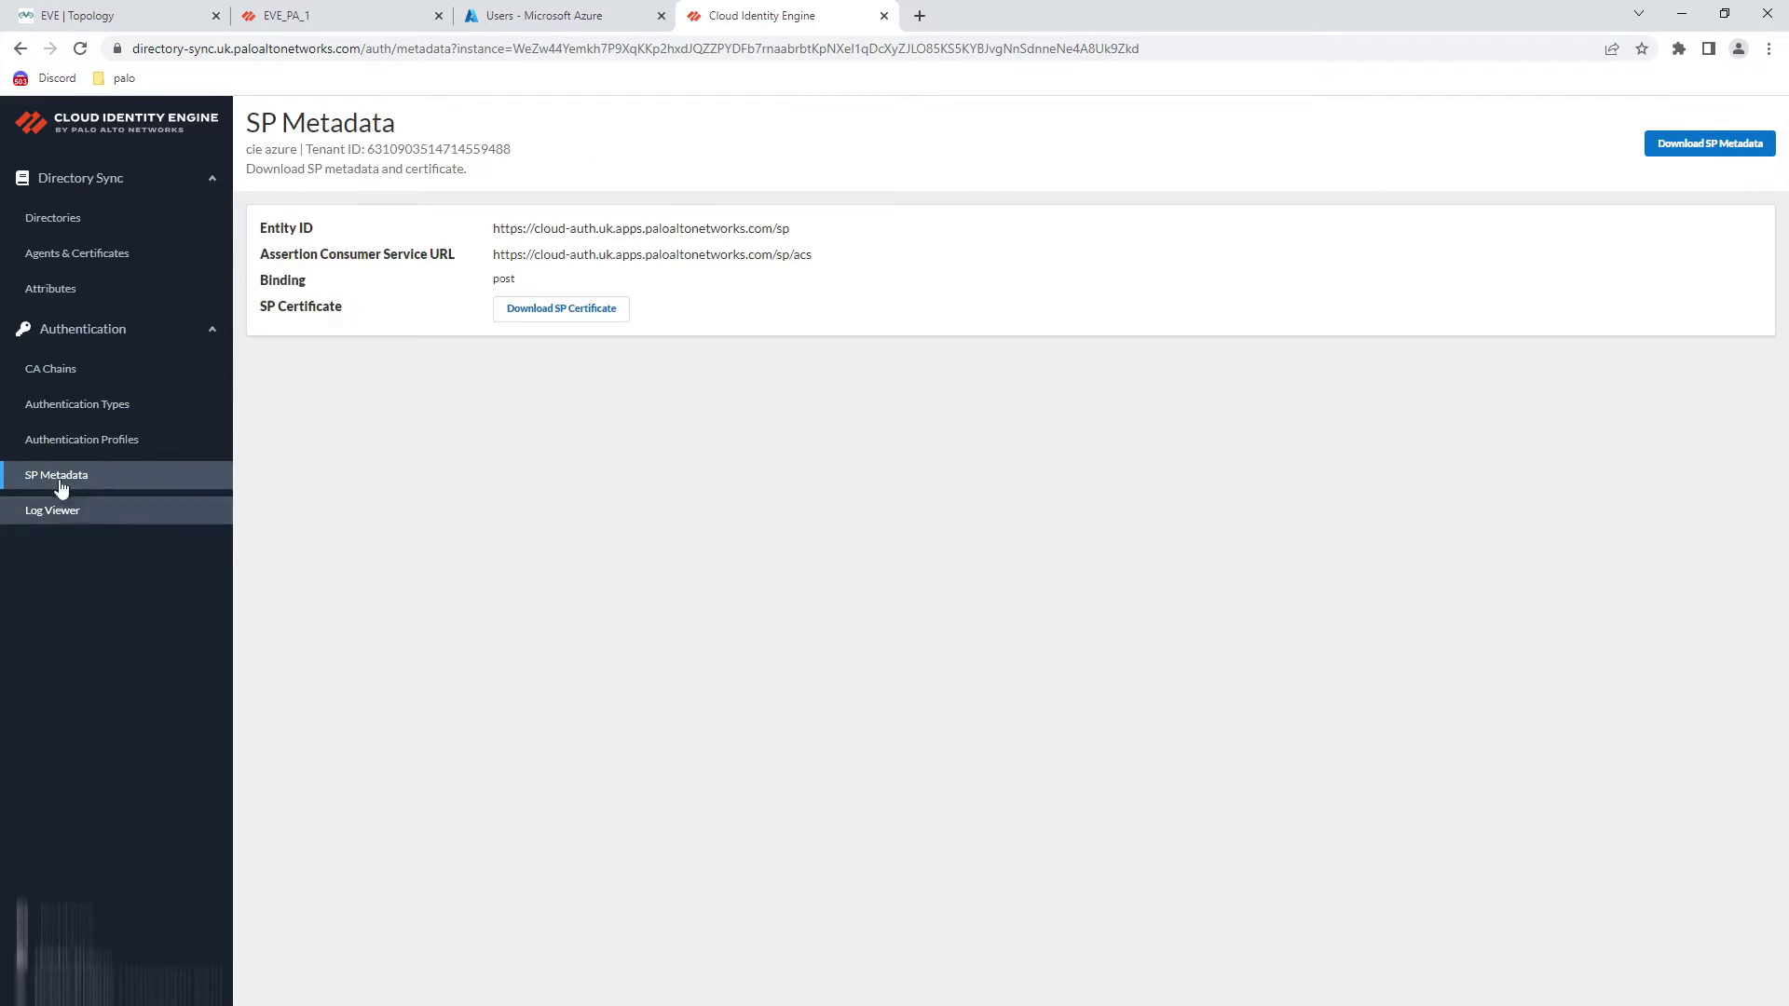
left_click(893, 3)
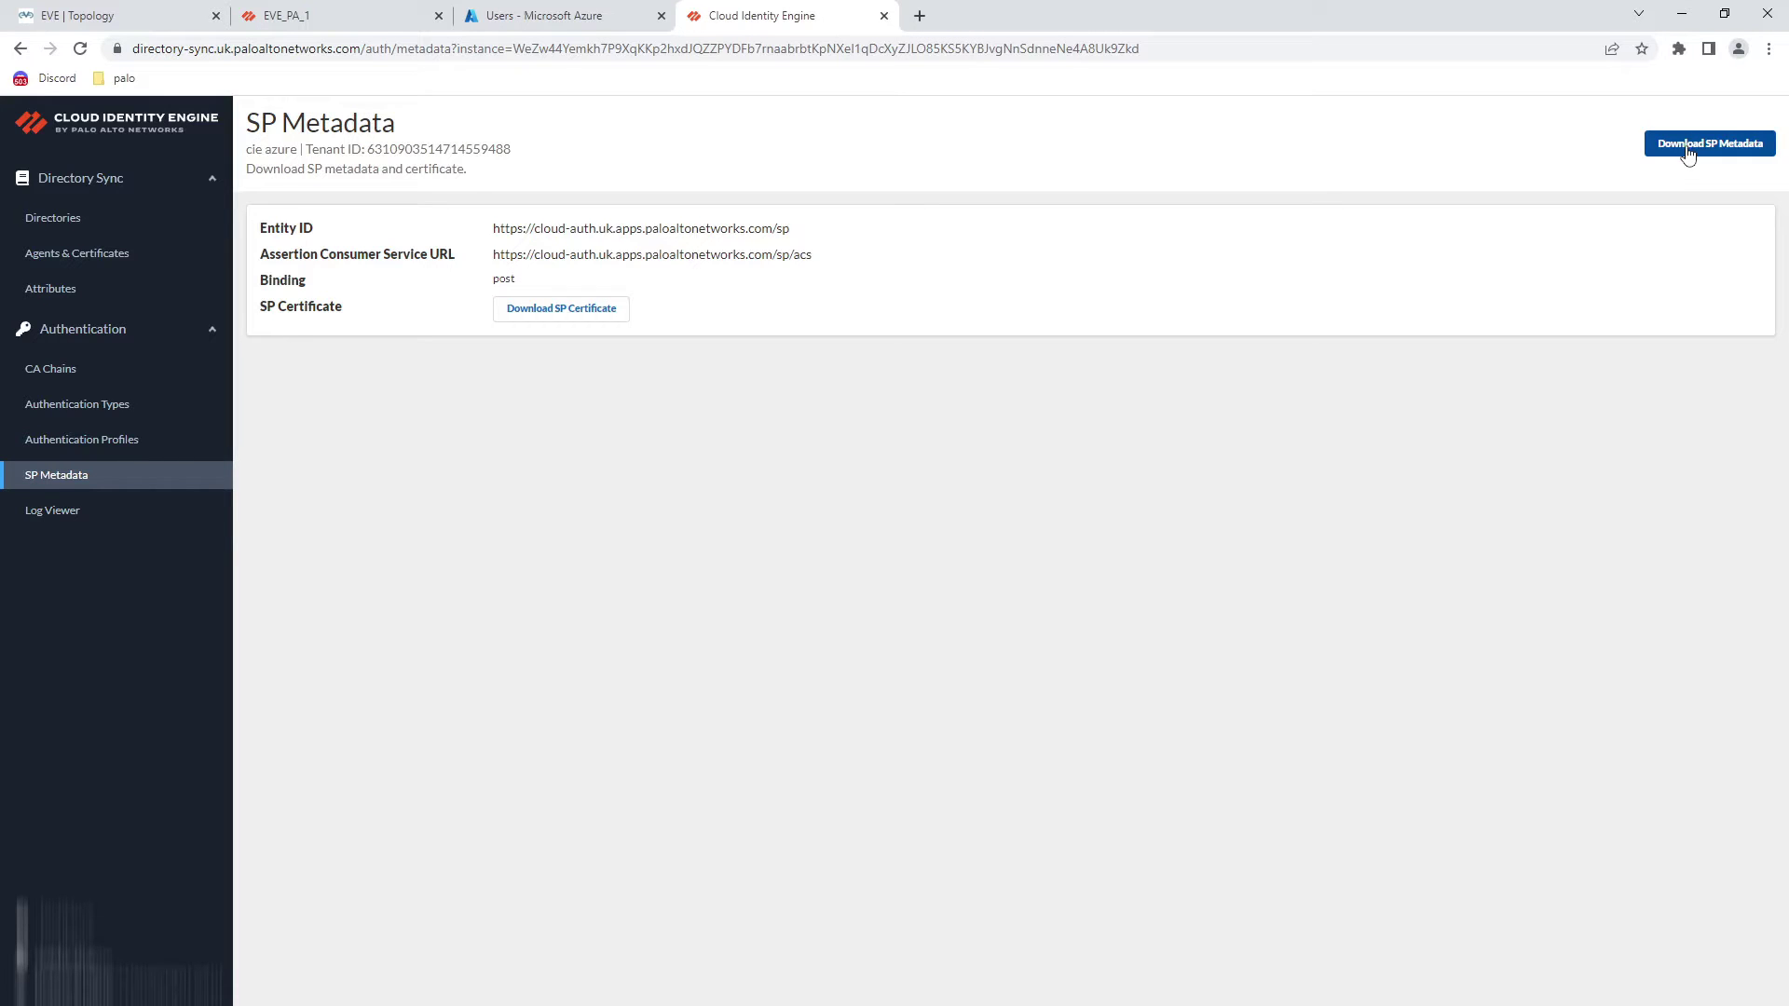
left_click(1689, 151)
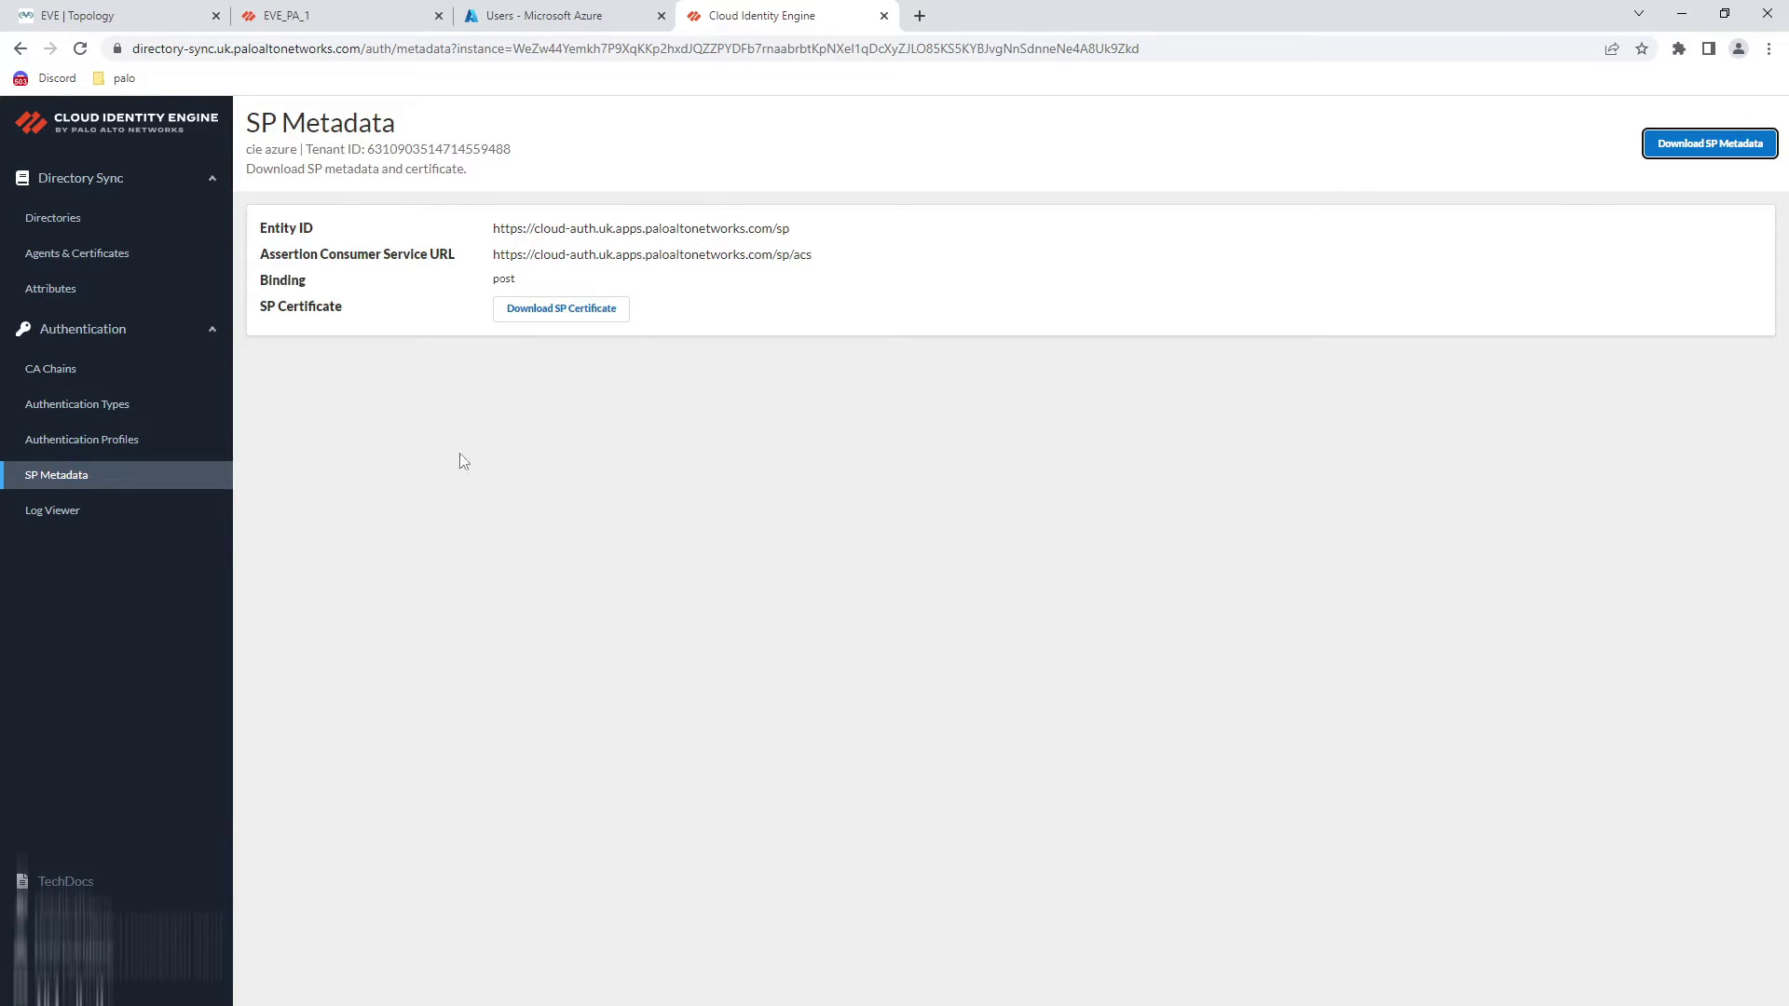
- Start adding a new application under Azure Active Directory's Enterprise applications
left_click(470, 16)
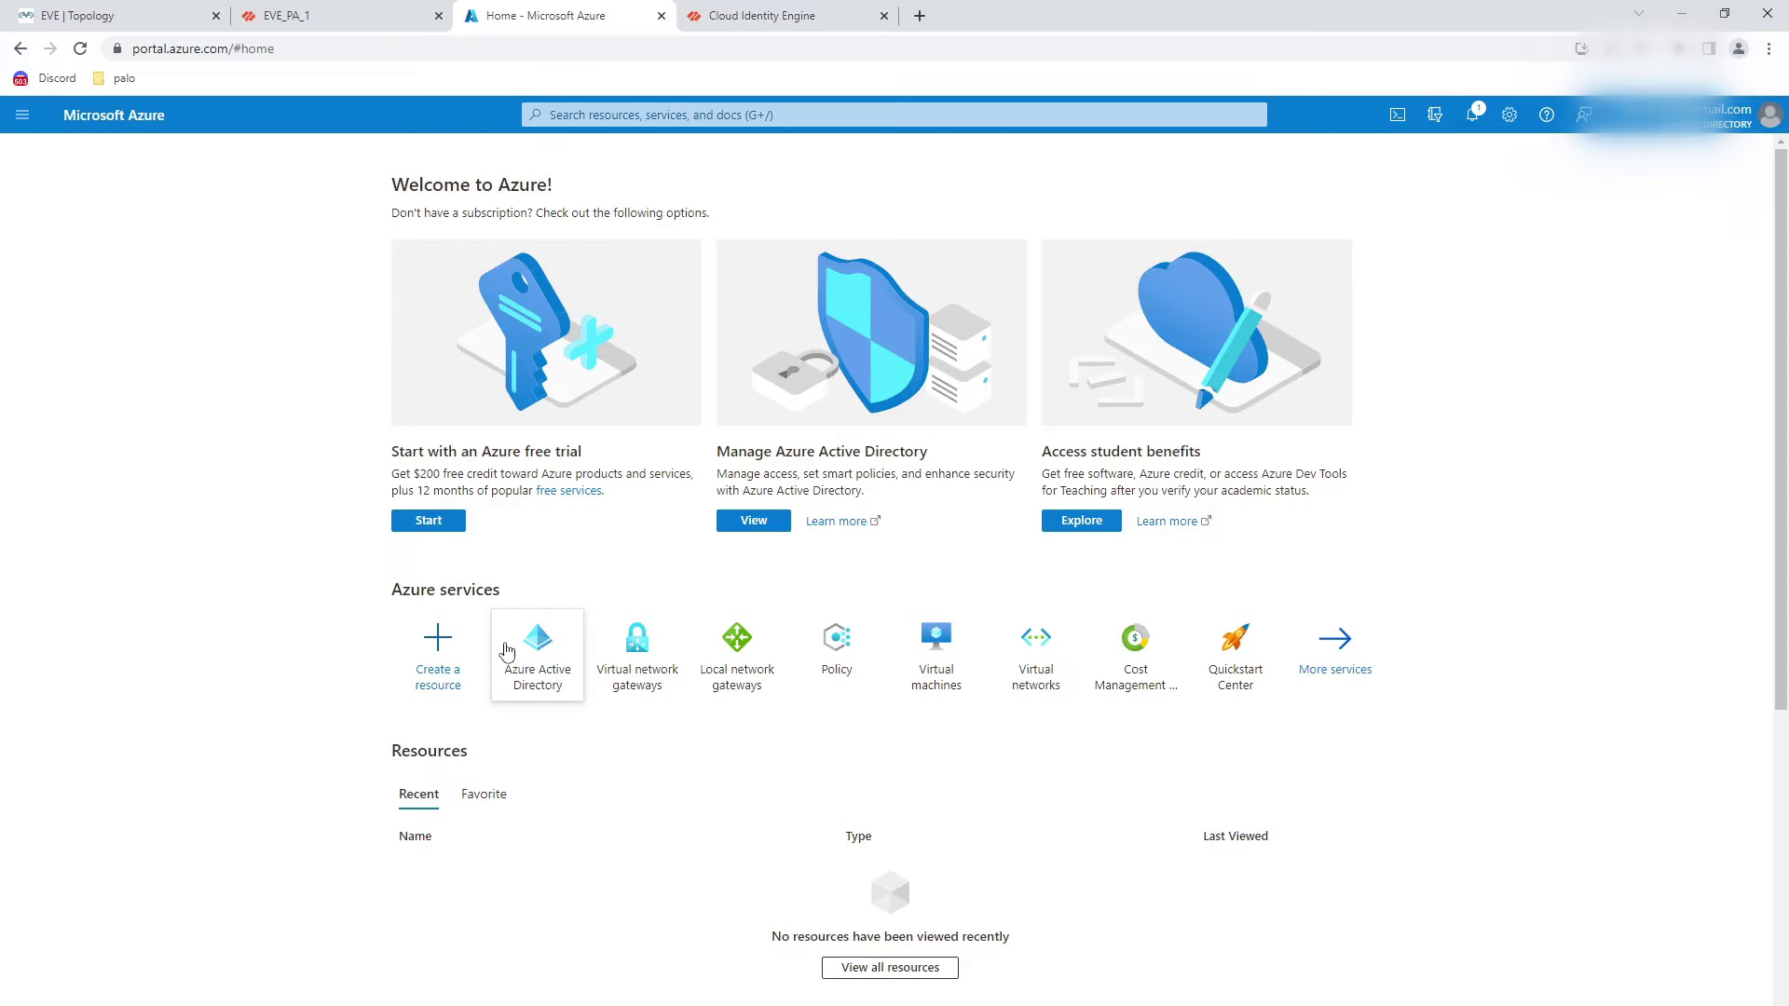
left_click(553, 690)
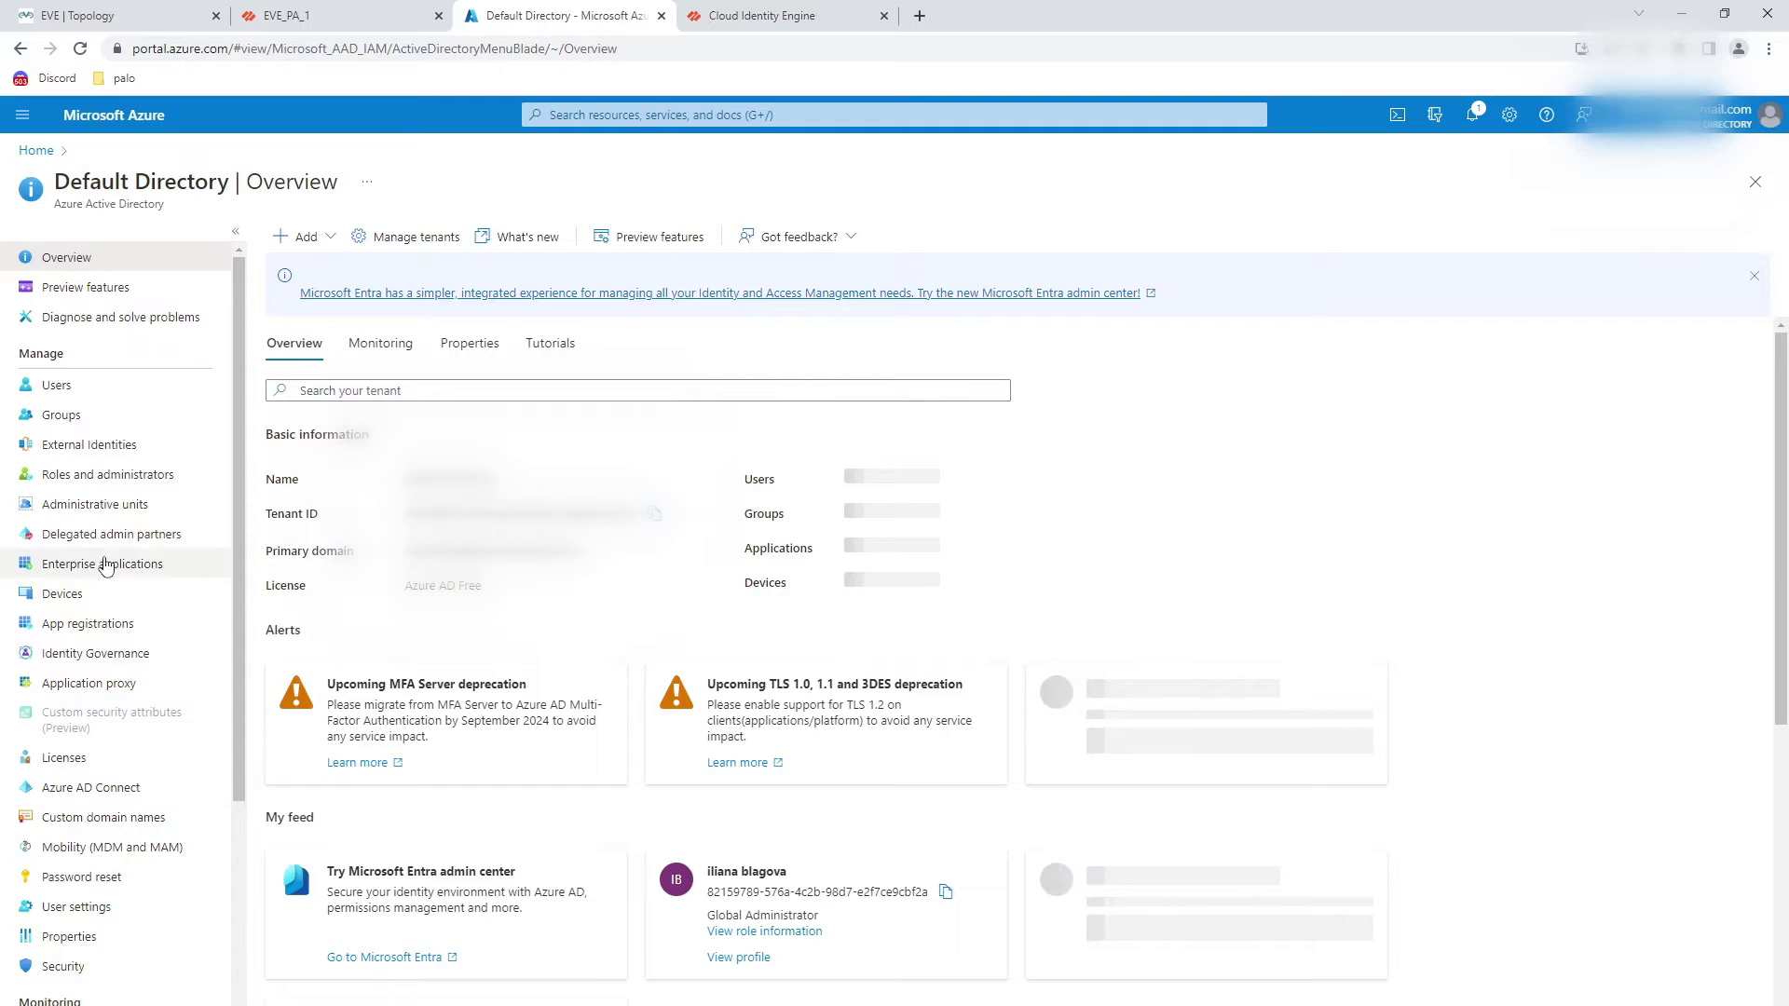
left_click(98, 564)
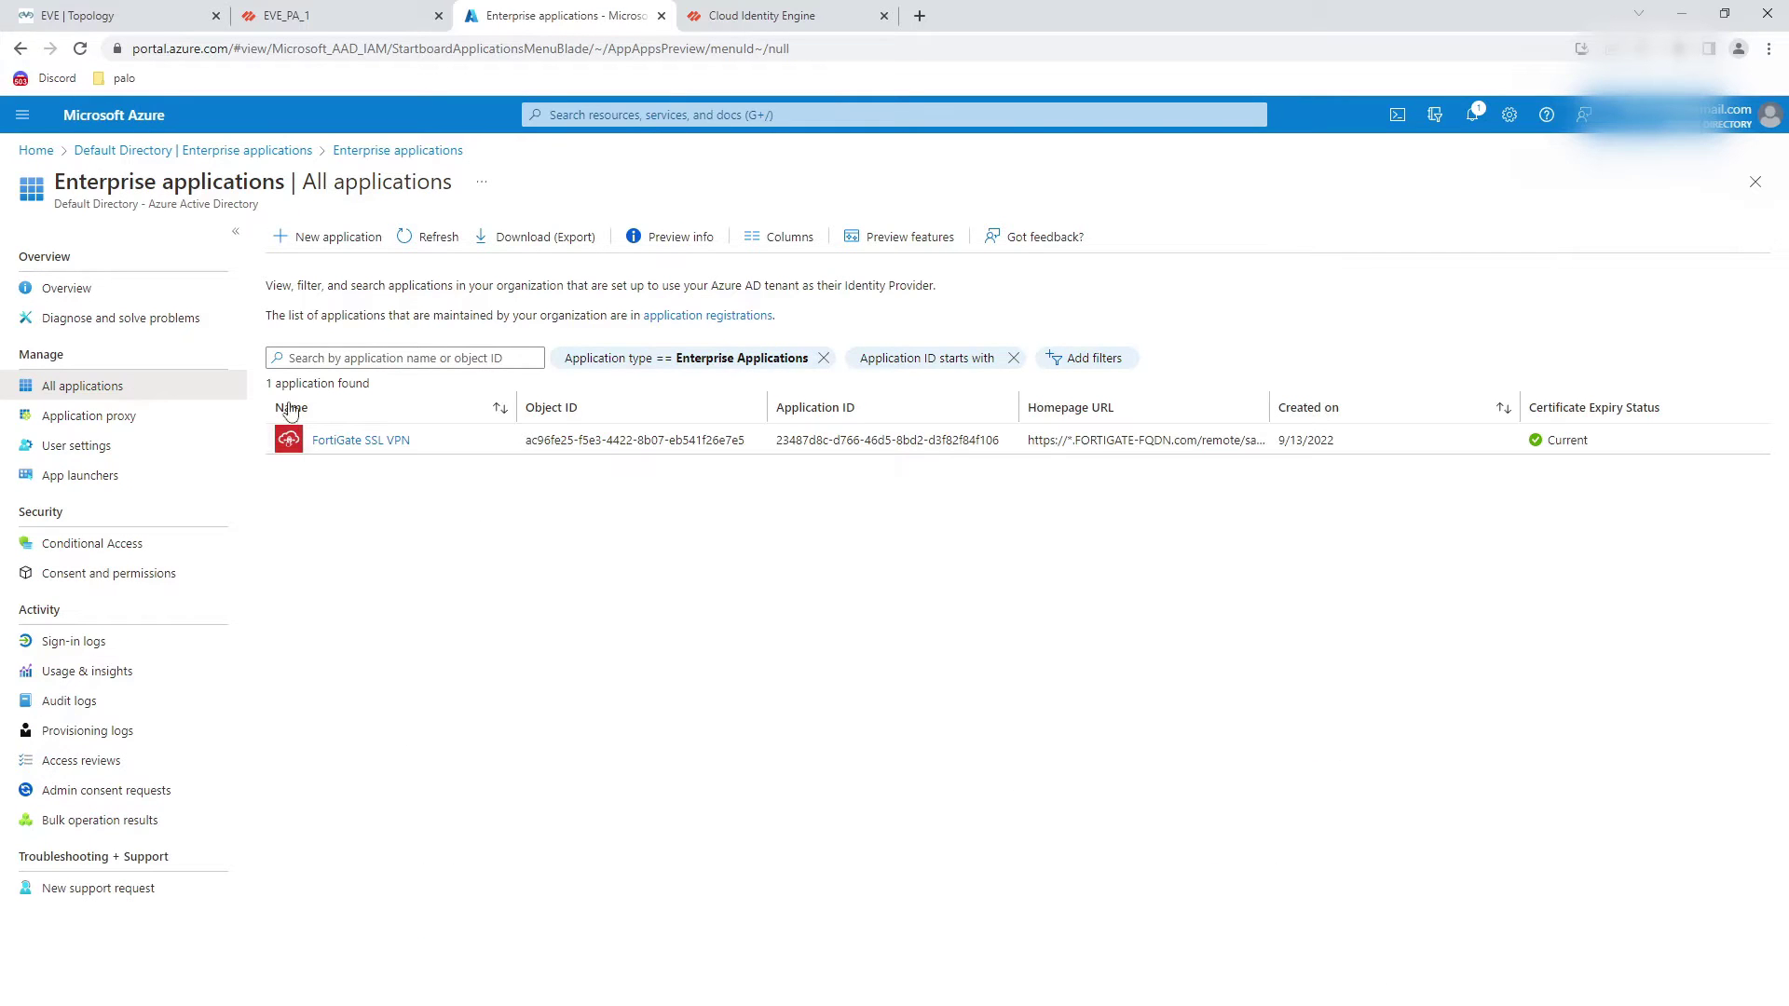
left_click(346, 245)
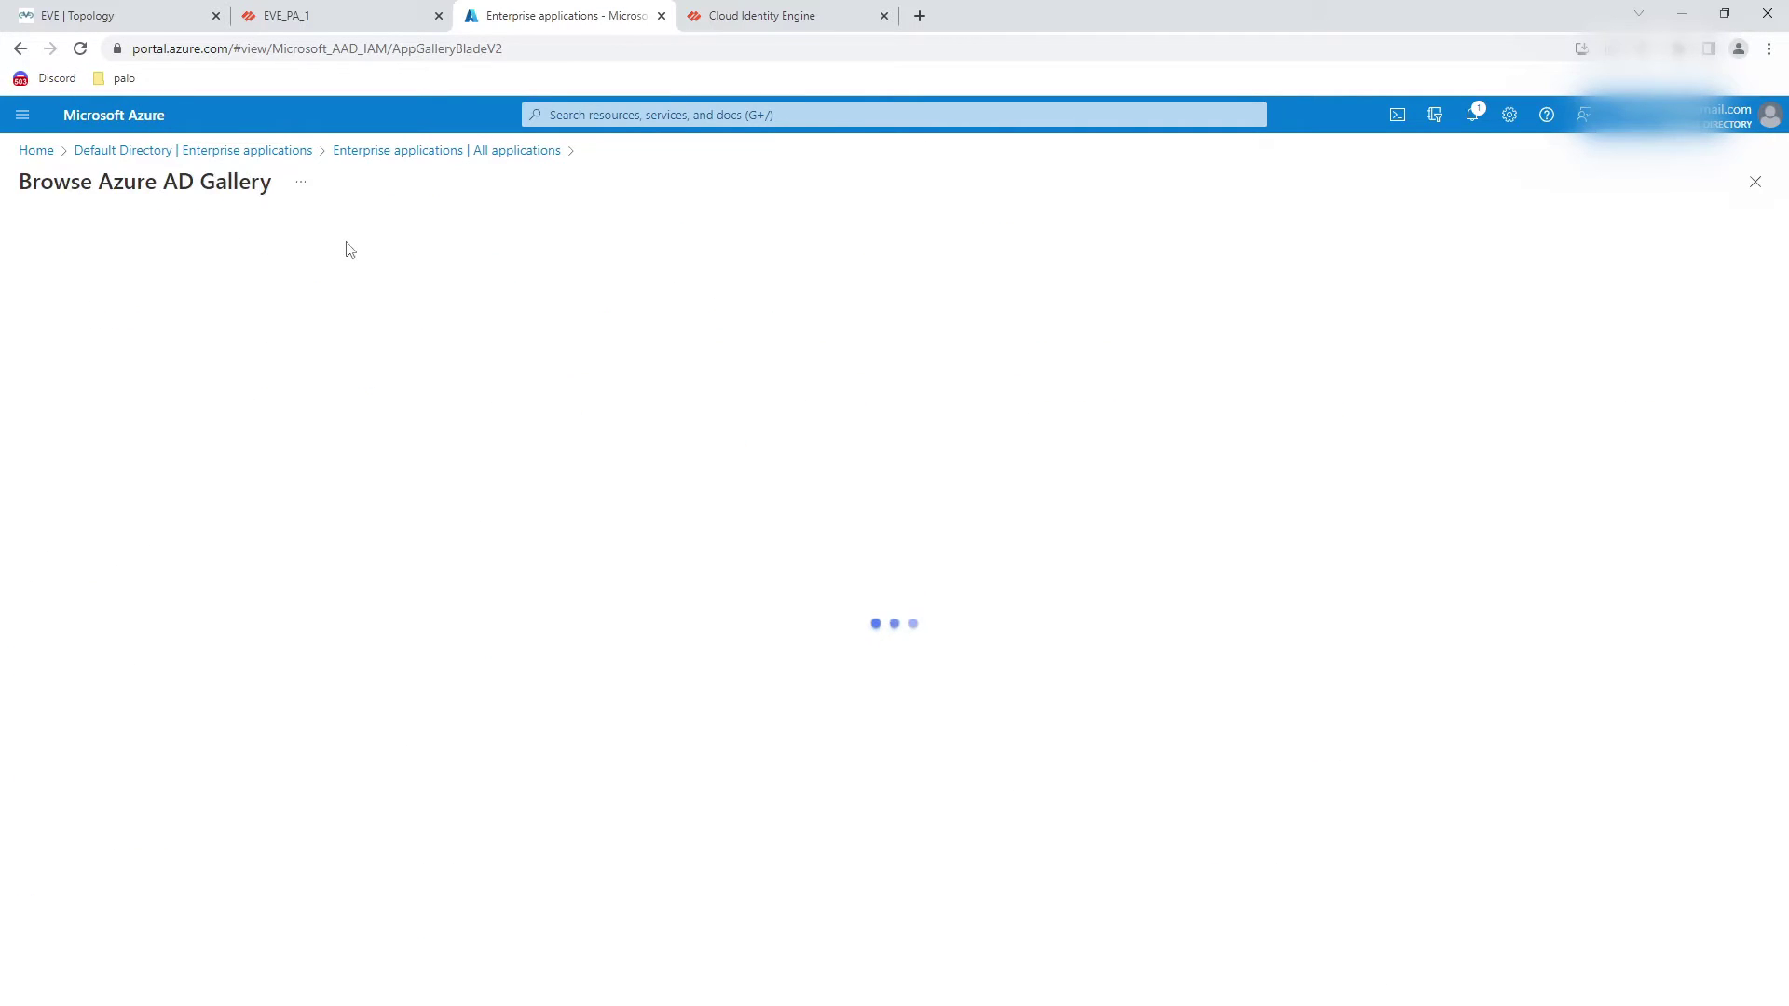
- Search the gallery for 'palo' and create the Cloud Identity Engine - Cloud Authentication Service app
left_click(70, 323)
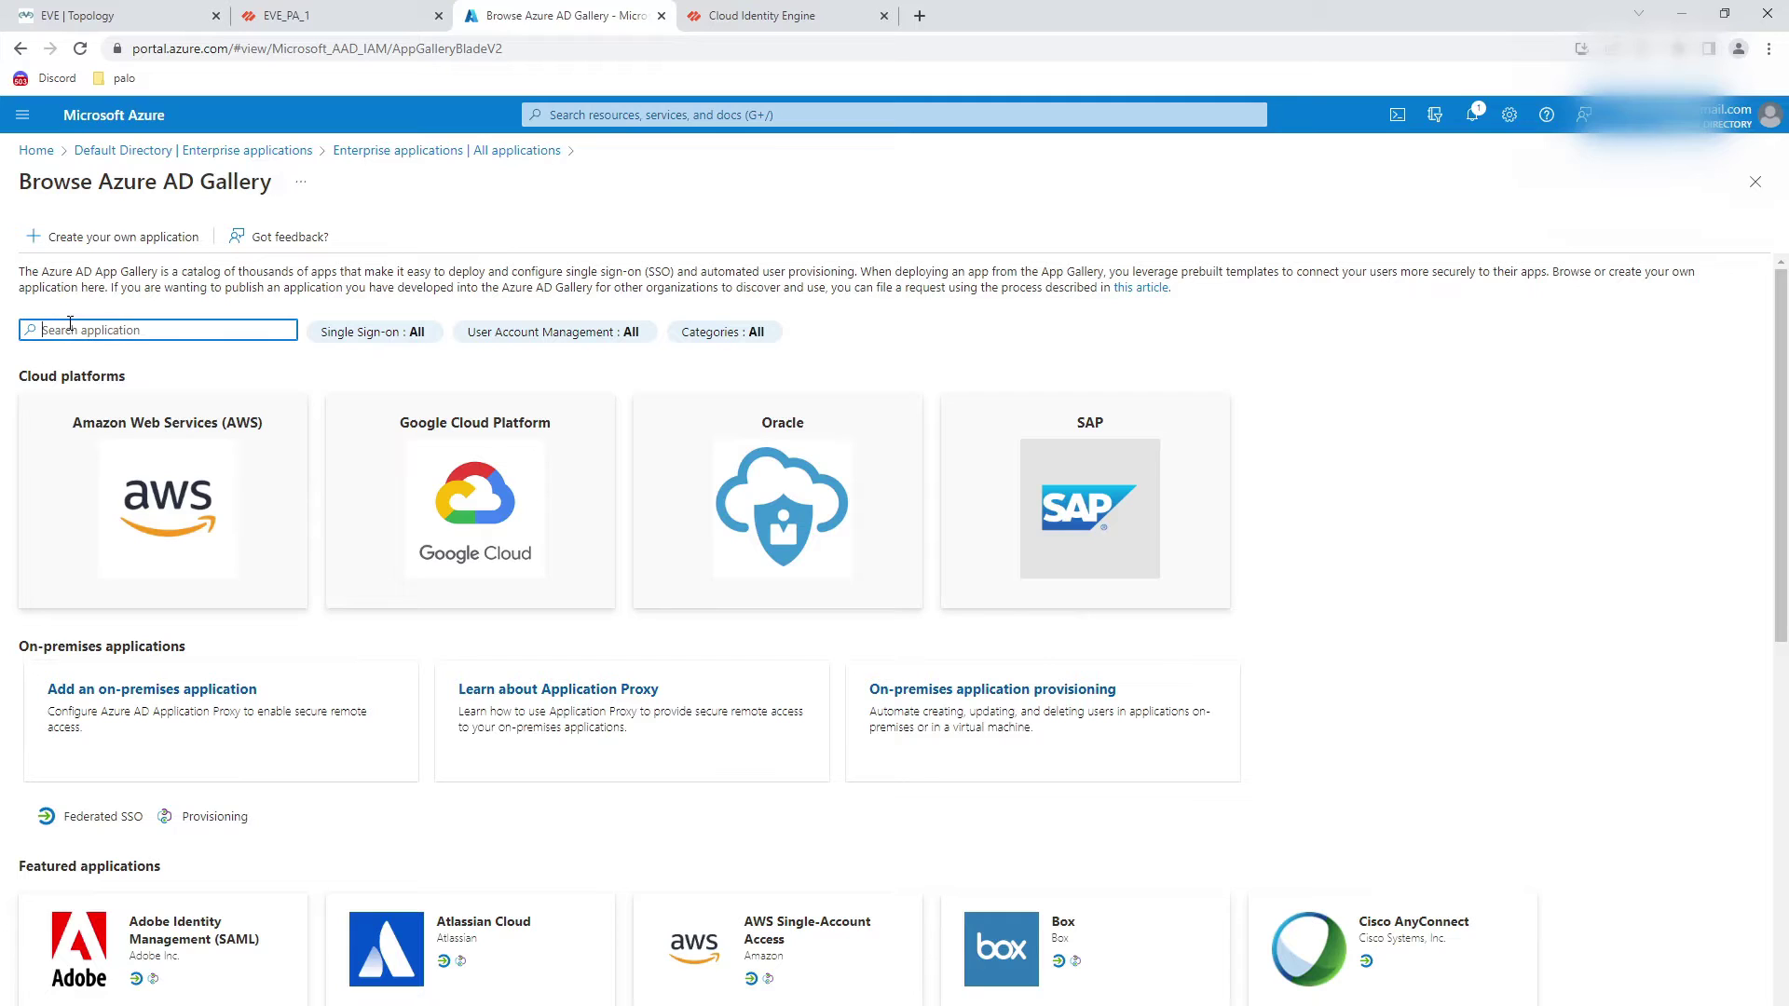
type("palo")
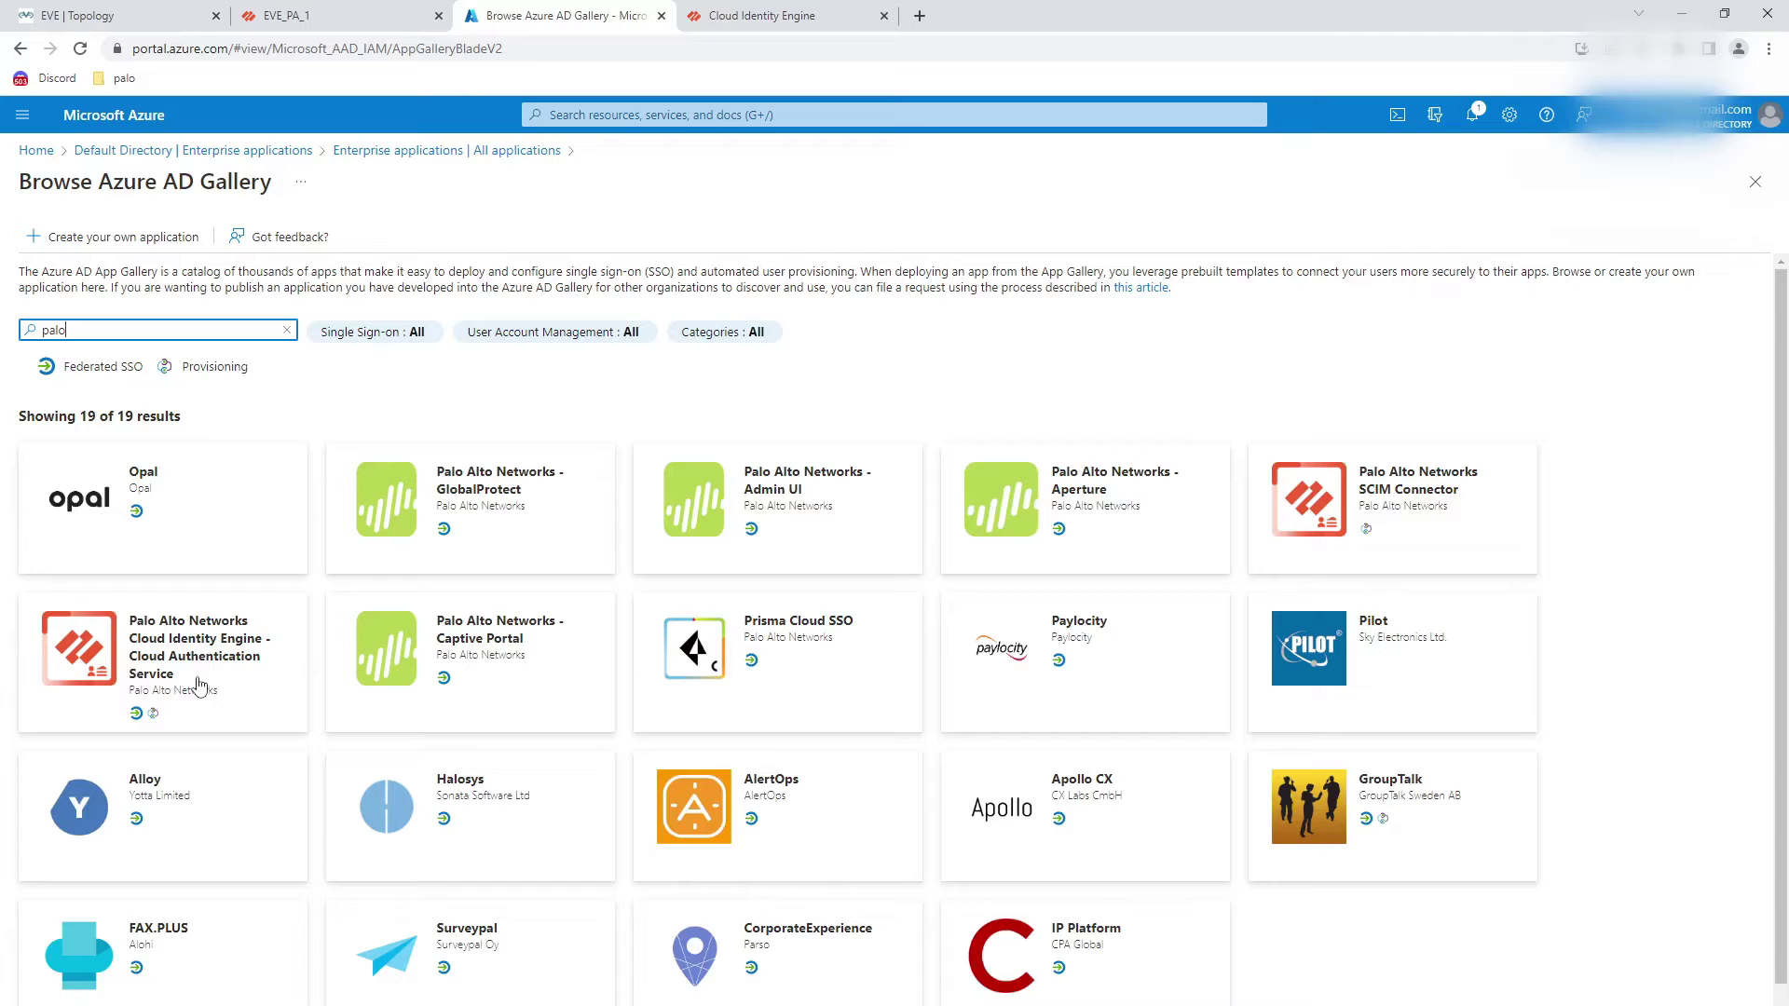
left_click(182, 663)
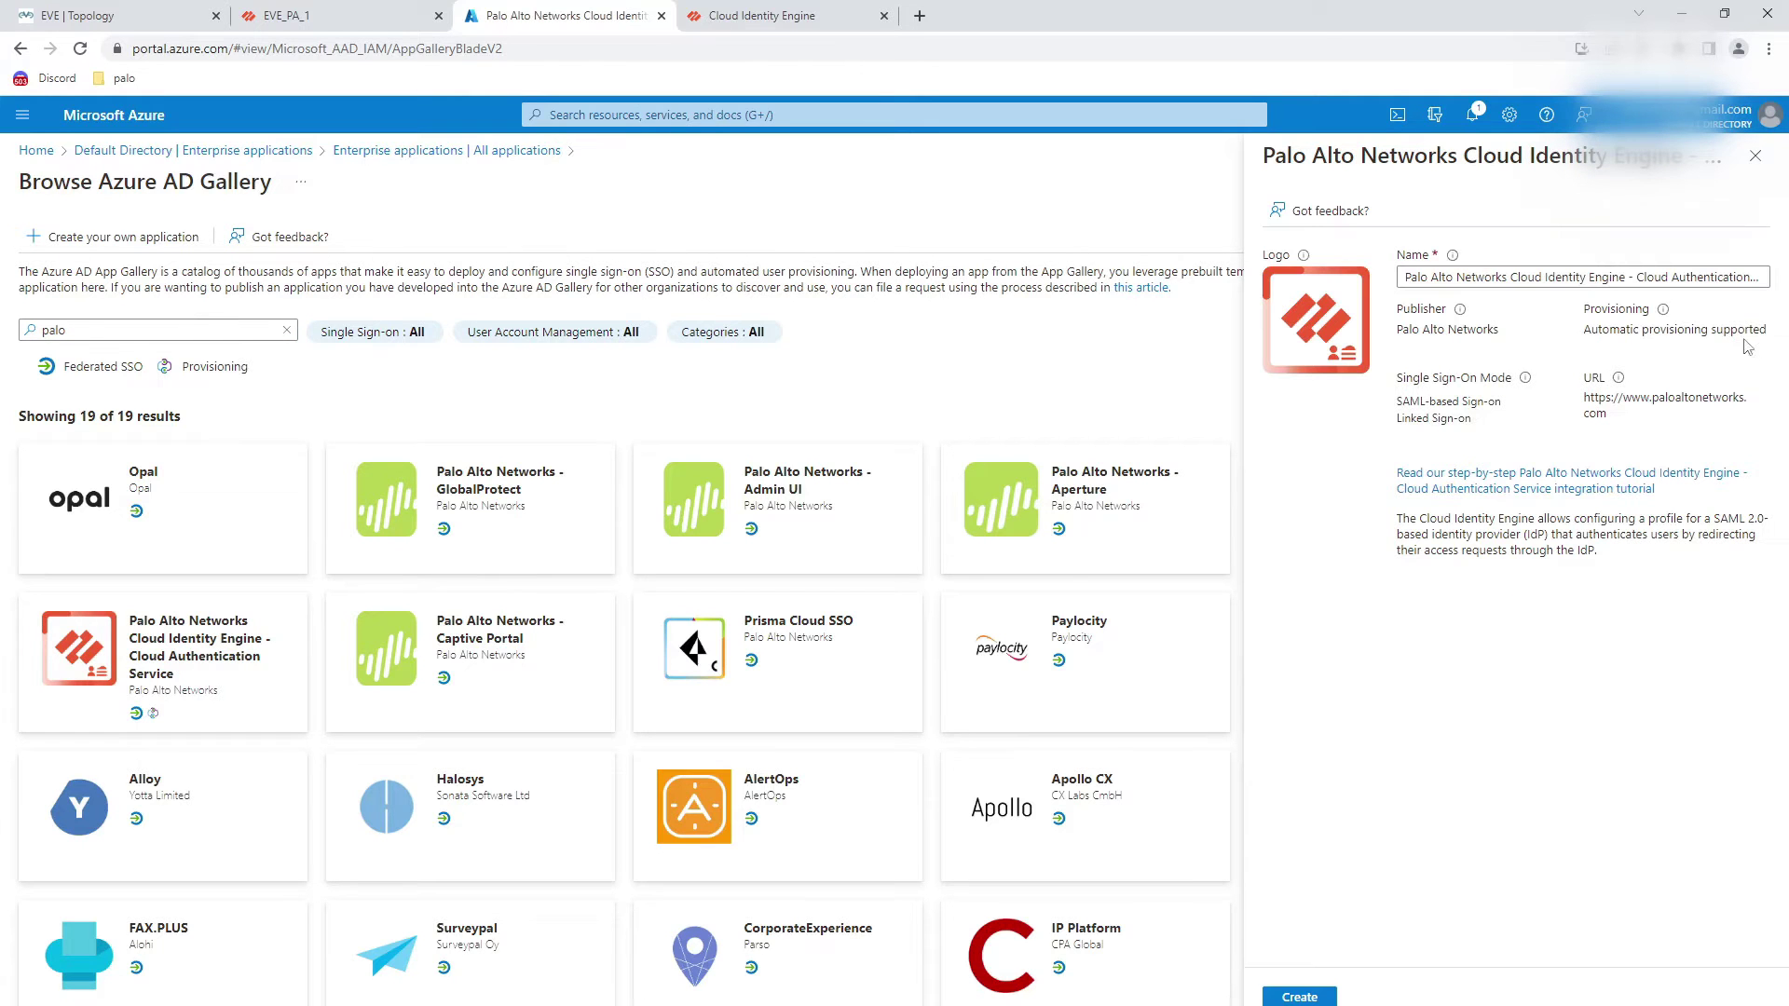
left_click(1297, 997)
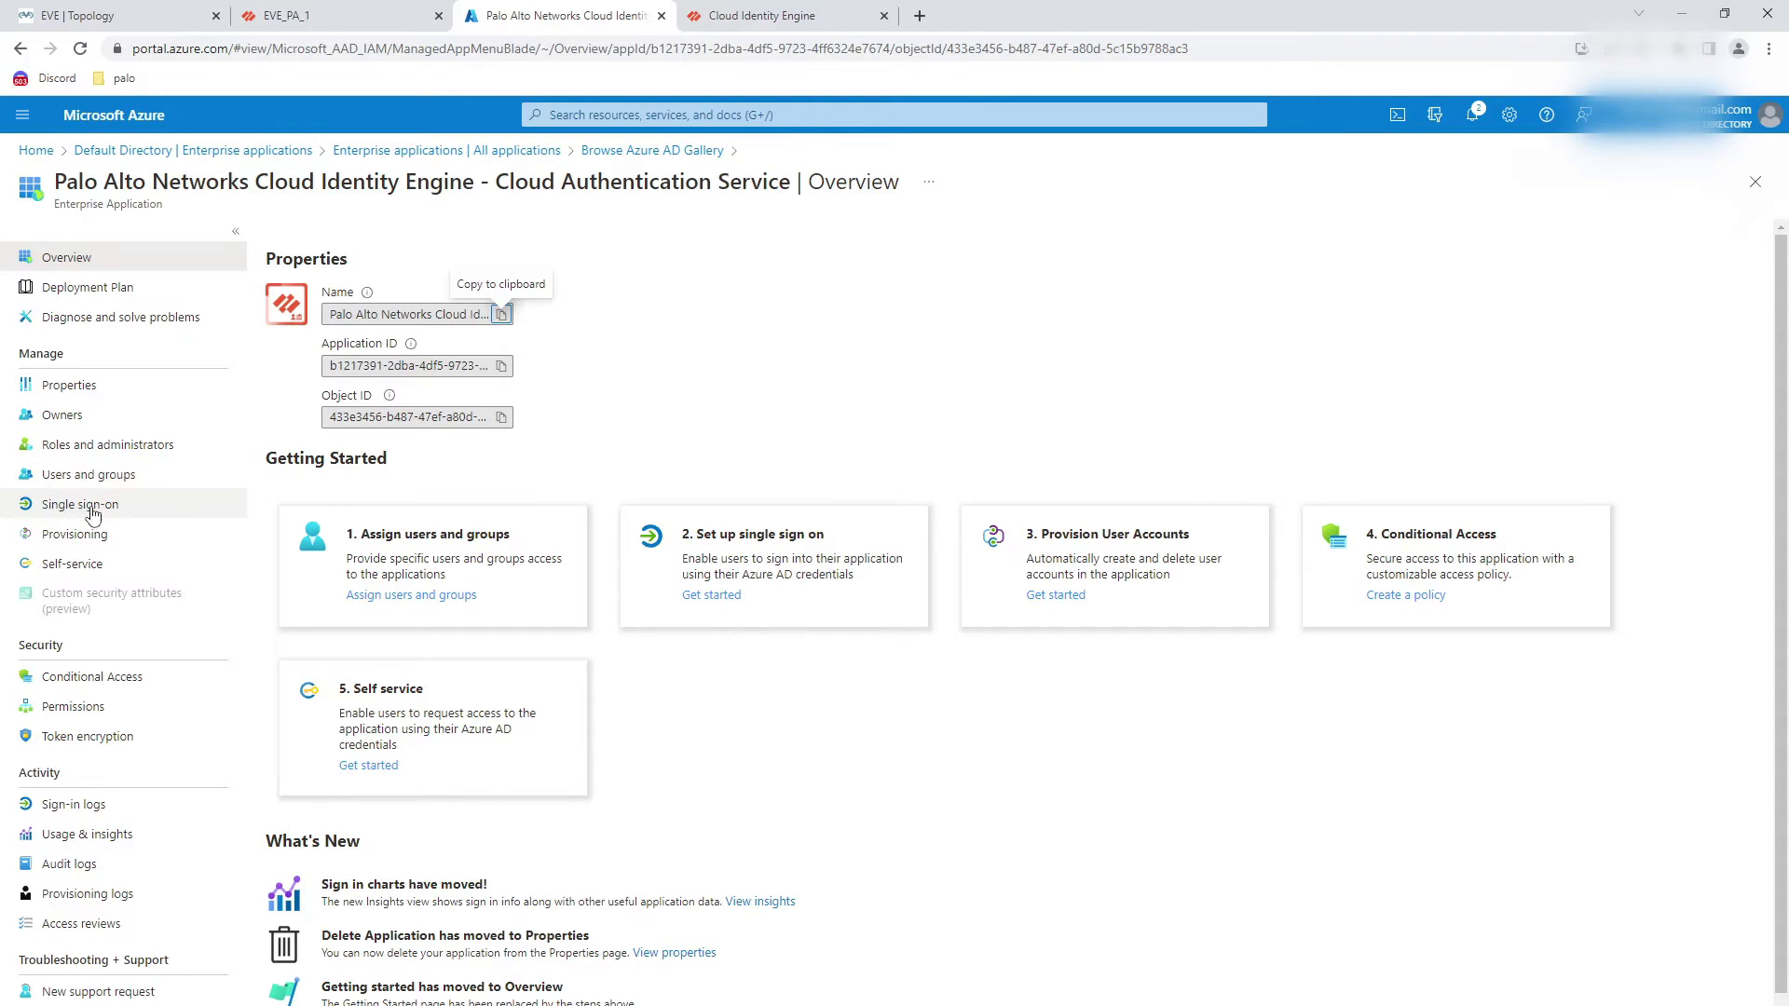
- Choose SAML single sign-on and fill the basic configuration from the uploaded SP metadata file
left_click(92, 513)
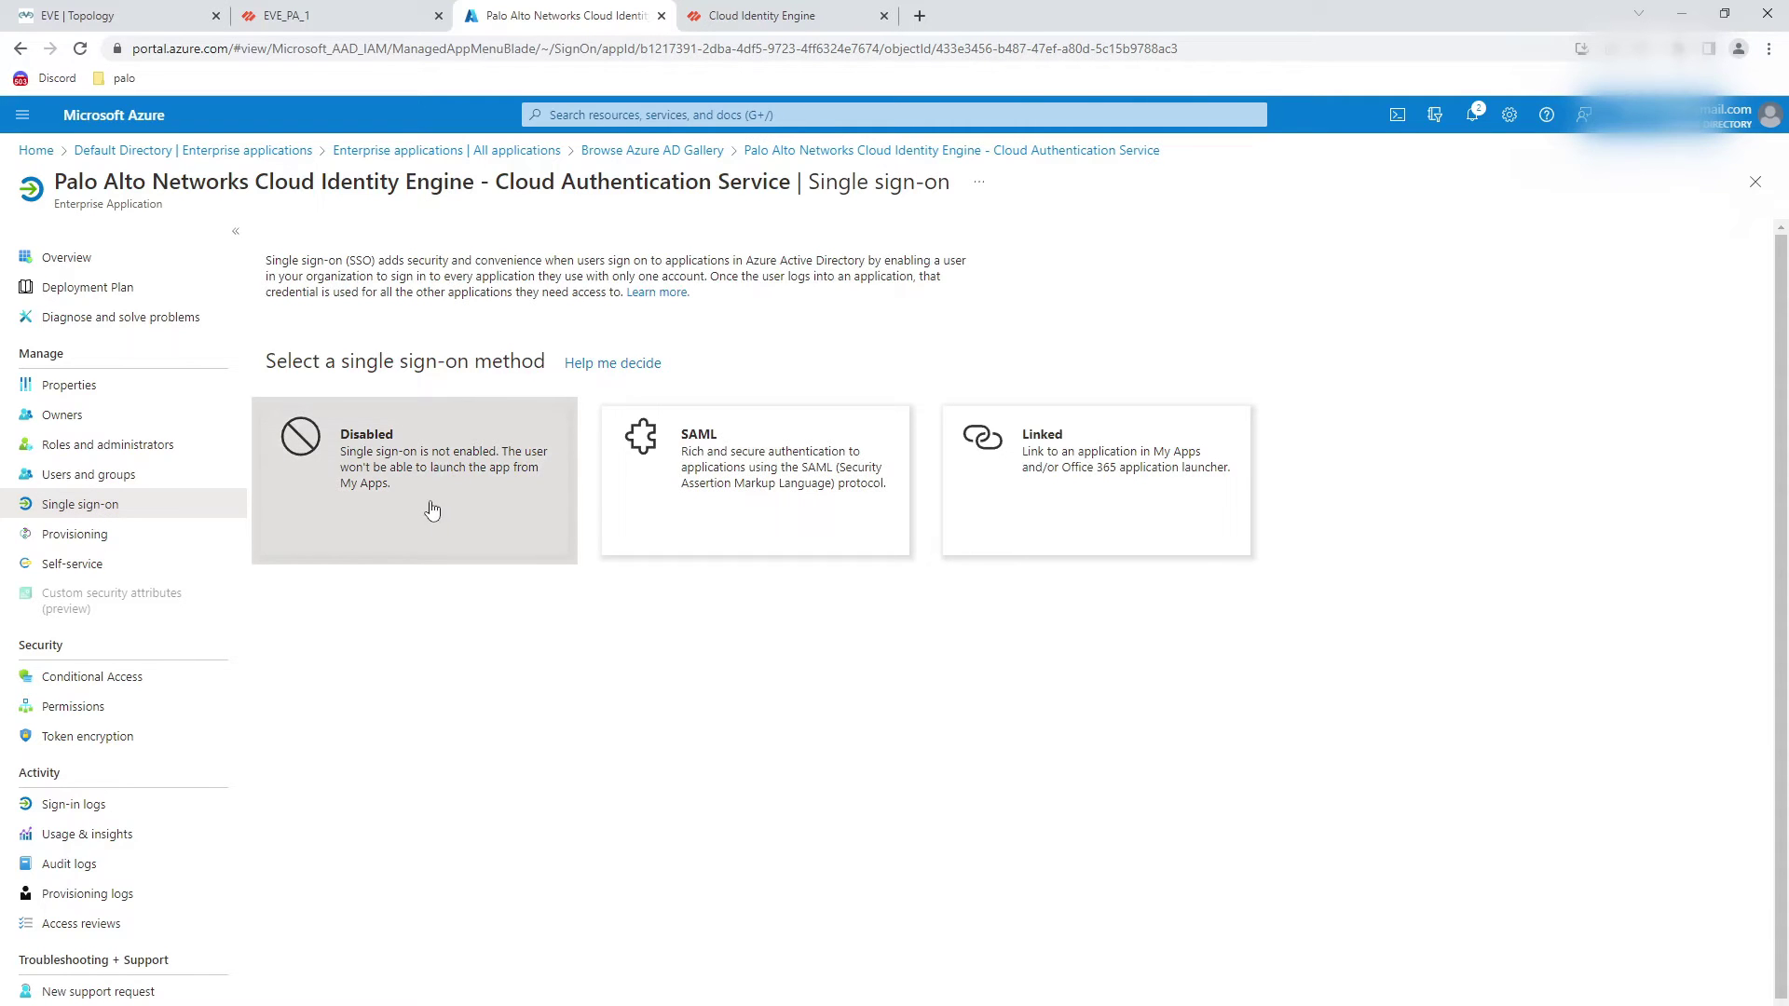
left_click(750, 486)
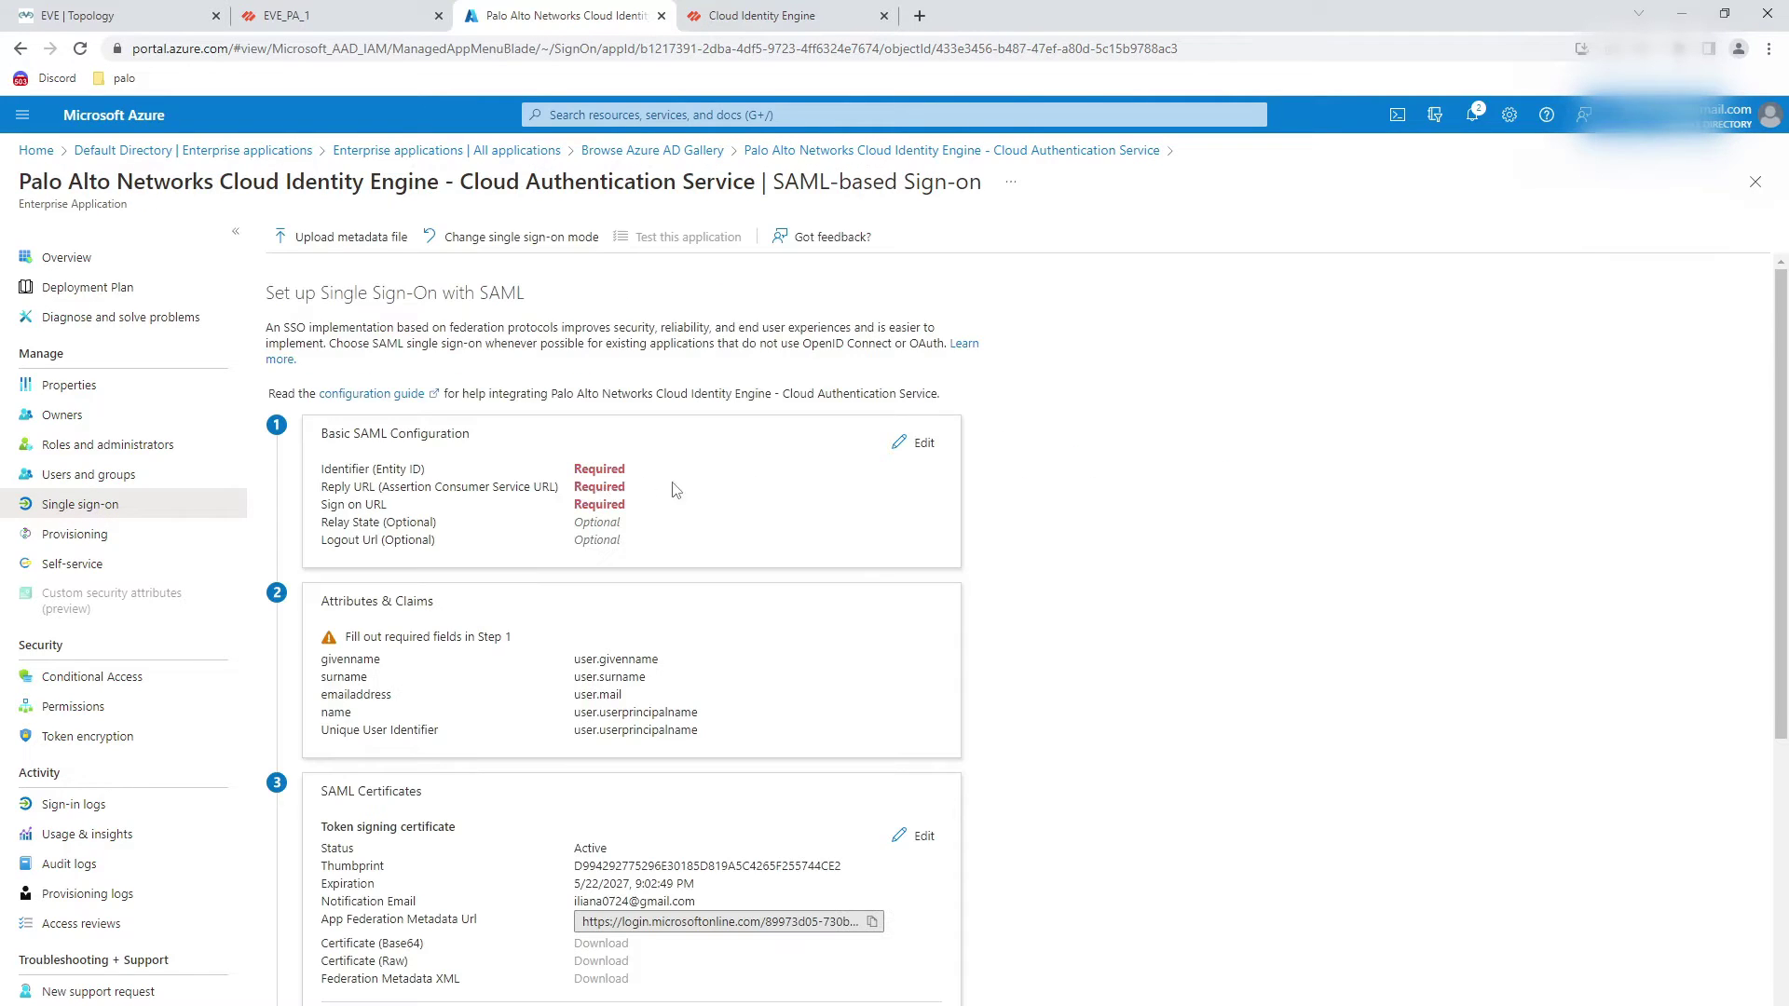
left_click(346, 241)
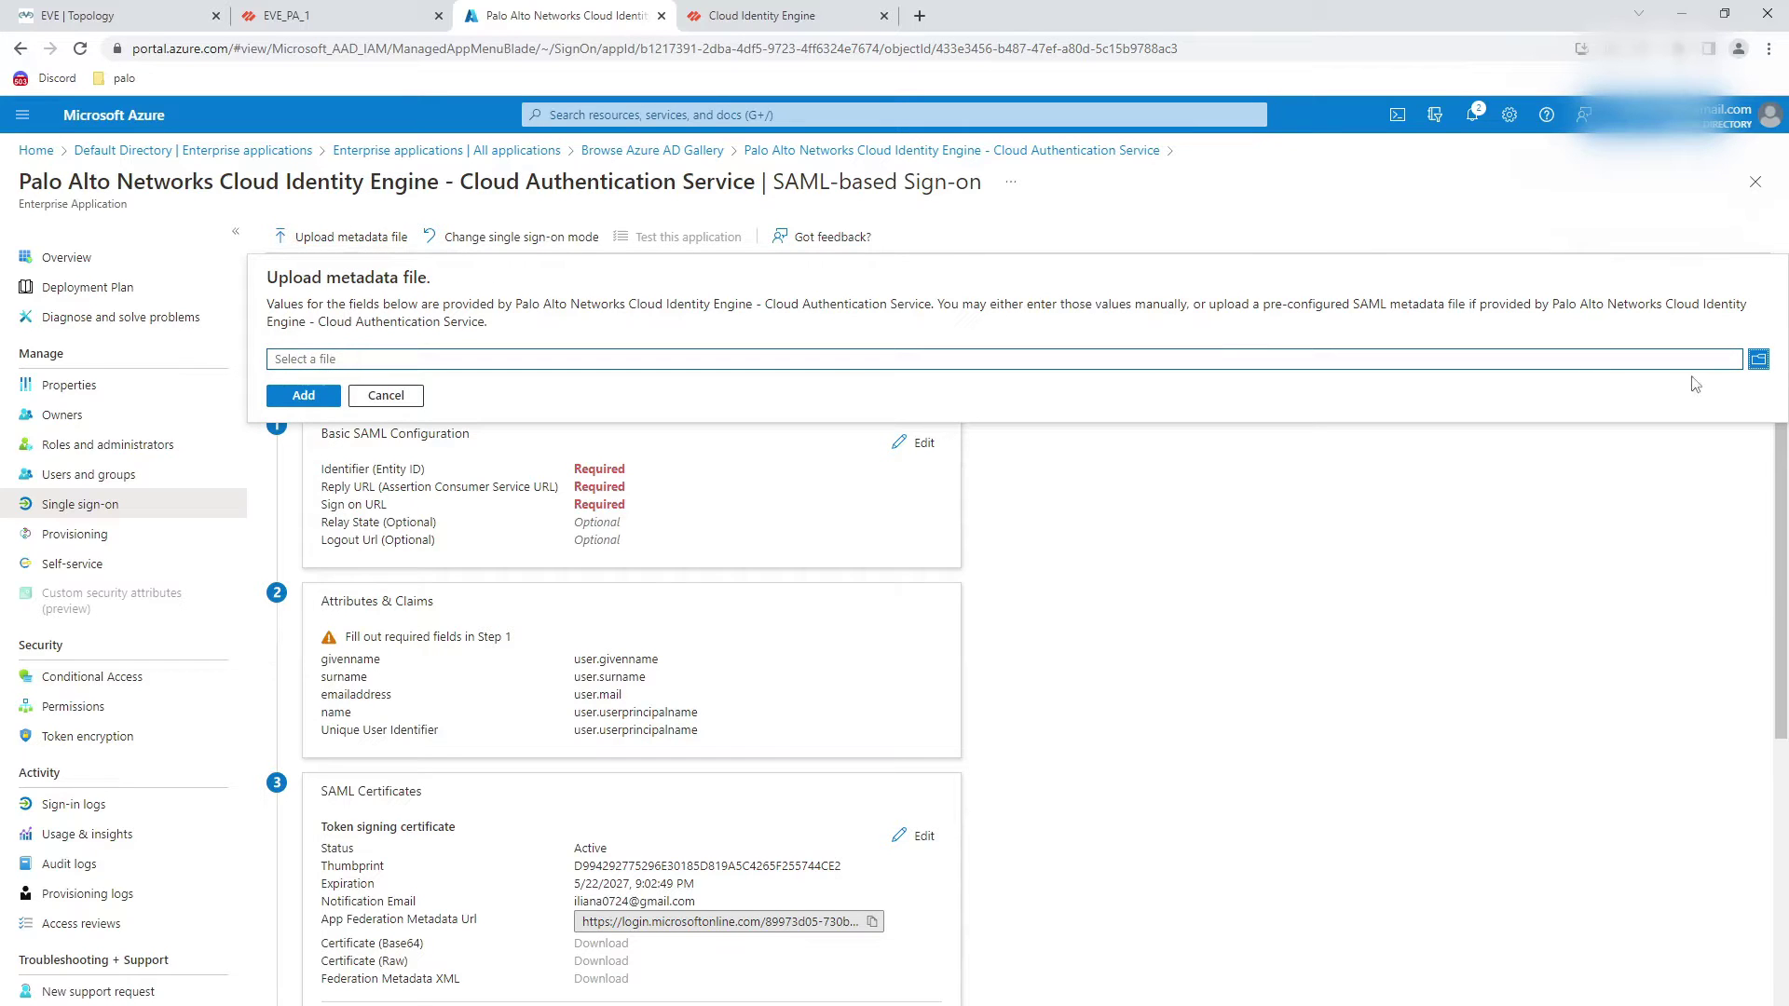
left_click(1757, 359)
left_click(304, 396)
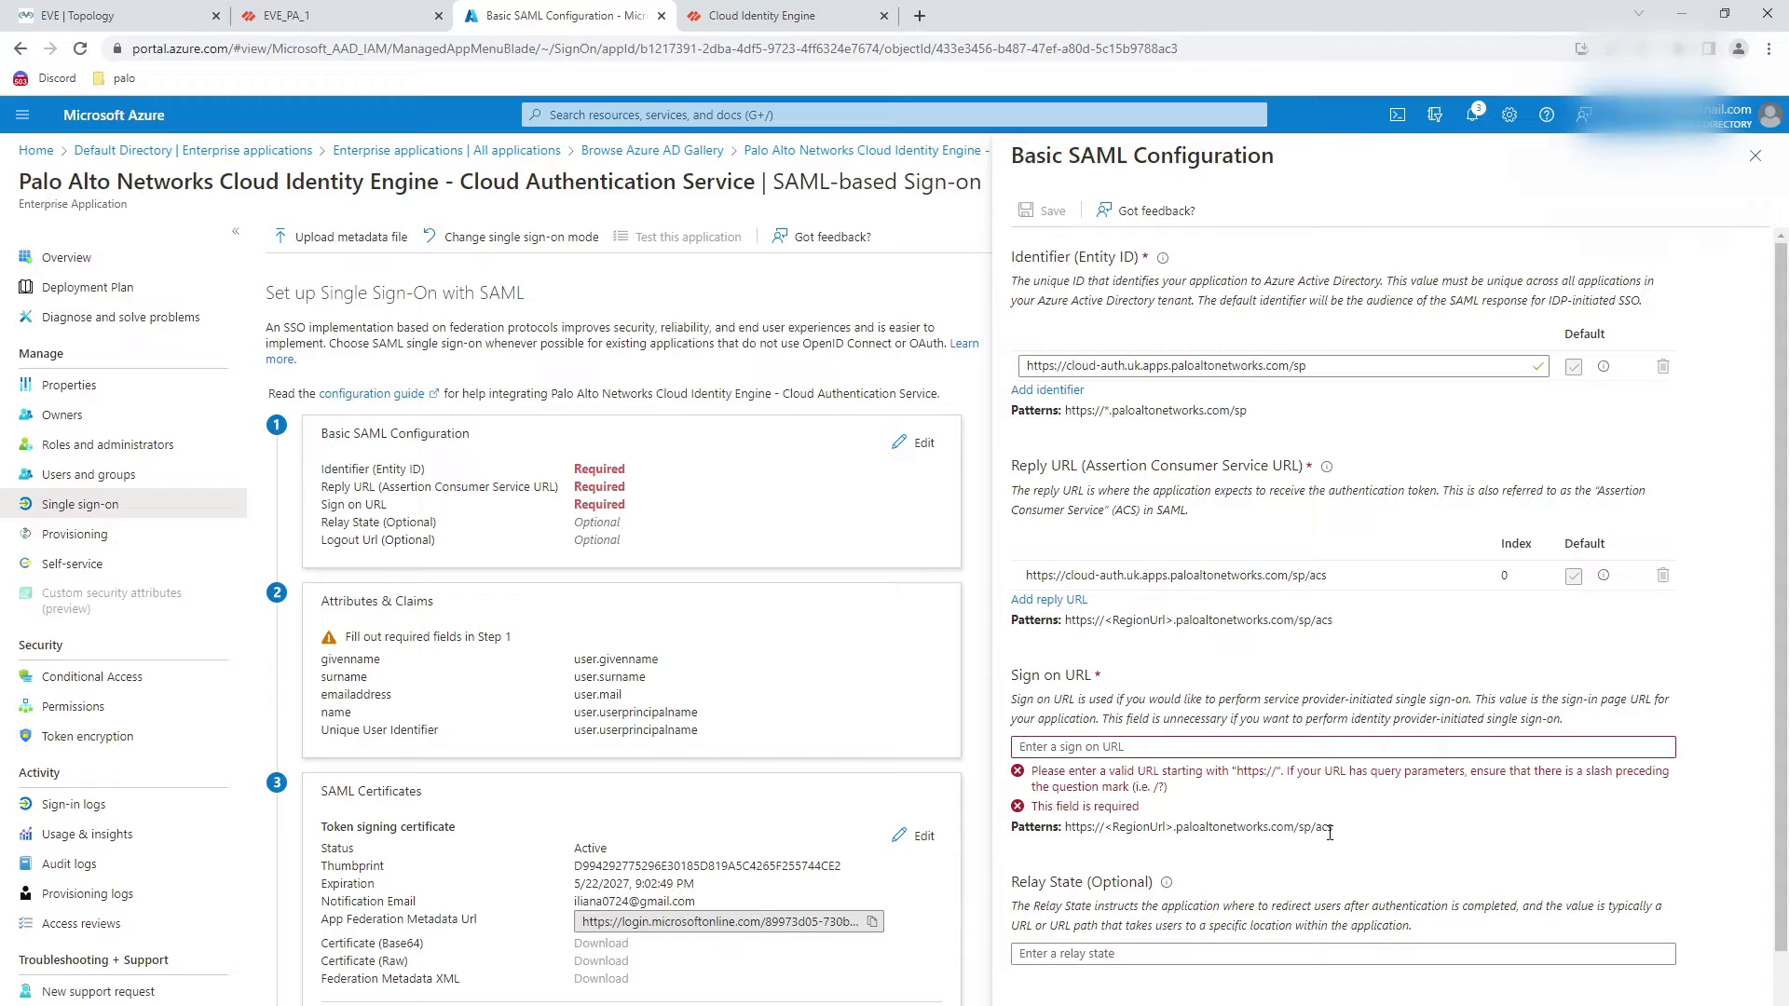
- Copy the /sp/acs reply URL into the Sign on URL and save the SAML configuration
left_click_drag(1073, 826, 1334, 832)
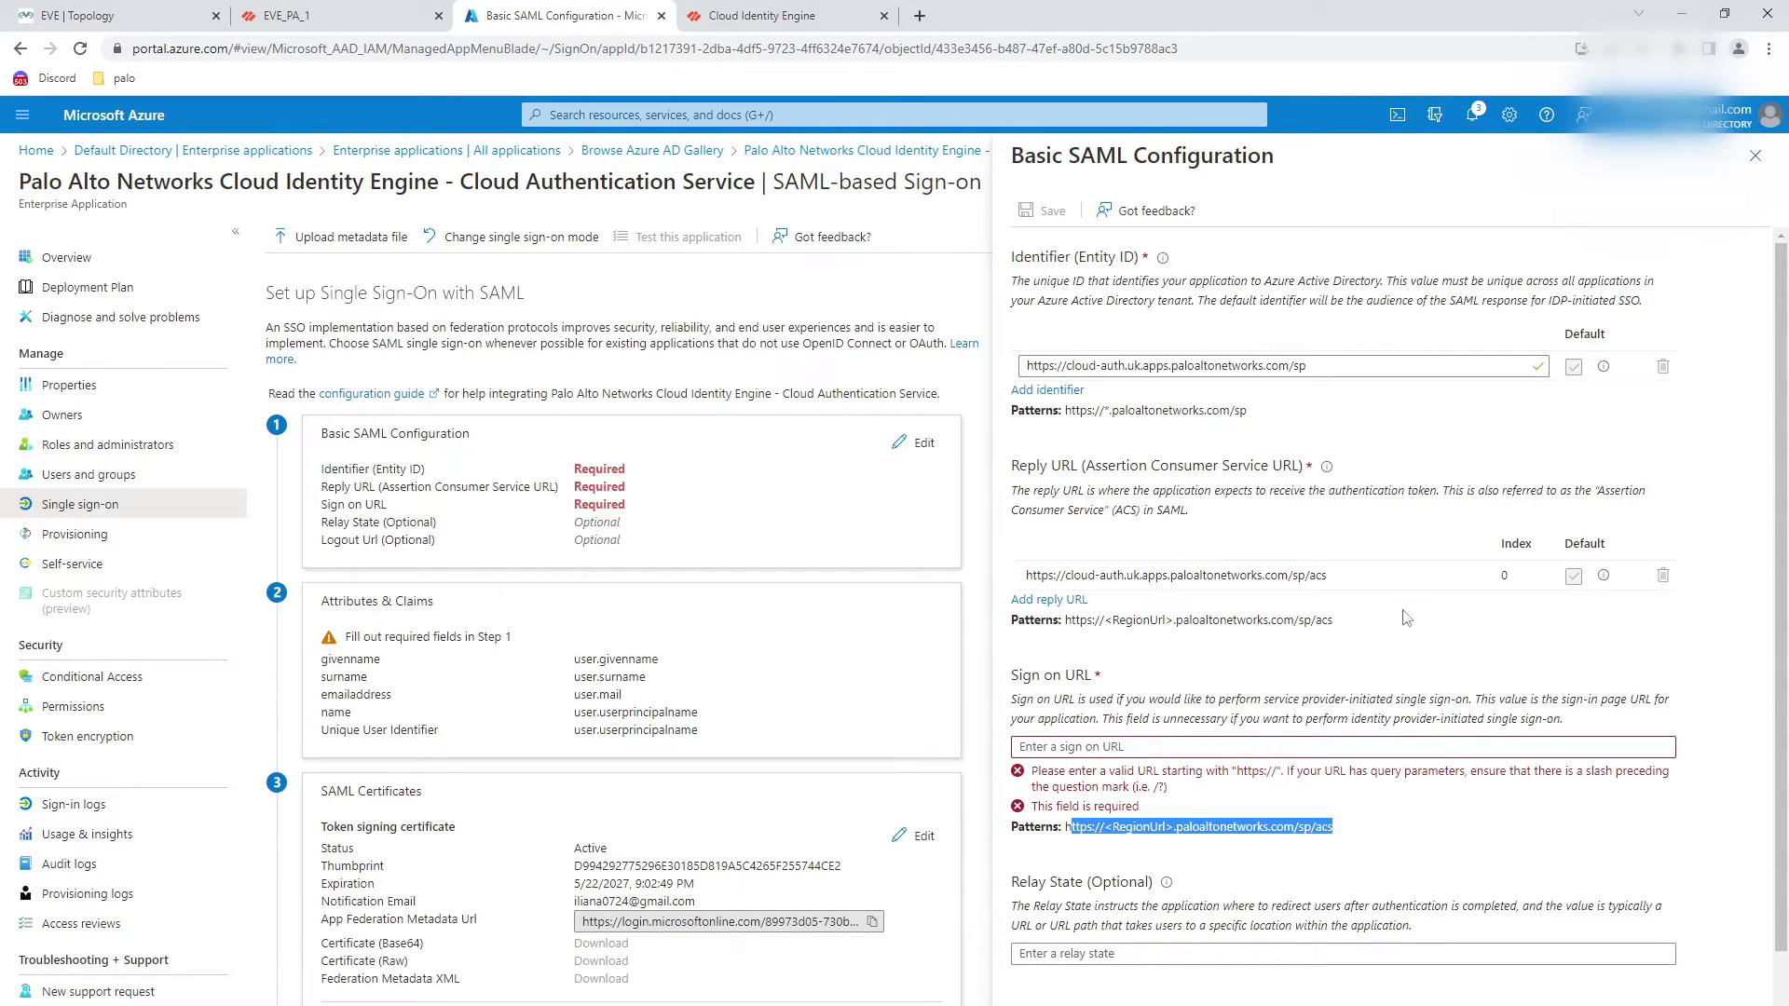
left_click_drag(1355, 574, 1006, 578)
key("ctrl+c")
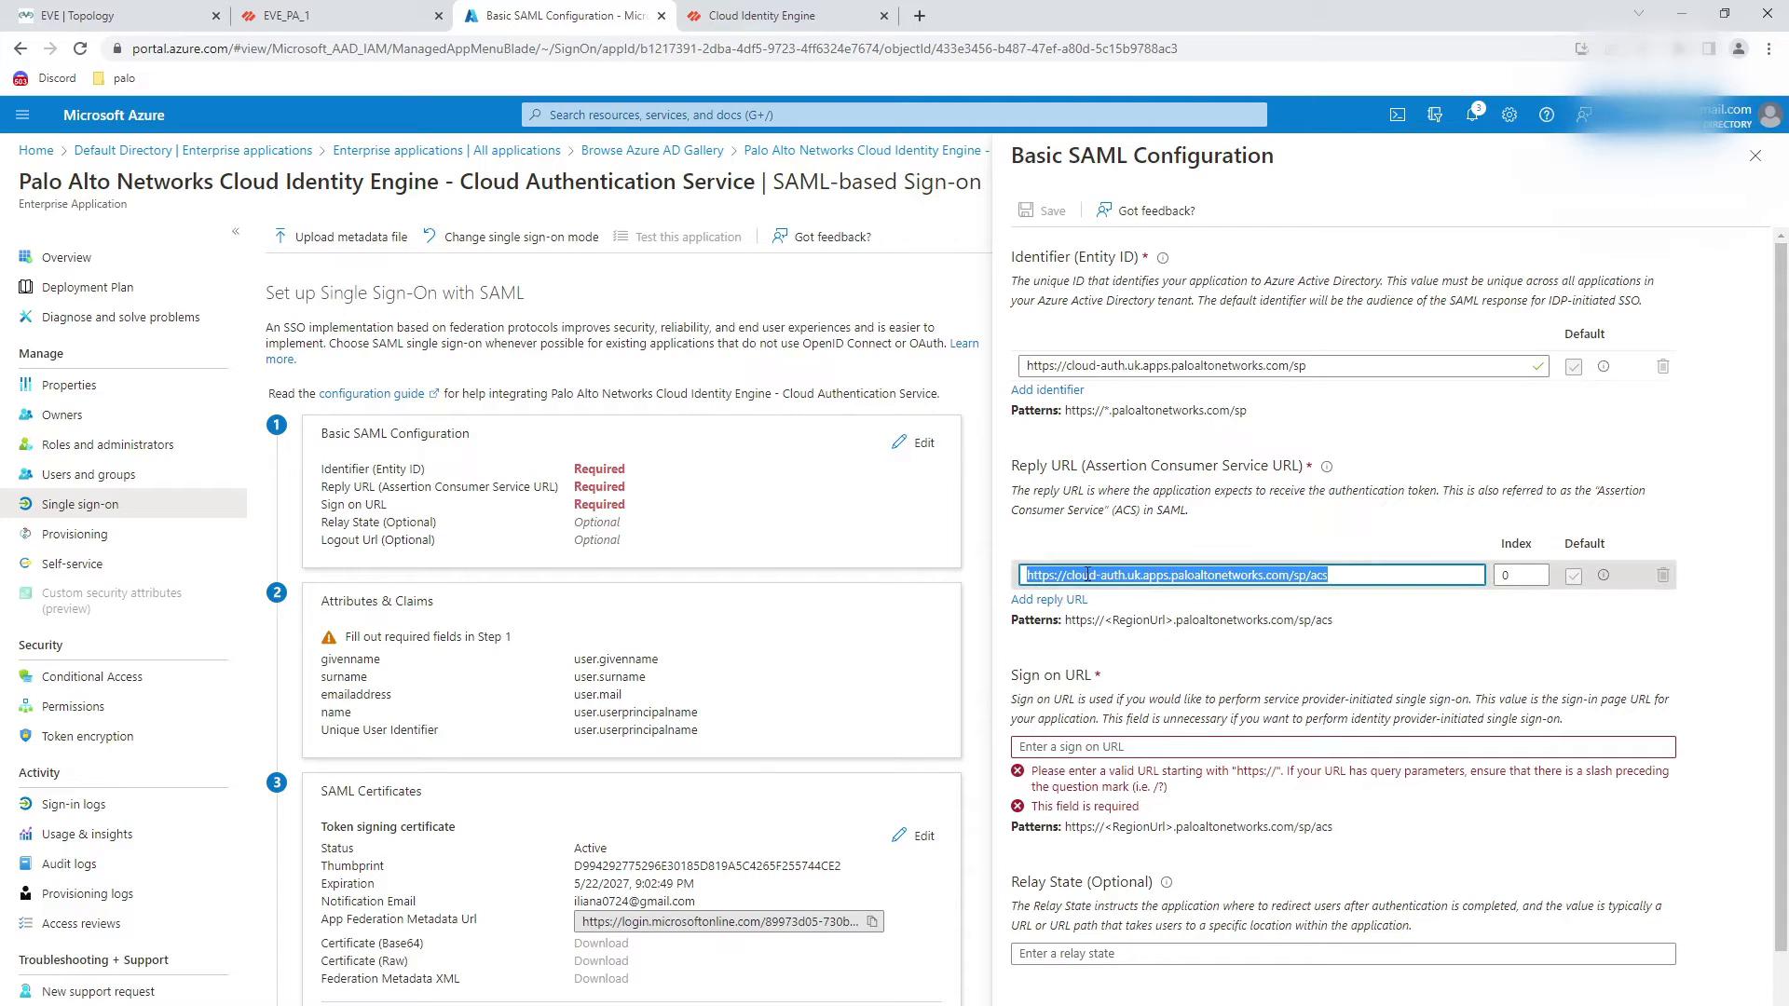
left_click(1162, 746)
key("ctrl+v")
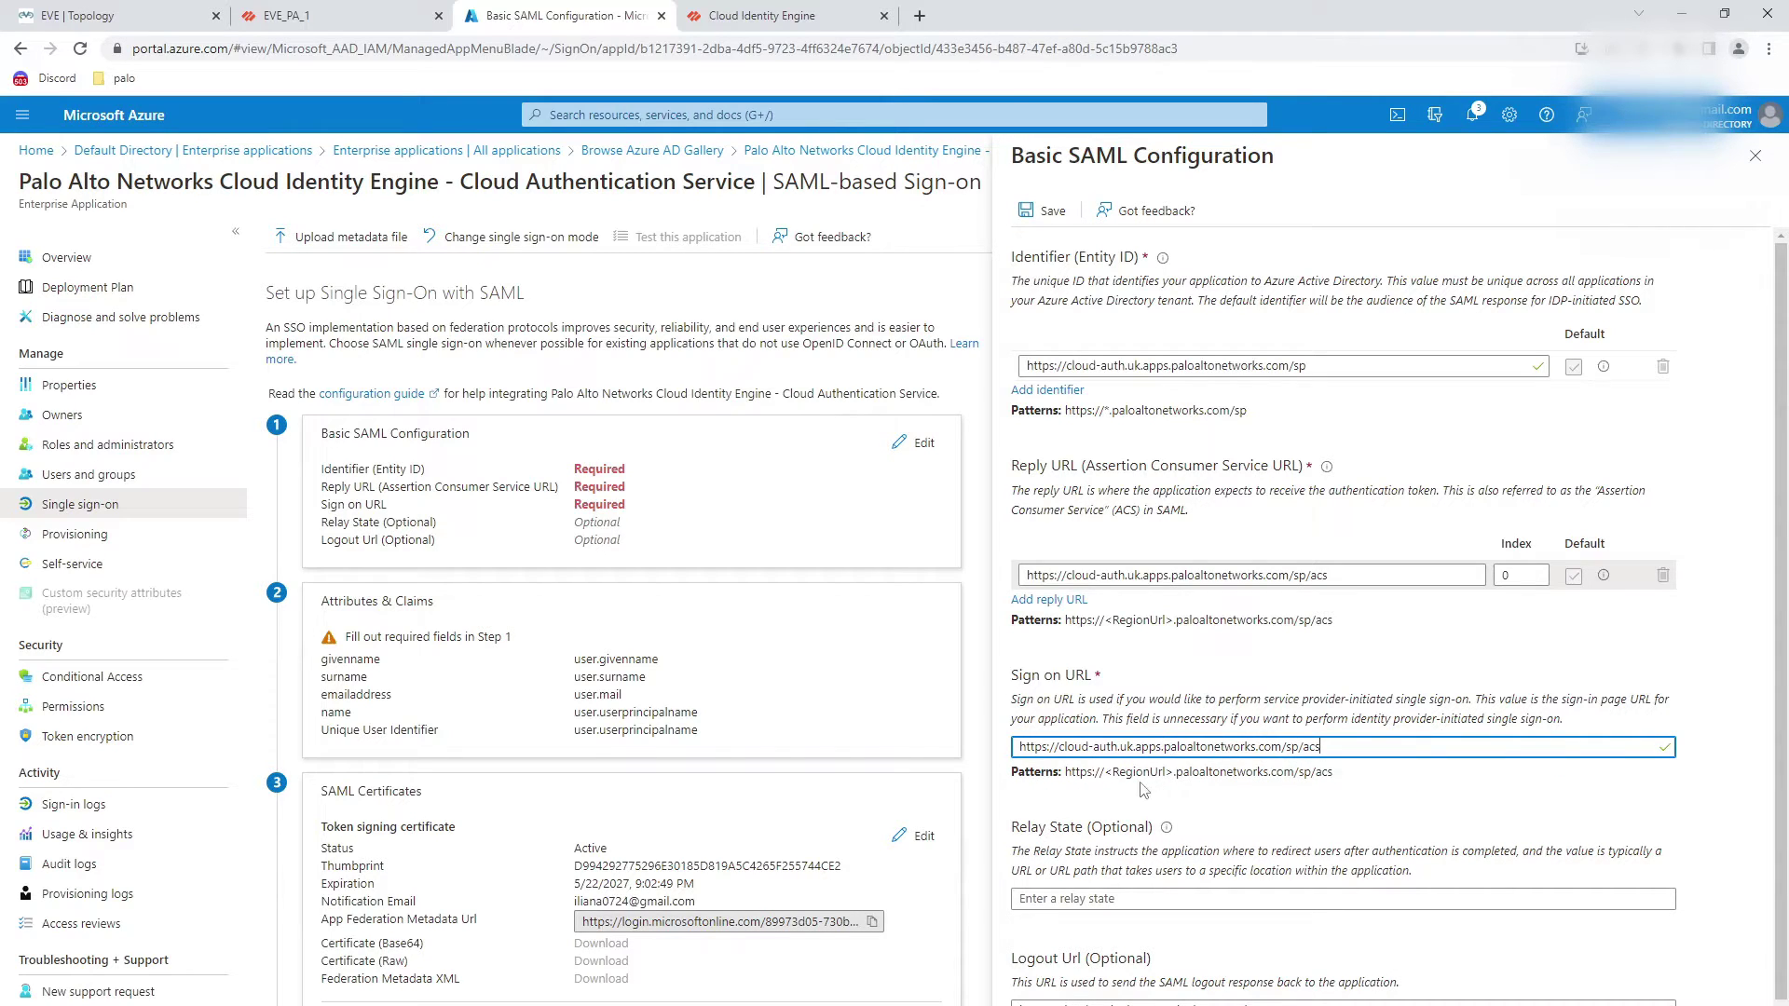
left_click(1053, 211)
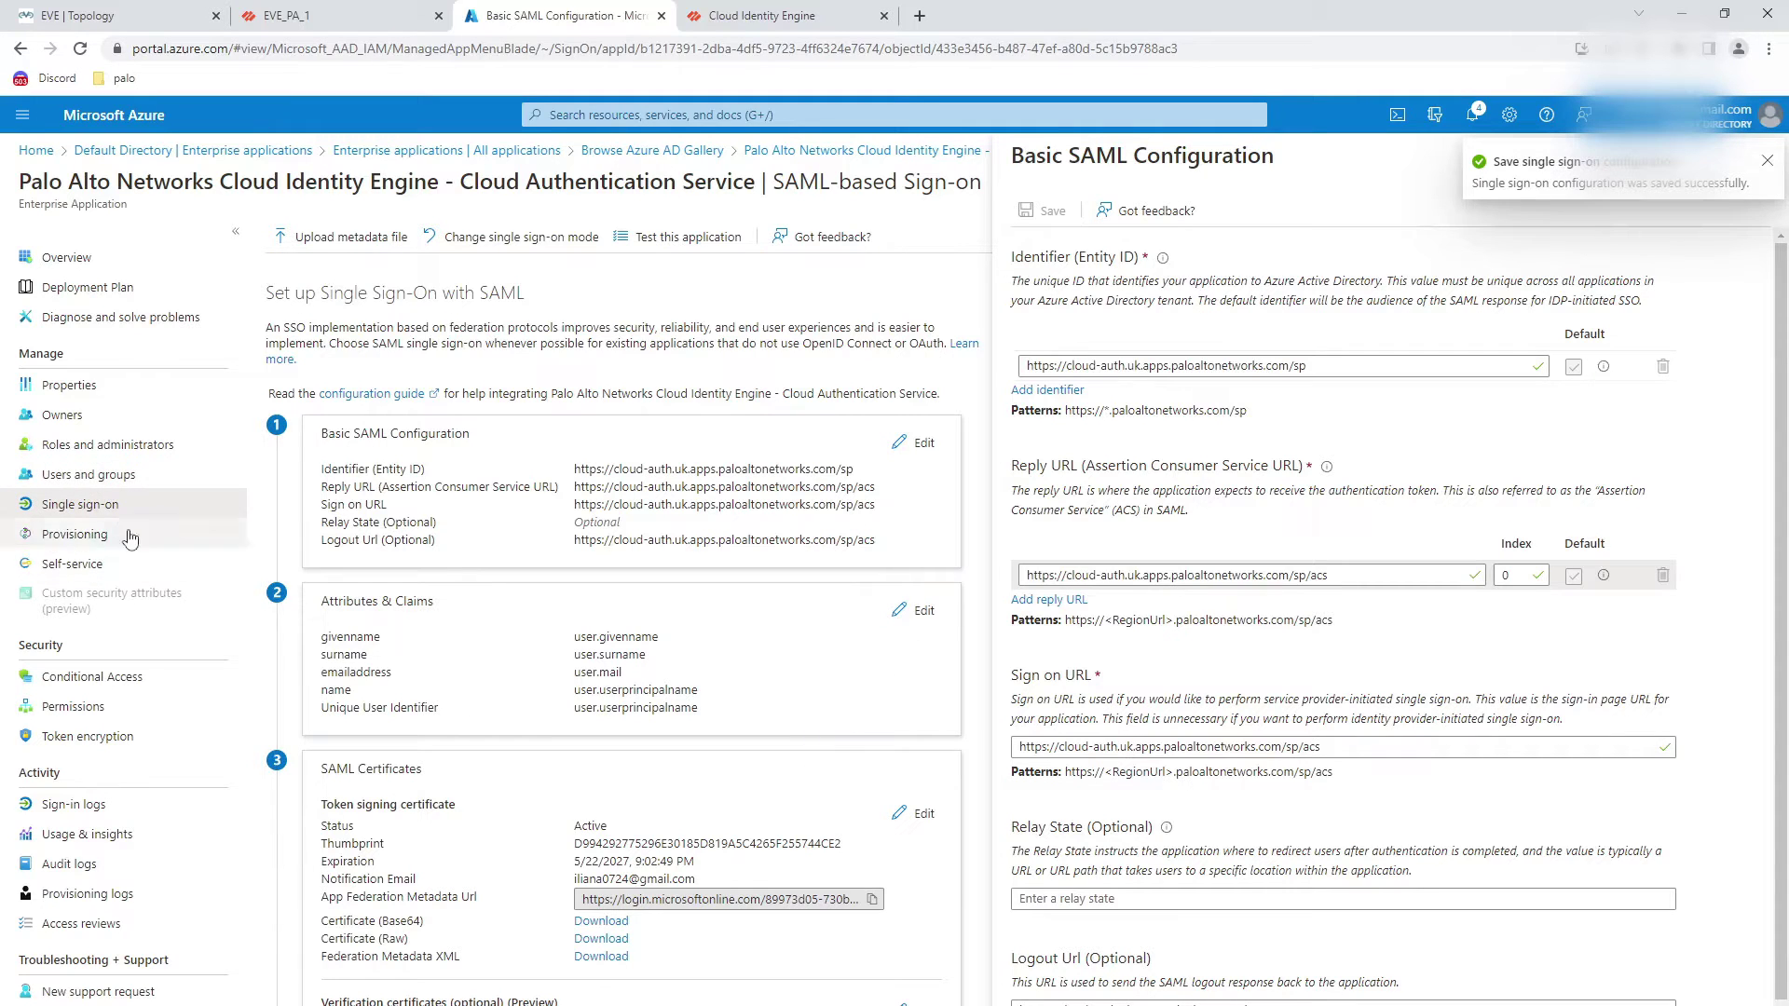
- Assign the test user to the app, then go back to the SAML single sign-on page
left_click(107, 477)
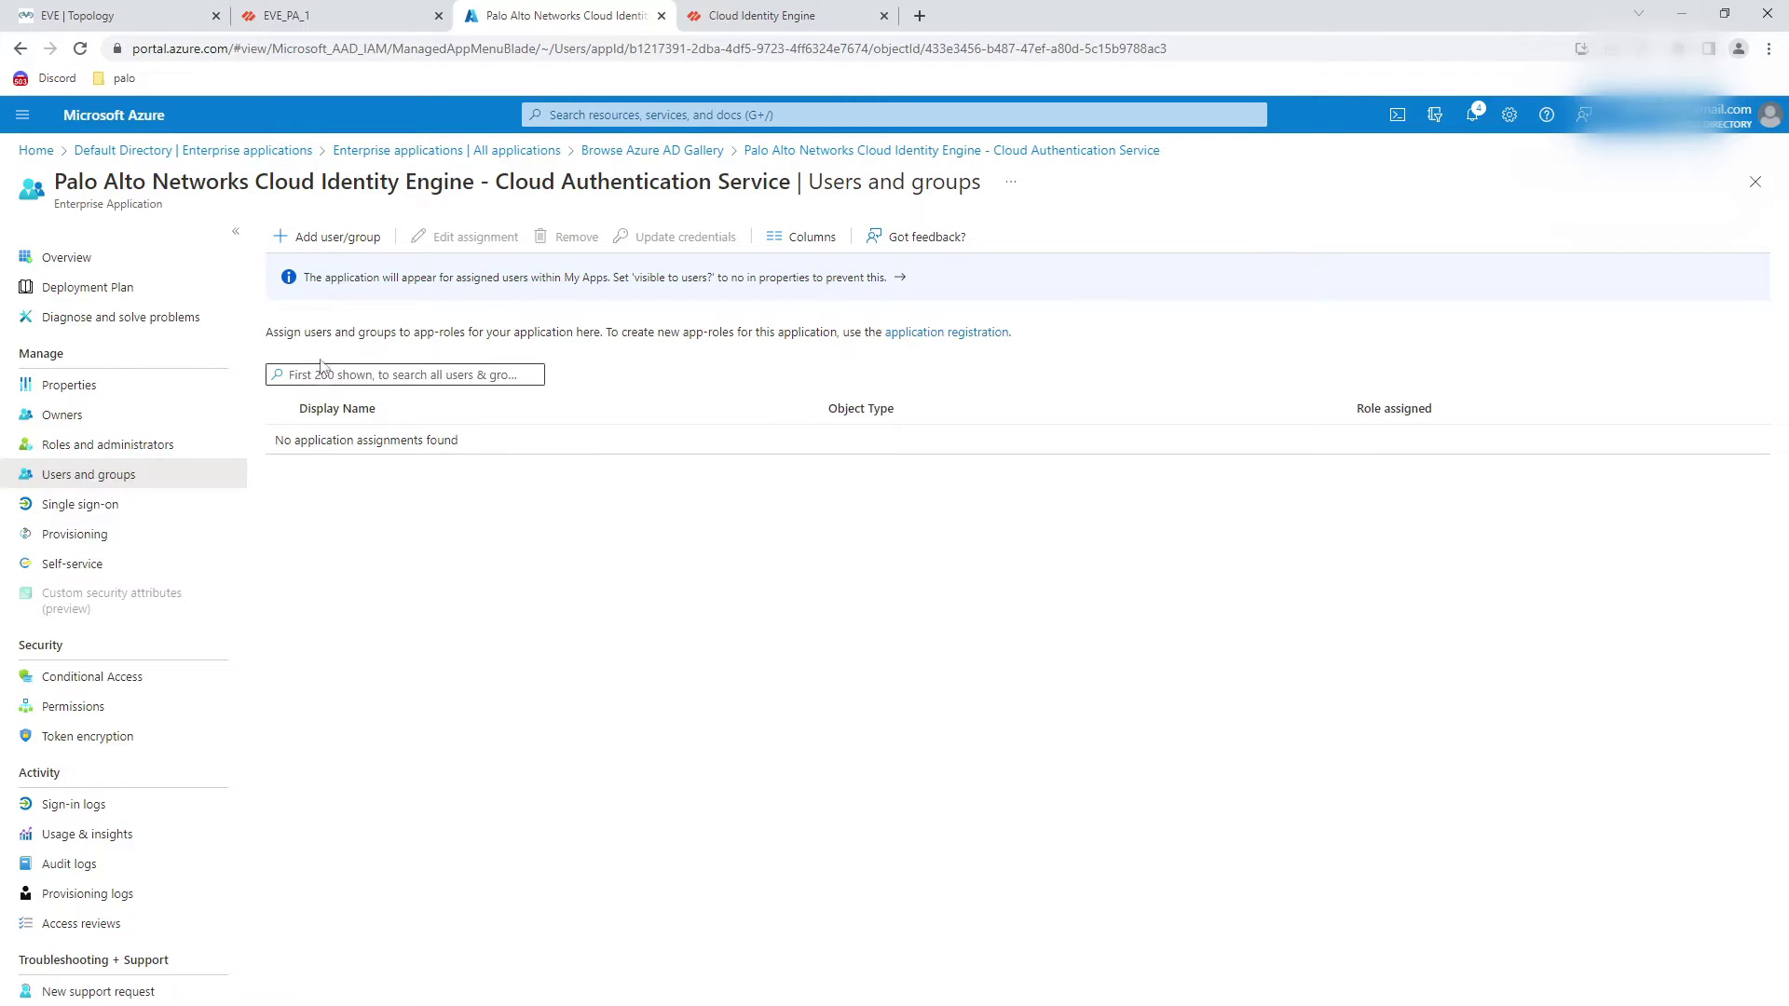
left_click(325, 258)
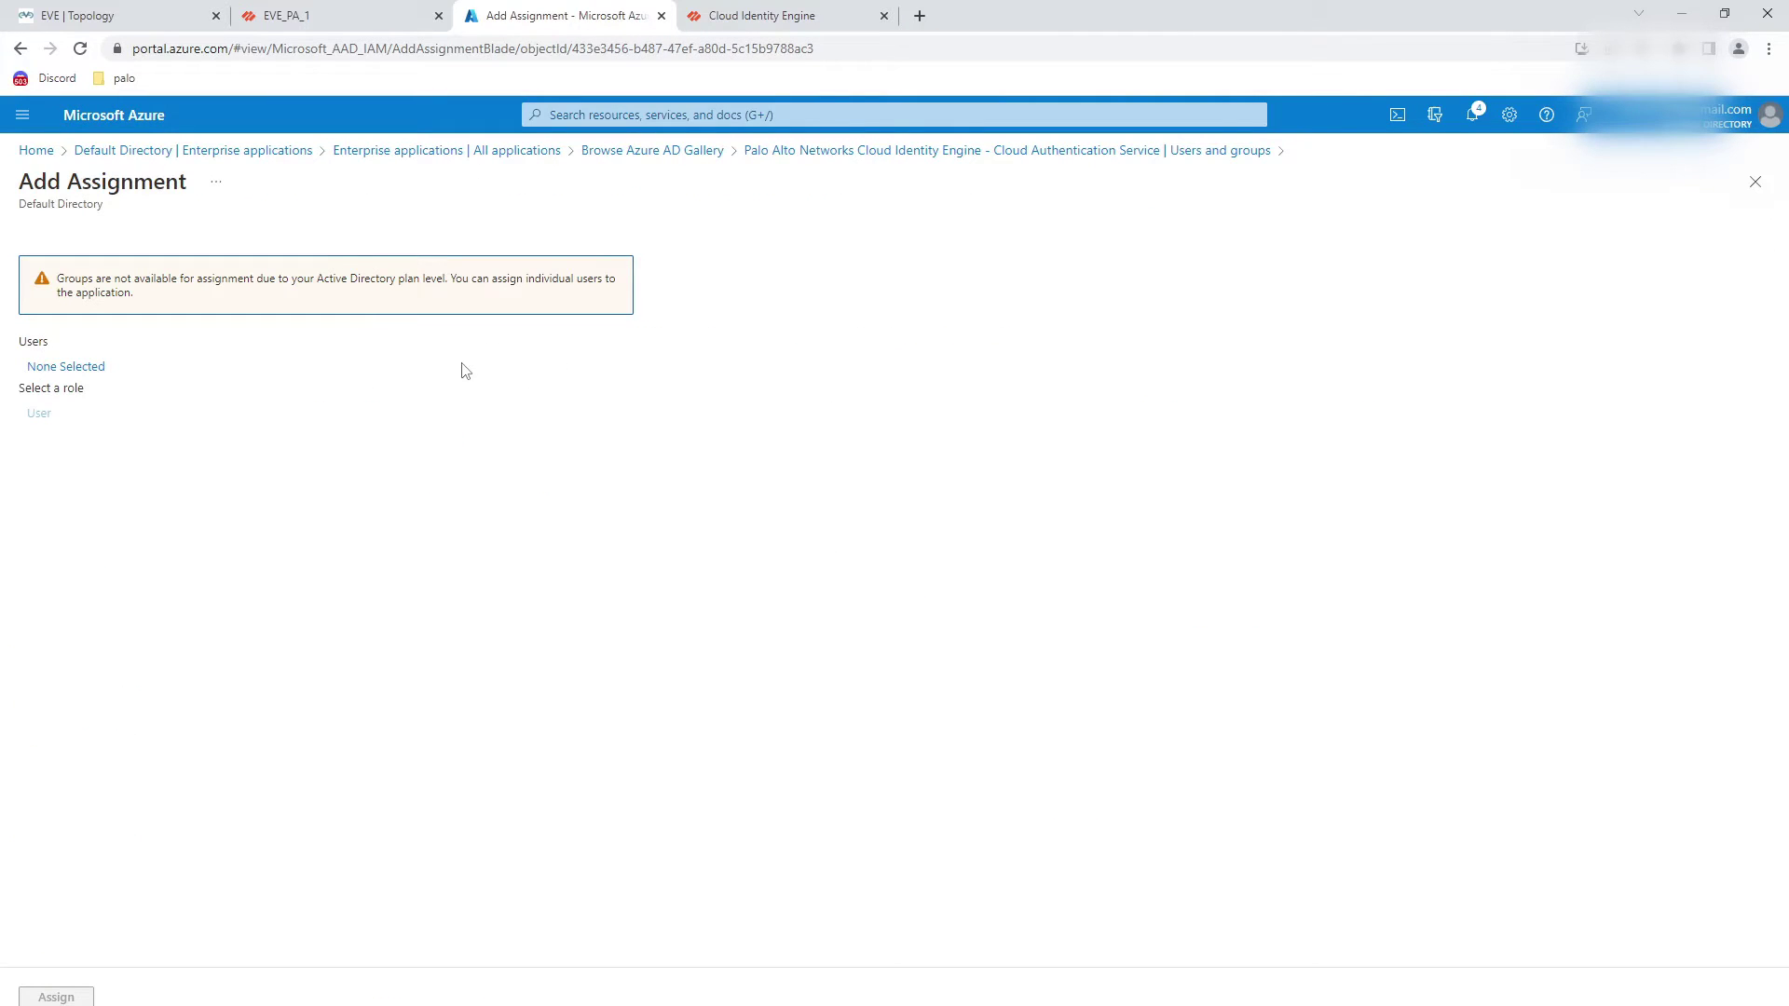
left_click(79, 368)
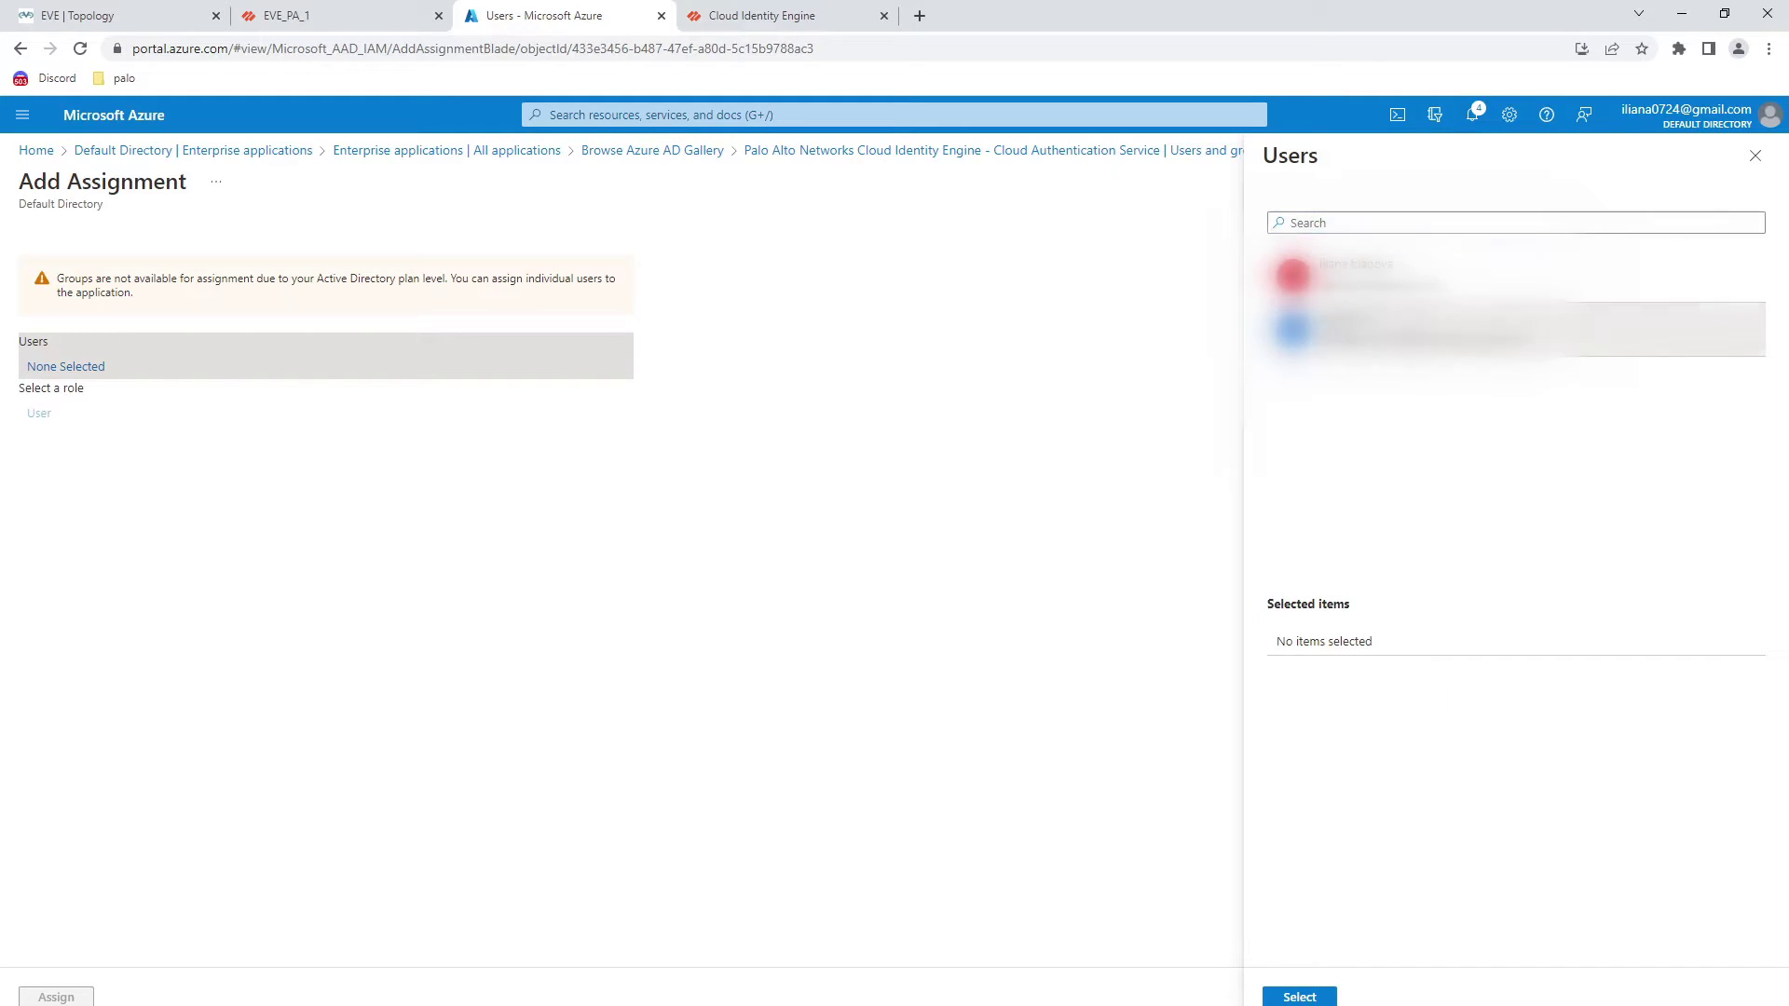
left_click(1297, 335)
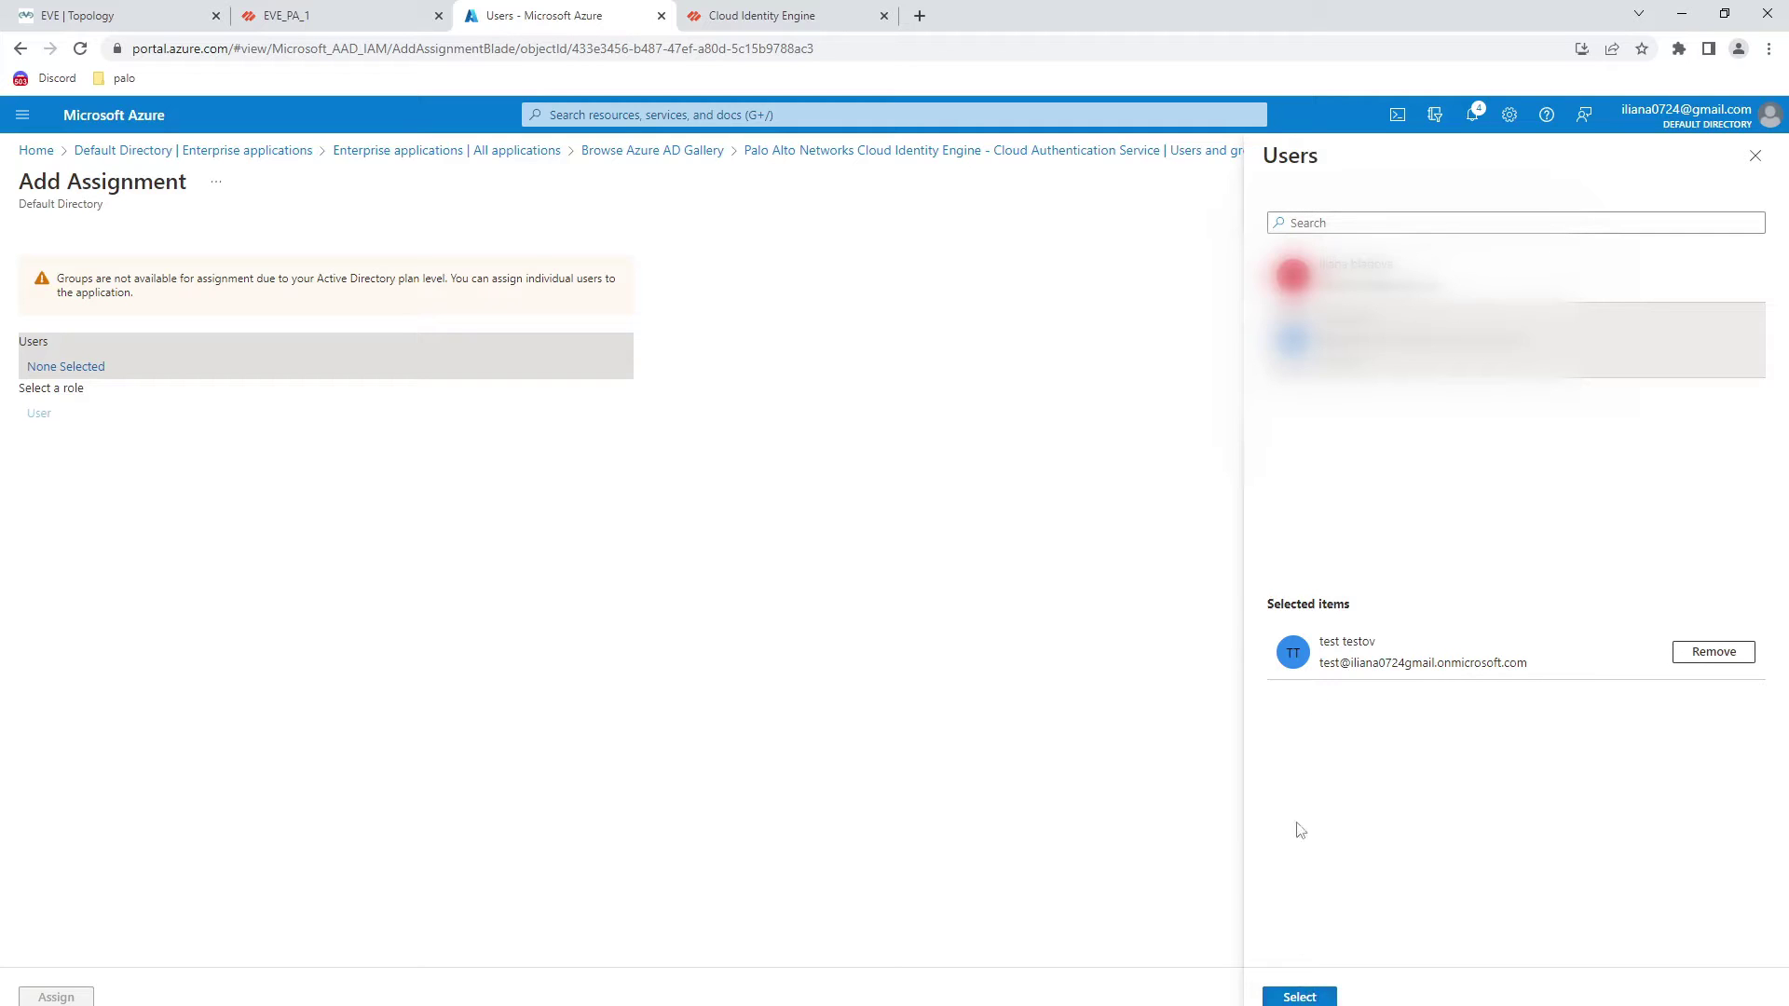
left_click(1298, 997)
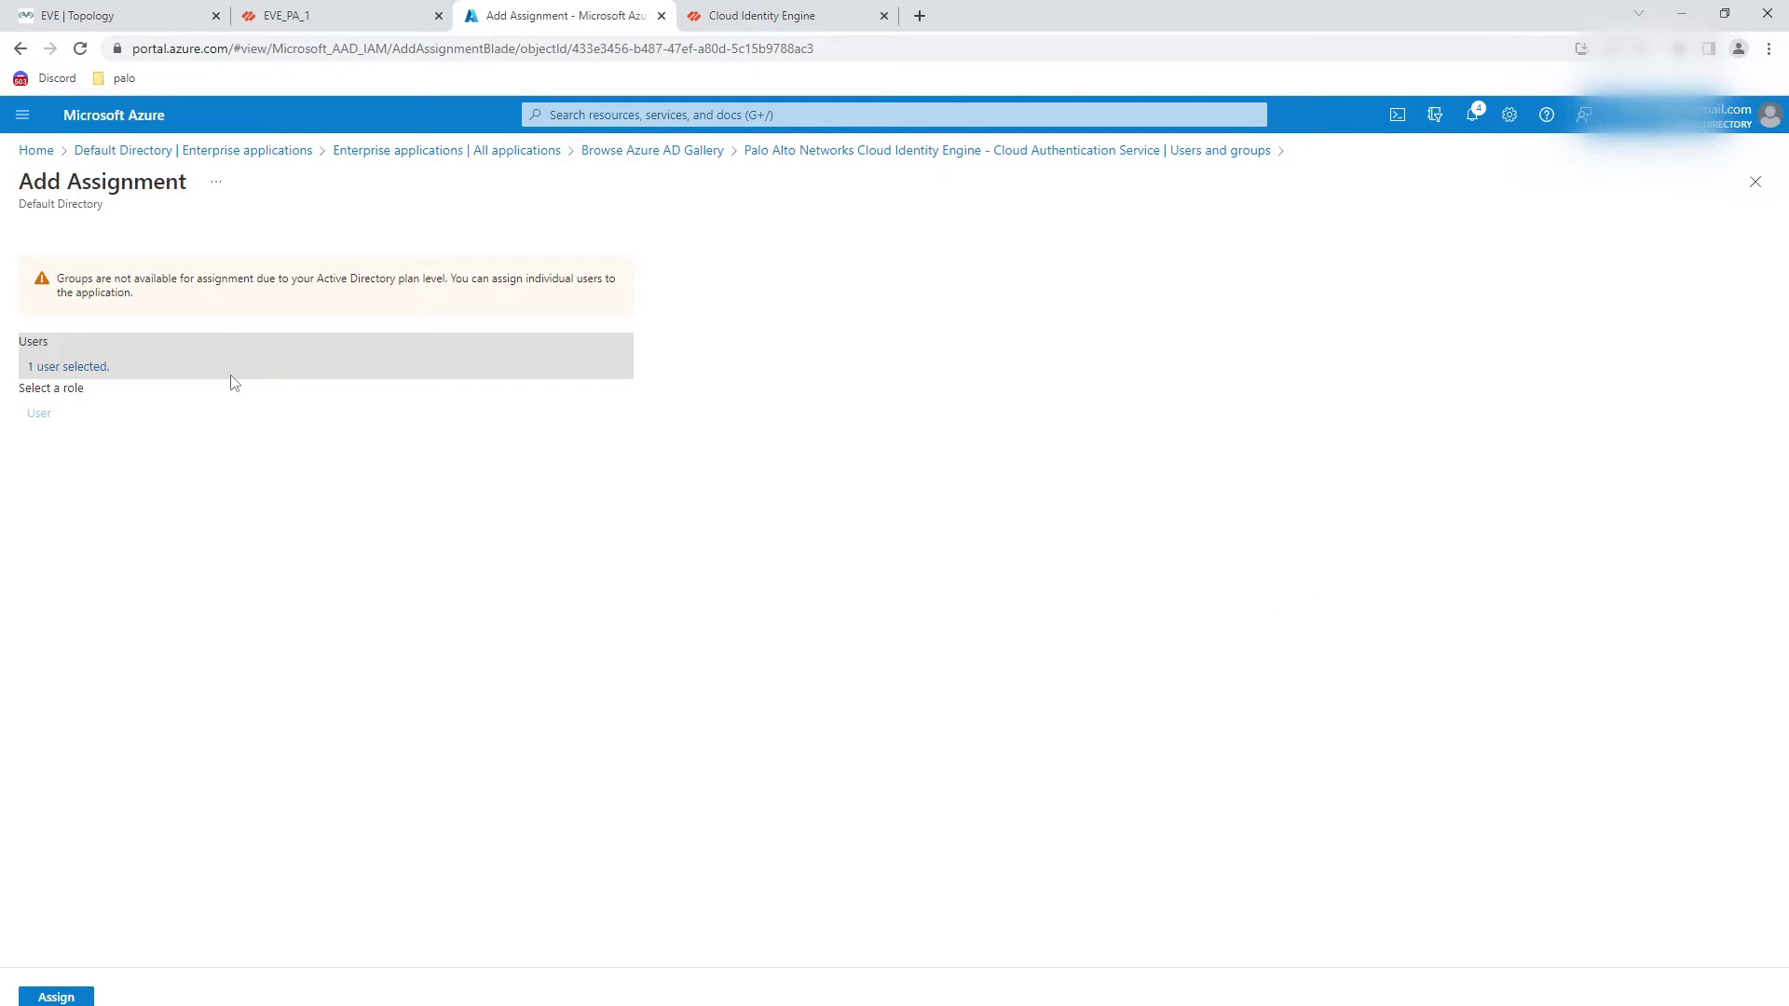
left_click(58, 995)
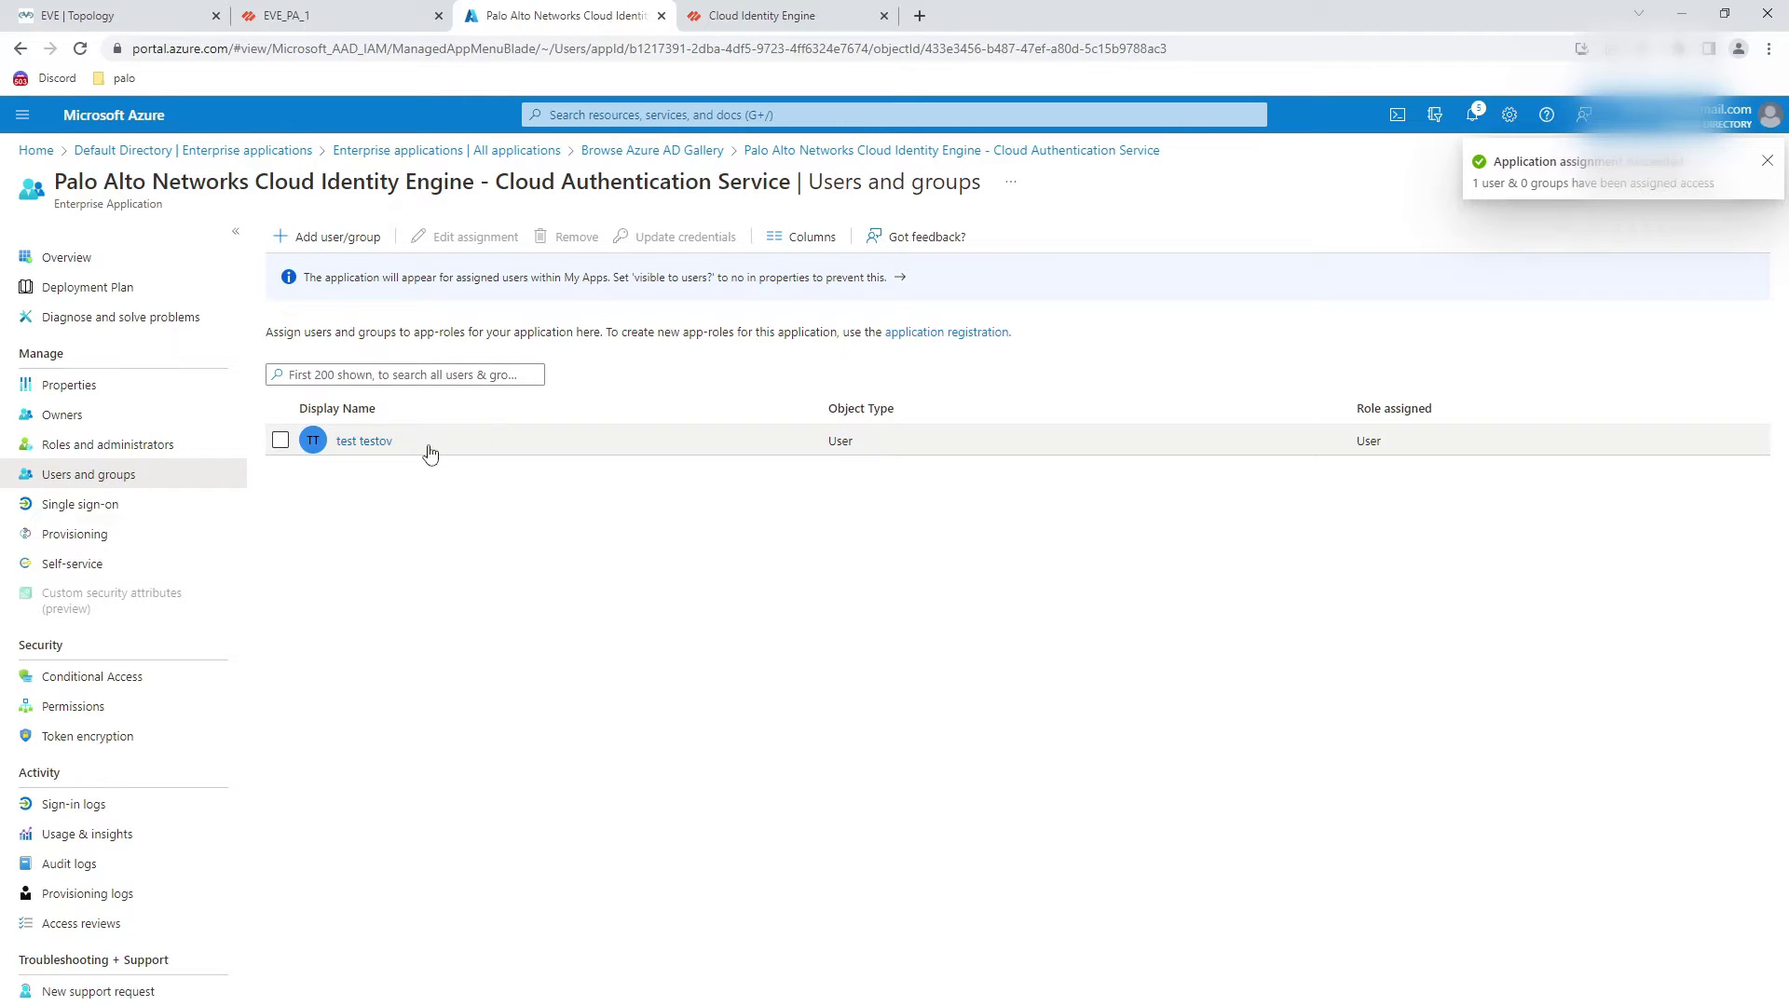
left_click(73, 504)
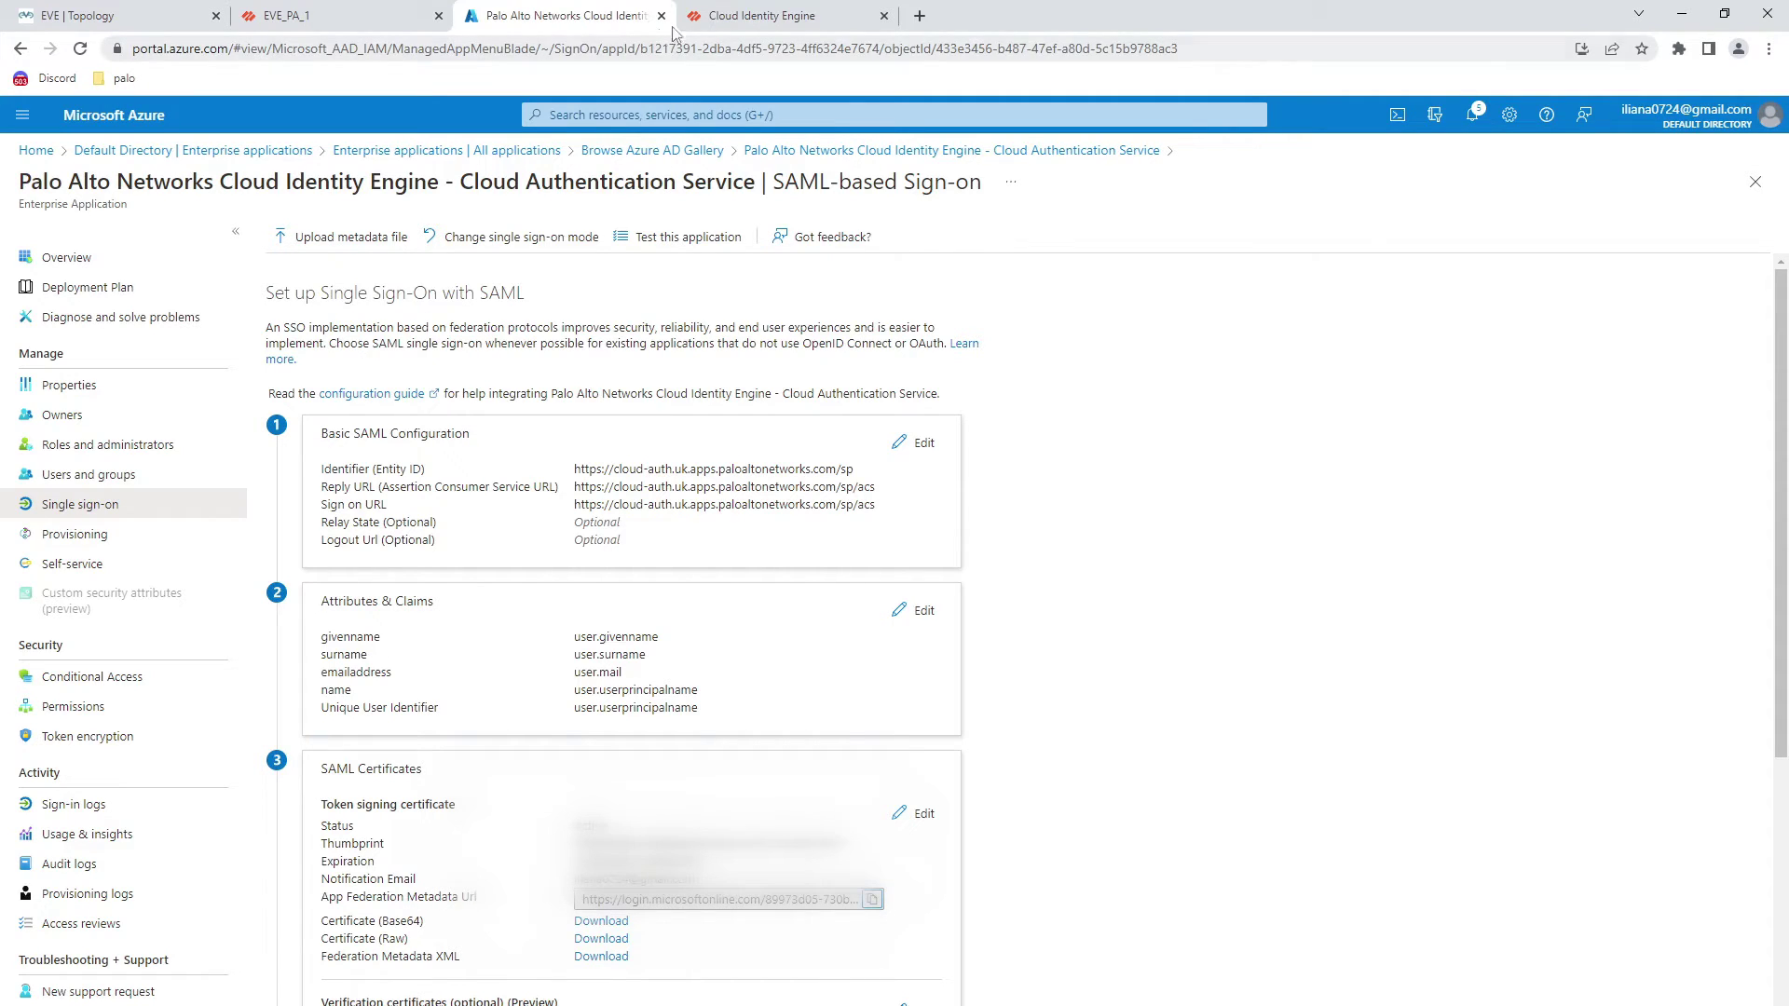
- On the Cloud Identity Engine Authentication Types page, begin a new authentication type
left_click(715, 20)
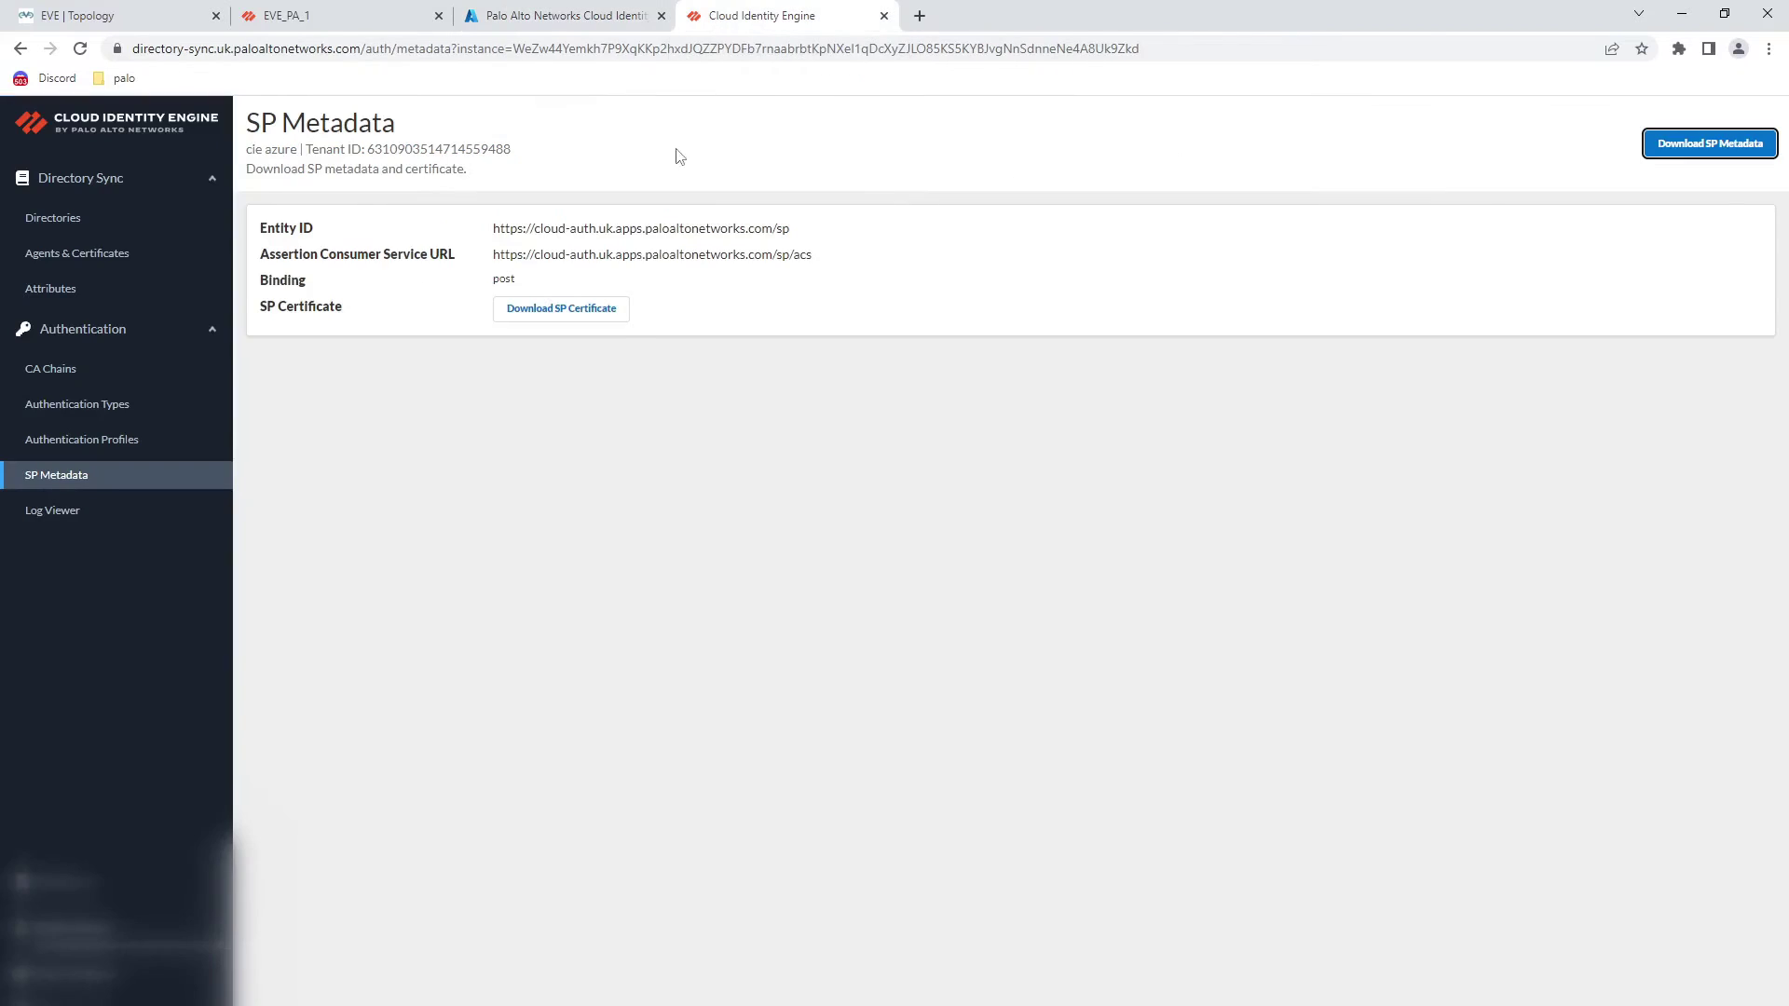
left_click(78, 410)
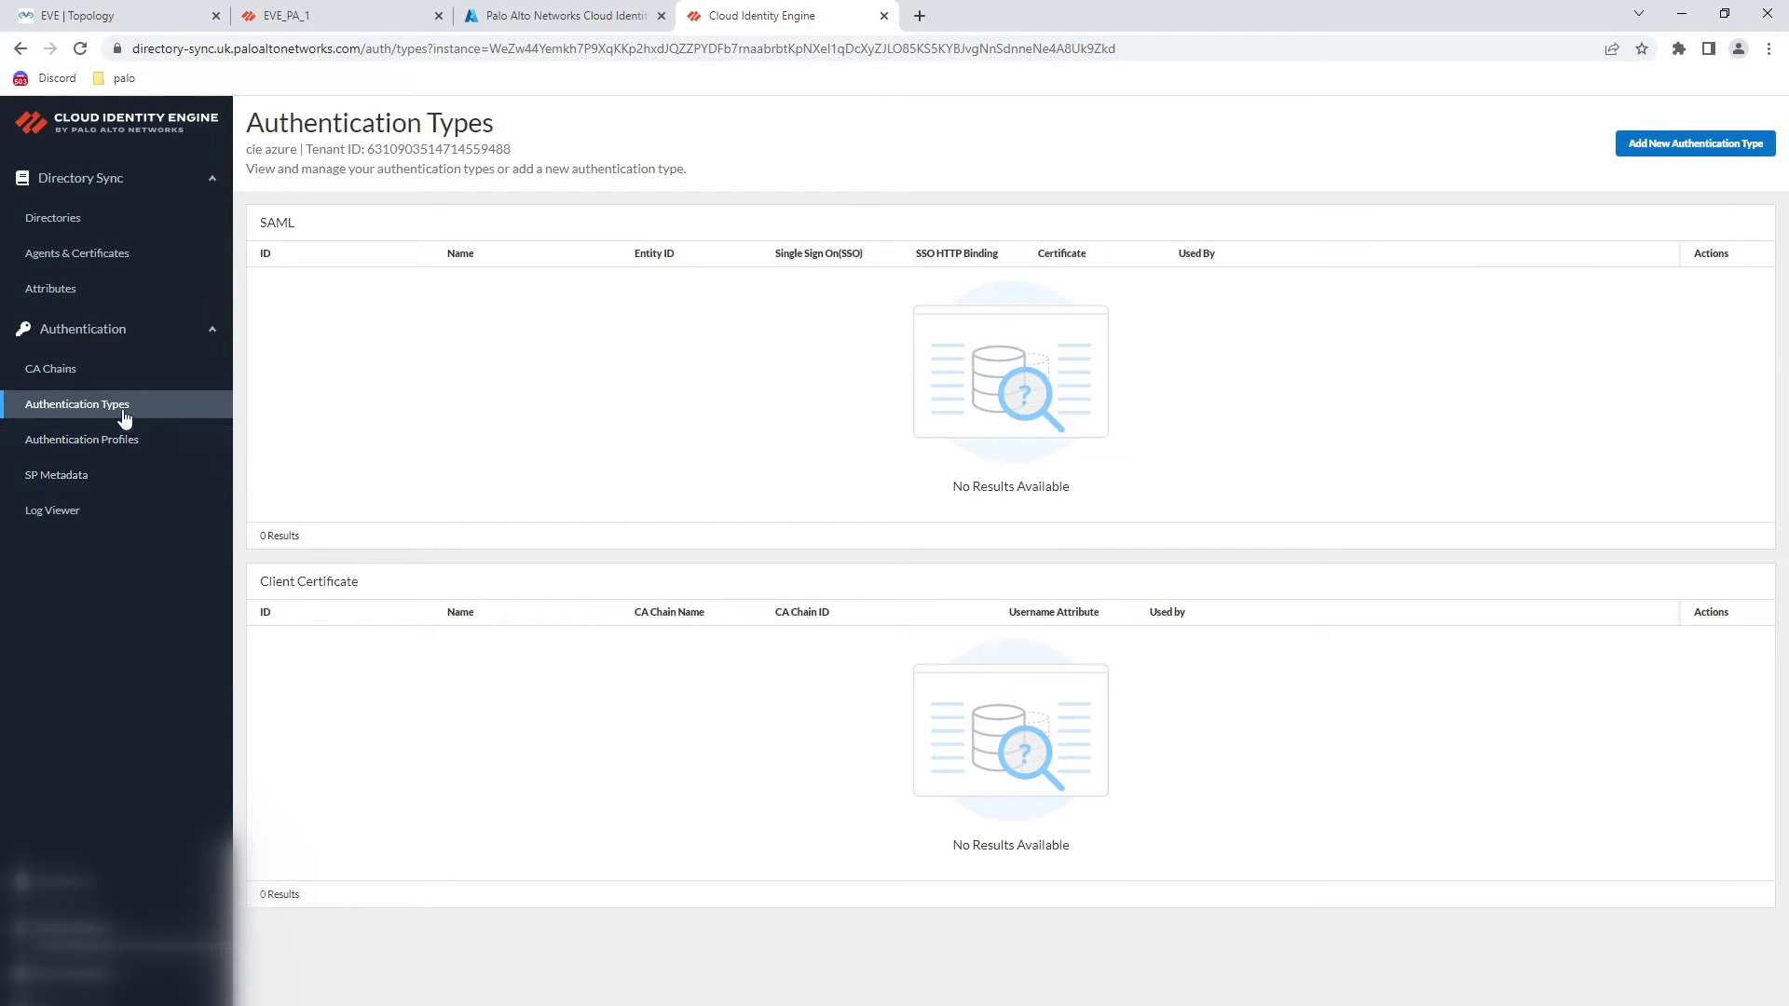
left_click(1666, 147)
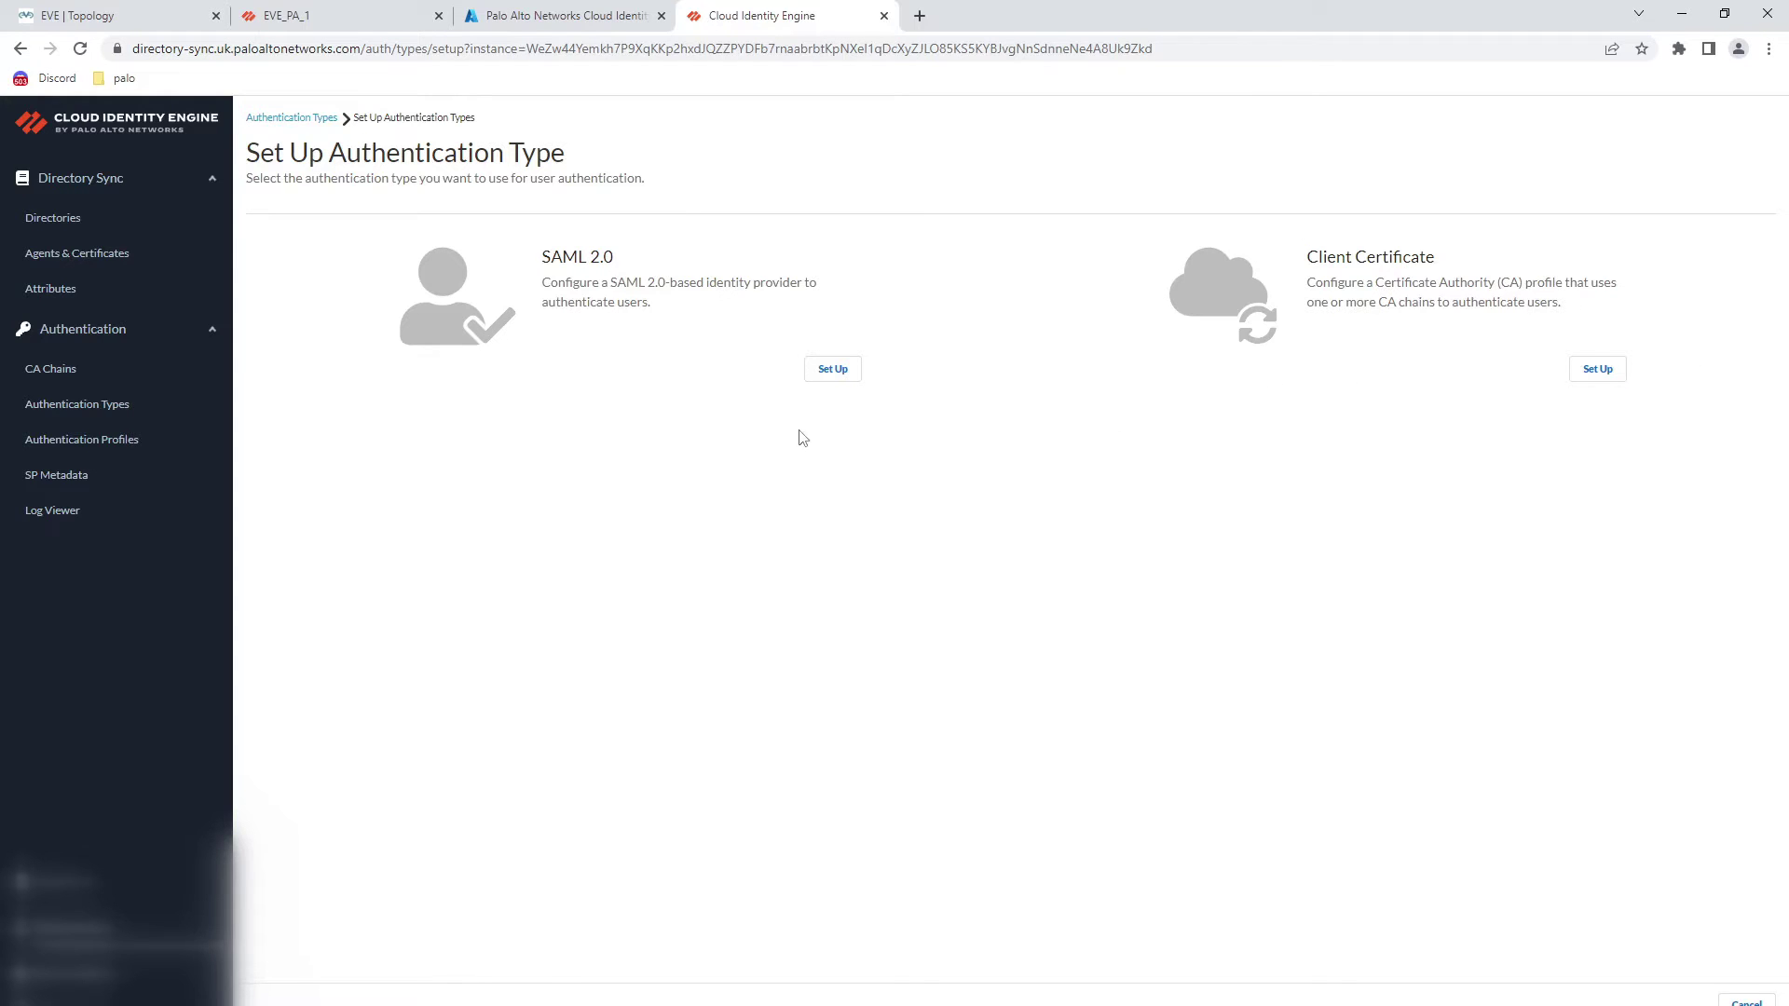
- Start a SAML 2.0 setup named 'Azure profile' with Azure as the identity provider vendor
left_click(827, 369)
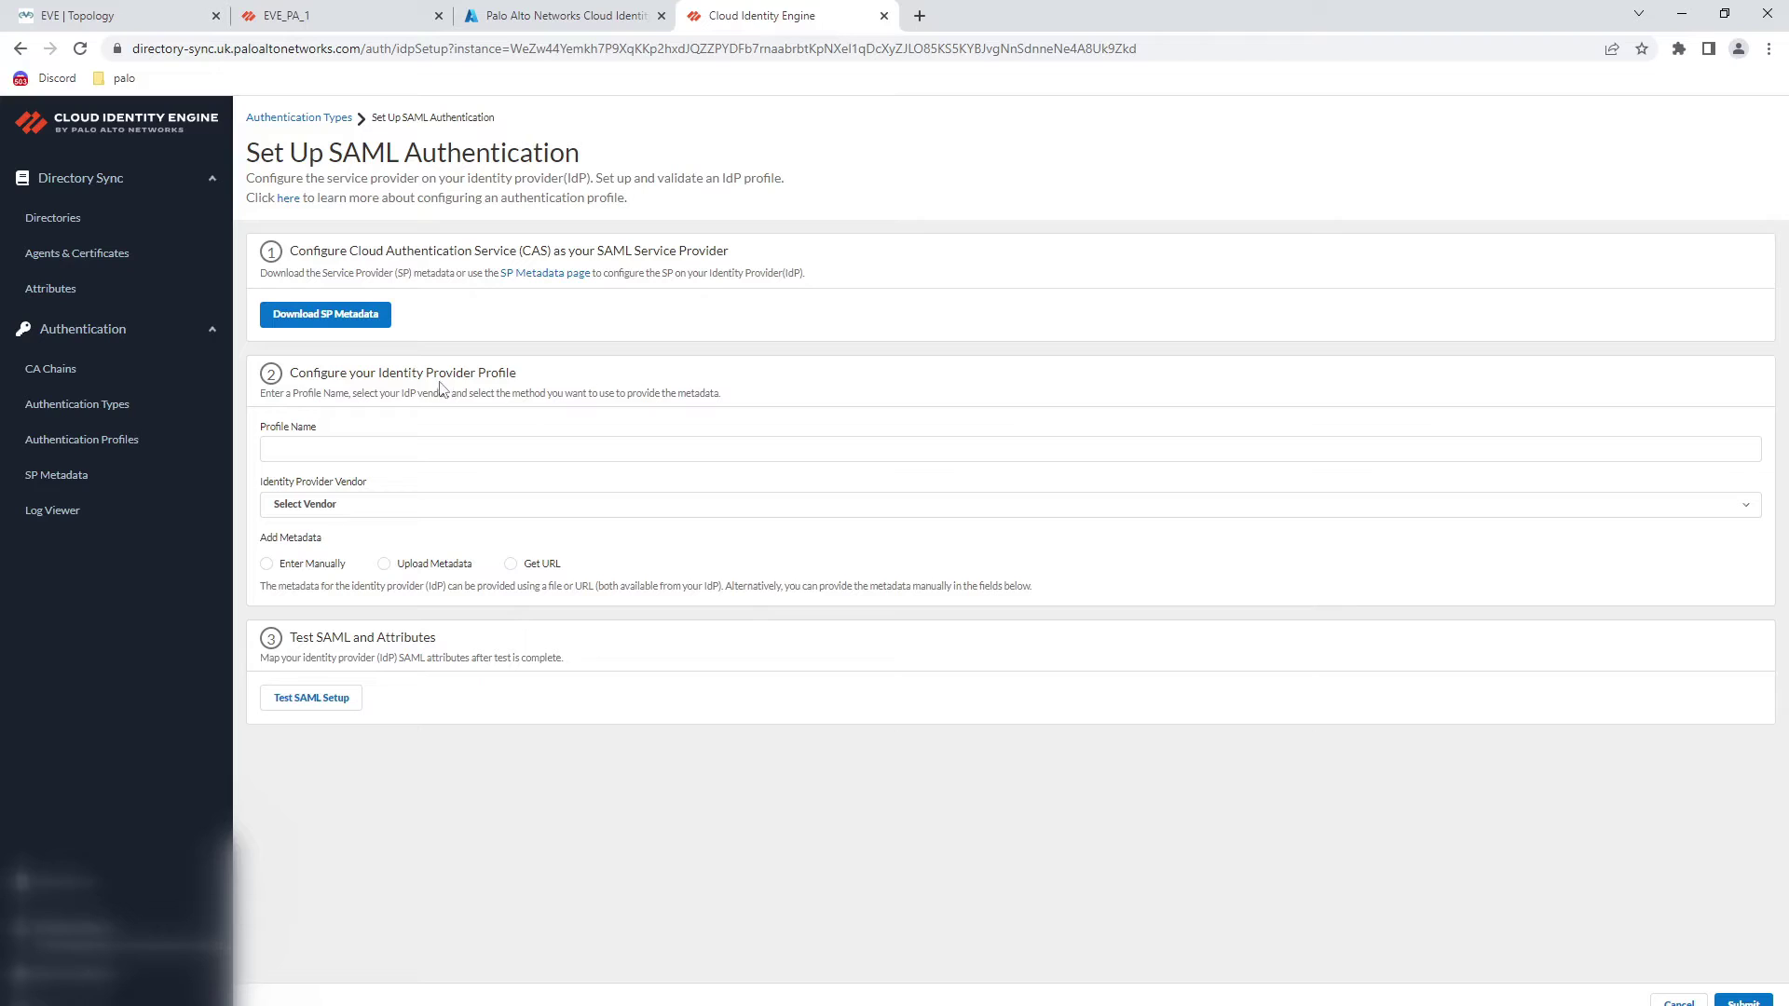
left_click(343, 449)
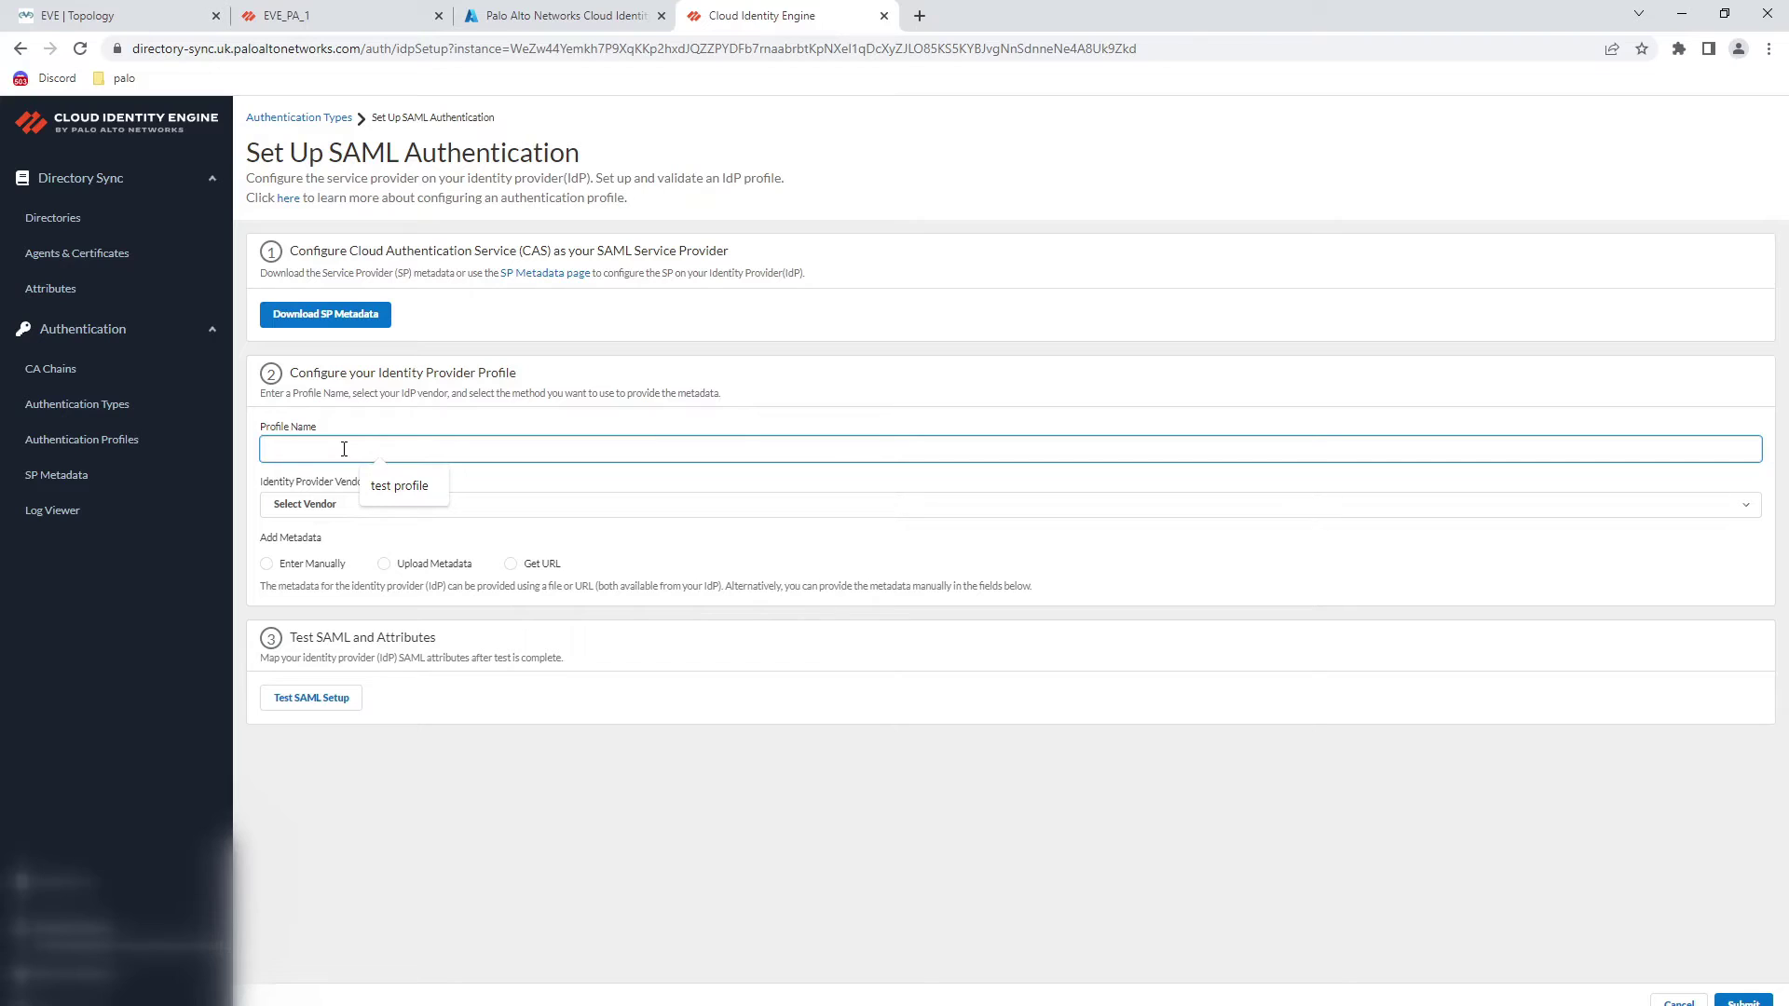
type("Azure profile")
left_click(384, 504)
left_click(320, 544)
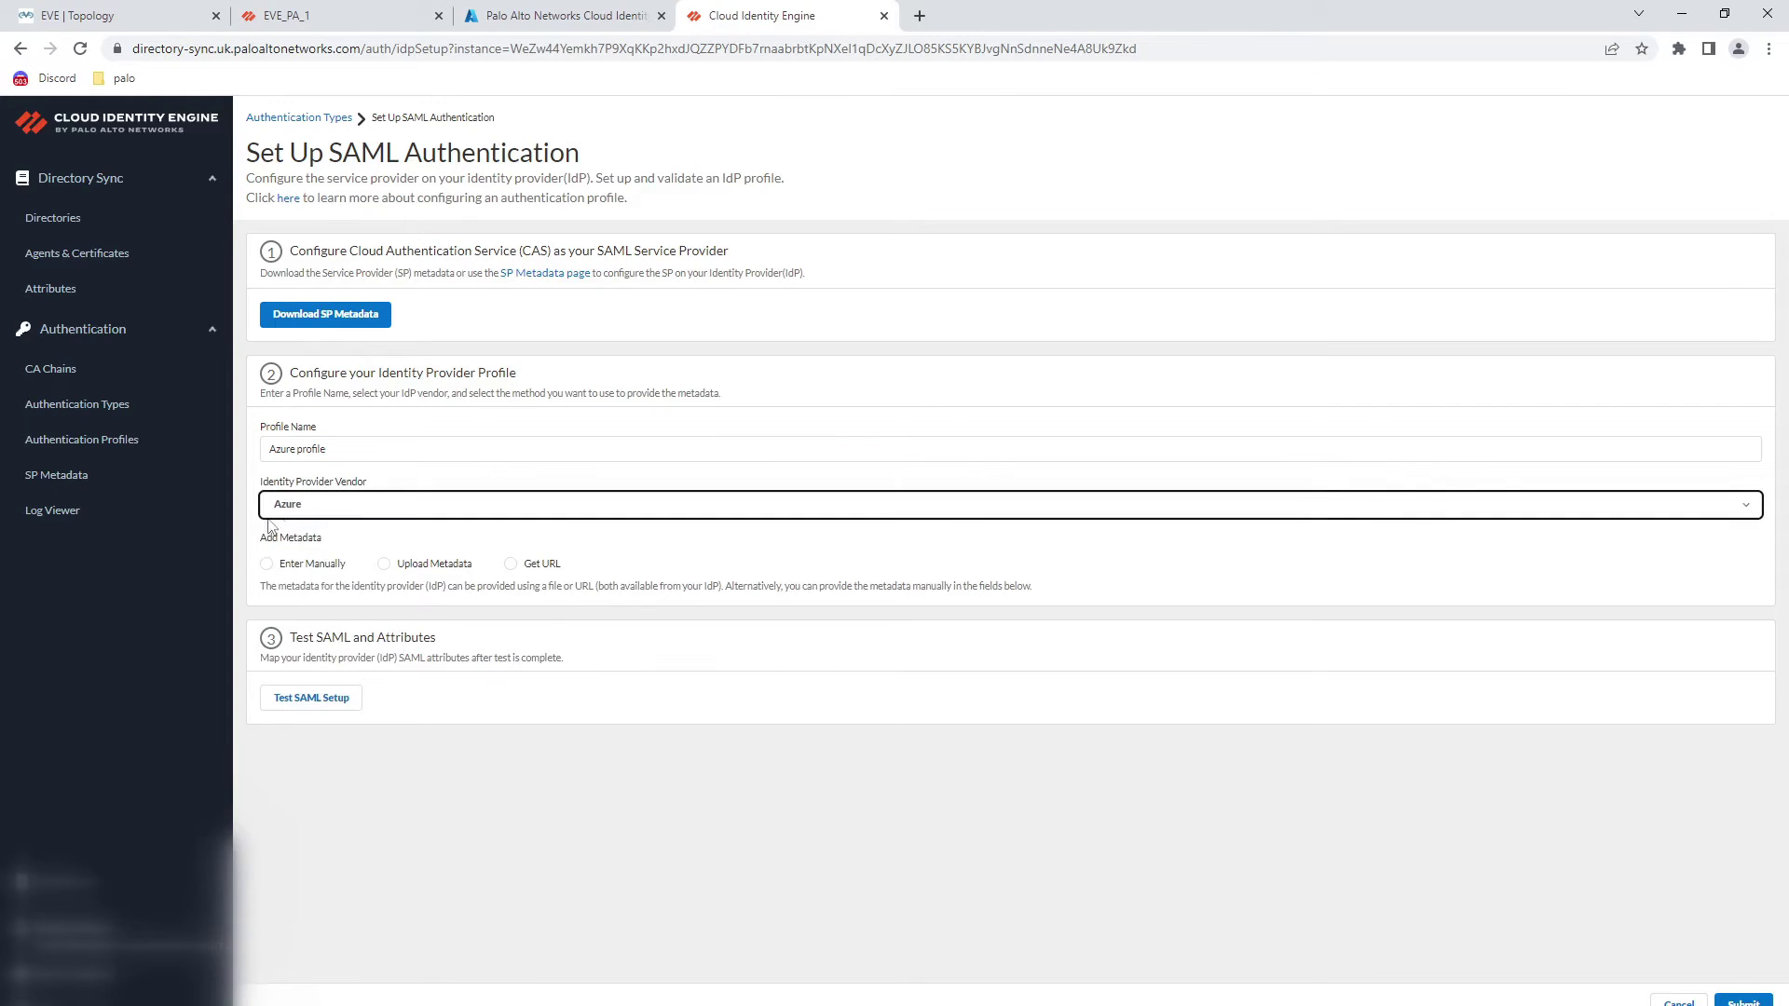
- Load the IdP ID, certificate and SSO URL from the pasted Azure federation metadata URL
left_click(511, 565)
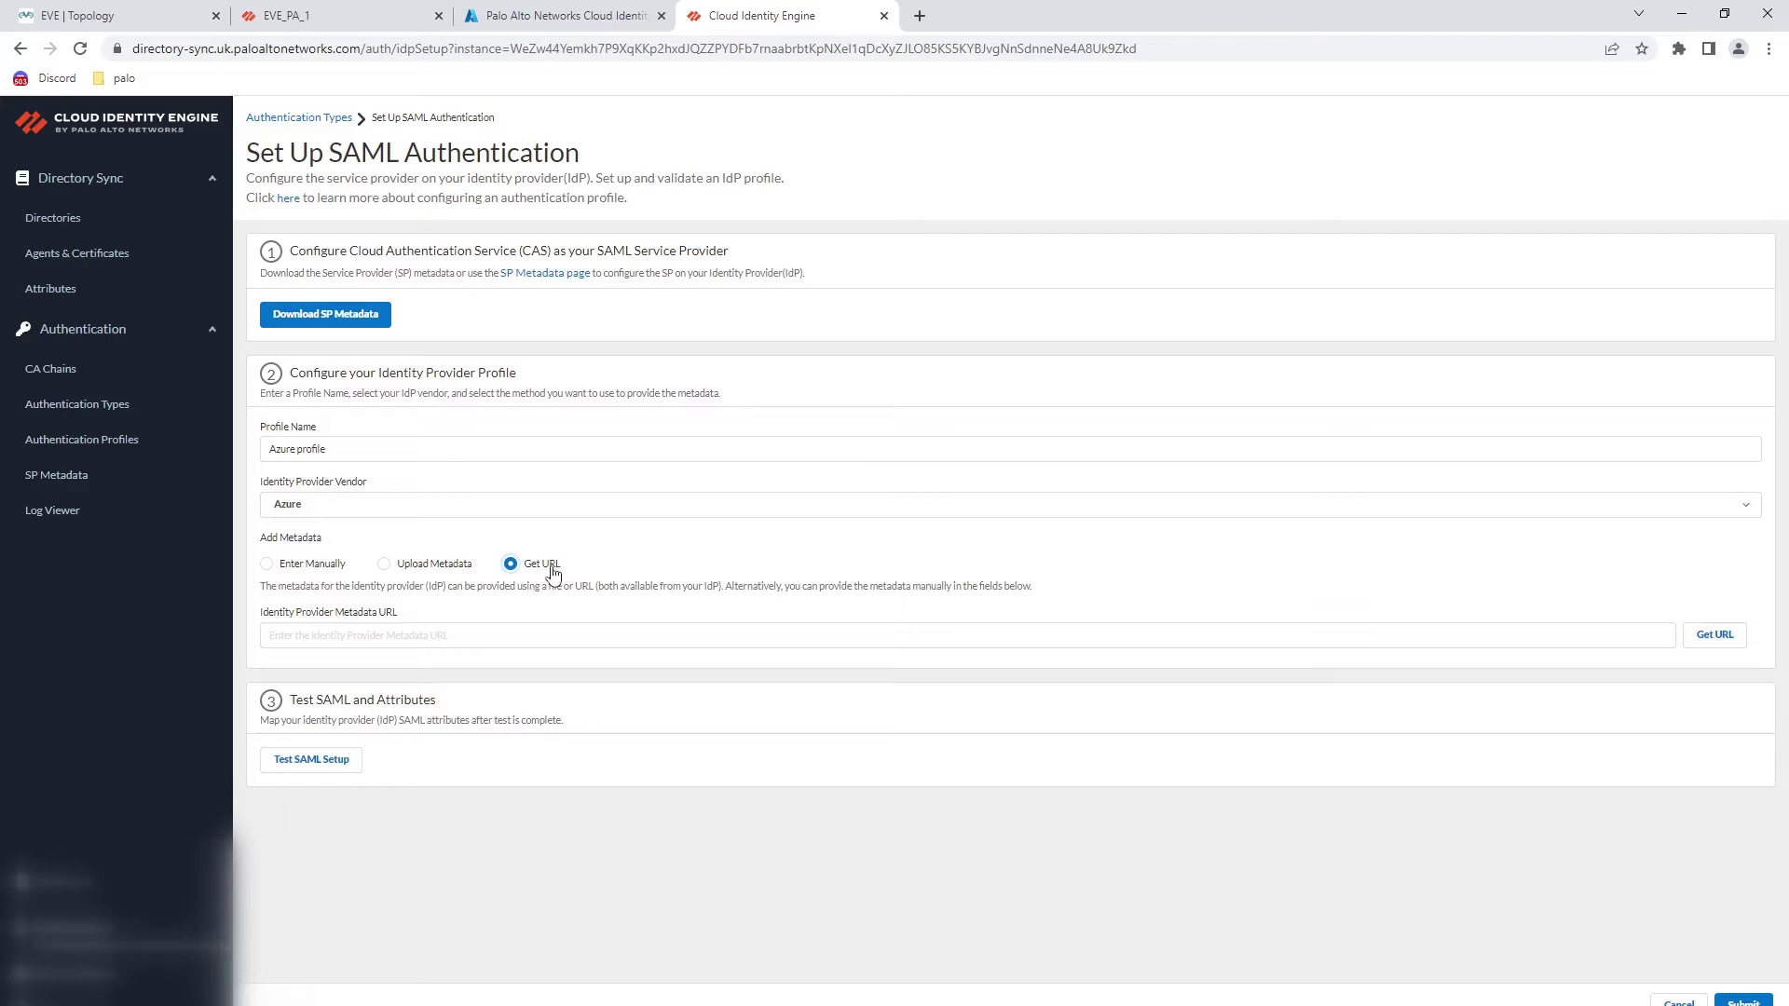
left_click(454, 638)
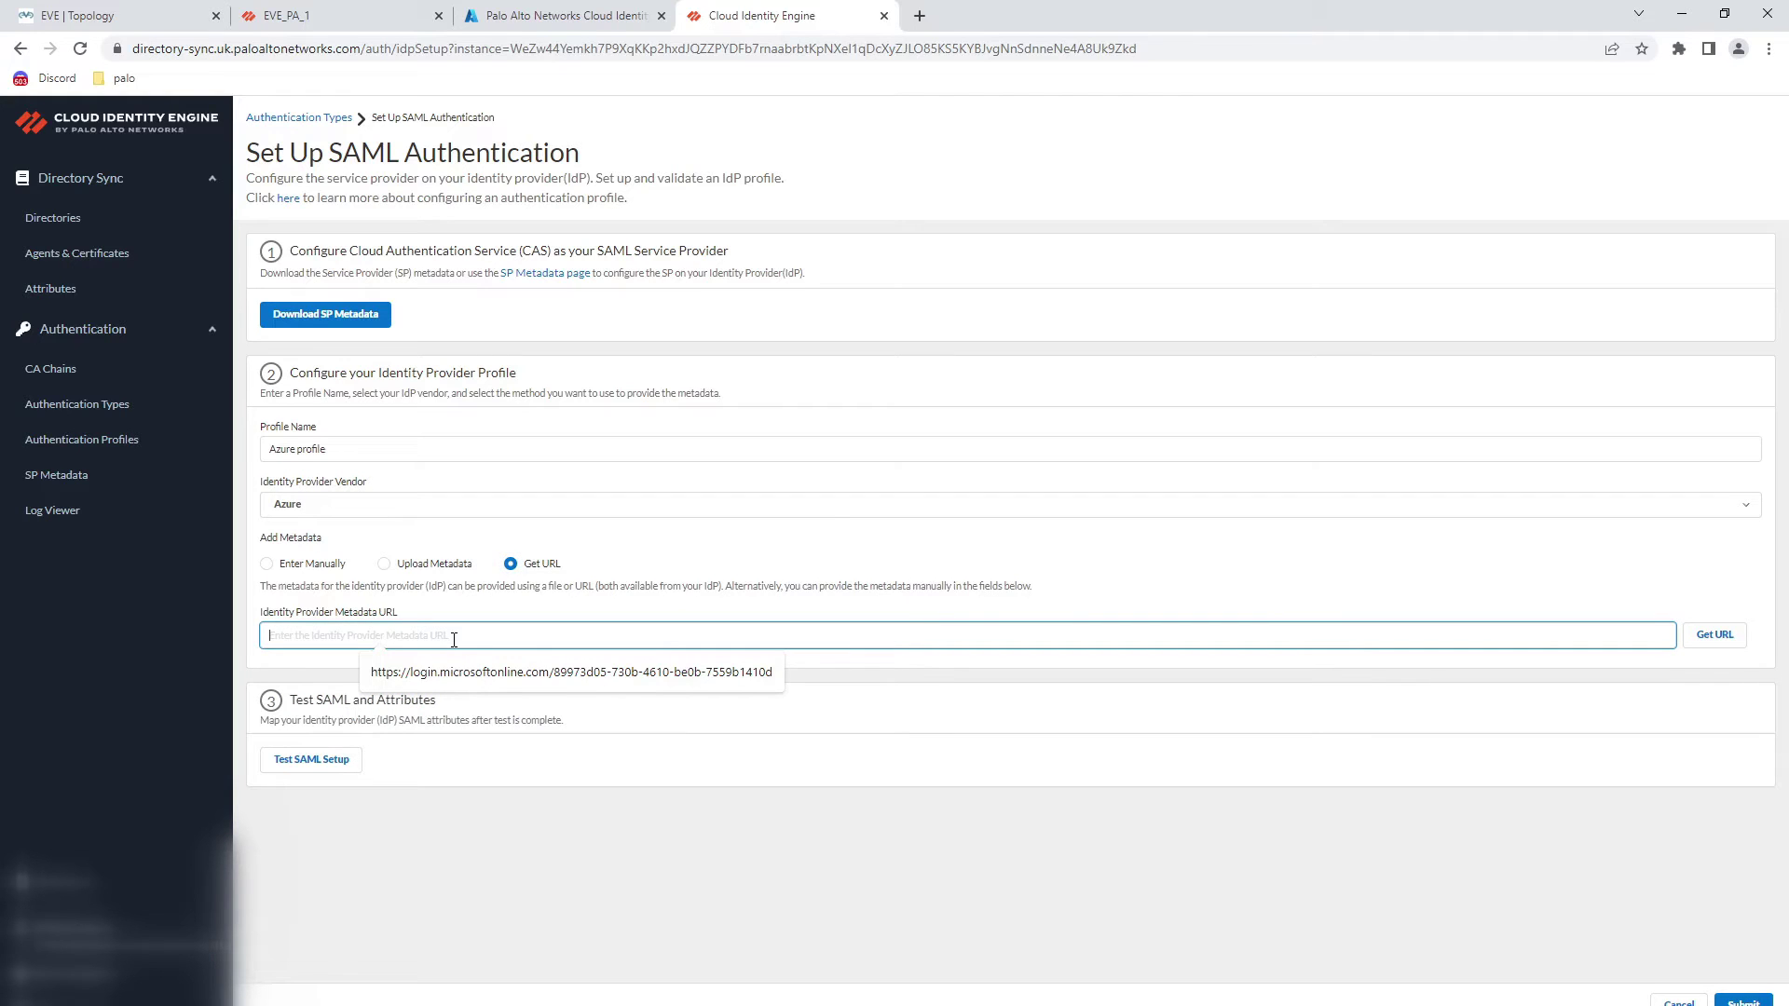
type("https://login.microsoftonline.com/89973d05-730b-4610-be0b-7559b1410d15/federationmetadata/2007-06/federationmetadata.xml?appid=b1217391-2dba-4df5-9723-4ff6324e7674")
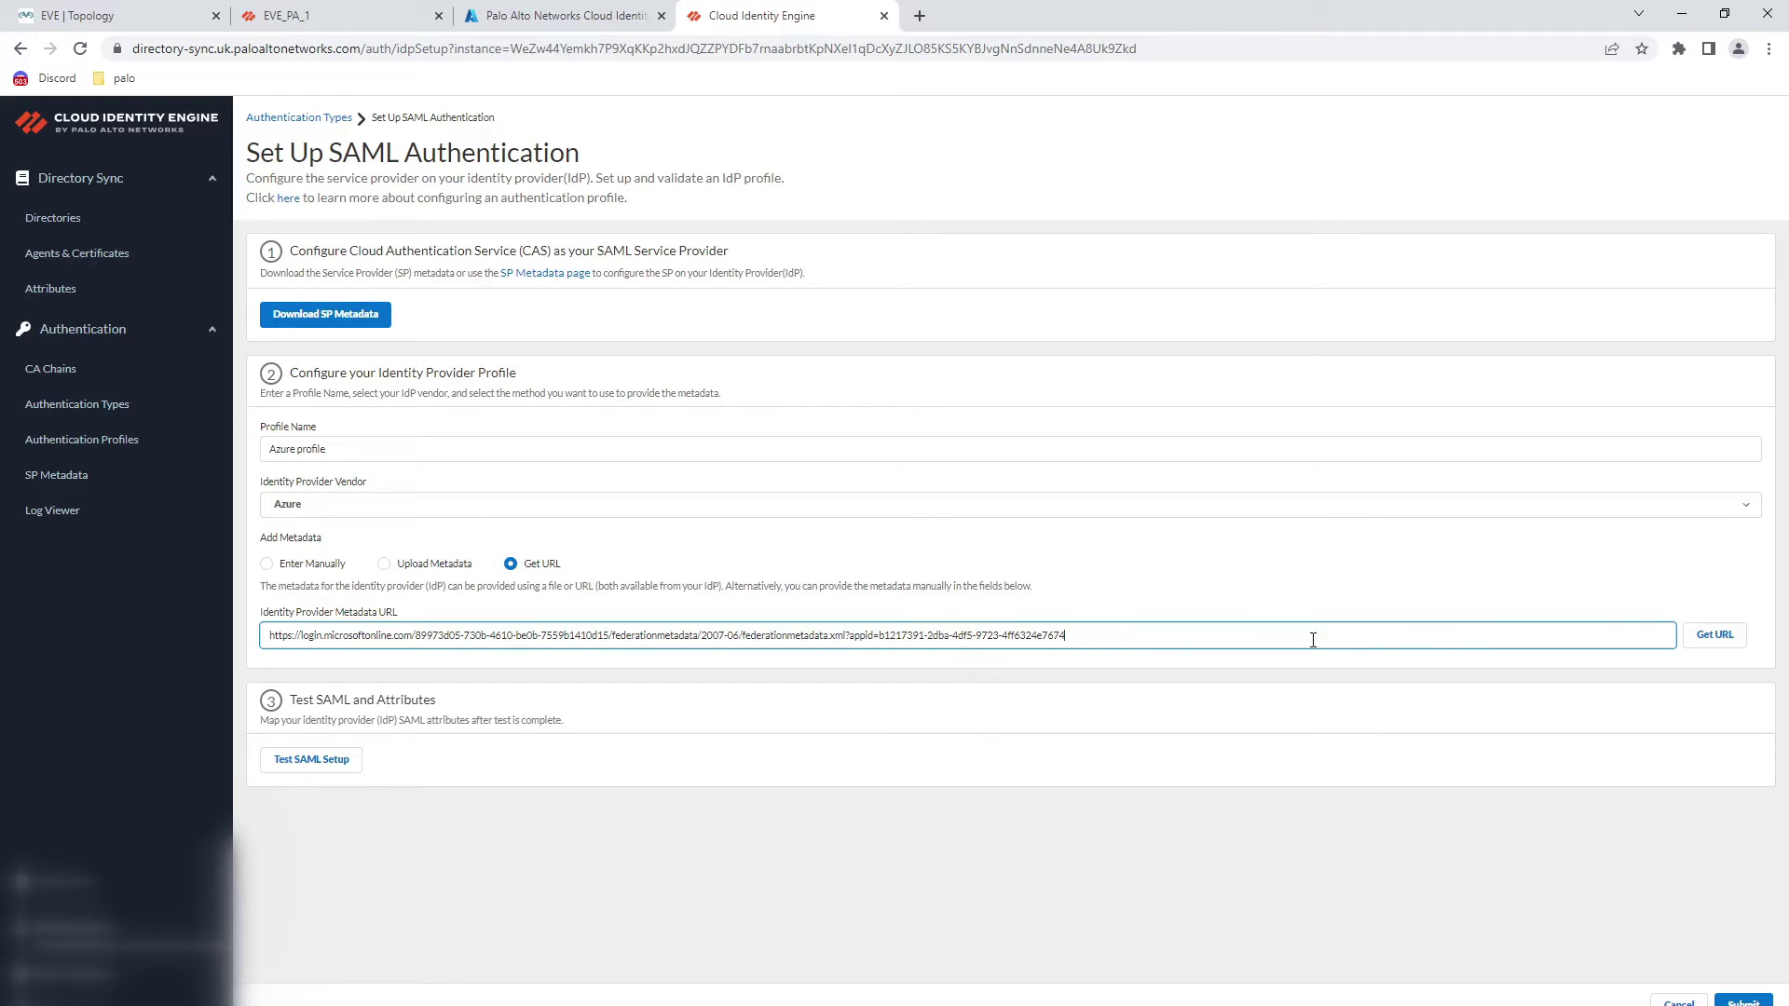
left_click(1715, 635)
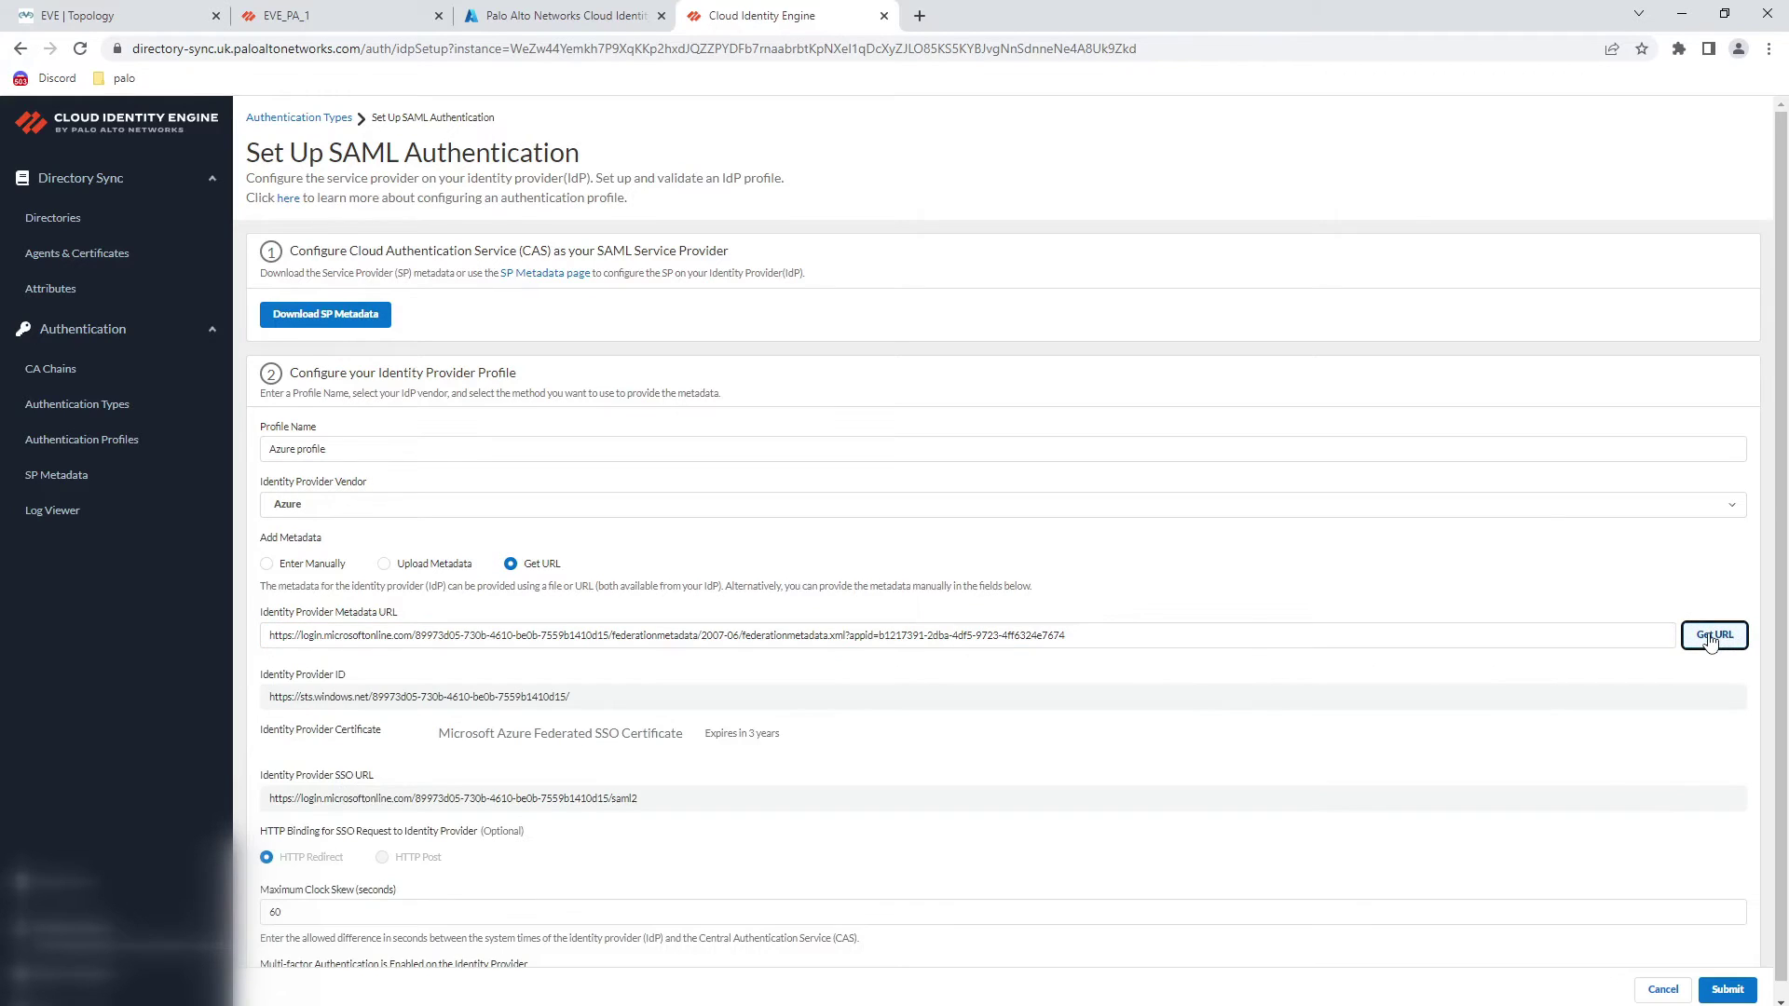
scroll(380, 713, "down", 2)
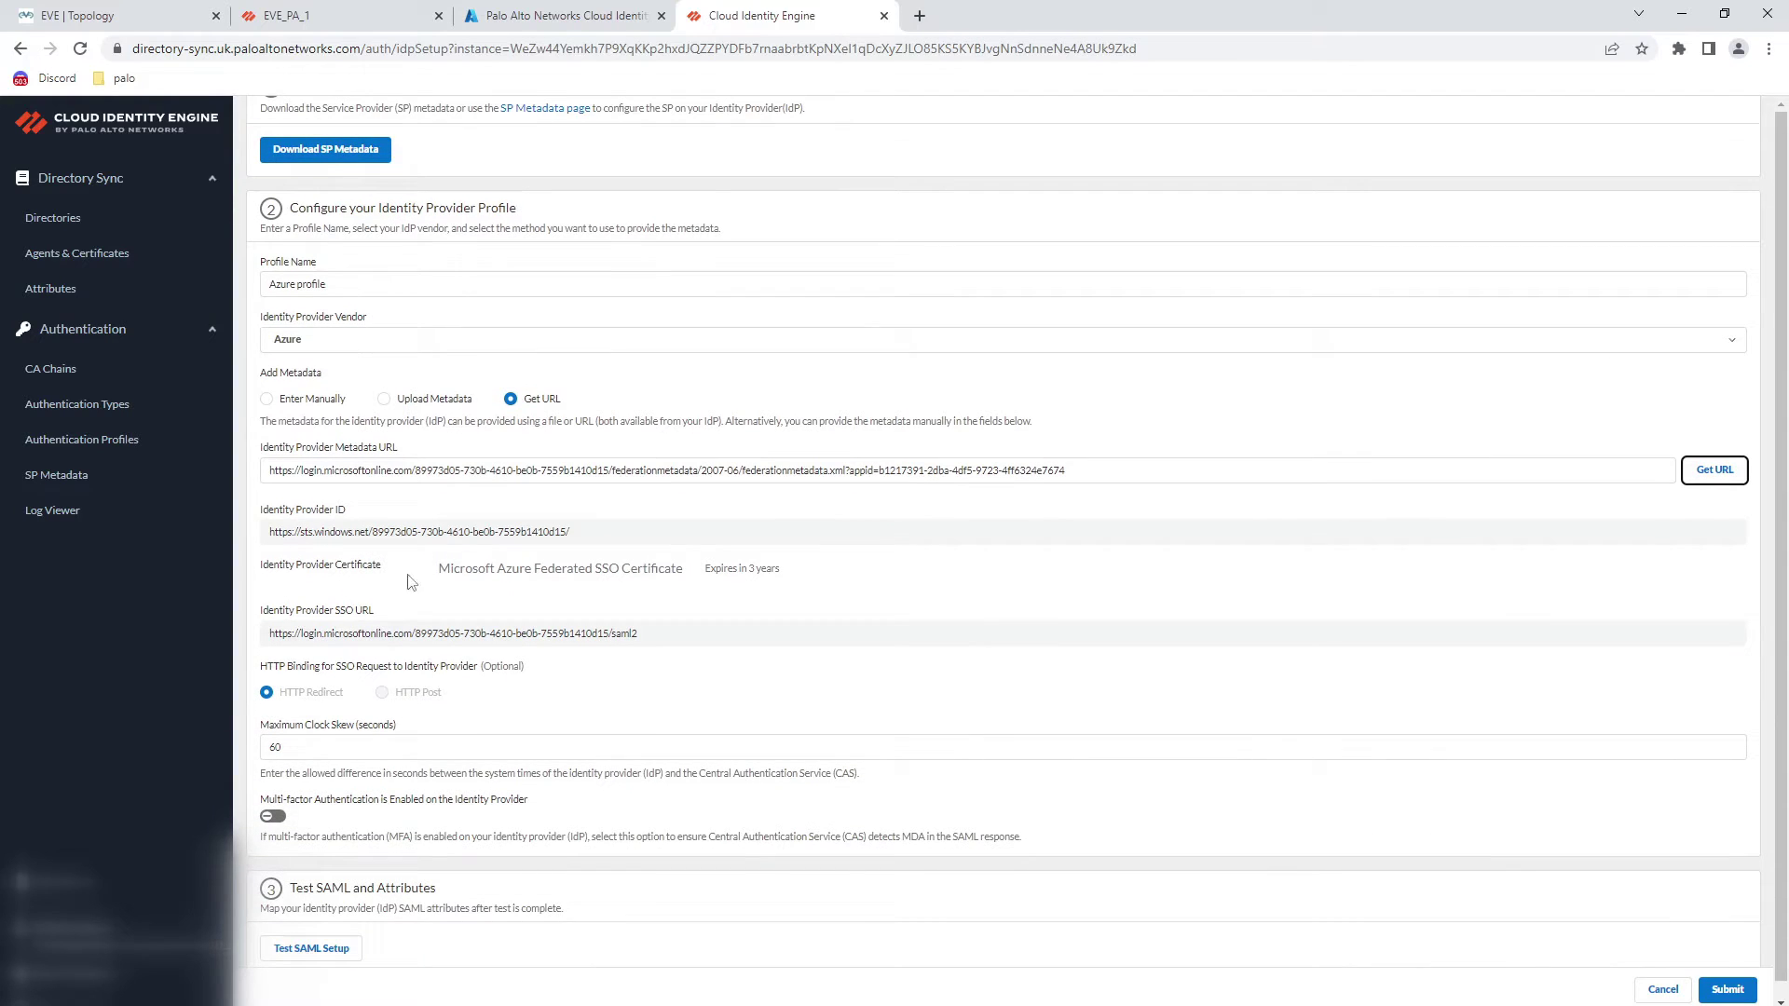
scroll(410, 643, "down", 1)
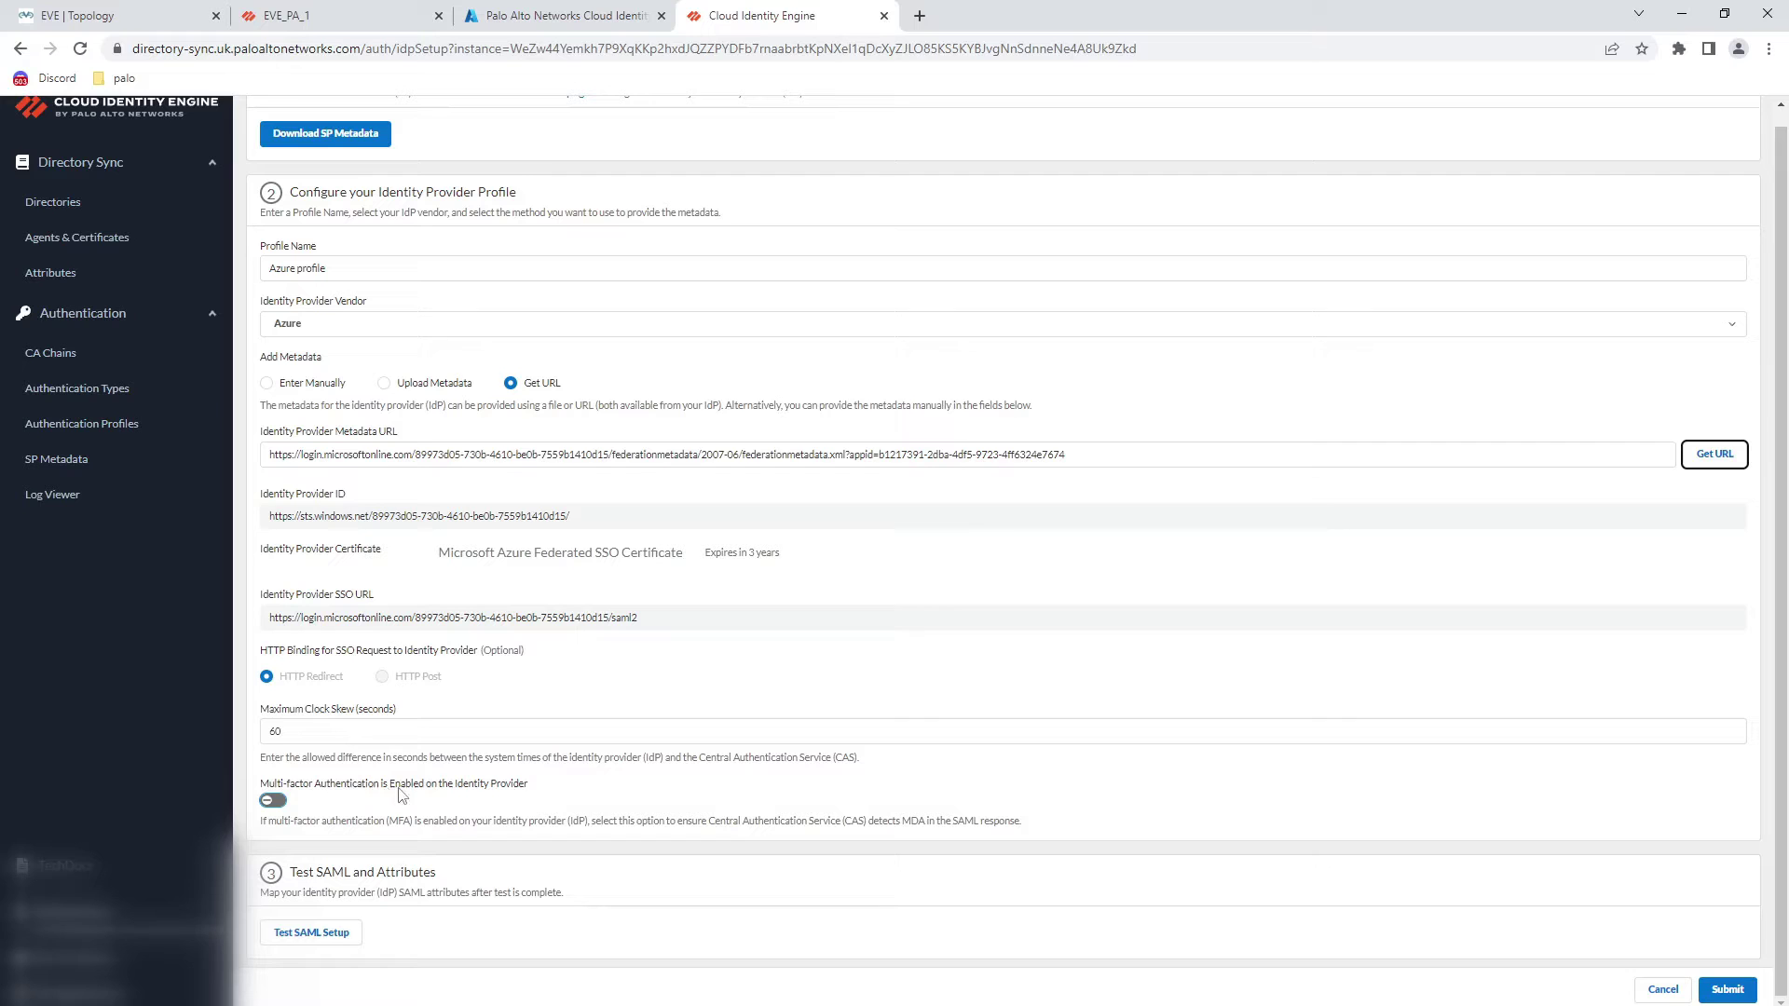
- Enable MFA and pass the SAML setup test by signing in with the test account
left_click(276, 802)
left_click(308, 939)
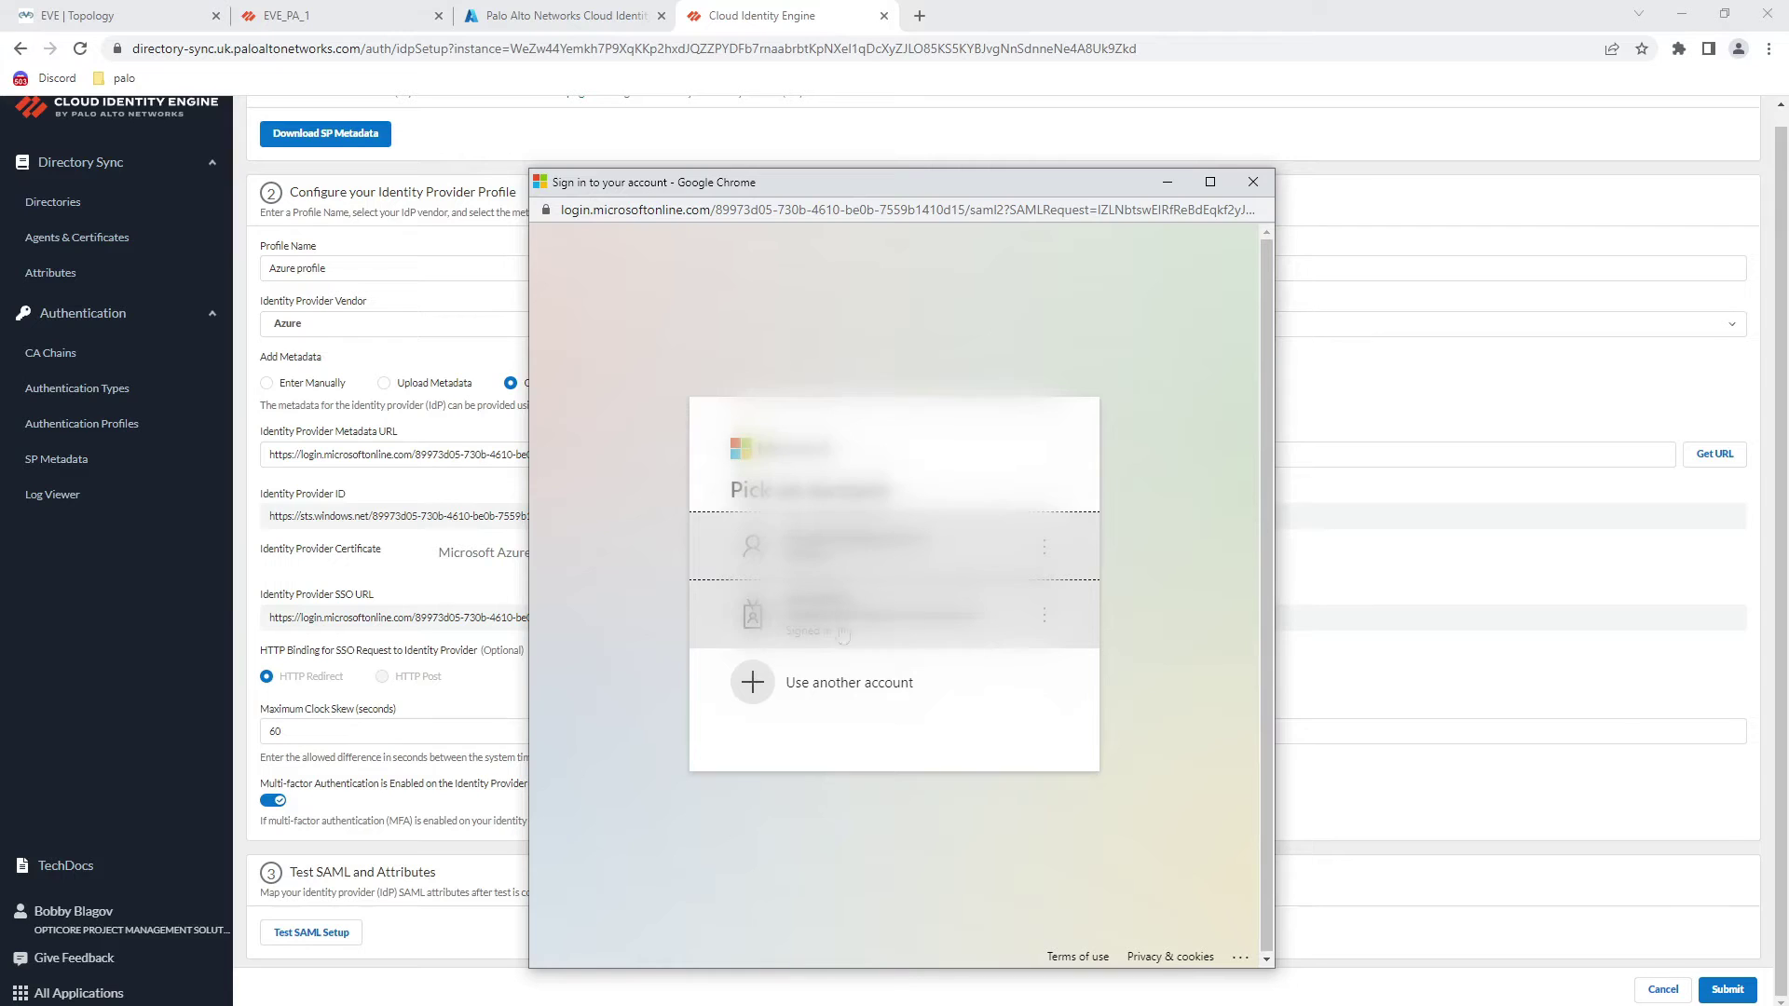
left_click(867, 629)
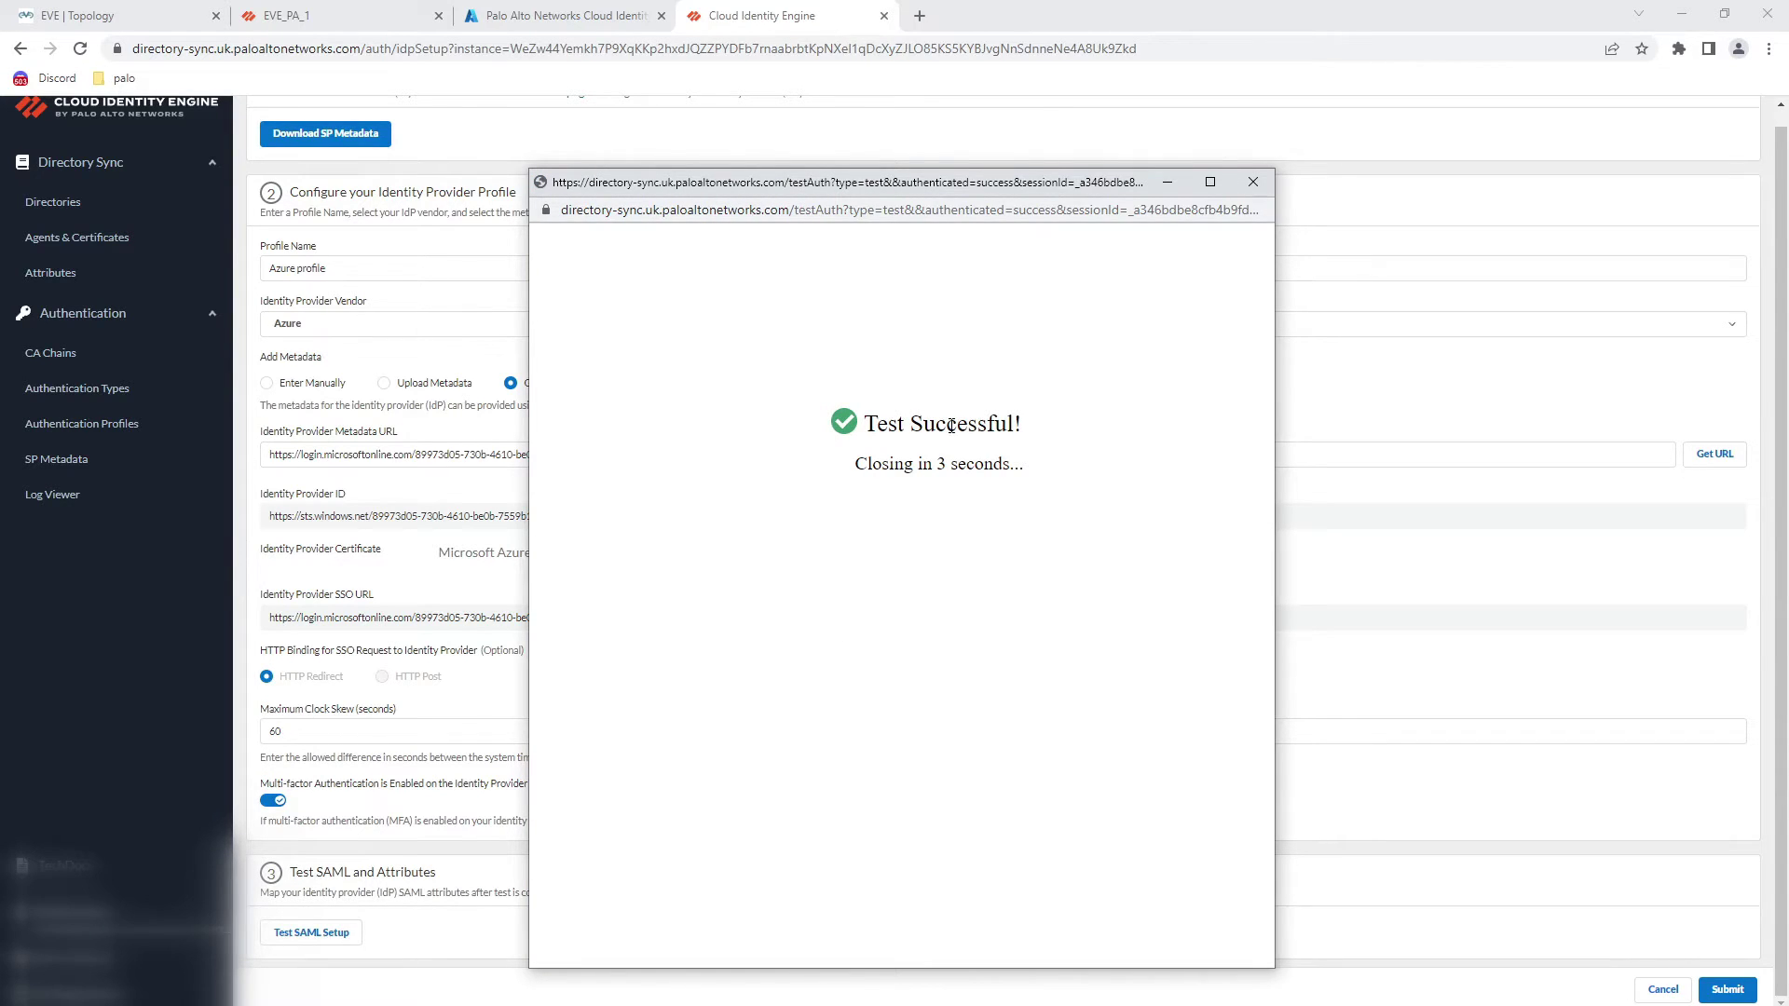
scroll(751, 695, "down", 3)
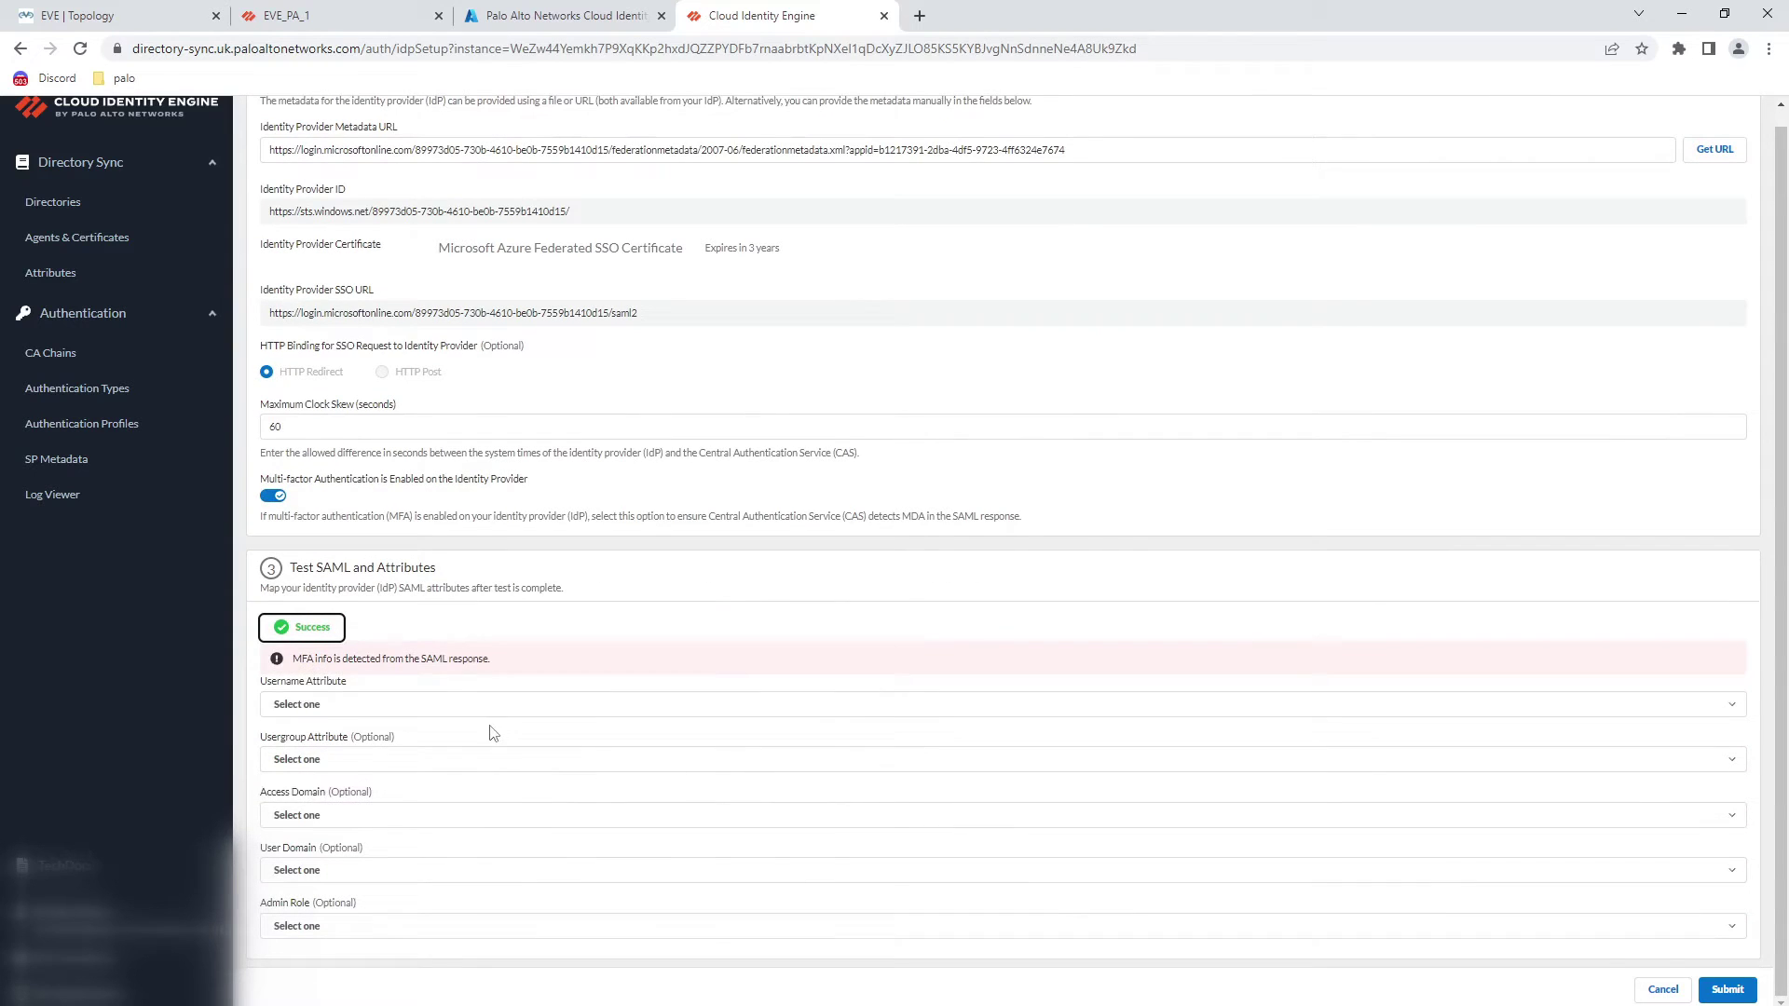
- Use the name claim as username attribute, save Azure profile, and start a new authentication profile
left_click(593, 710)
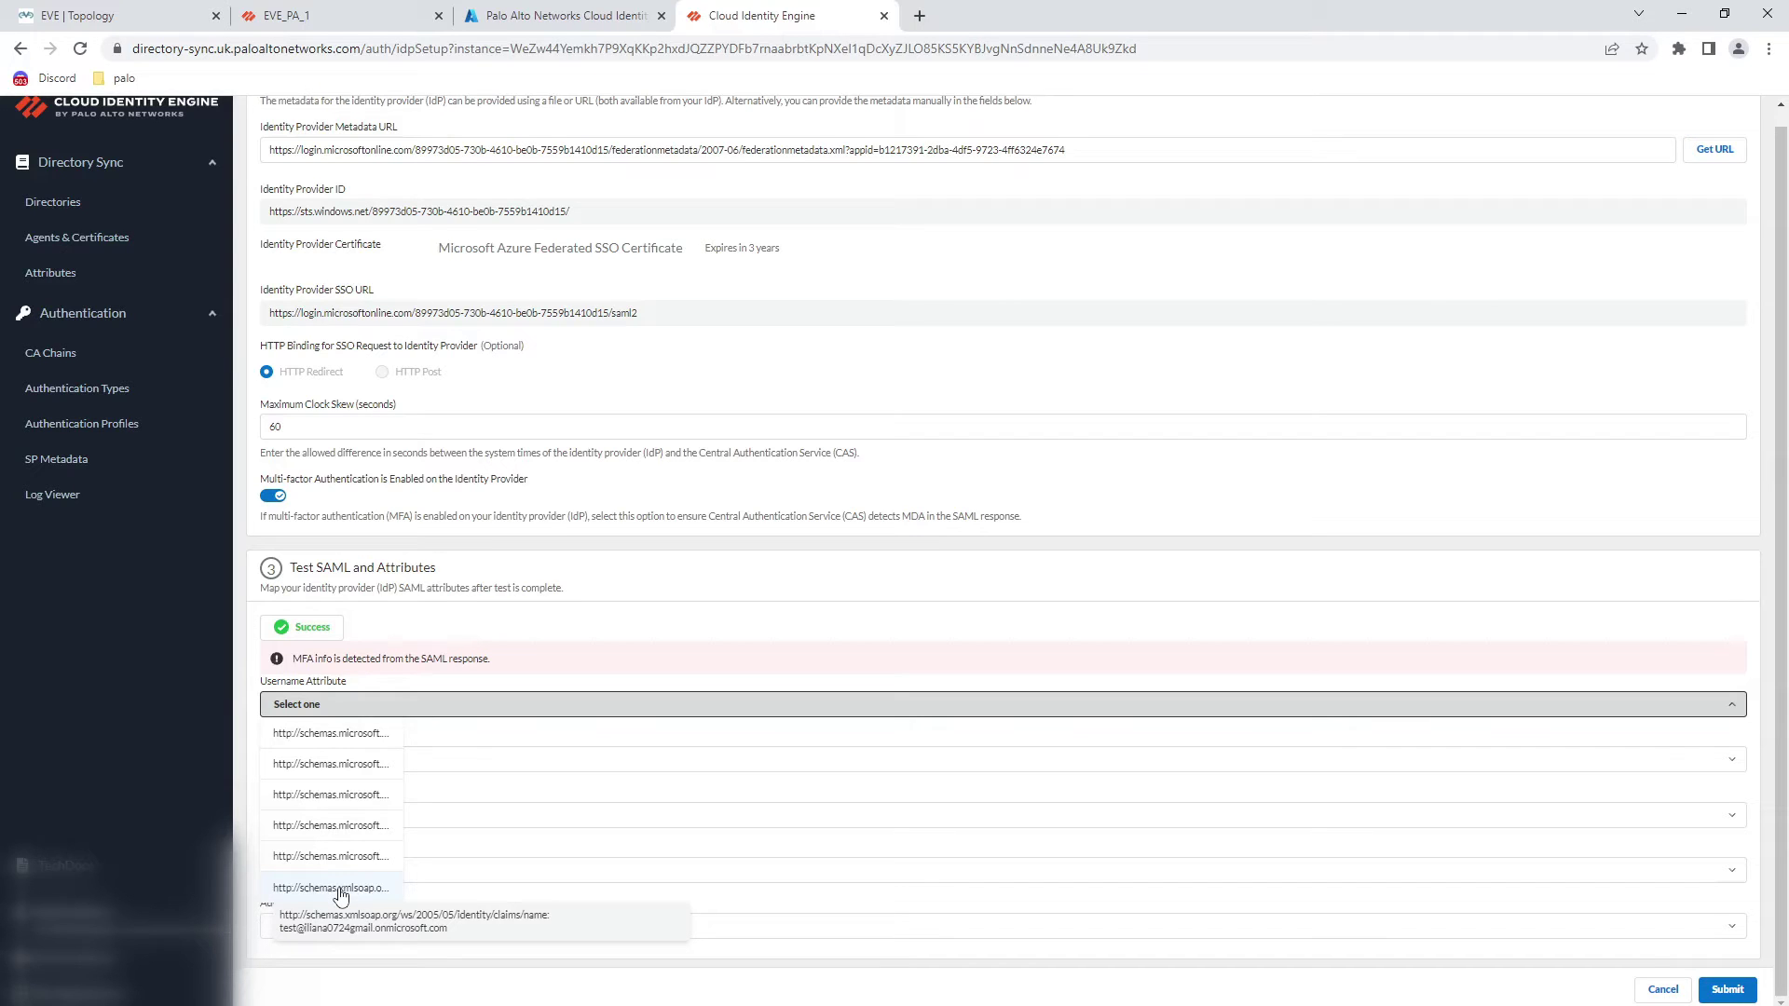
left_click(340, 890)
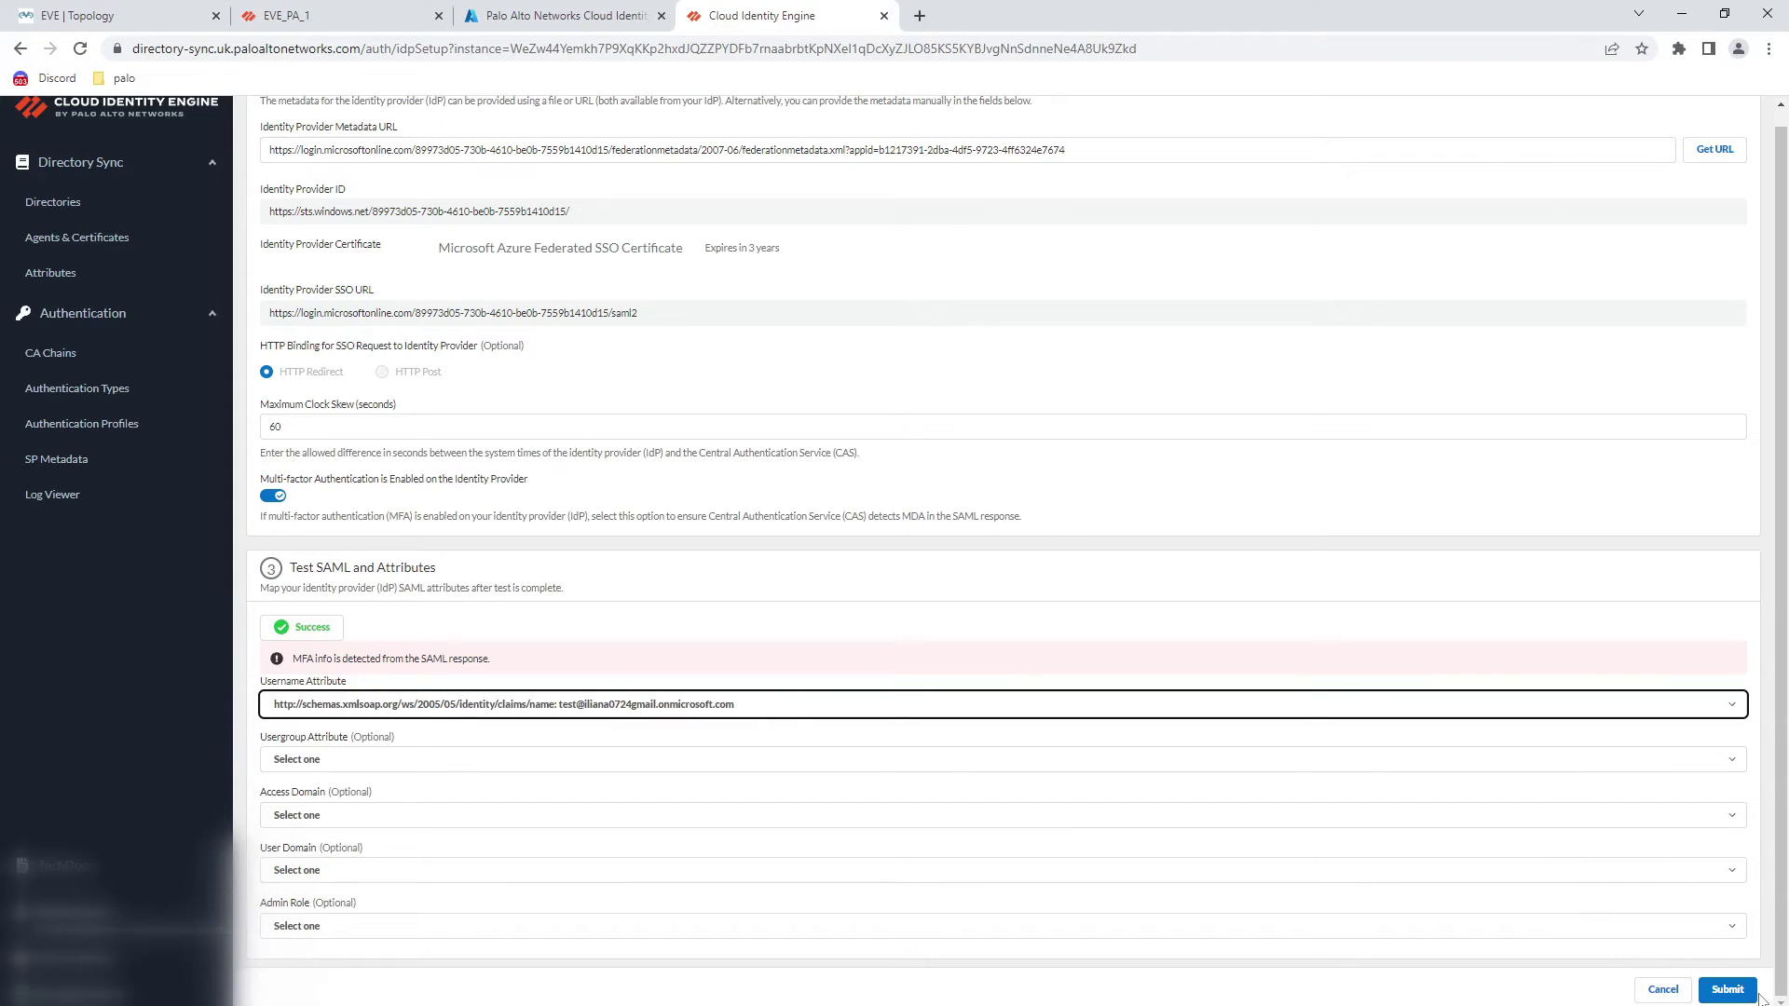
left_click(1727, 990)
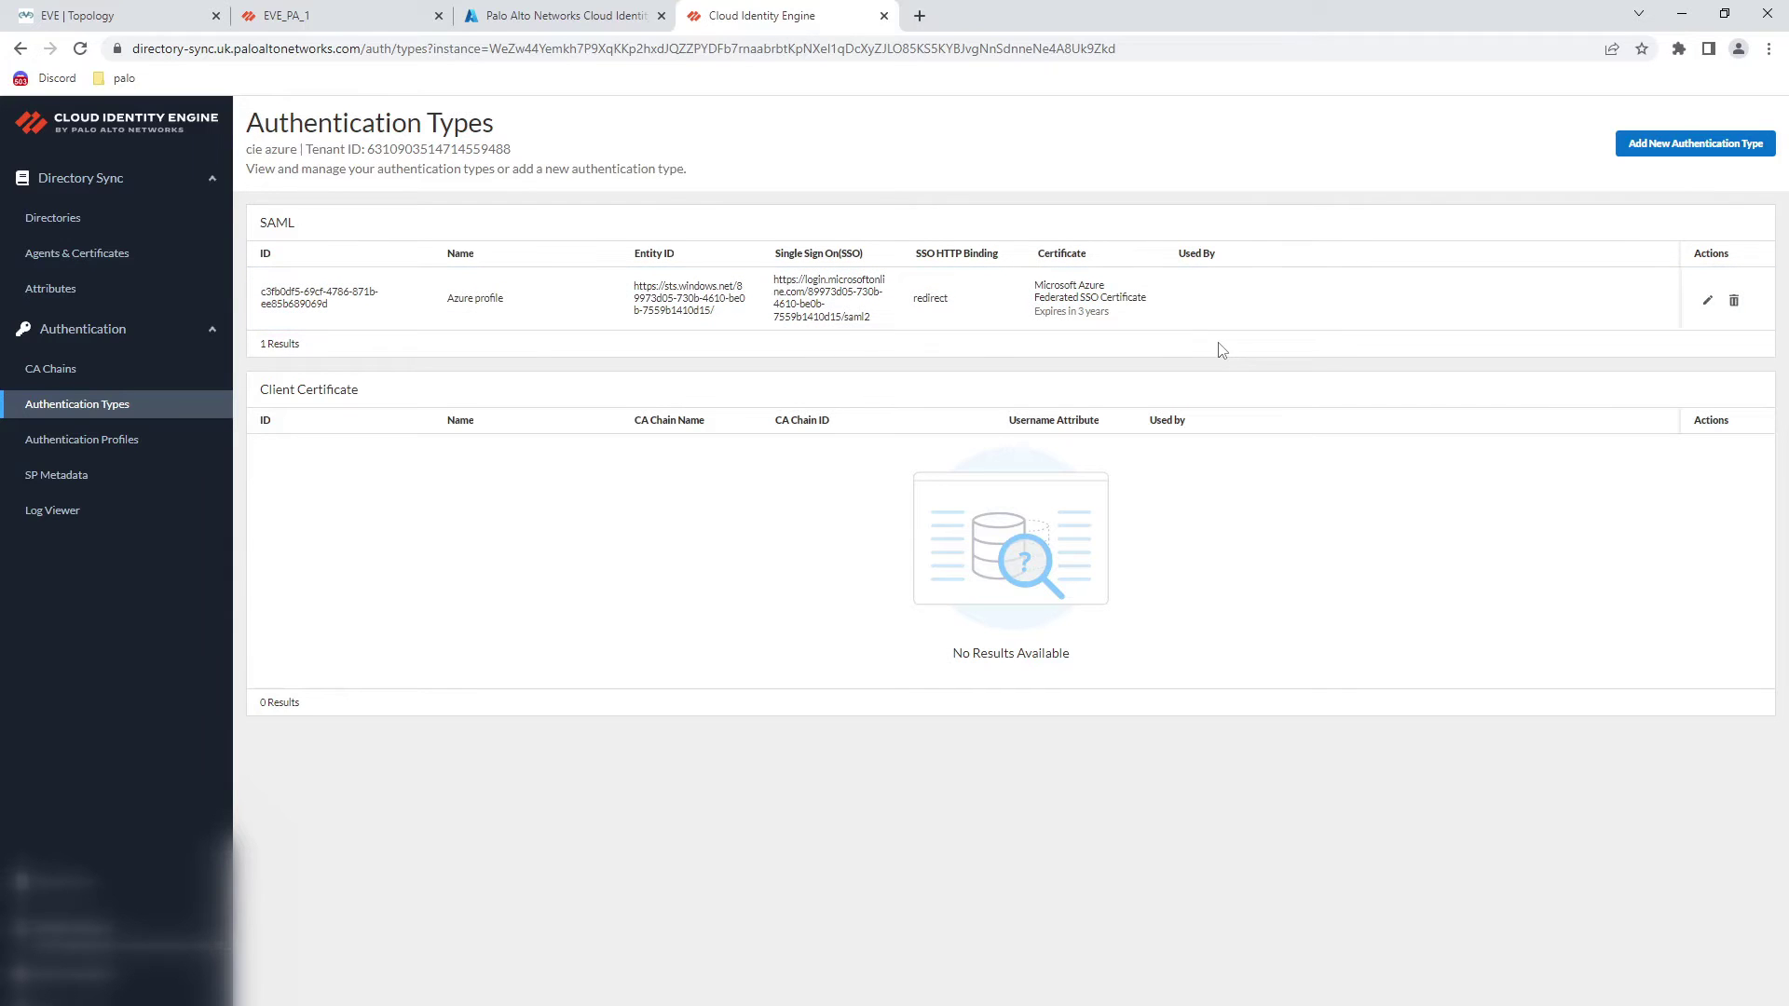
left_click(87, 449)
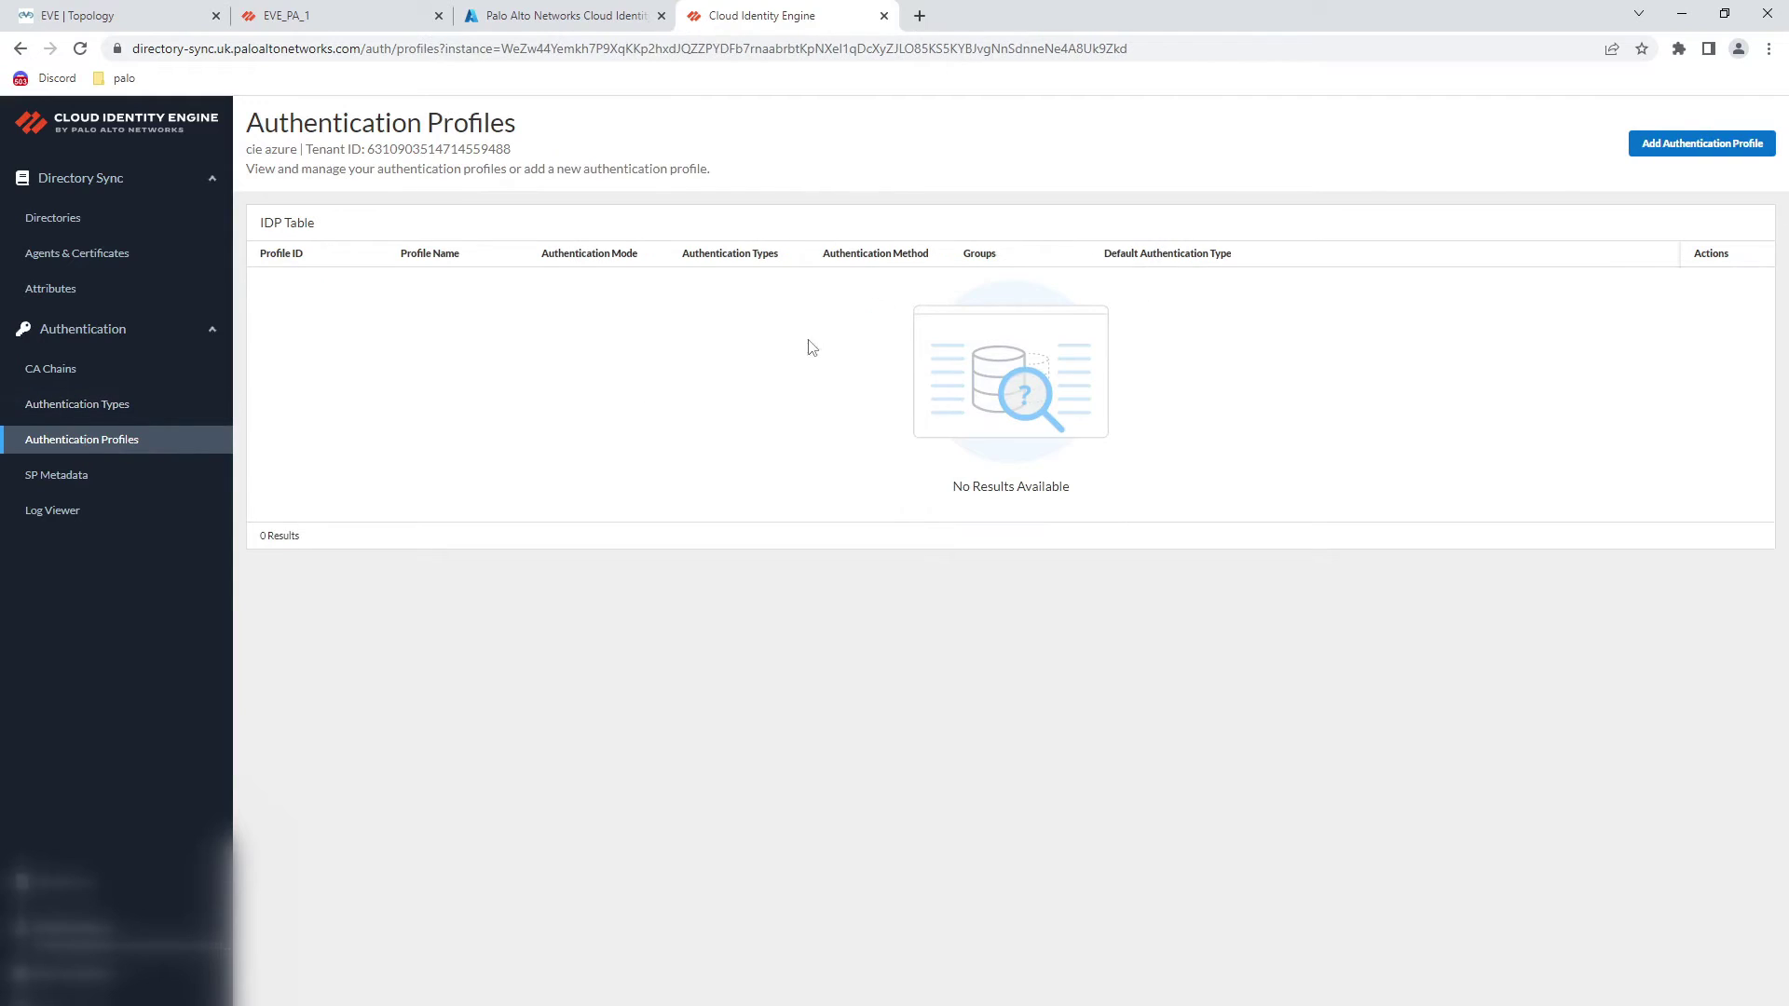
left_click(1694, 150)
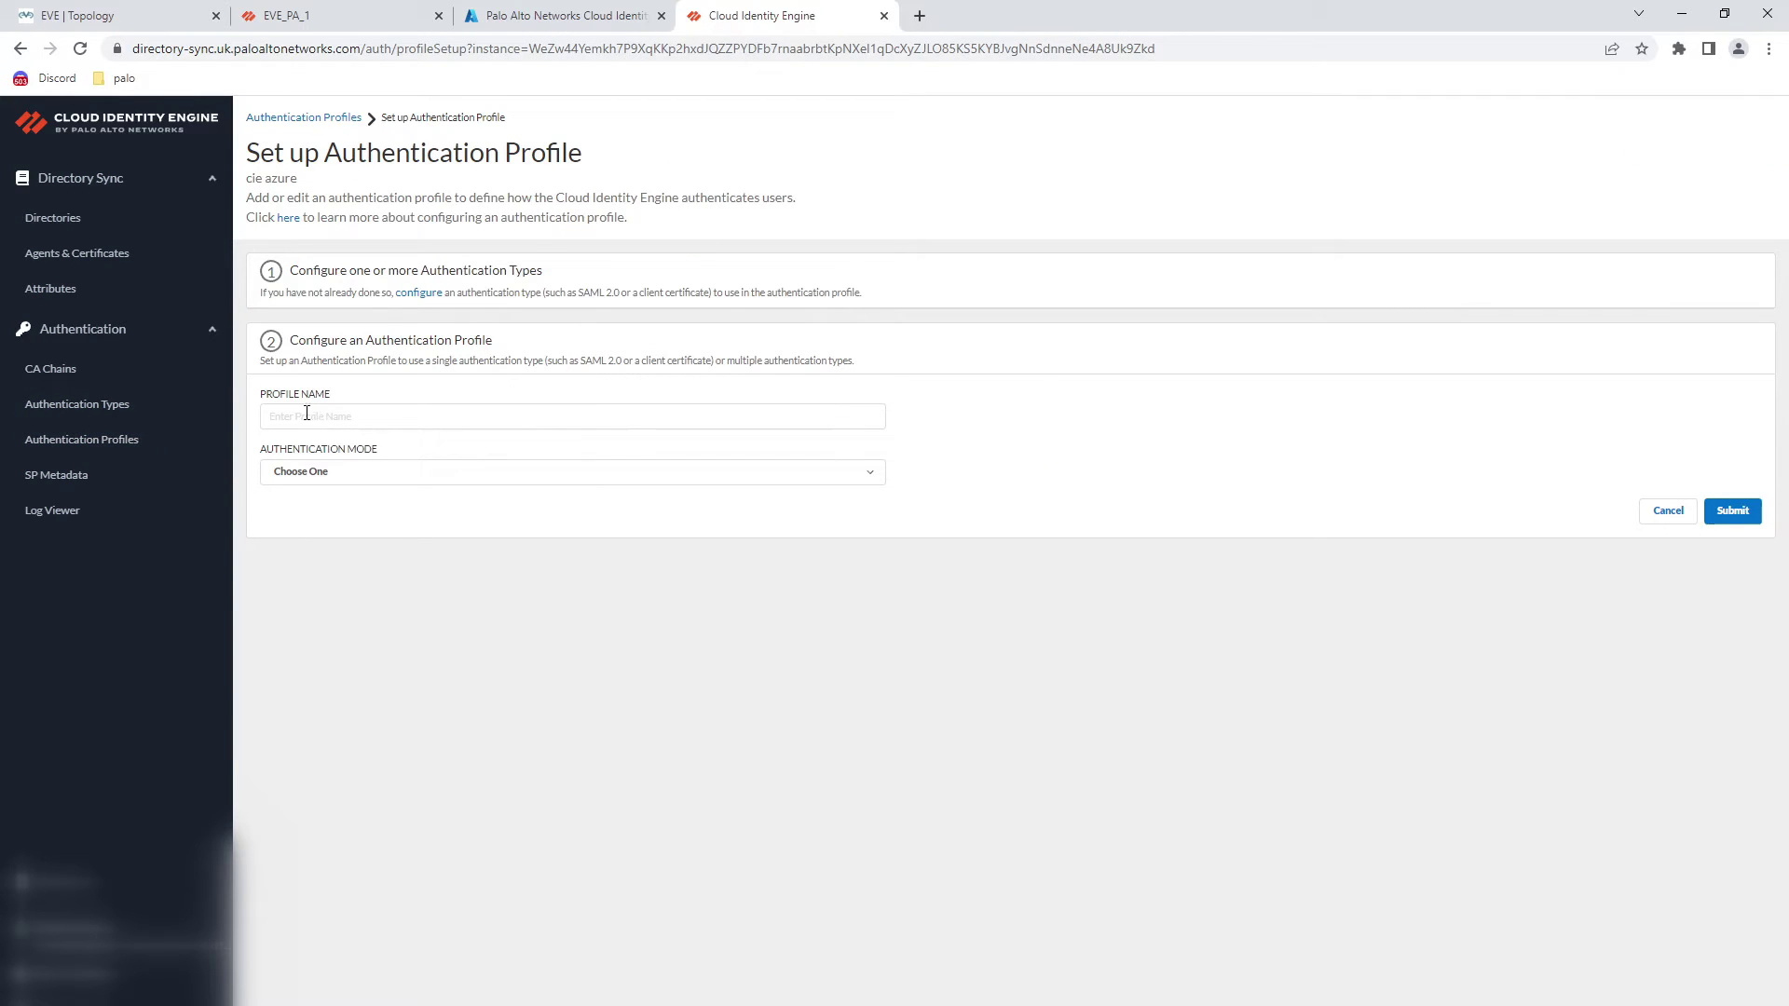
- Create authentication profile 'Azure profiles' in Single mode using the Azure profile SAML type
left_click(346, 419)
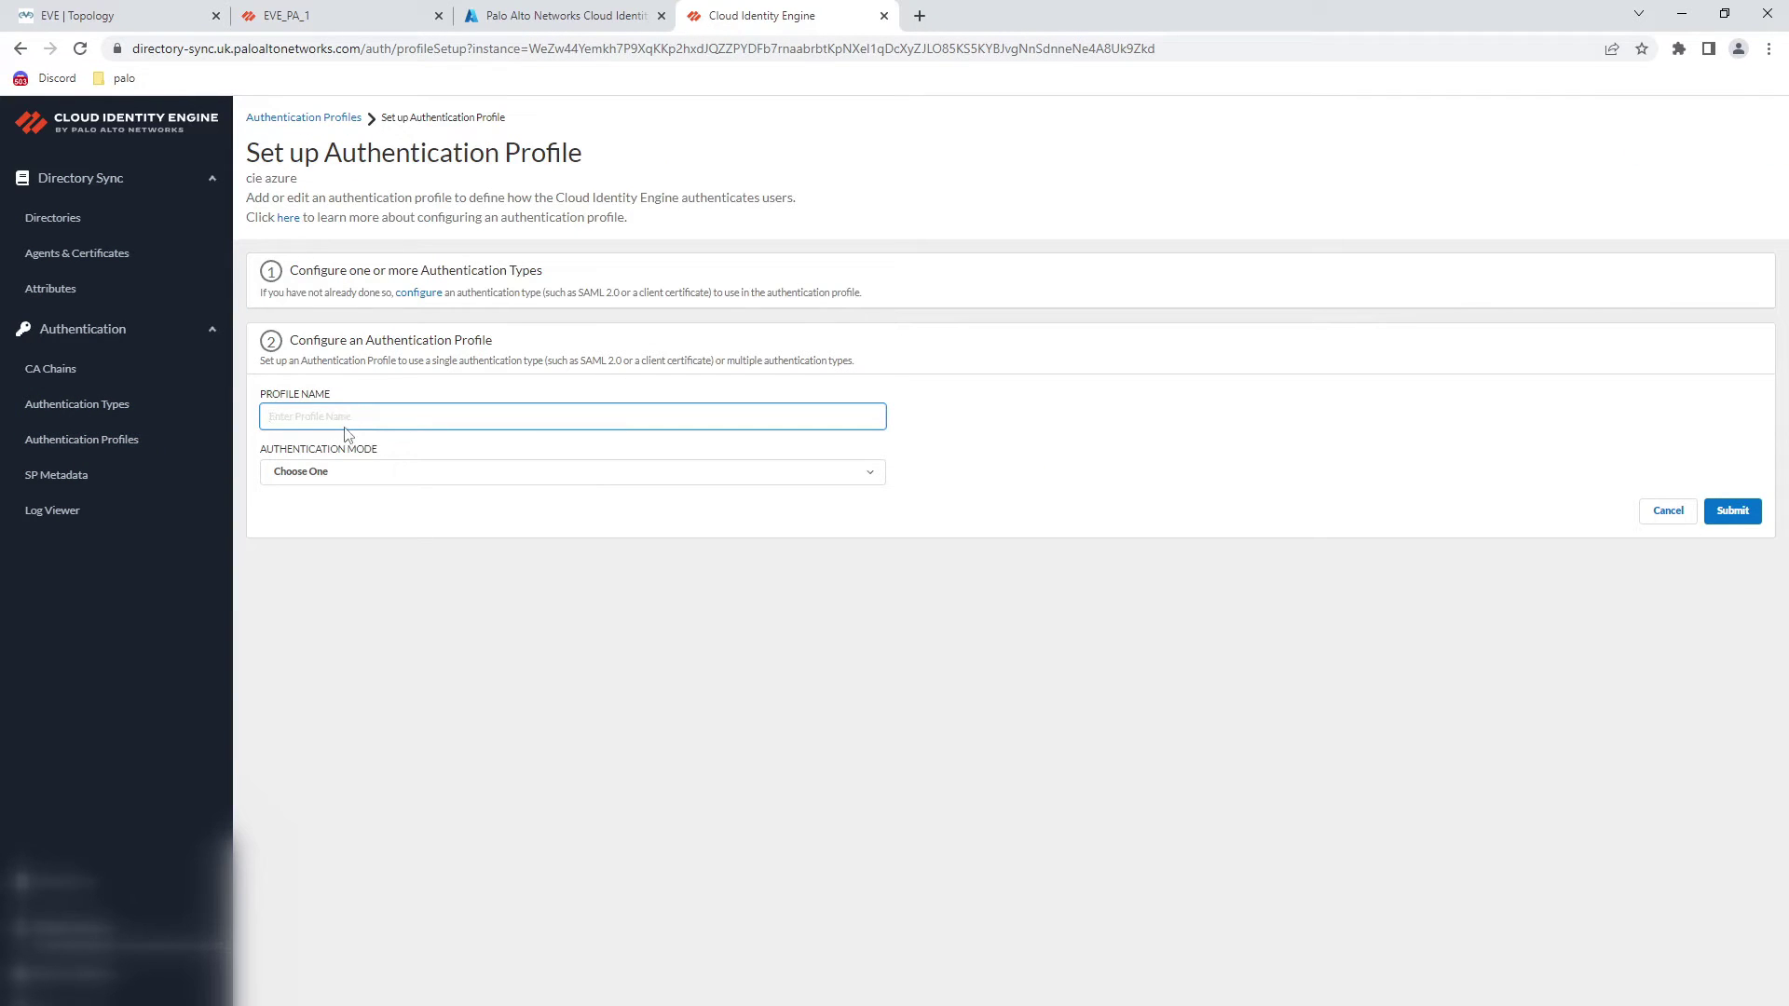
type("Azure profile")
left_click(403, 475)
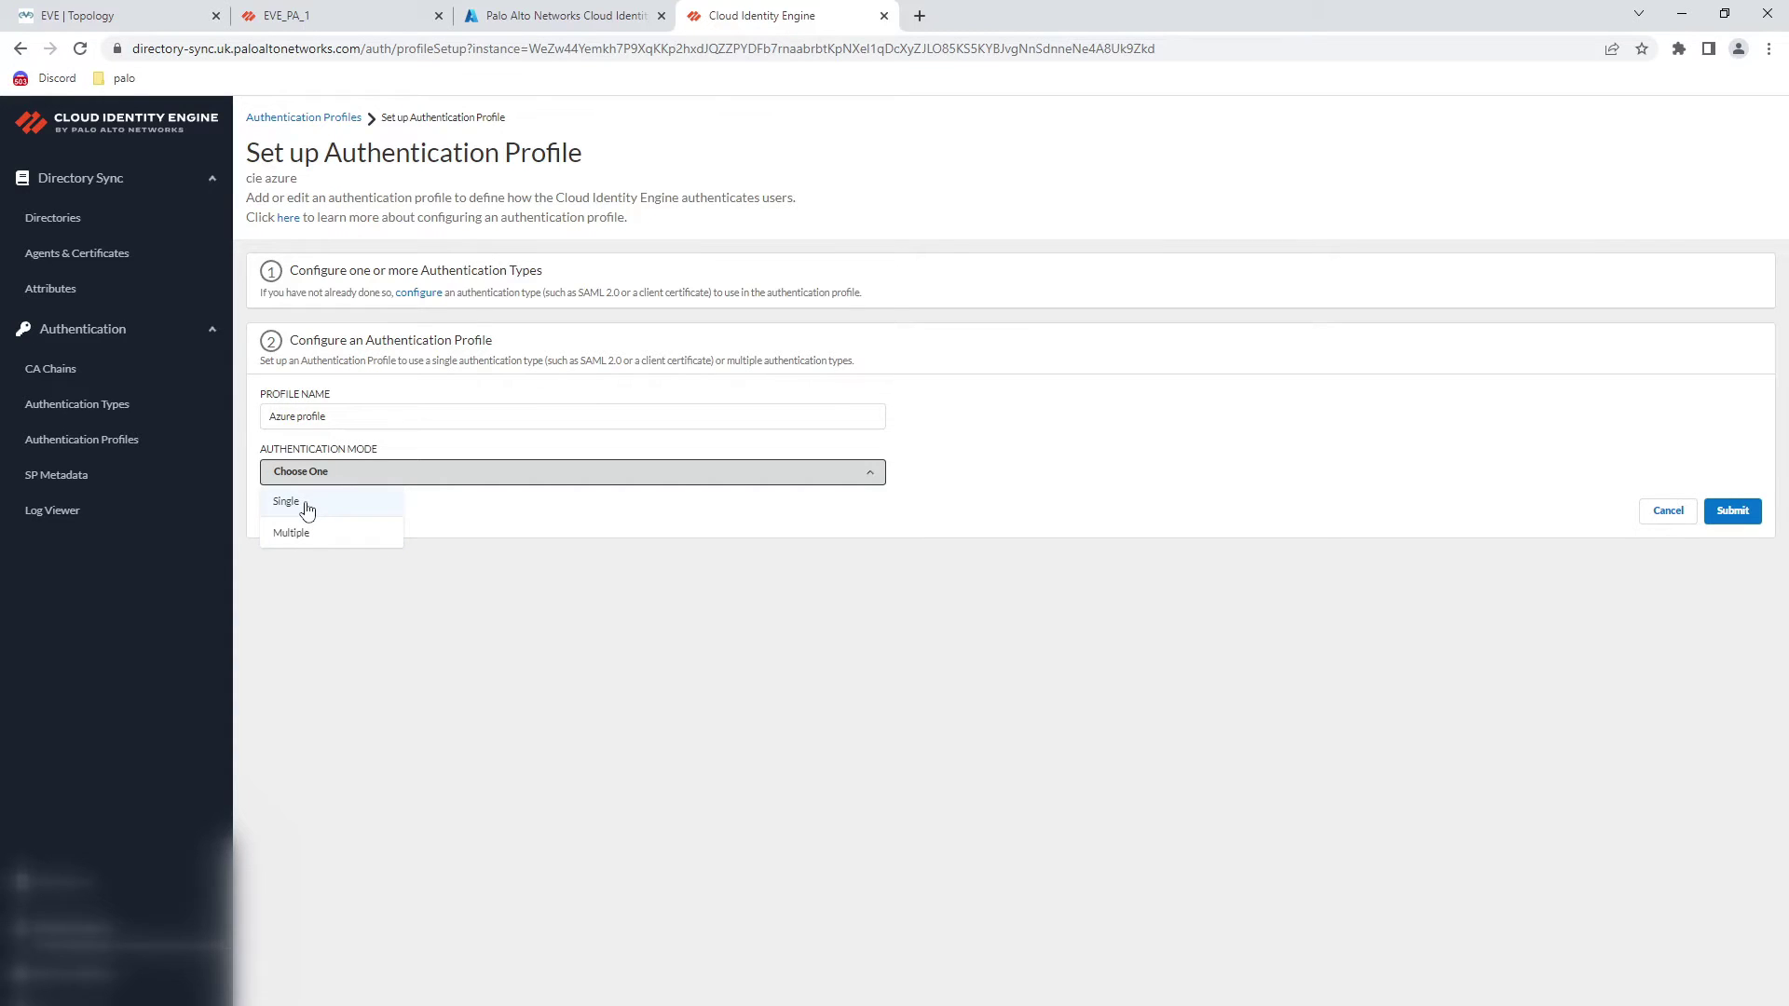
left_click(306, 506)
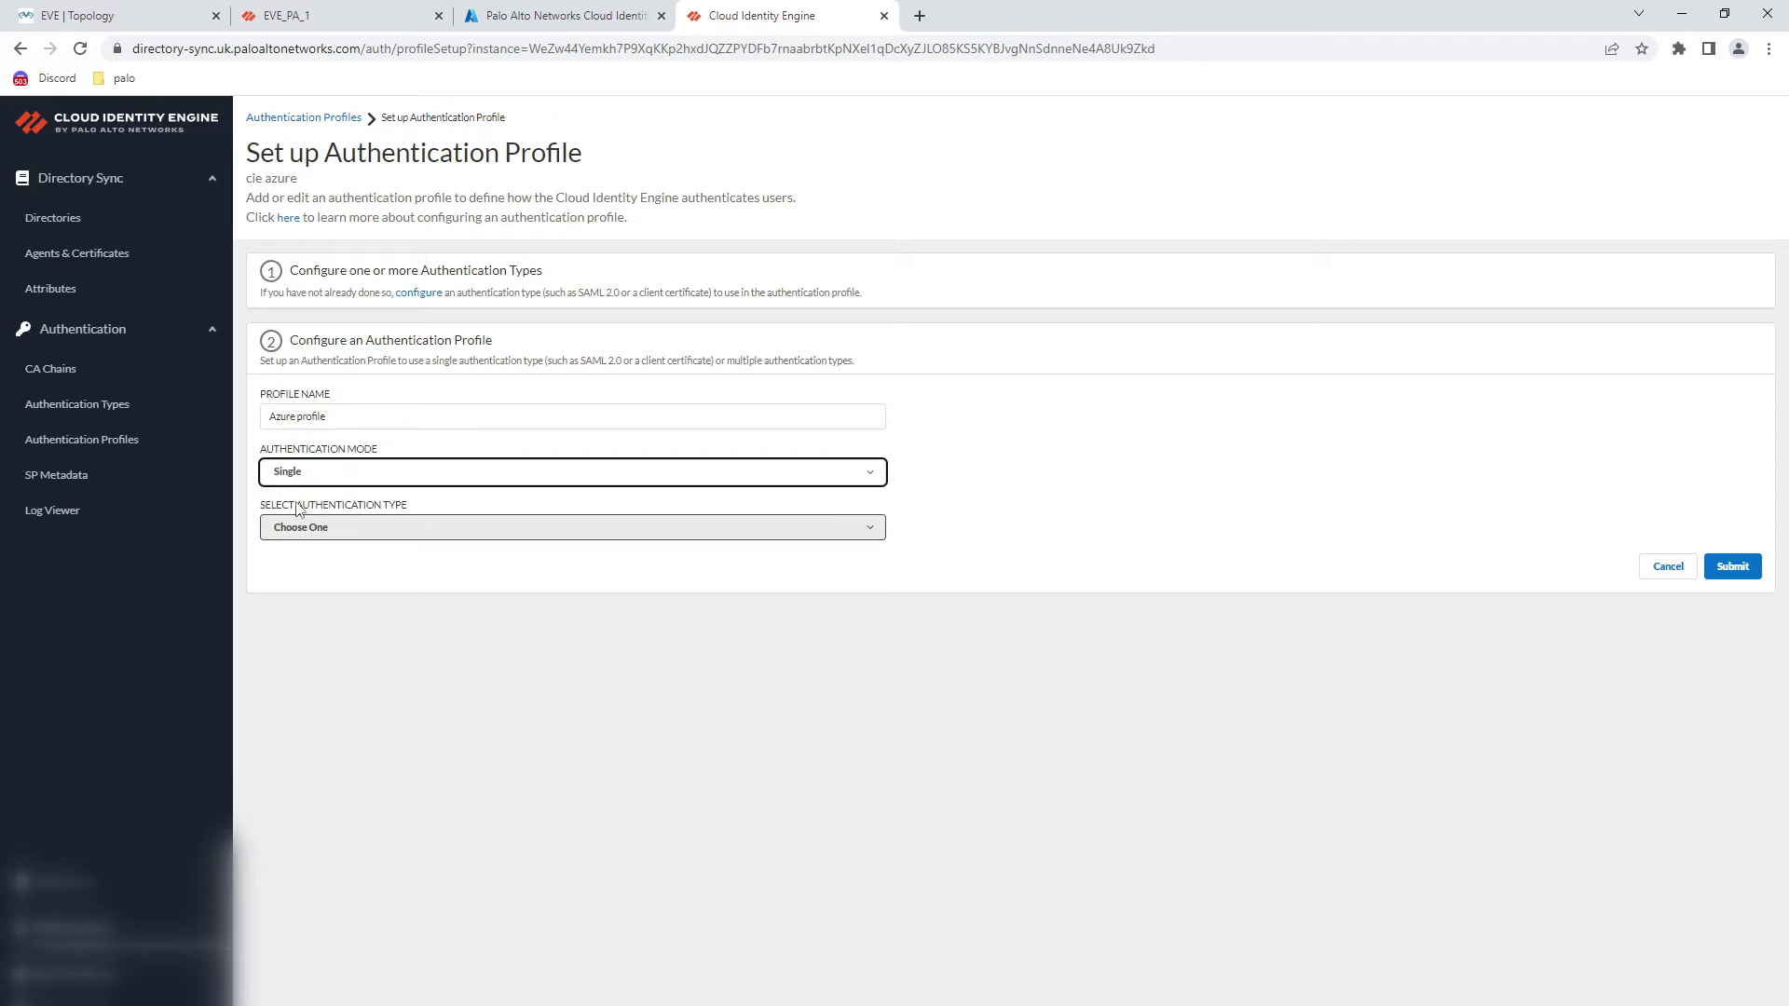
left_click(473, 530)
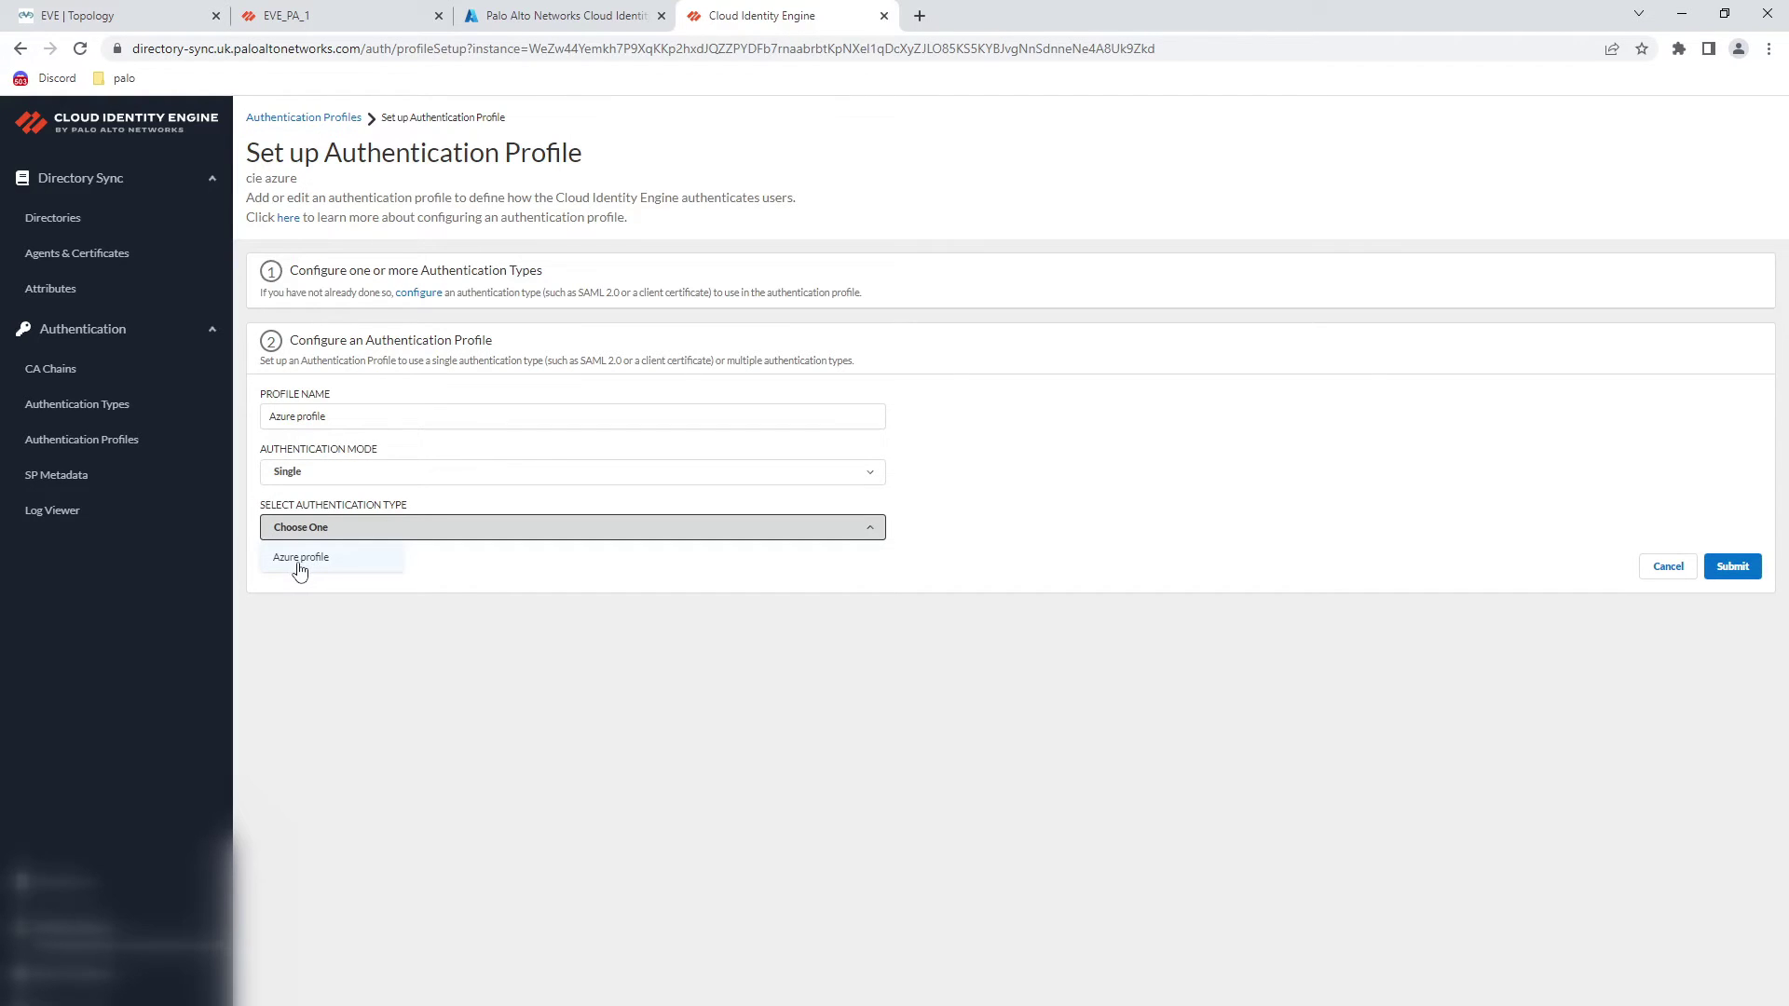
left_click(347, 417)
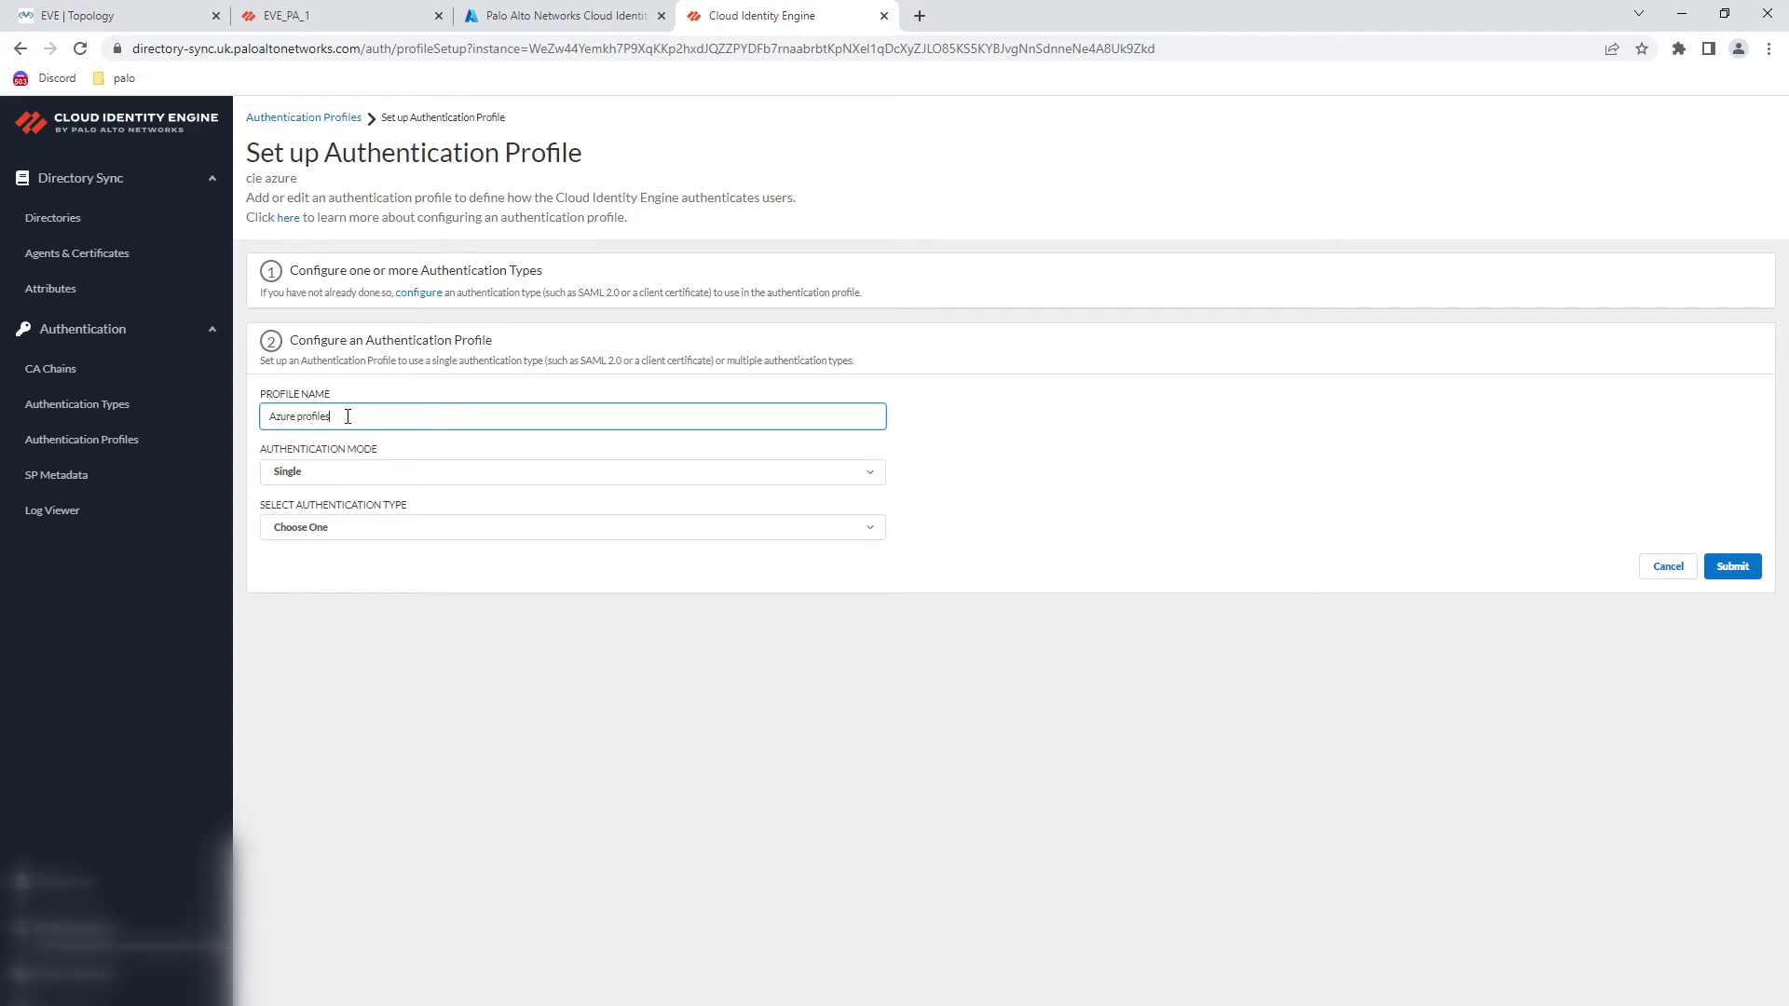
left_click(383, 532)
left_click(349, 564)
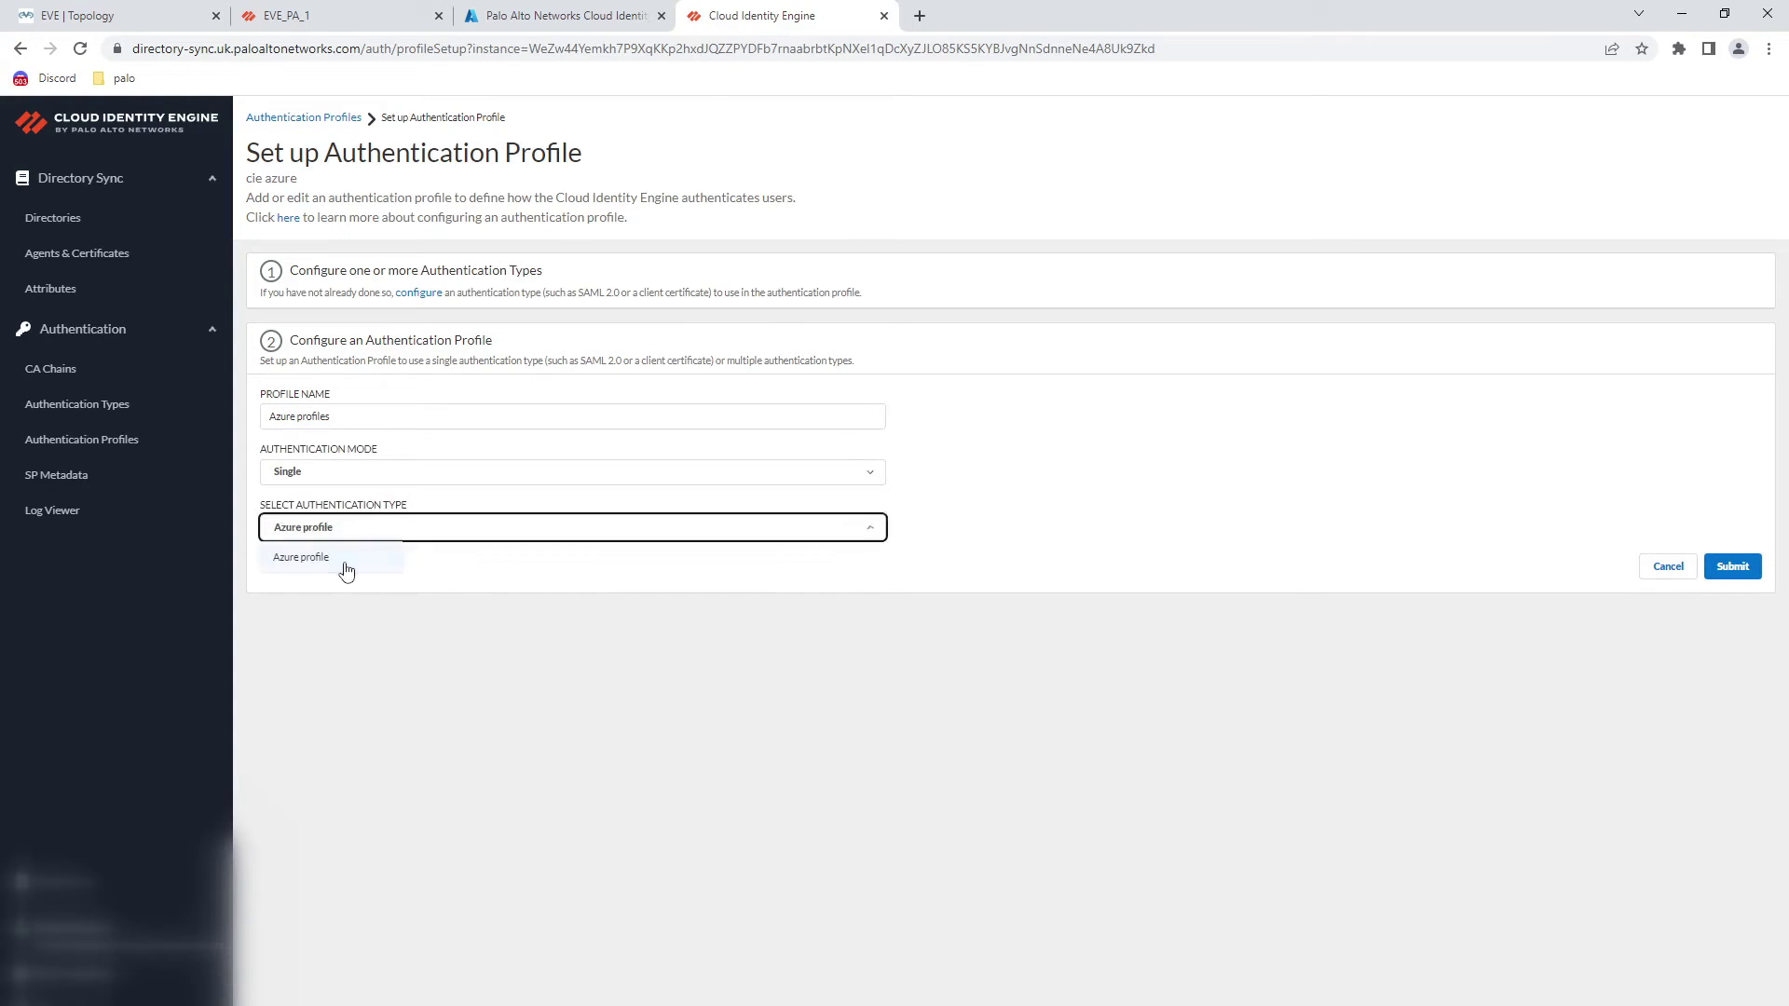
left_click(1733, 567)
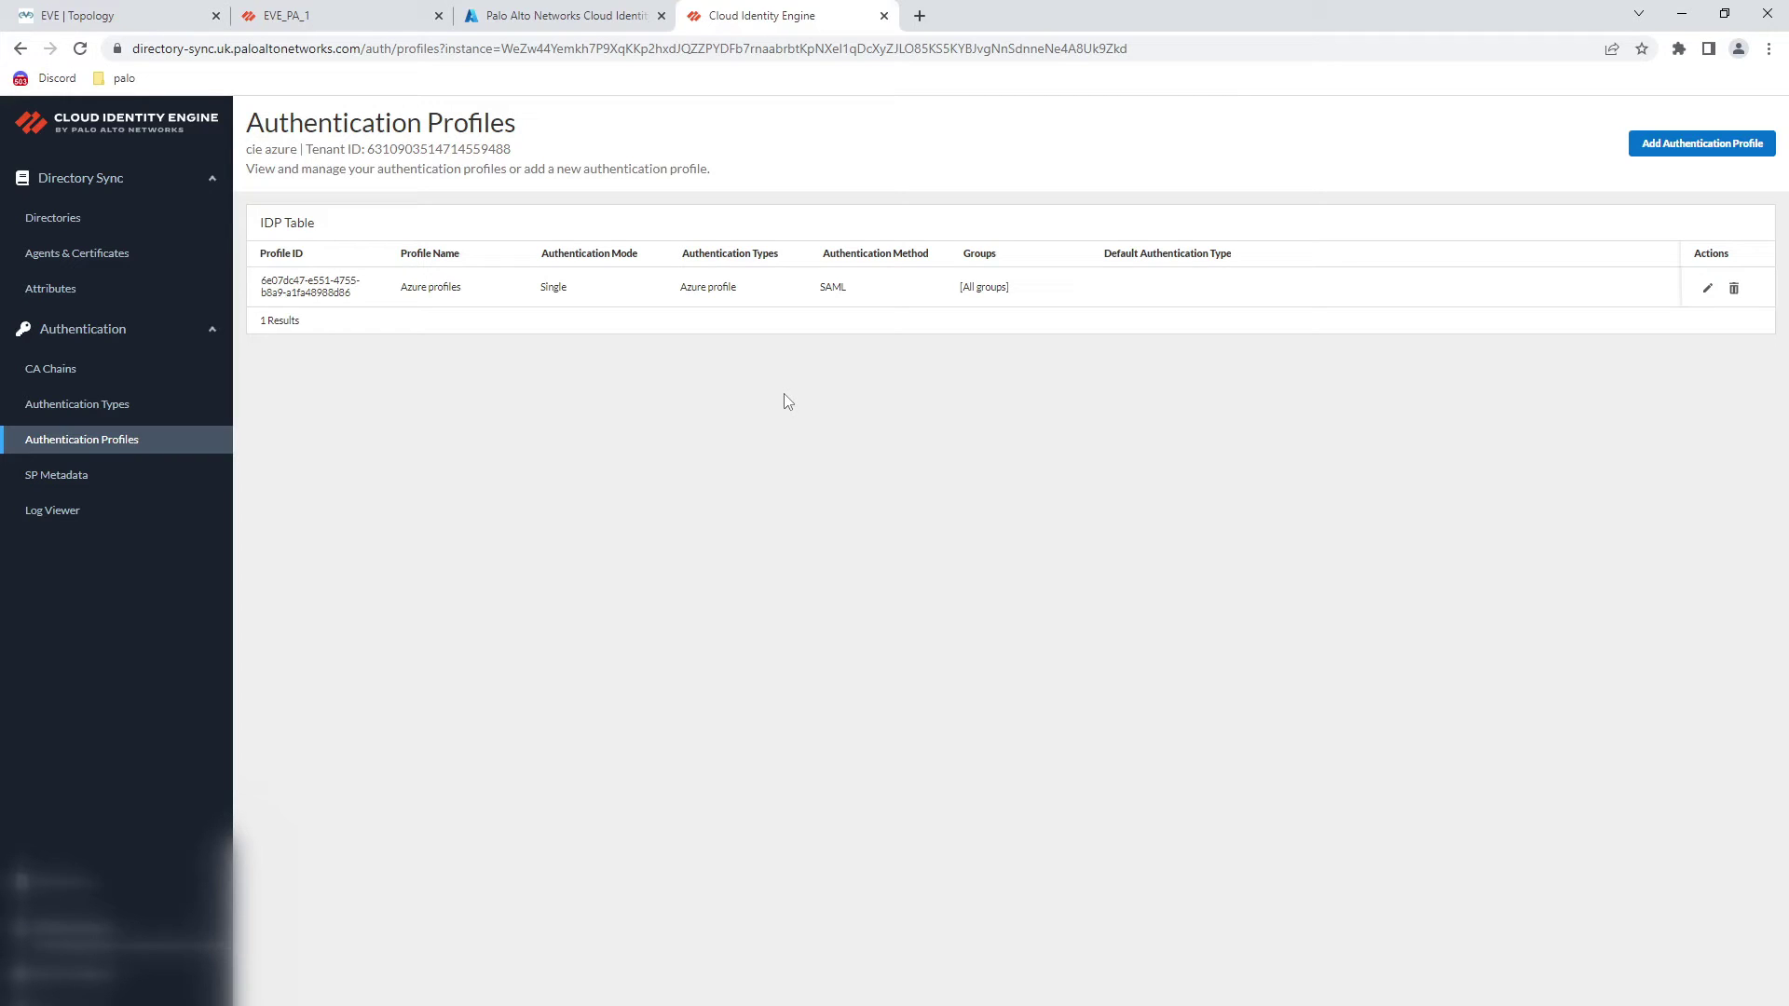
- Check the firewall dashboard, then launch a remote console to the Win client node
left_click(351, 18)
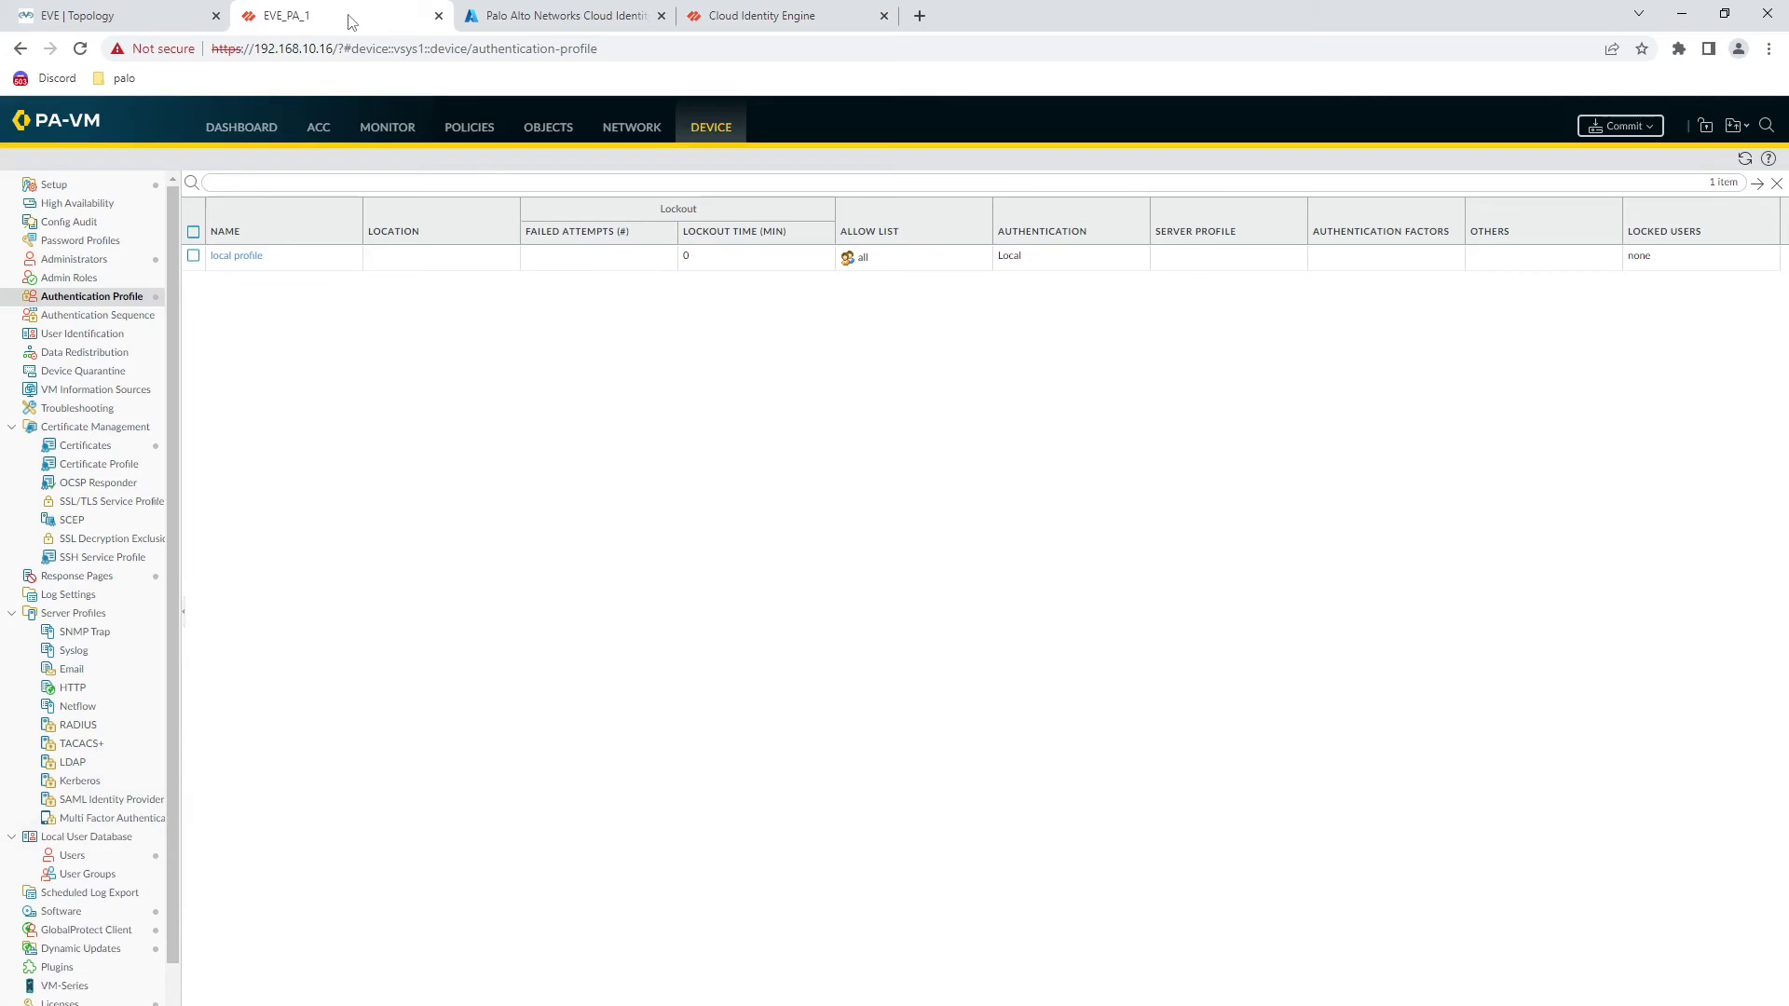
left_click(241, 131)
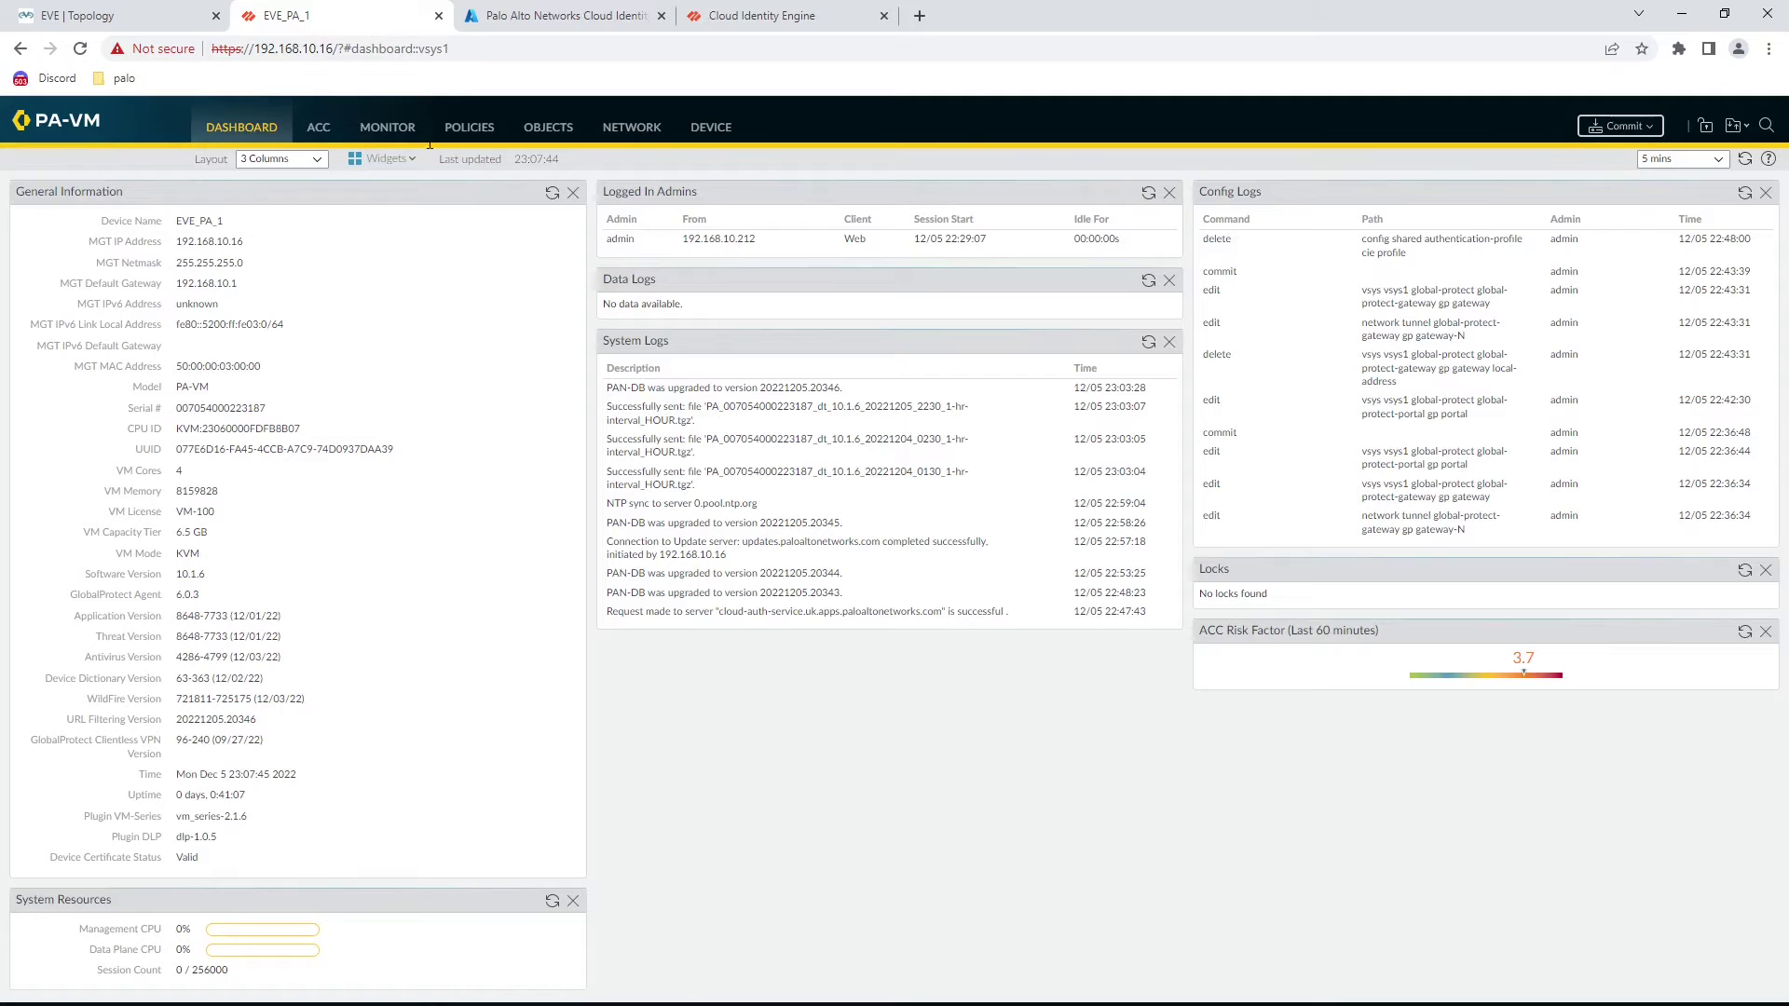
left_click(130, 16)
left_click(756, 285)
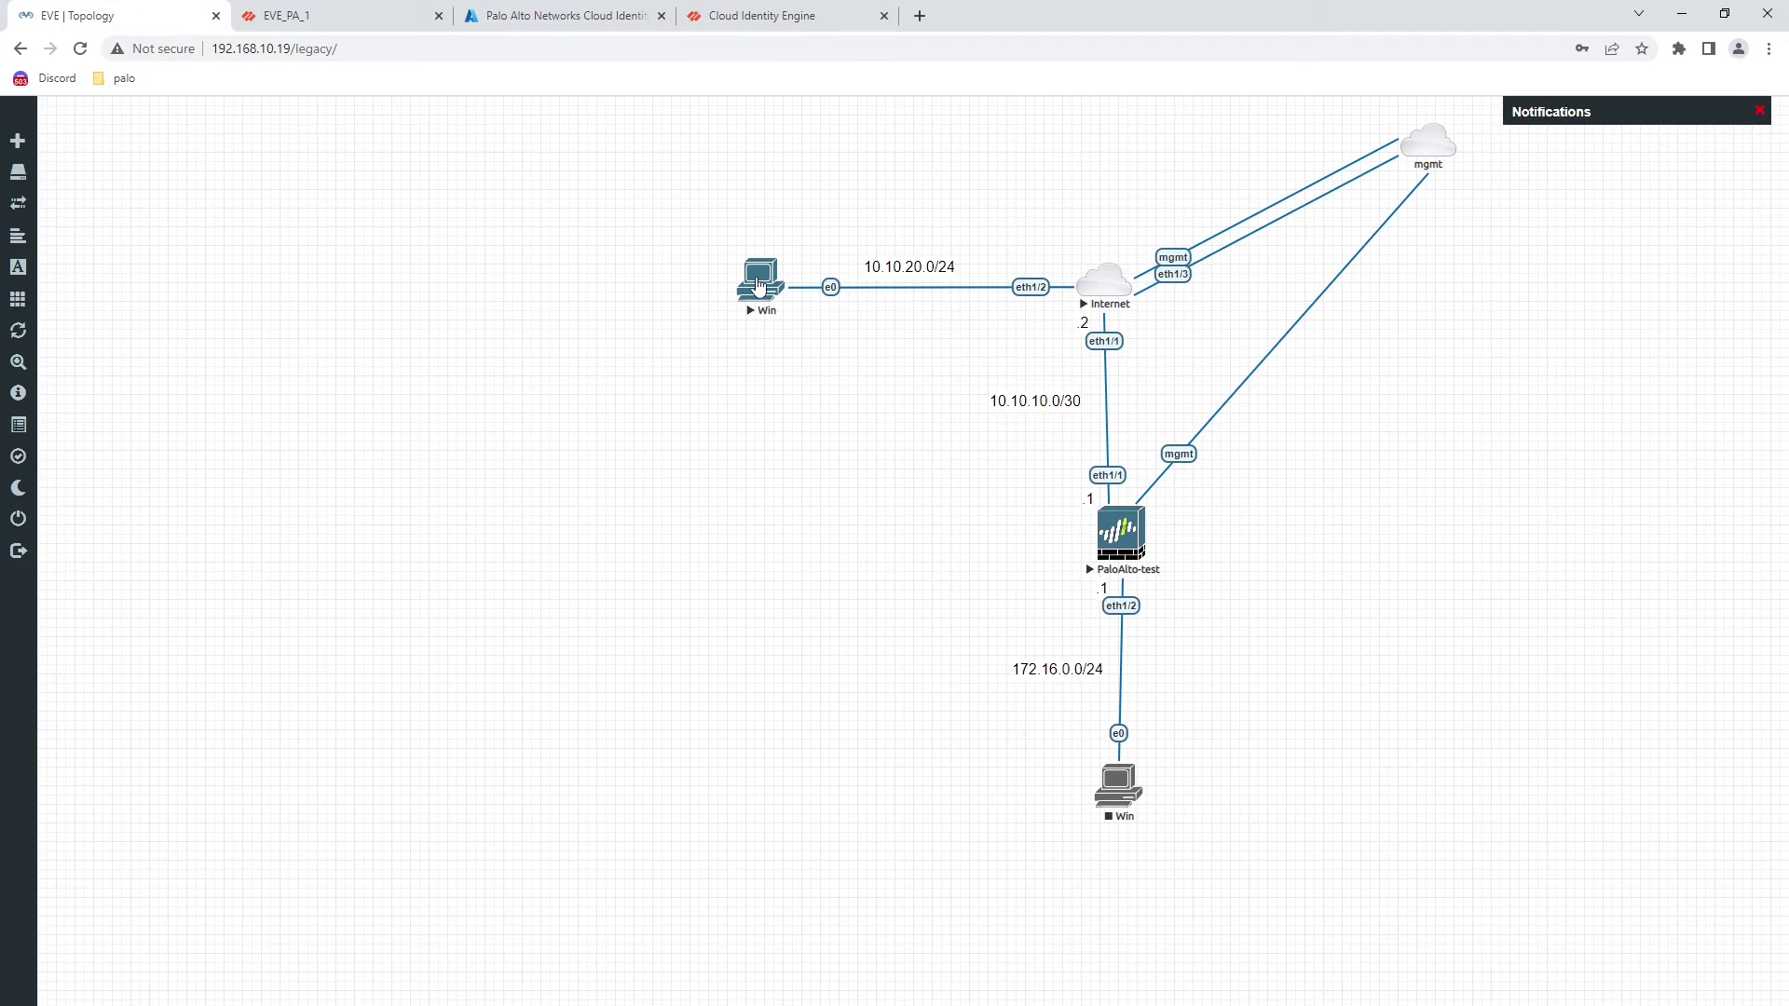
left_click(895, 177)
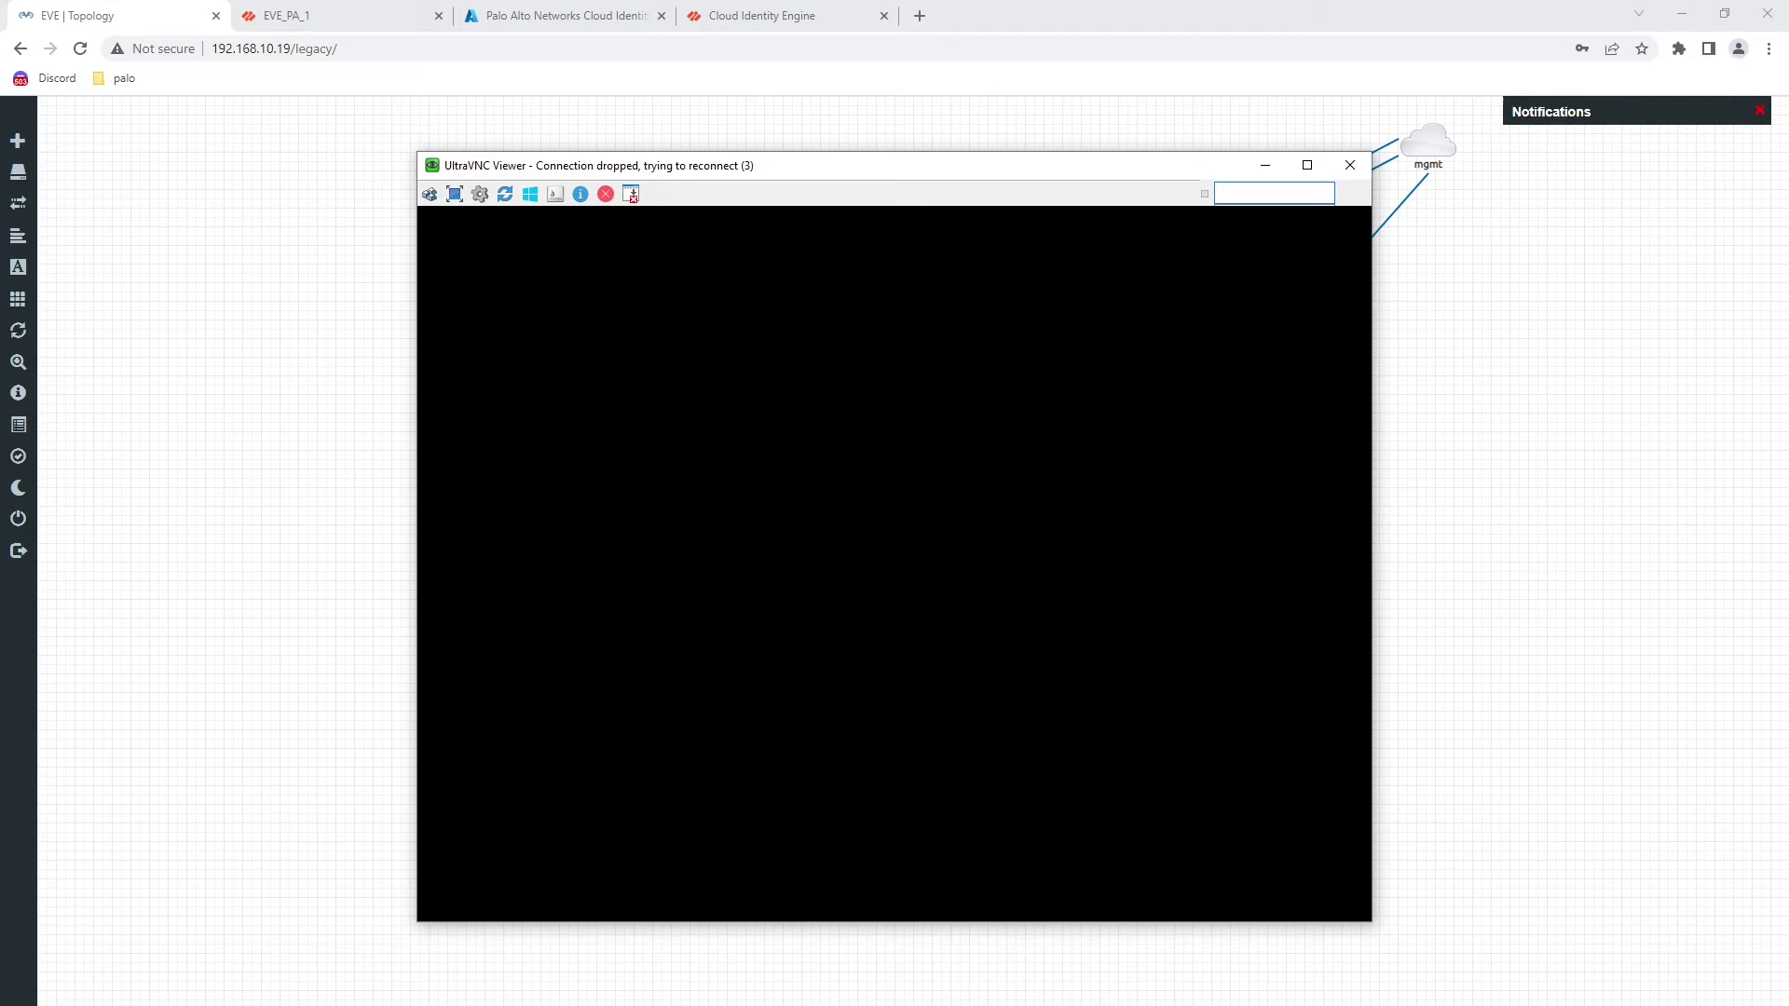
- Close the dropped console connection and start the Win client node in EVE-NG
left_click(1348, 167)
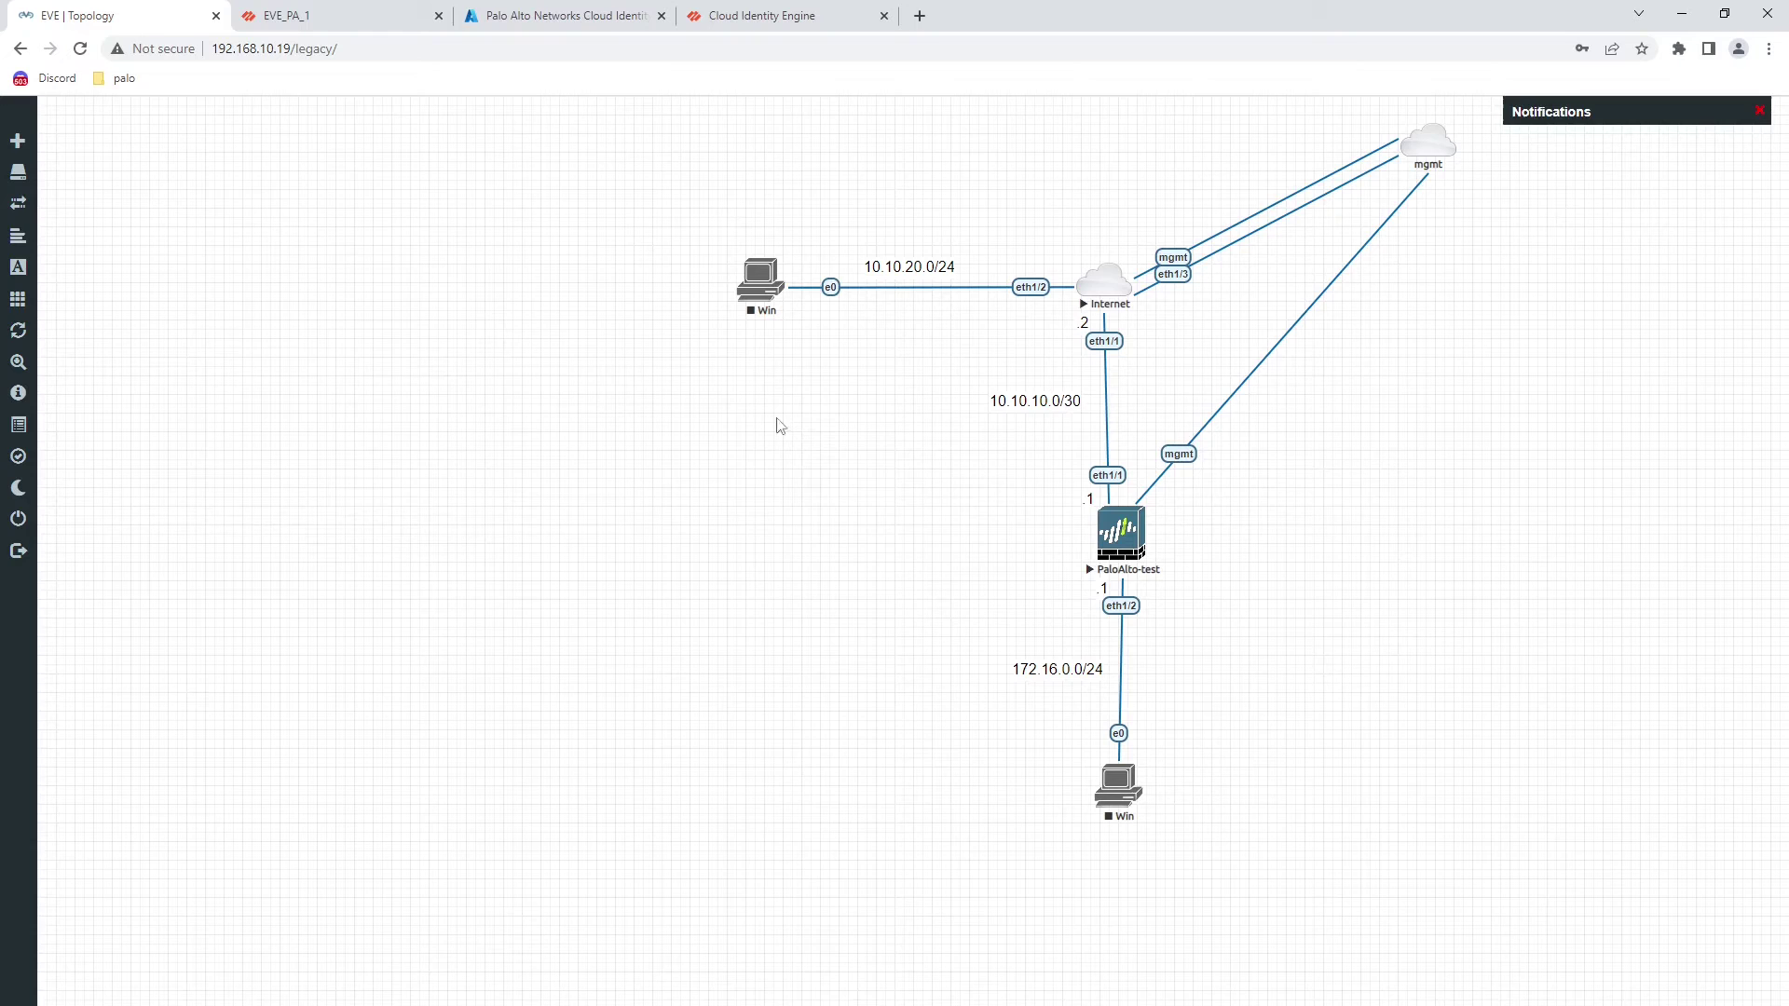
right_click(761, 276)
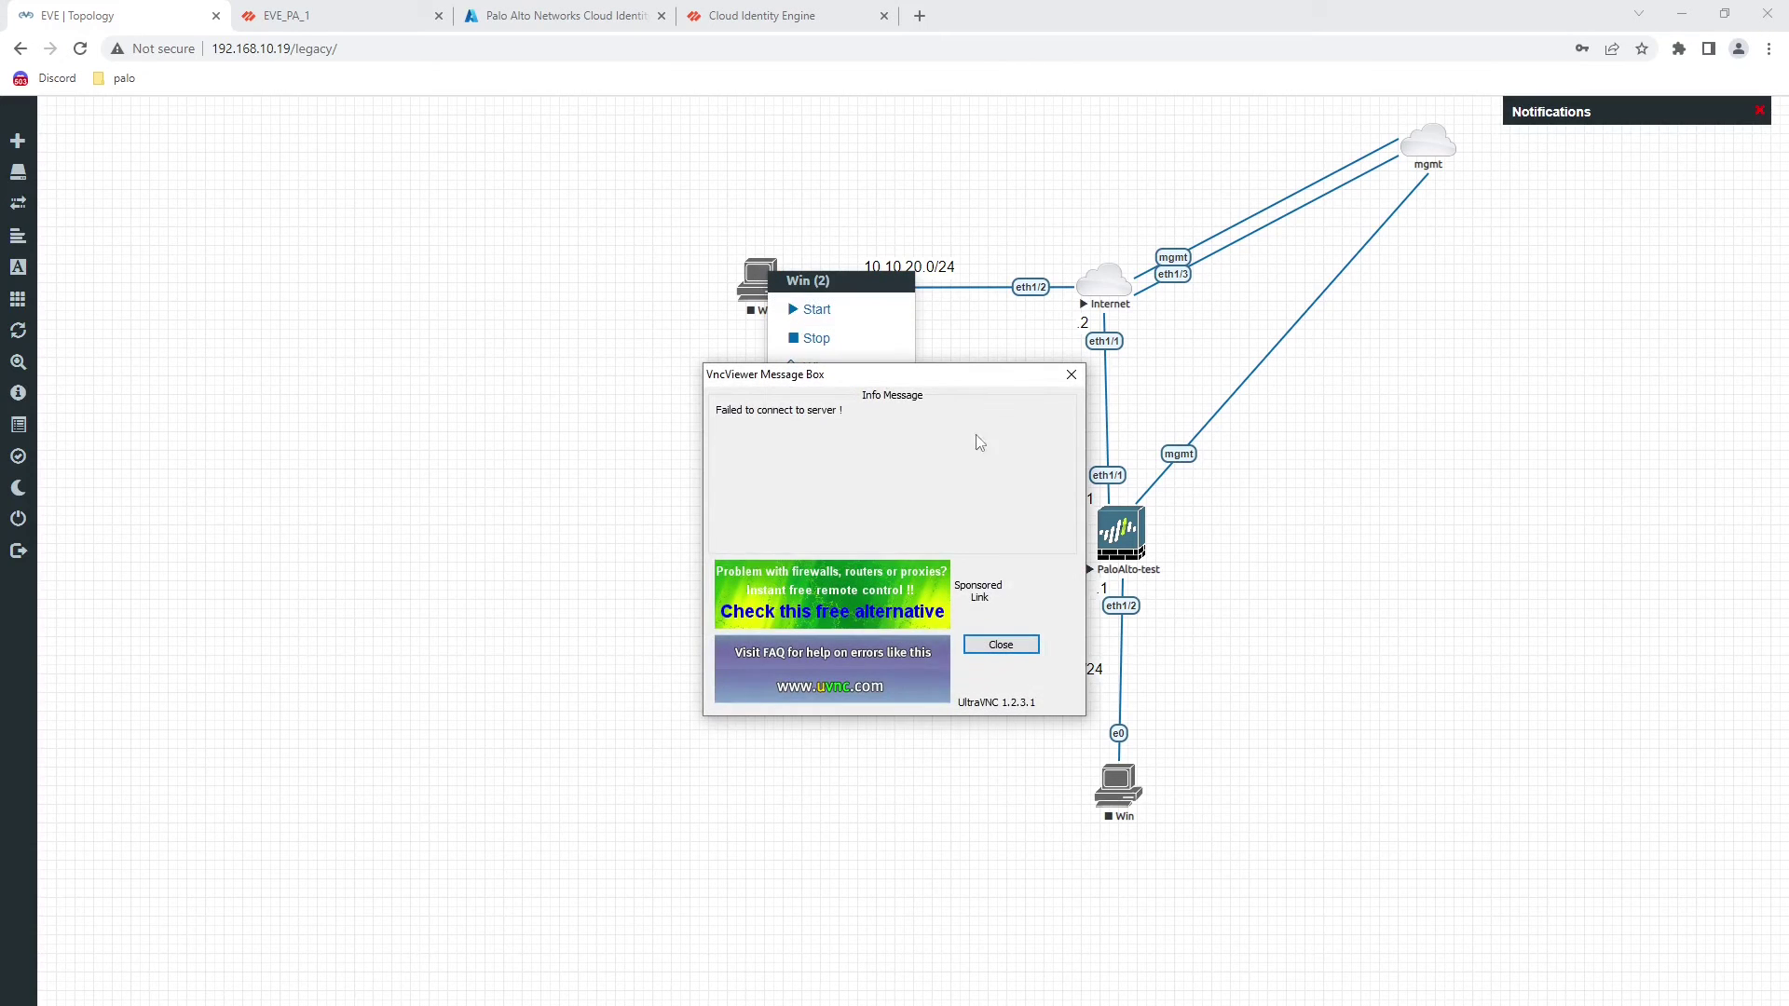
left_click(1077, 364)
left_click(818, 308)
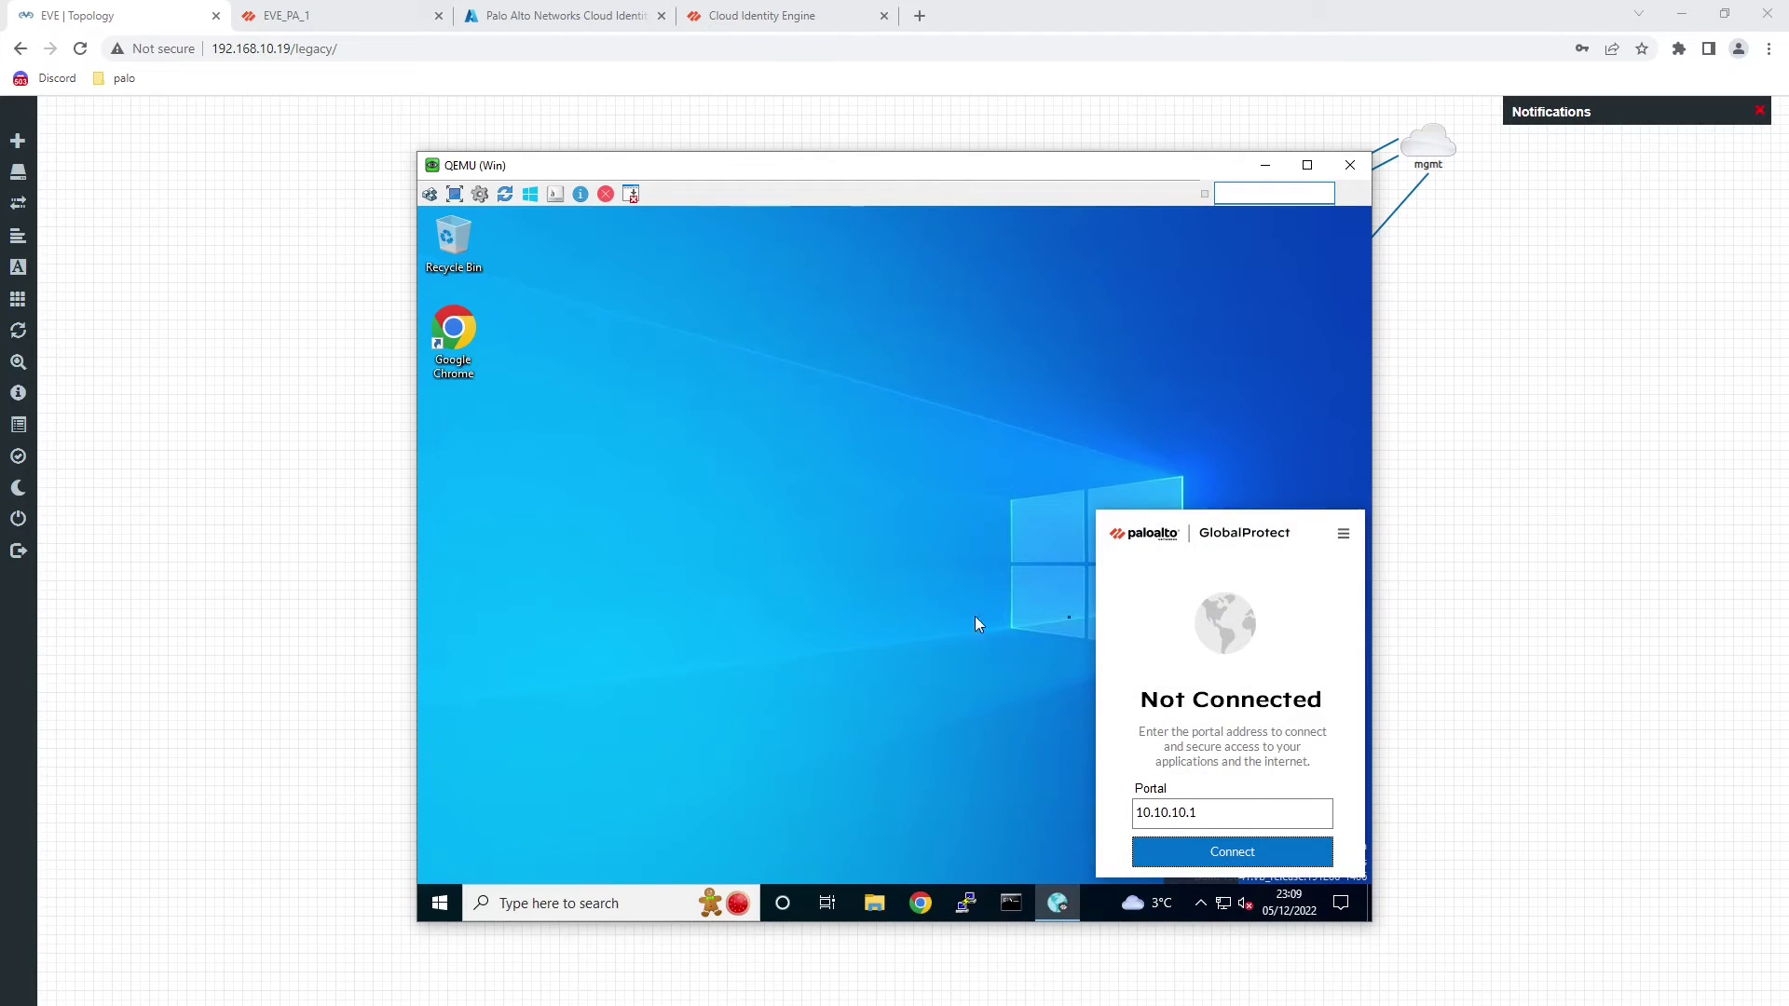
- Connect GlobalProtect to portal 10.10.10.1, refresh it, and check its stats (IP 20.20.20.2, IPSec)
left_click(1222, 851)
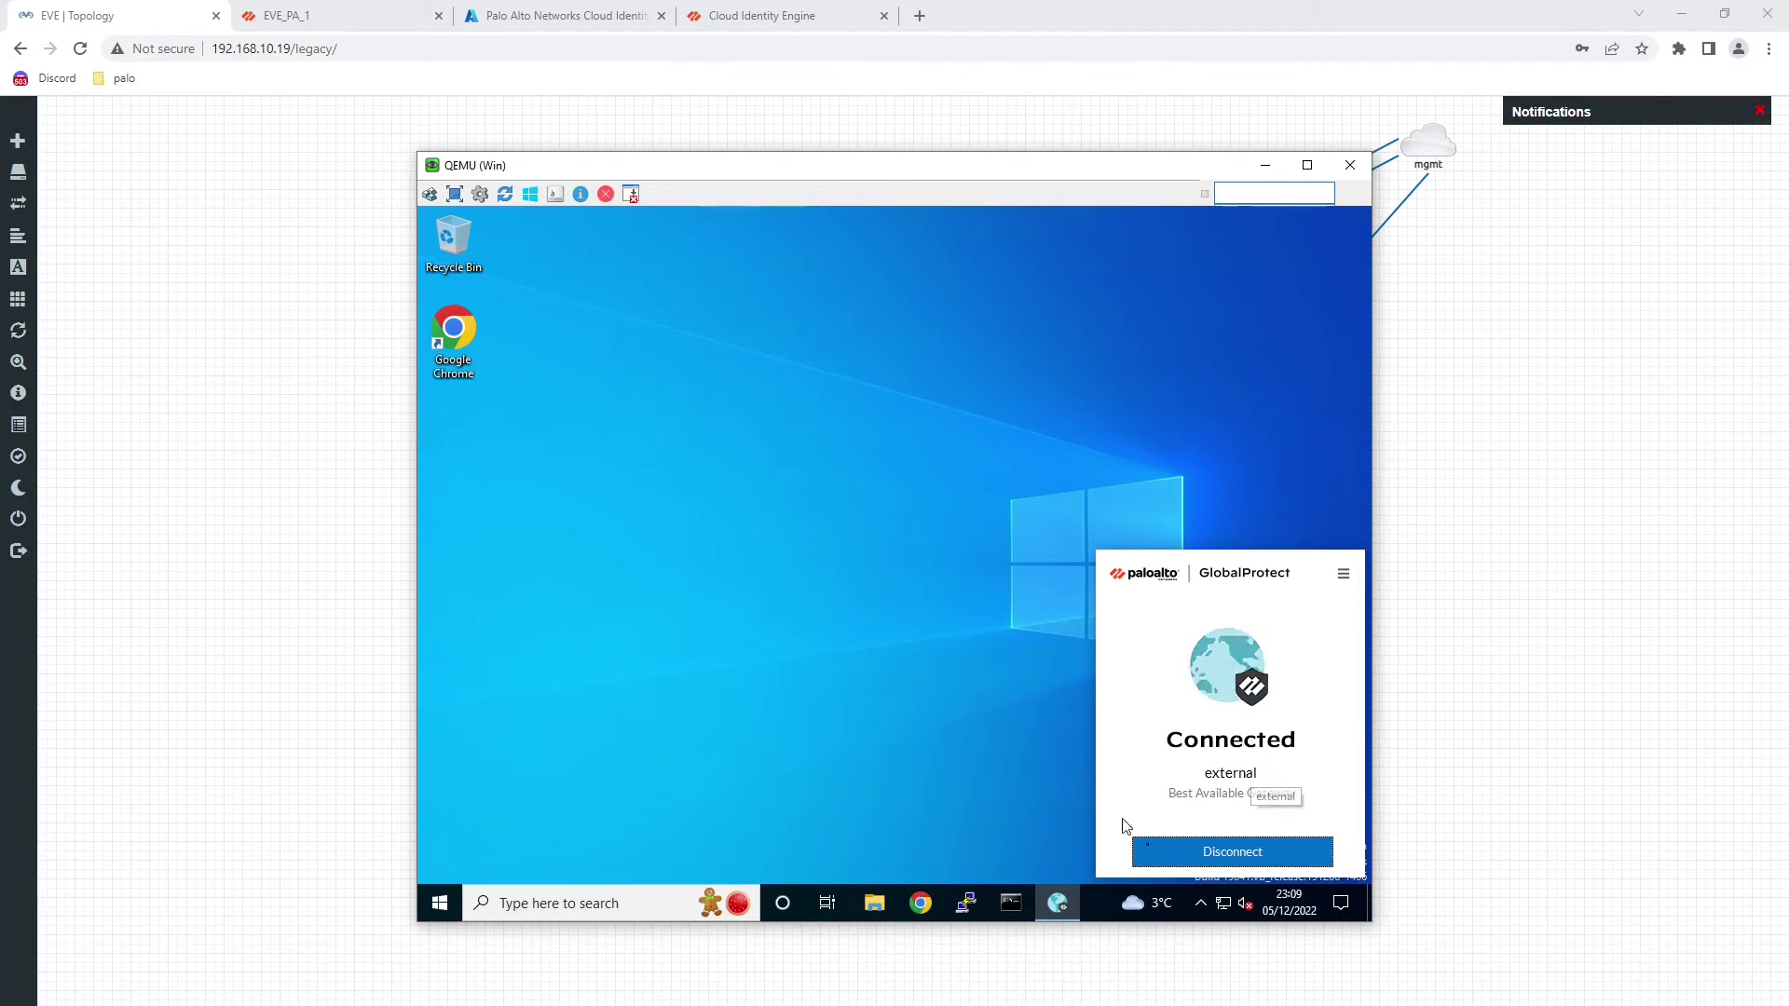
left_click(1343, 574)
left_click(1309, 585)
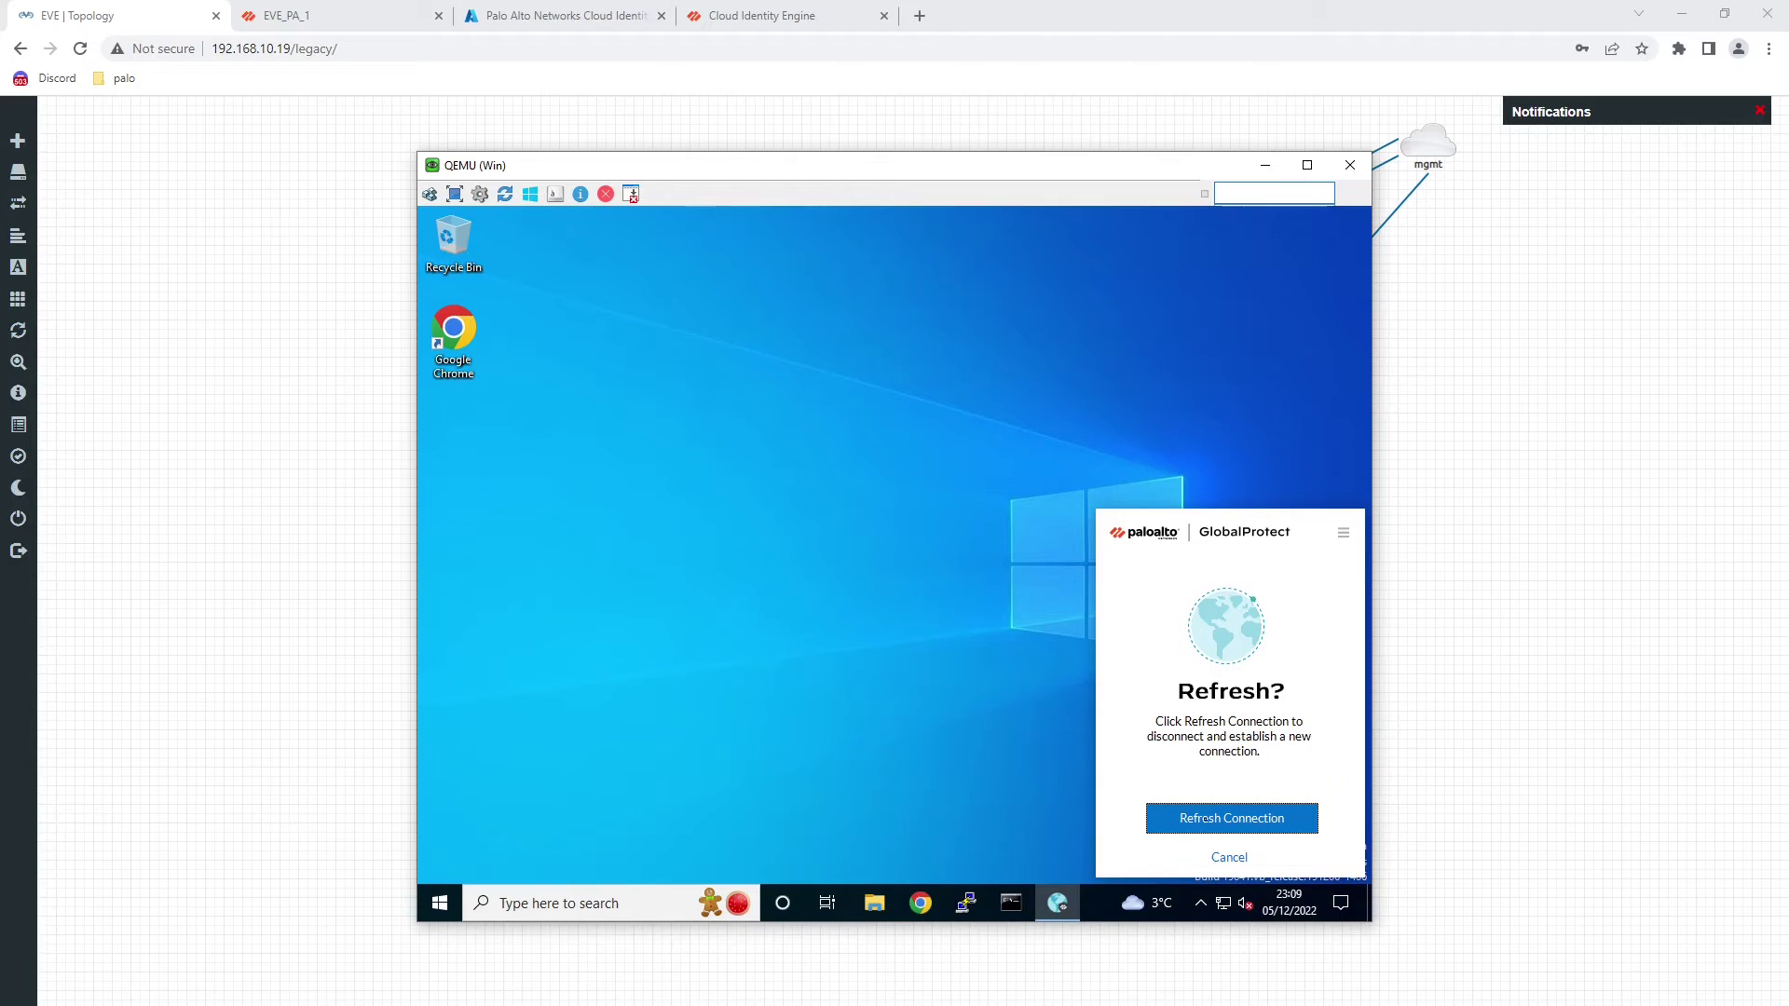
left_click(1202, 818)
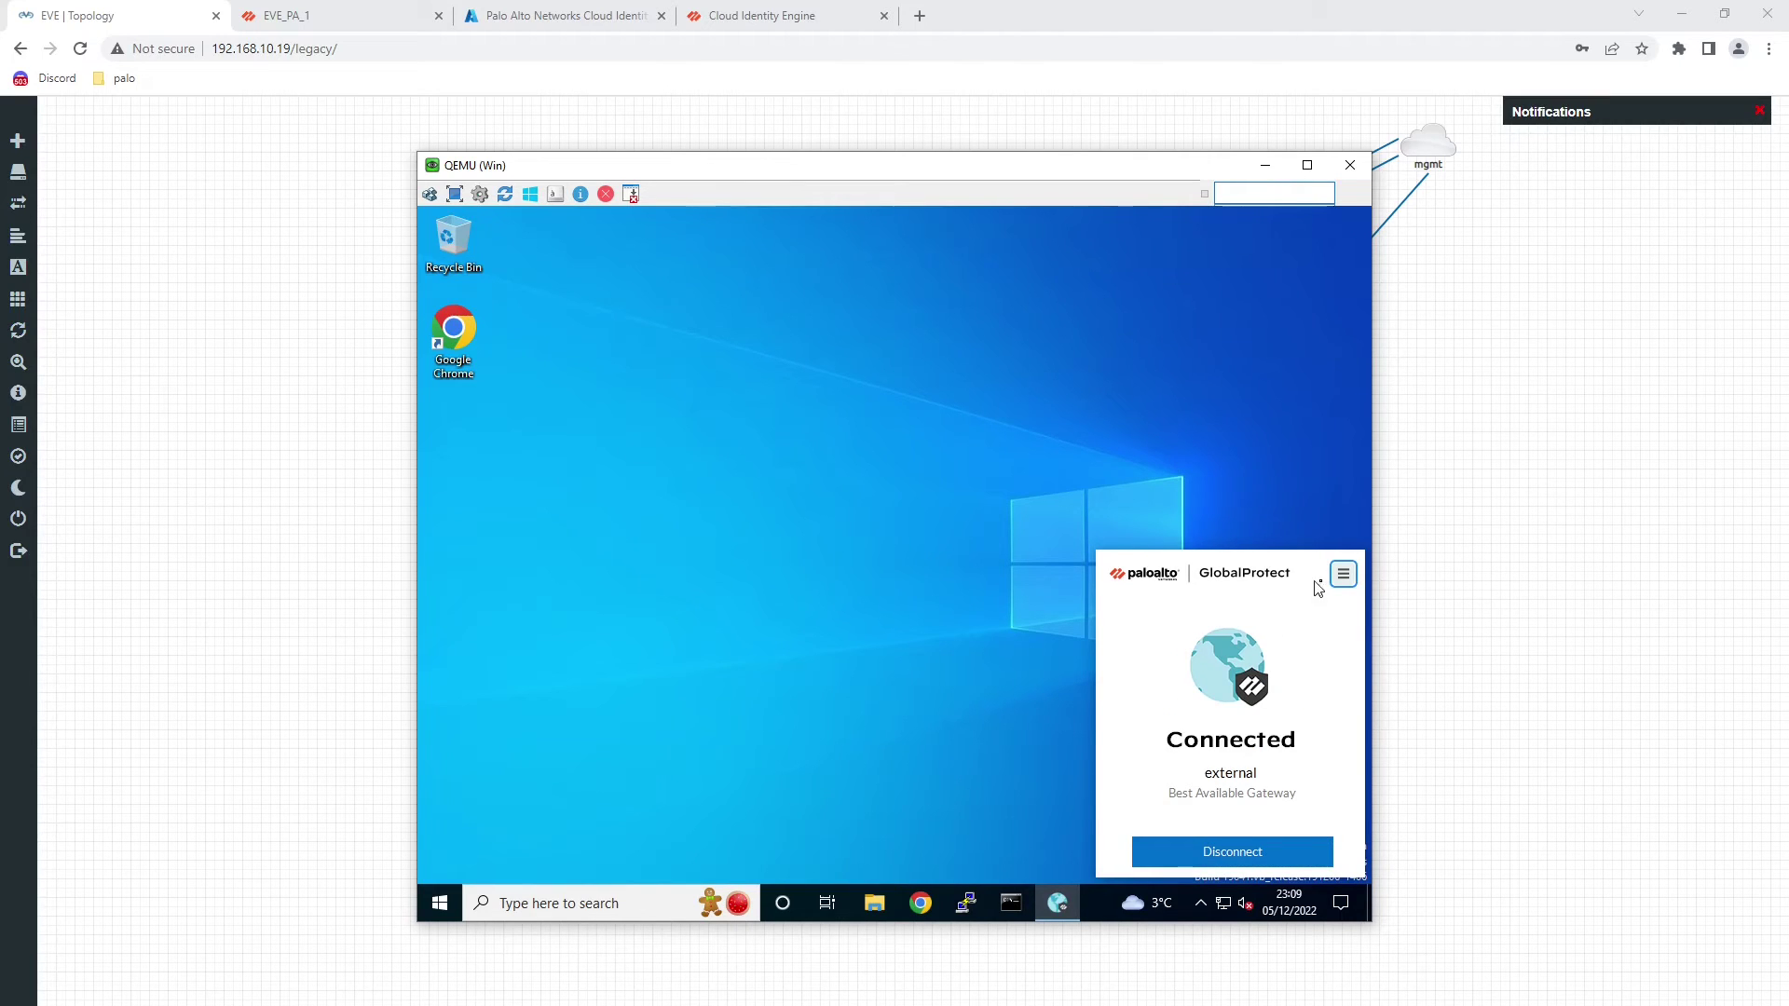
left_click(1342, 574)
left_click(1244, 610)
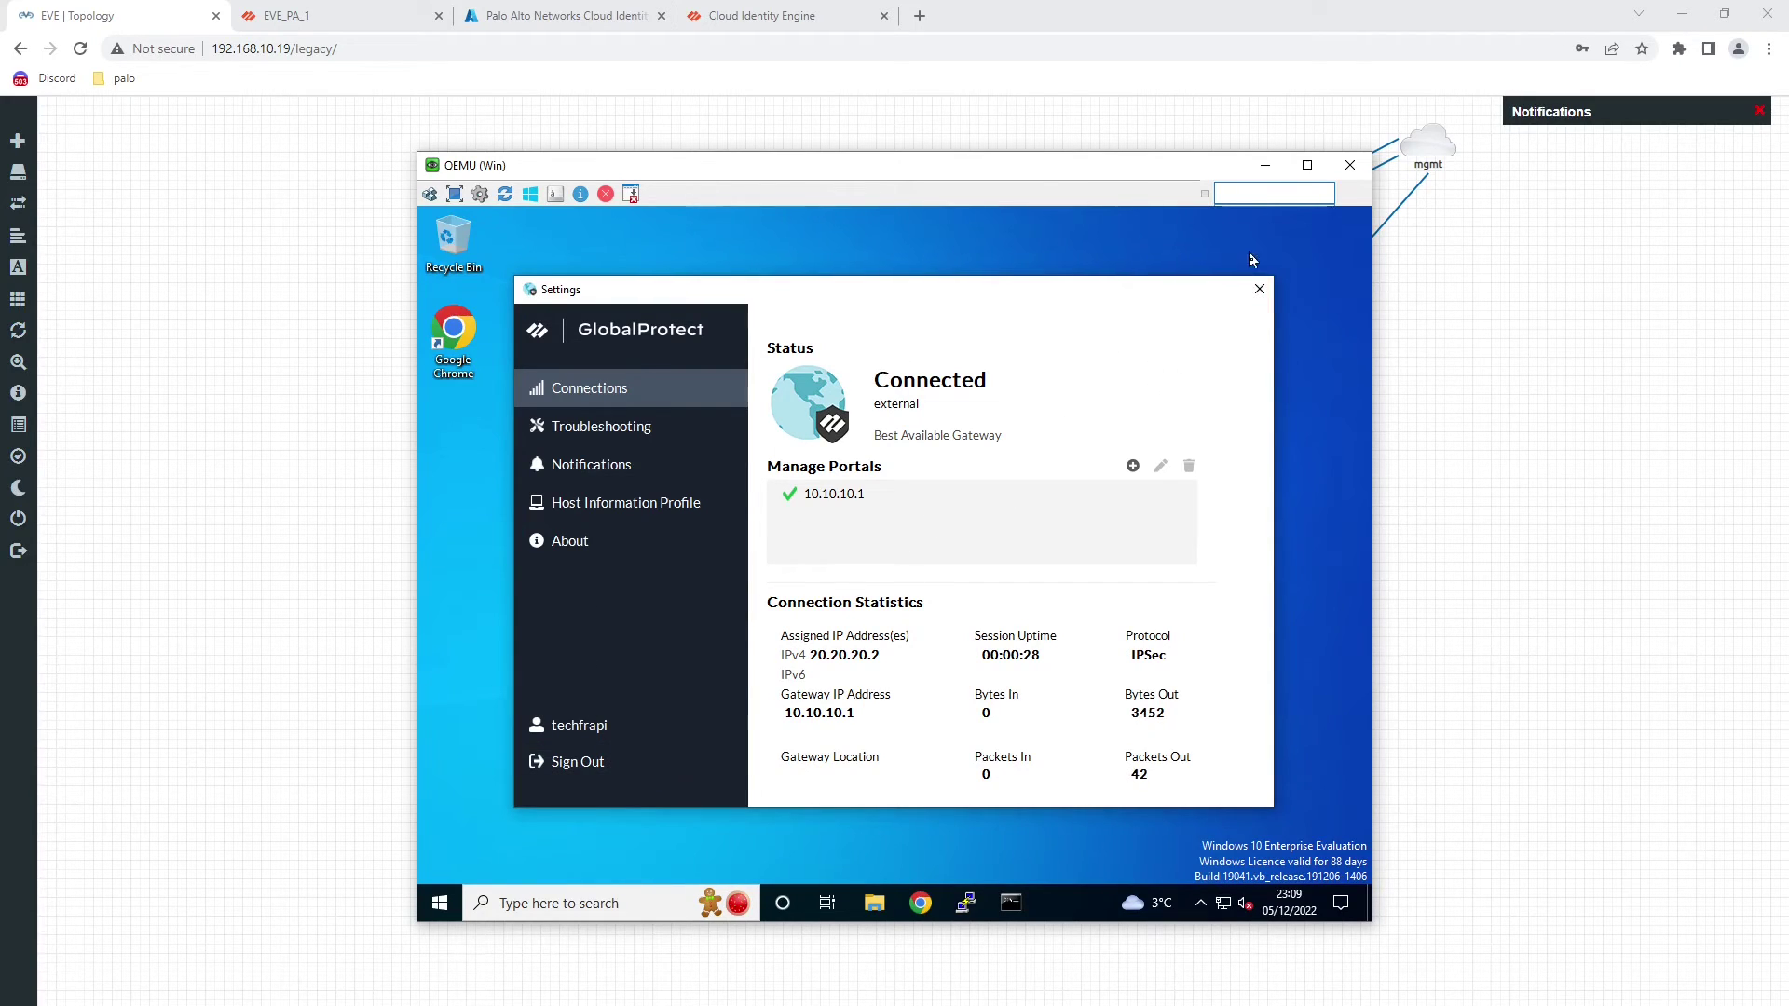
left_click(1259, 289)
- Disconnect the GlobalProtect VPN and bring up the EVE_PA_1 firewall dashboard
left_click(1201, 903)
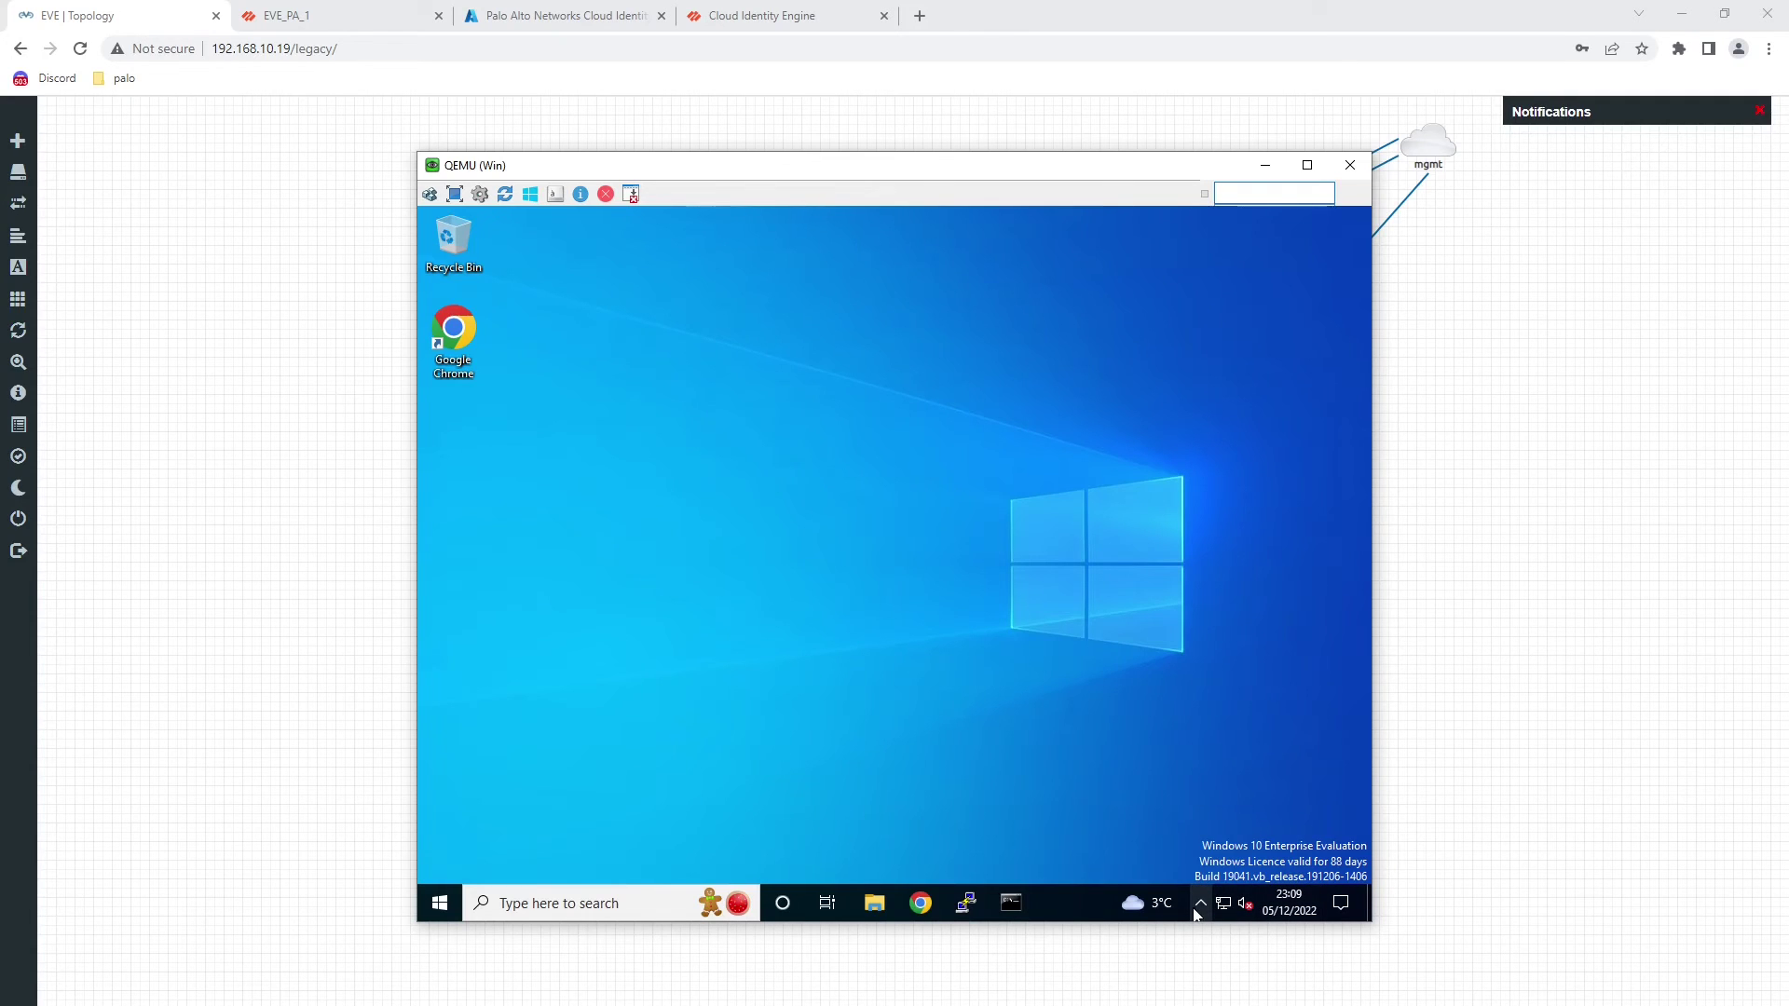
left_click(1220, 866)
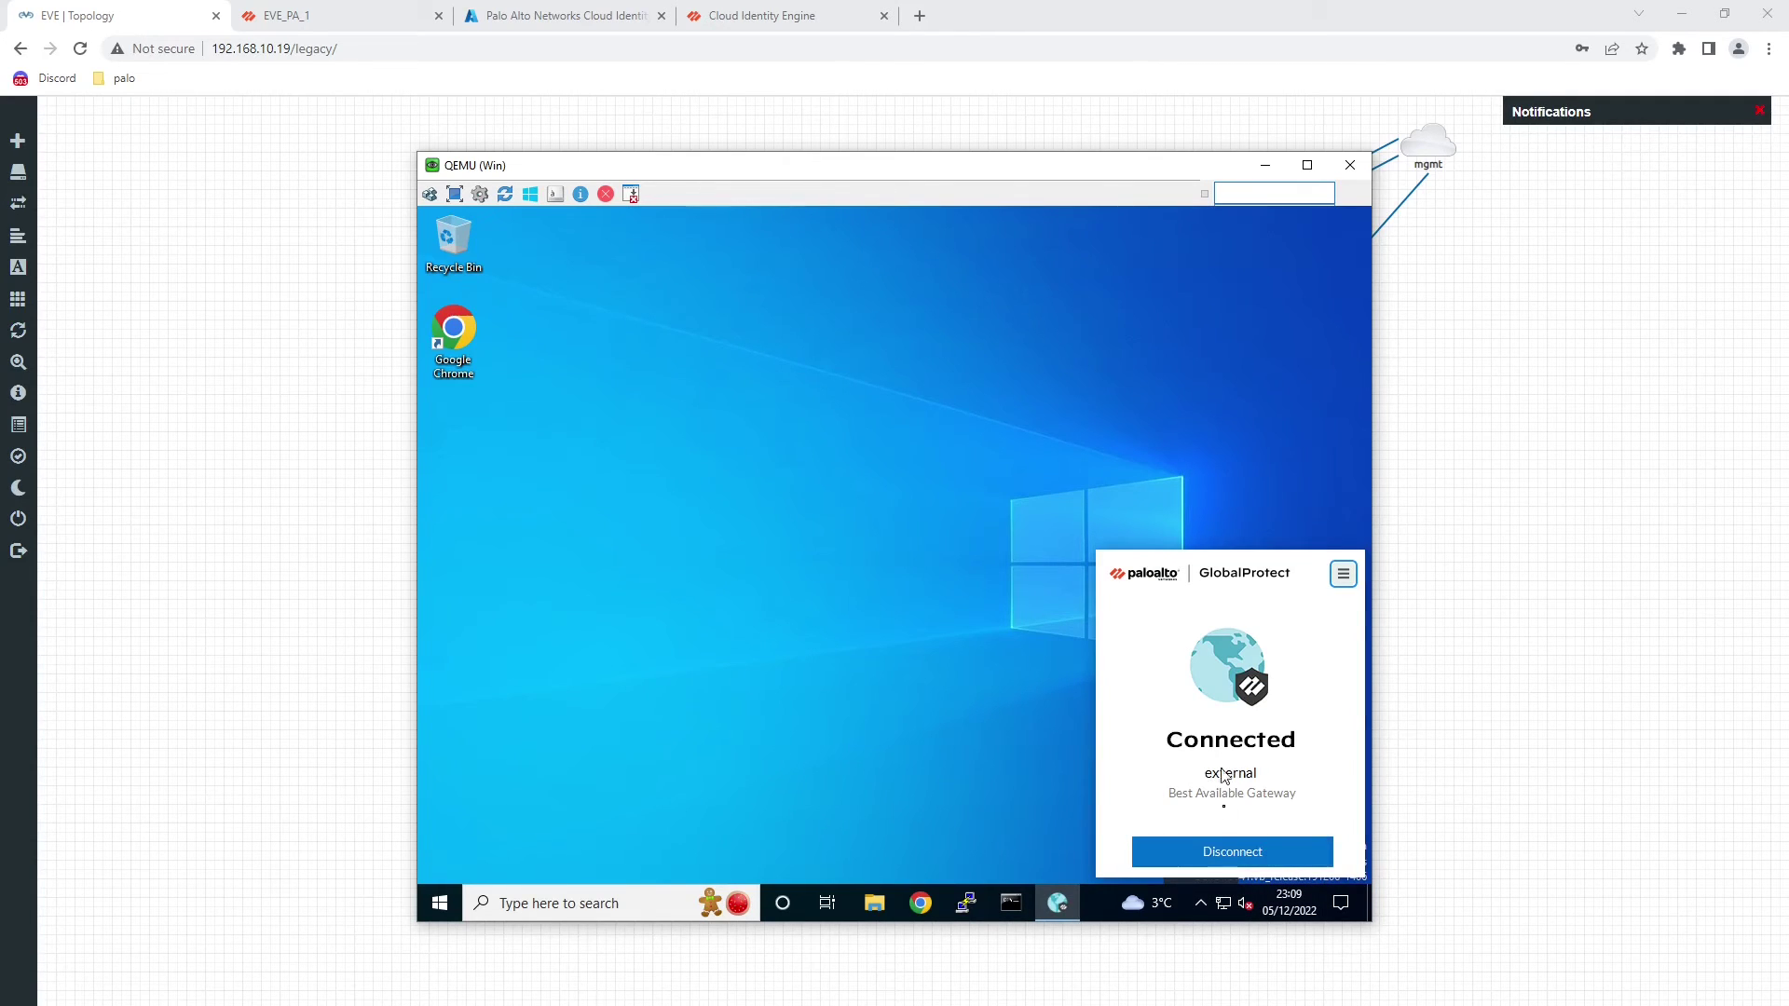
left_click(1226, 853)
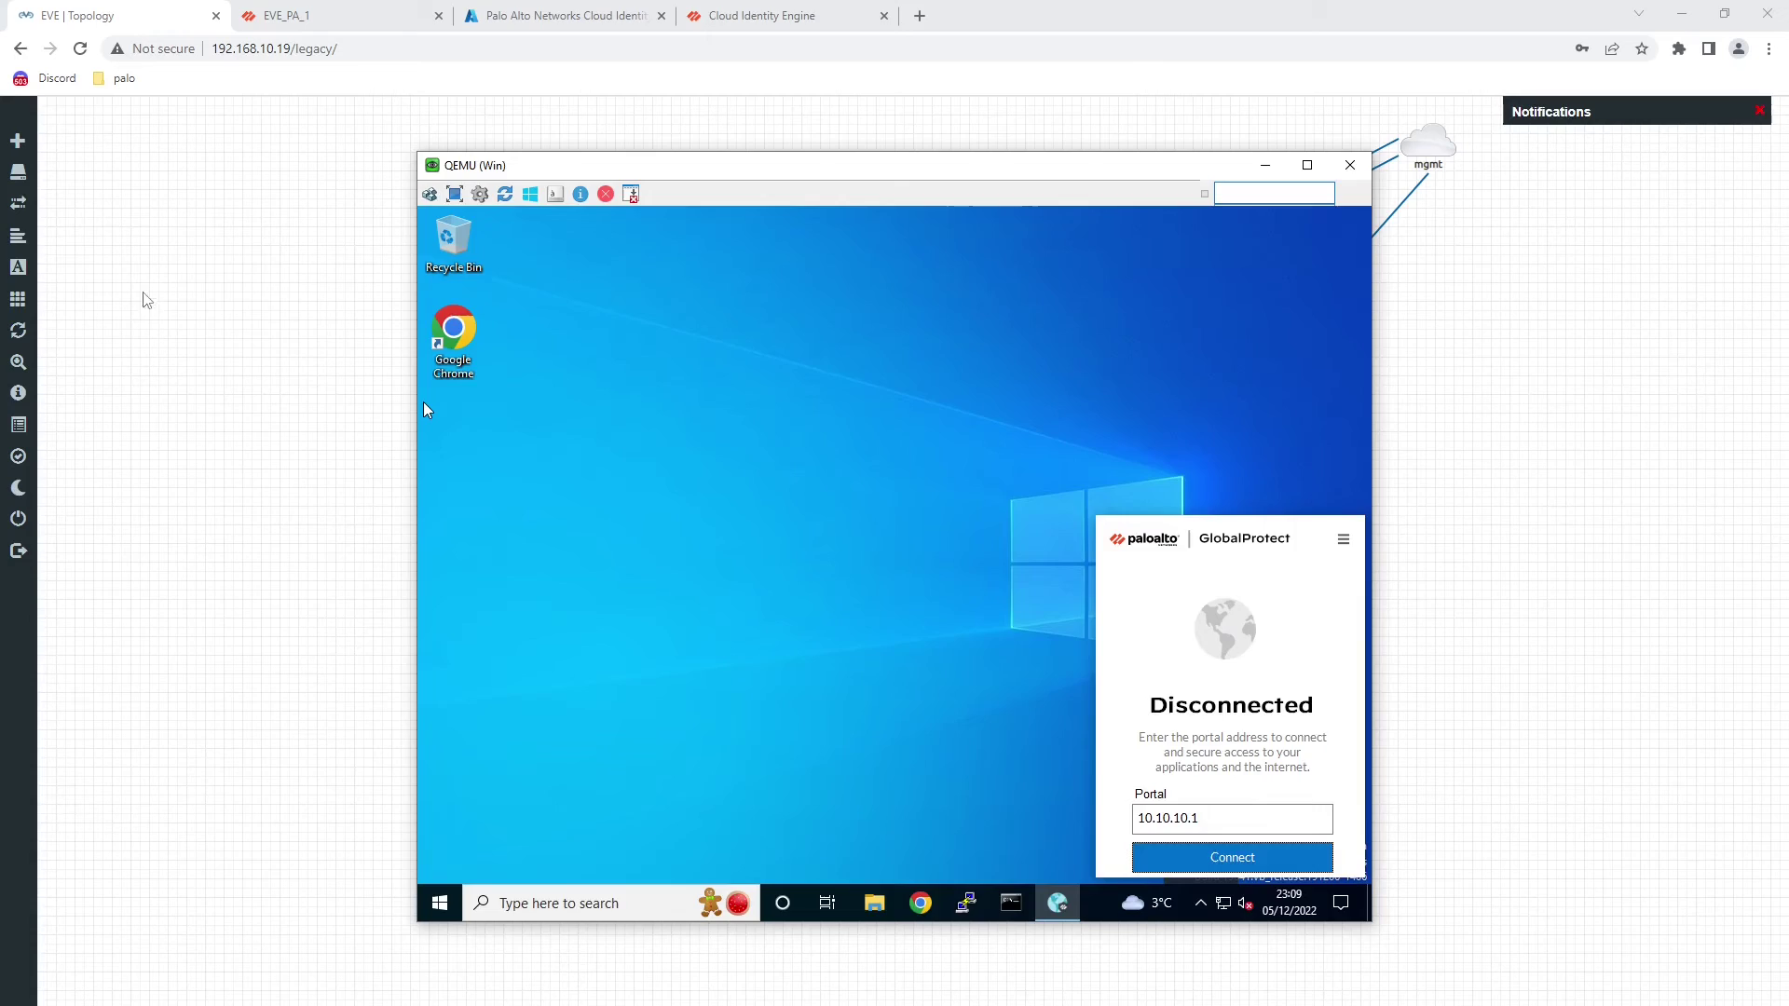
left_click(225, 268)
left_click(286, 13)
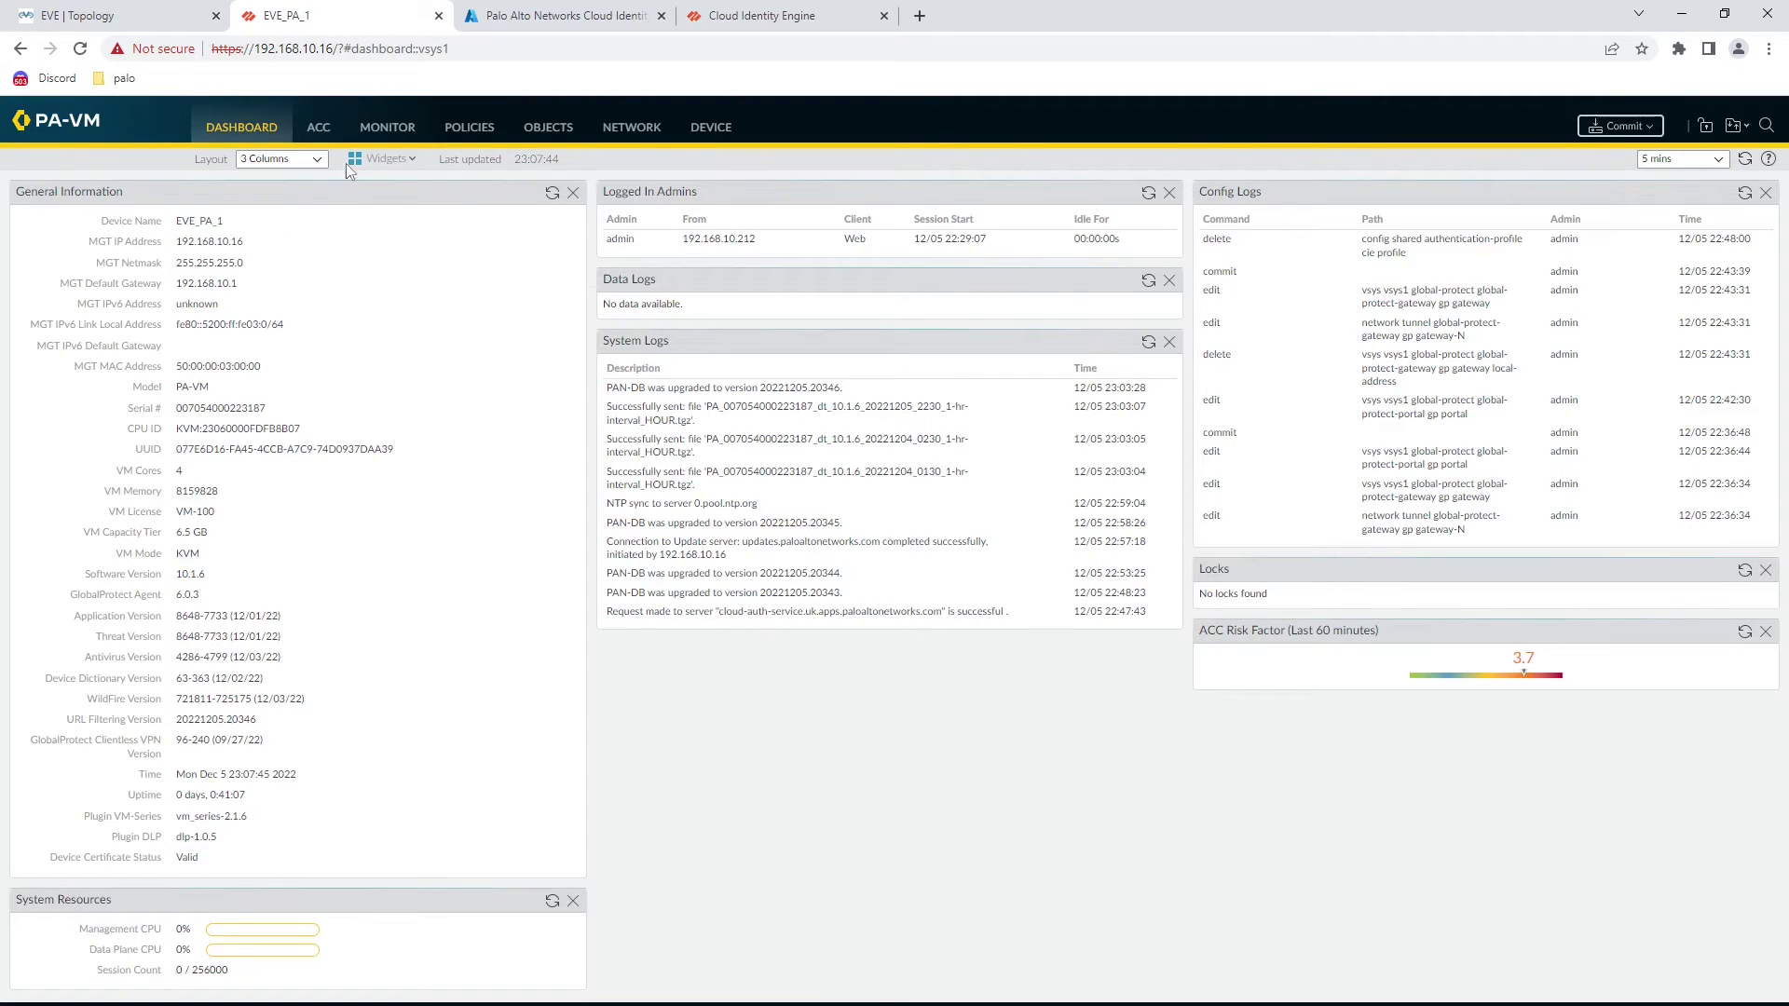
- Start a new authentication profile named 'cie profile' of type Cloud Authentication Service
left_click(713, 129)
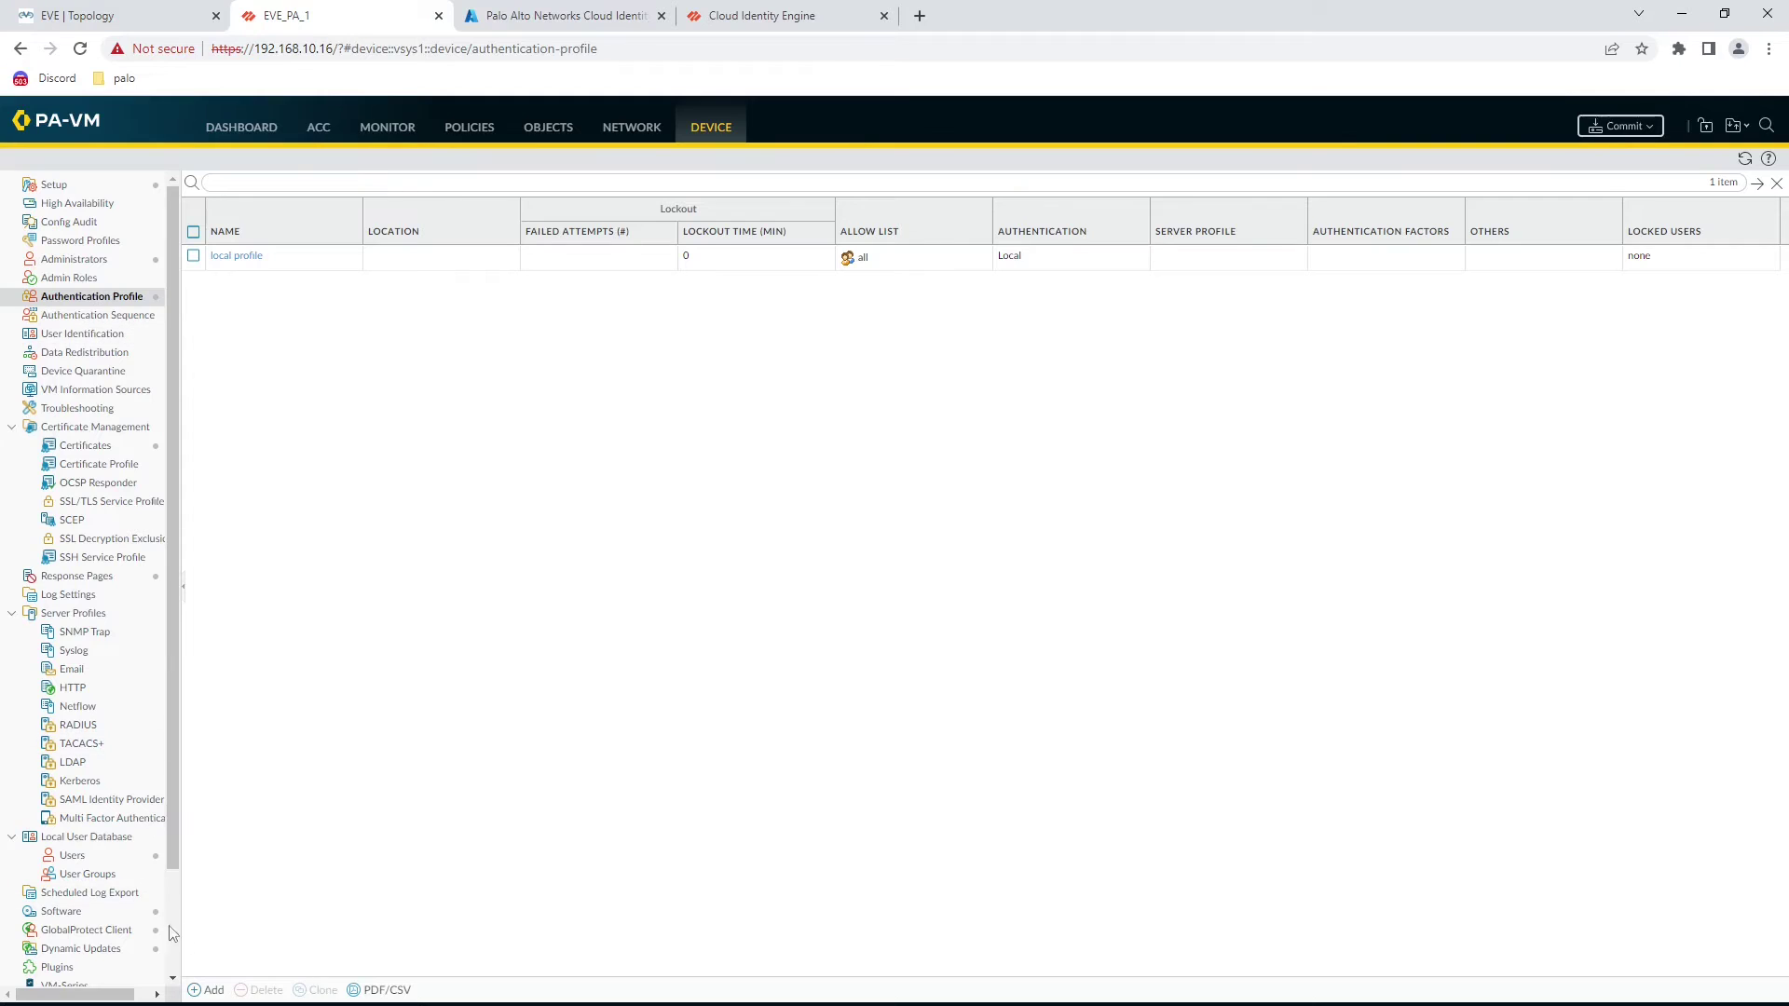
left_click(207, 989)
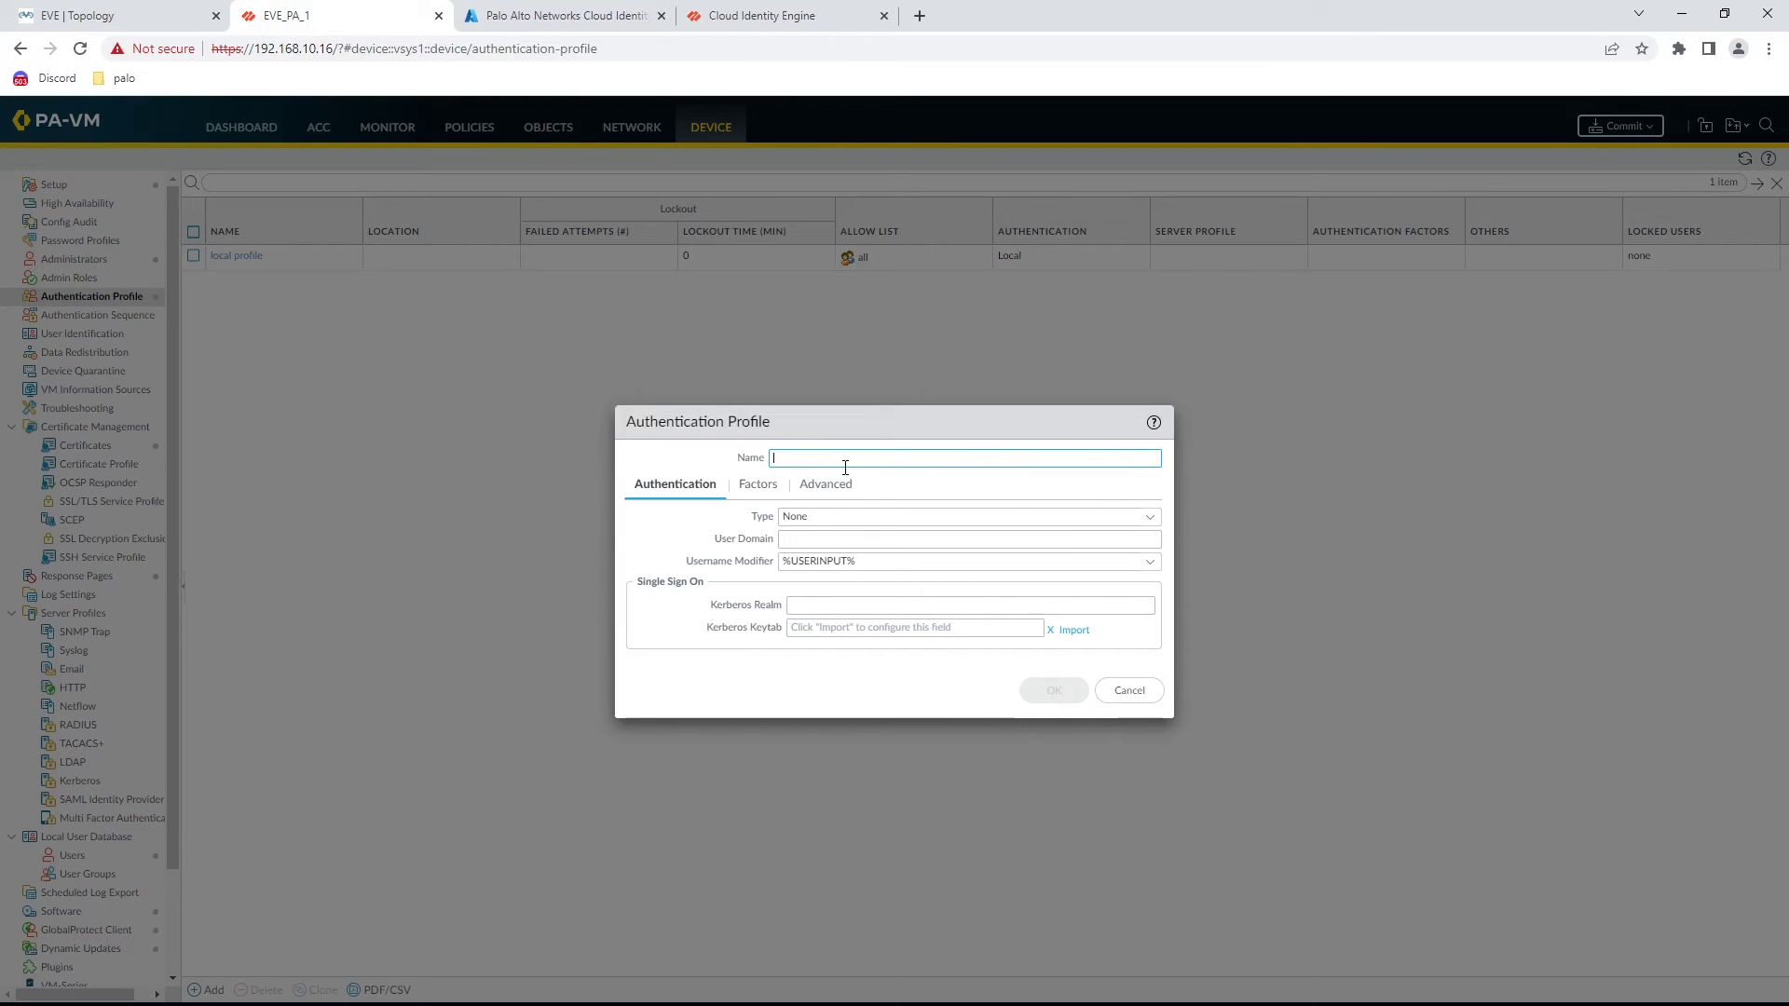
type("c")
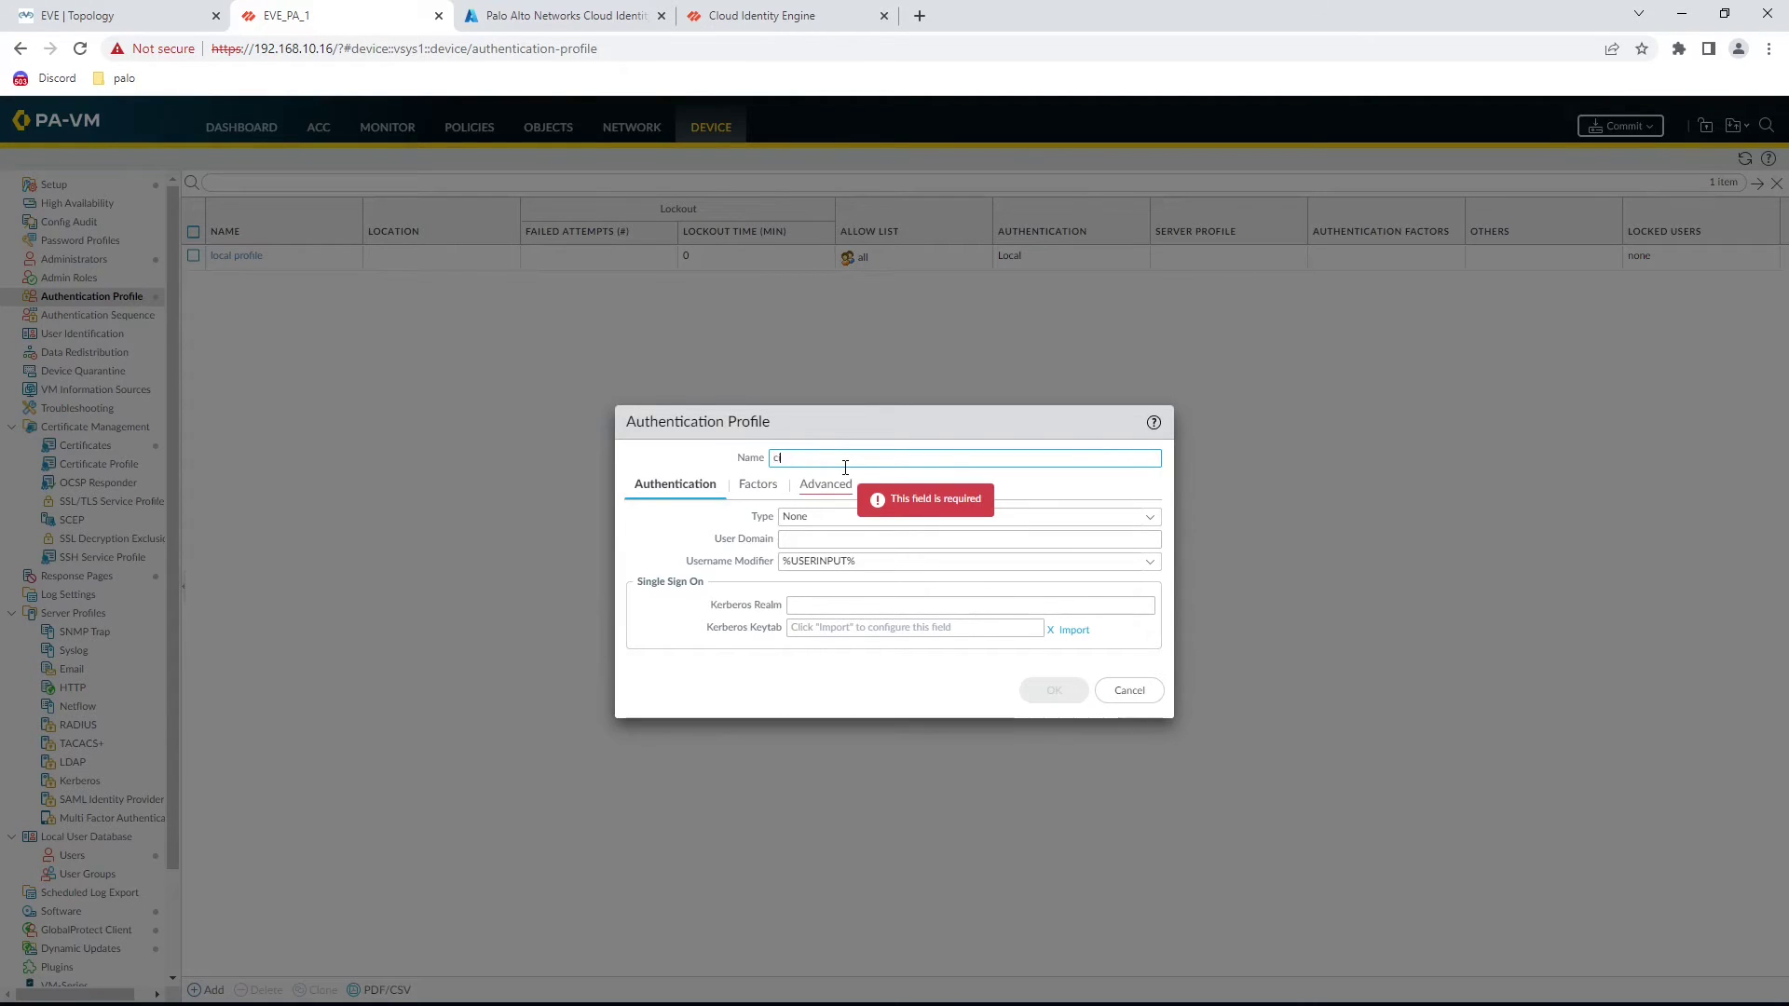
type("ie profile")
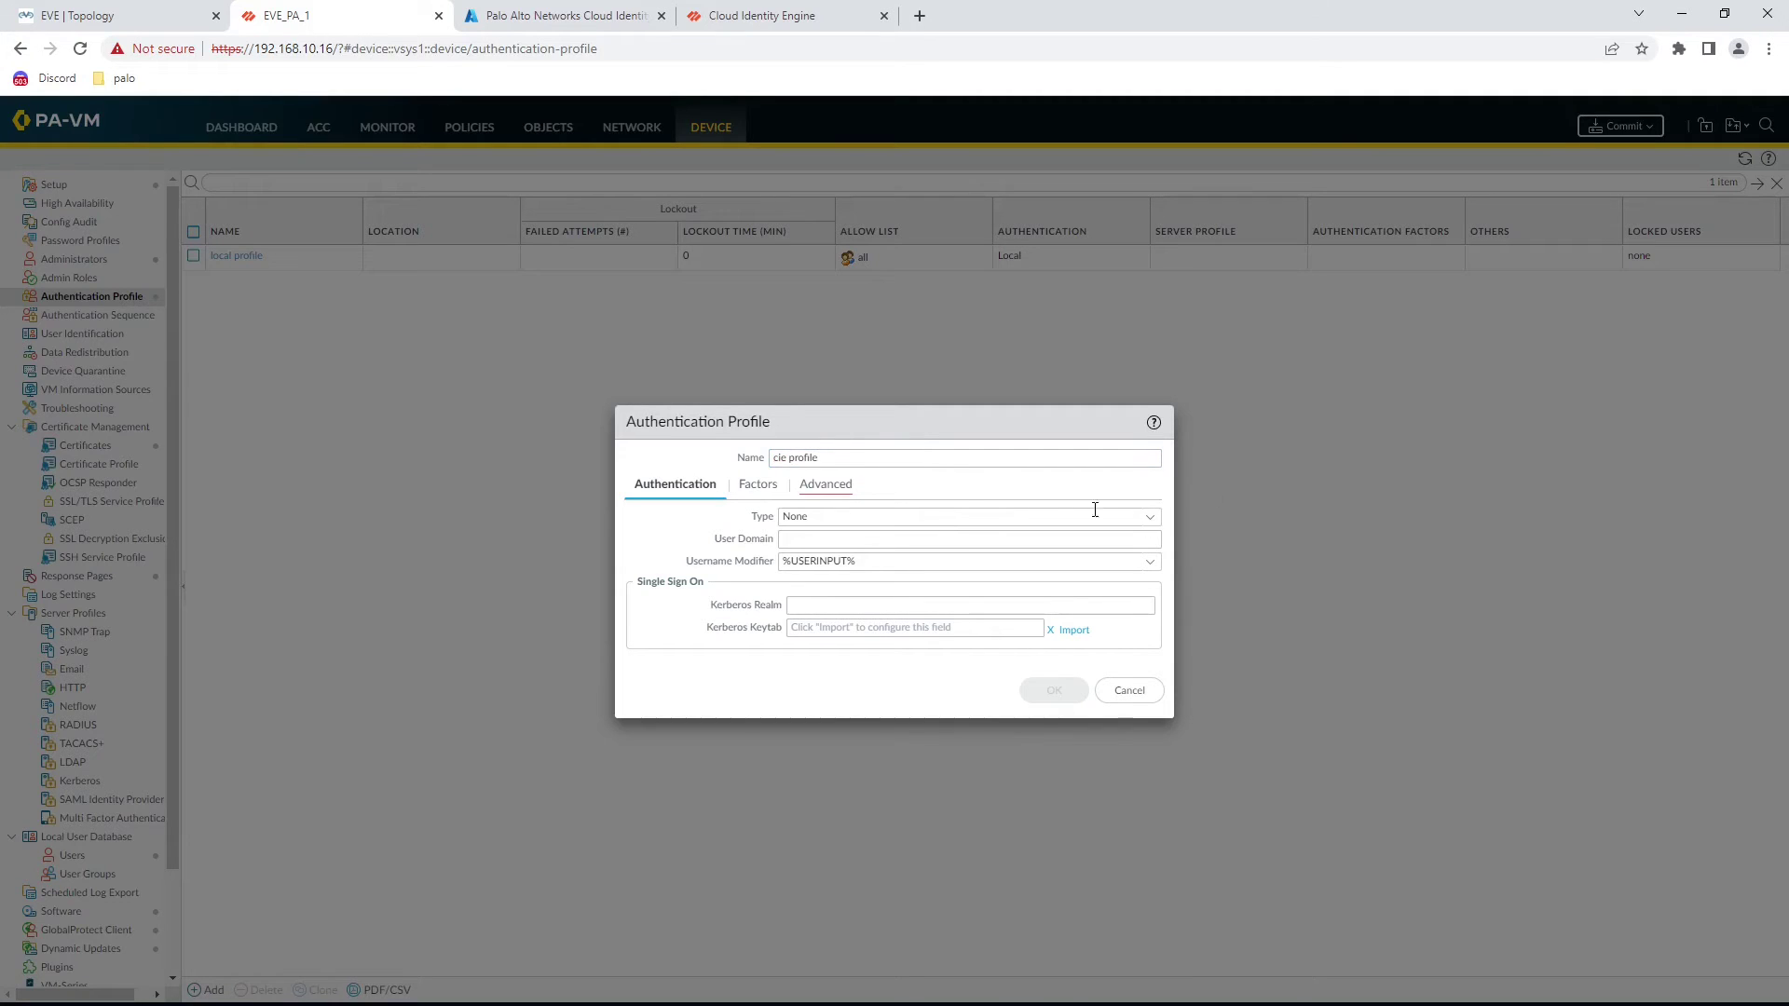
left_click(1151, 518)
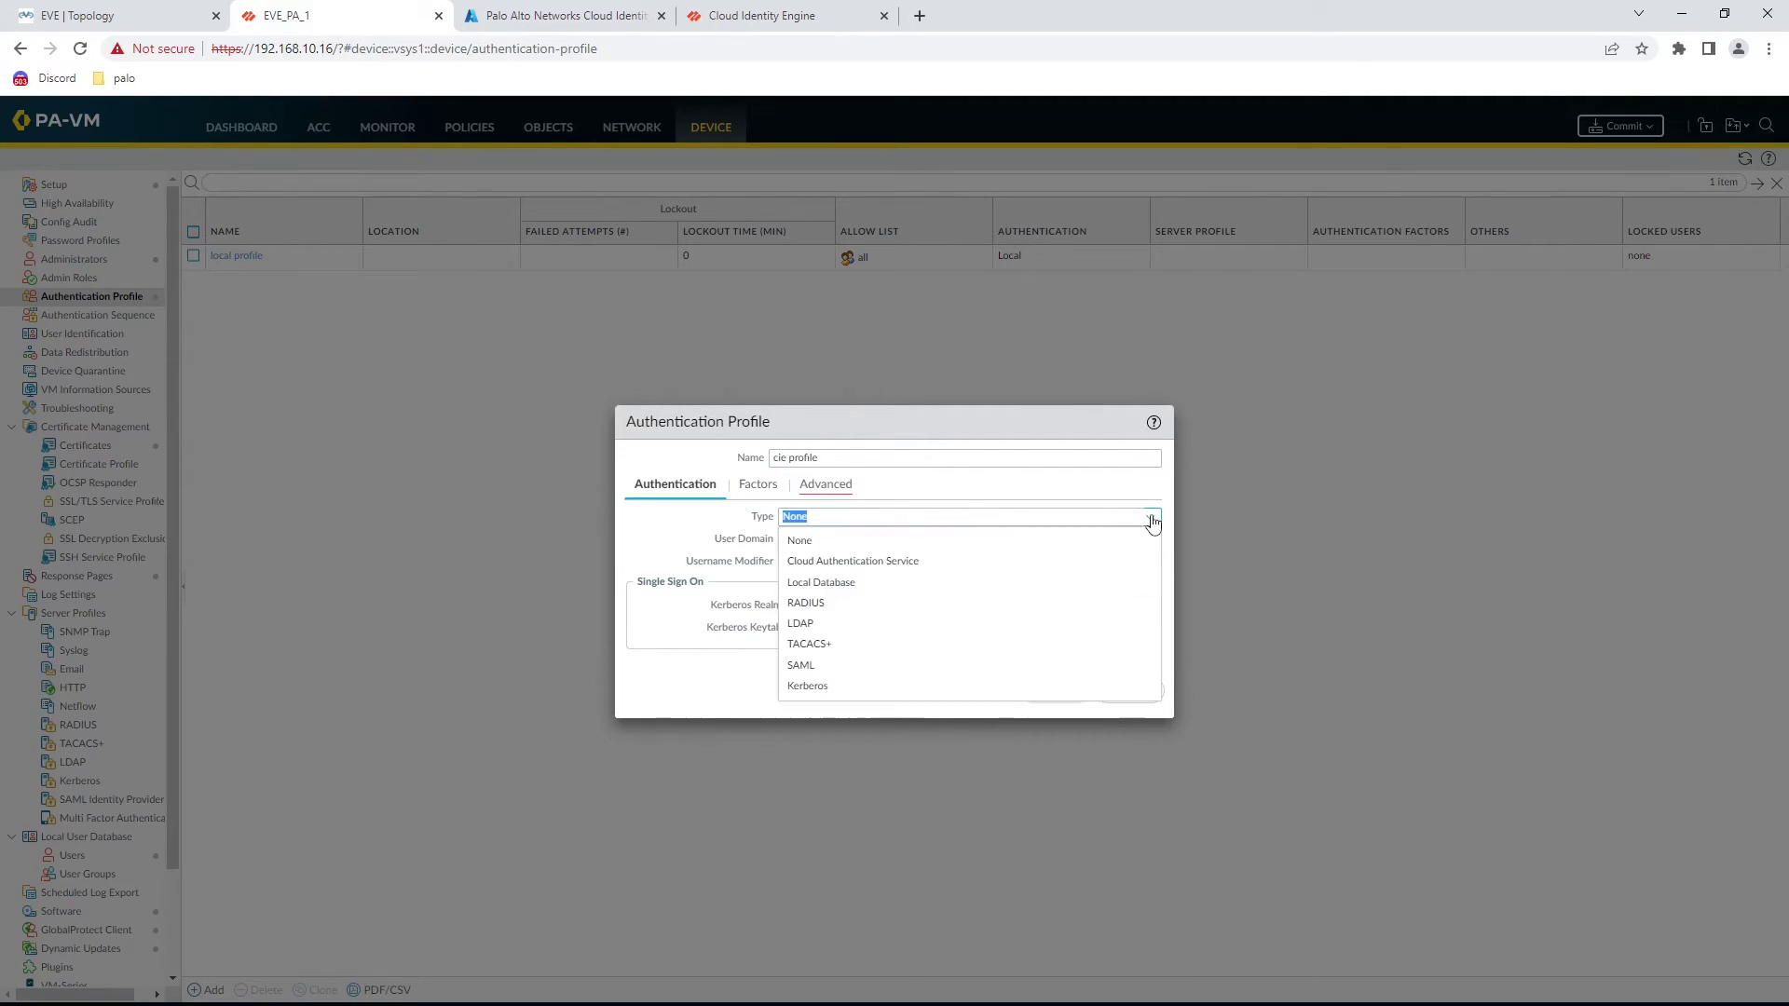
left_click(853, 563)
- Set region United Kingdom, the cie azure instance and the Azure profiles profile
left_click(1150, 541)
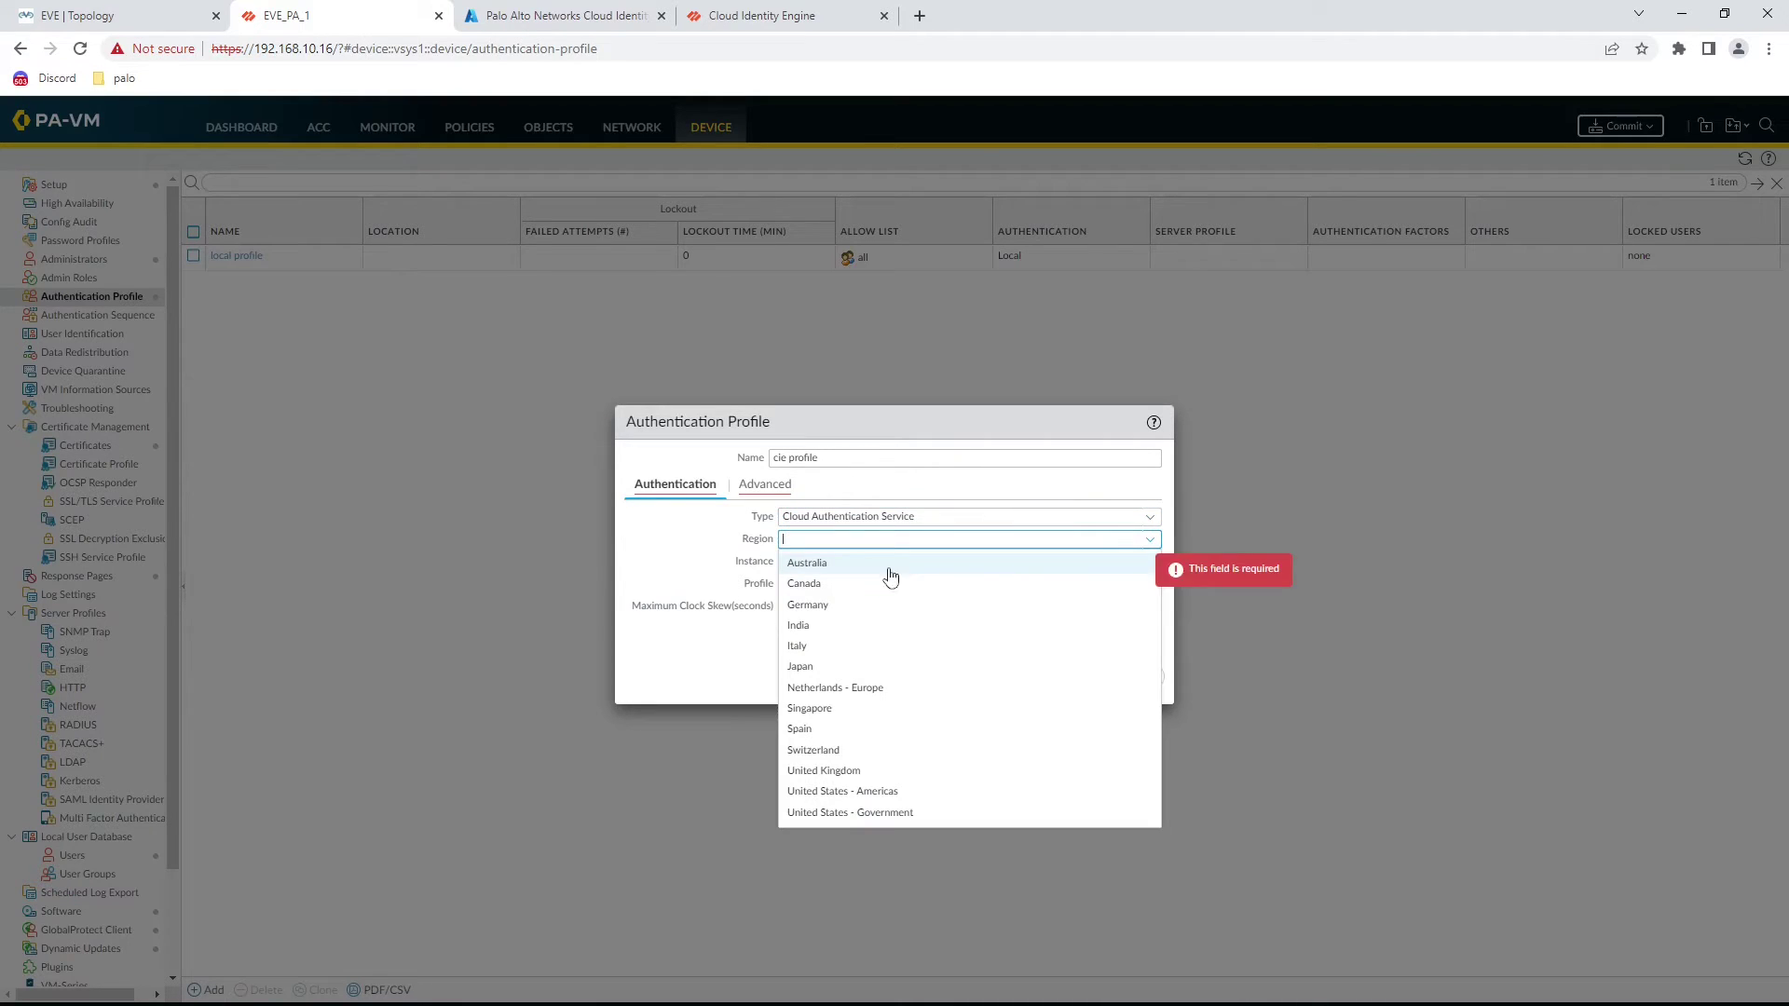
left_click(846, 771)
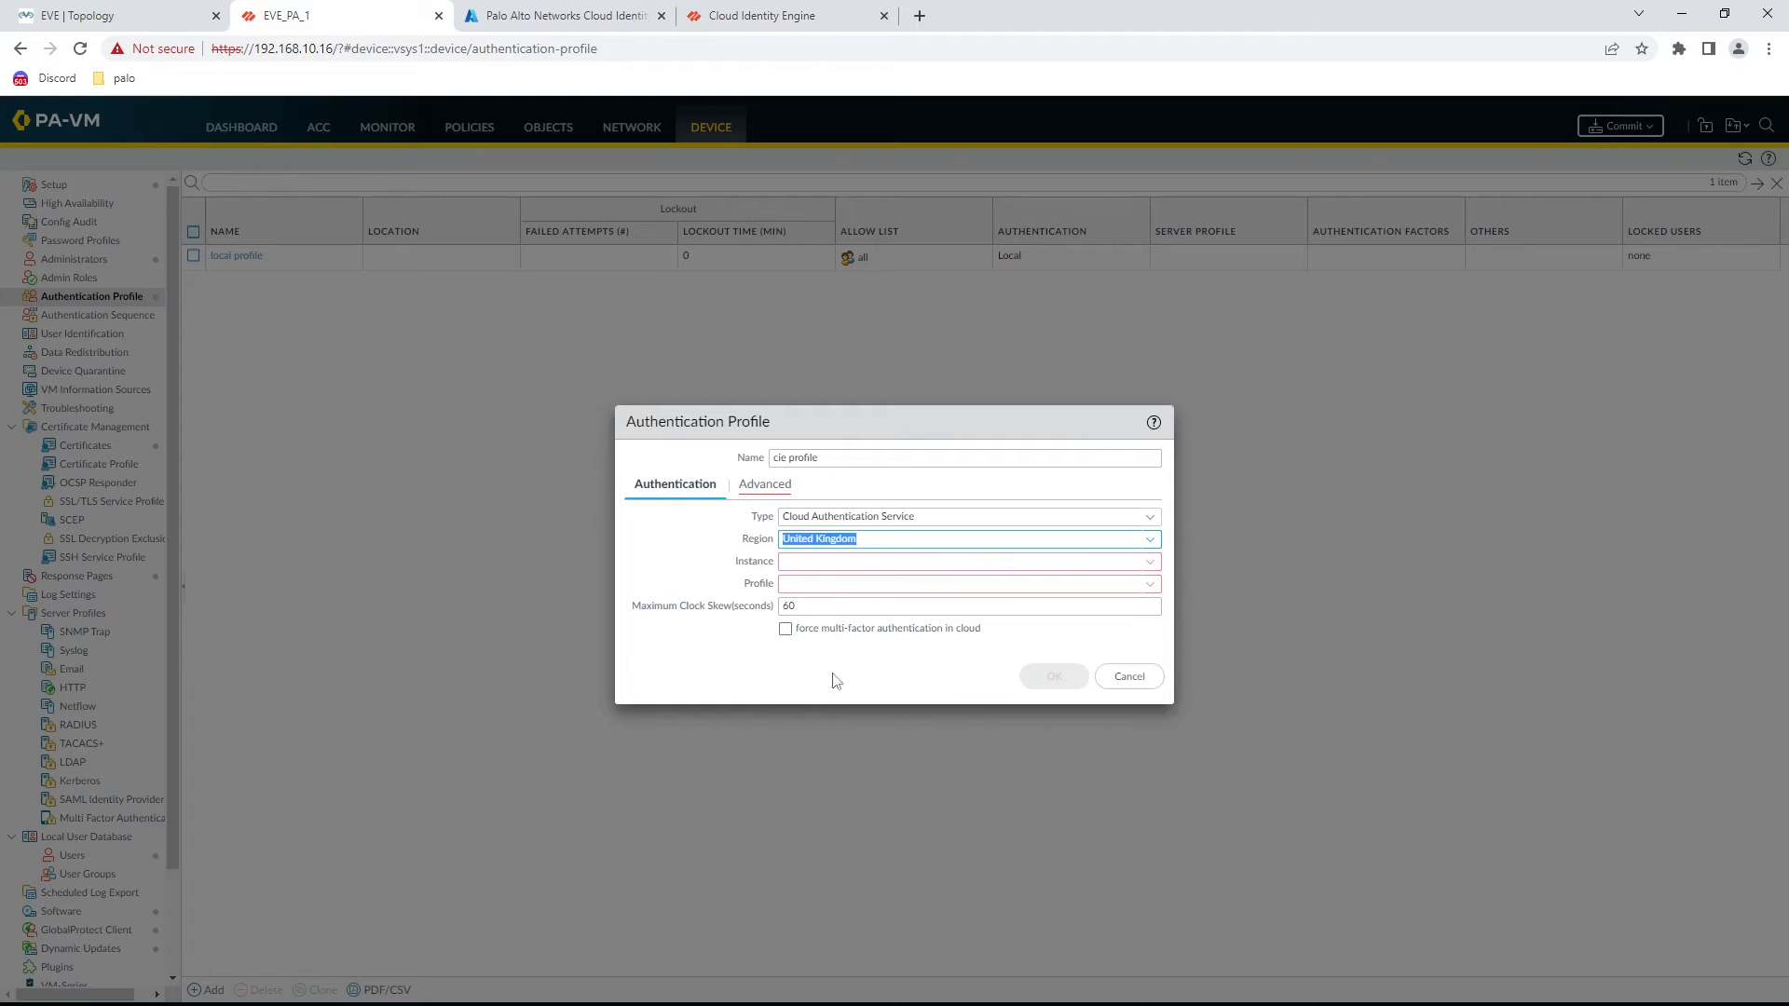
left_click(1149, 562)
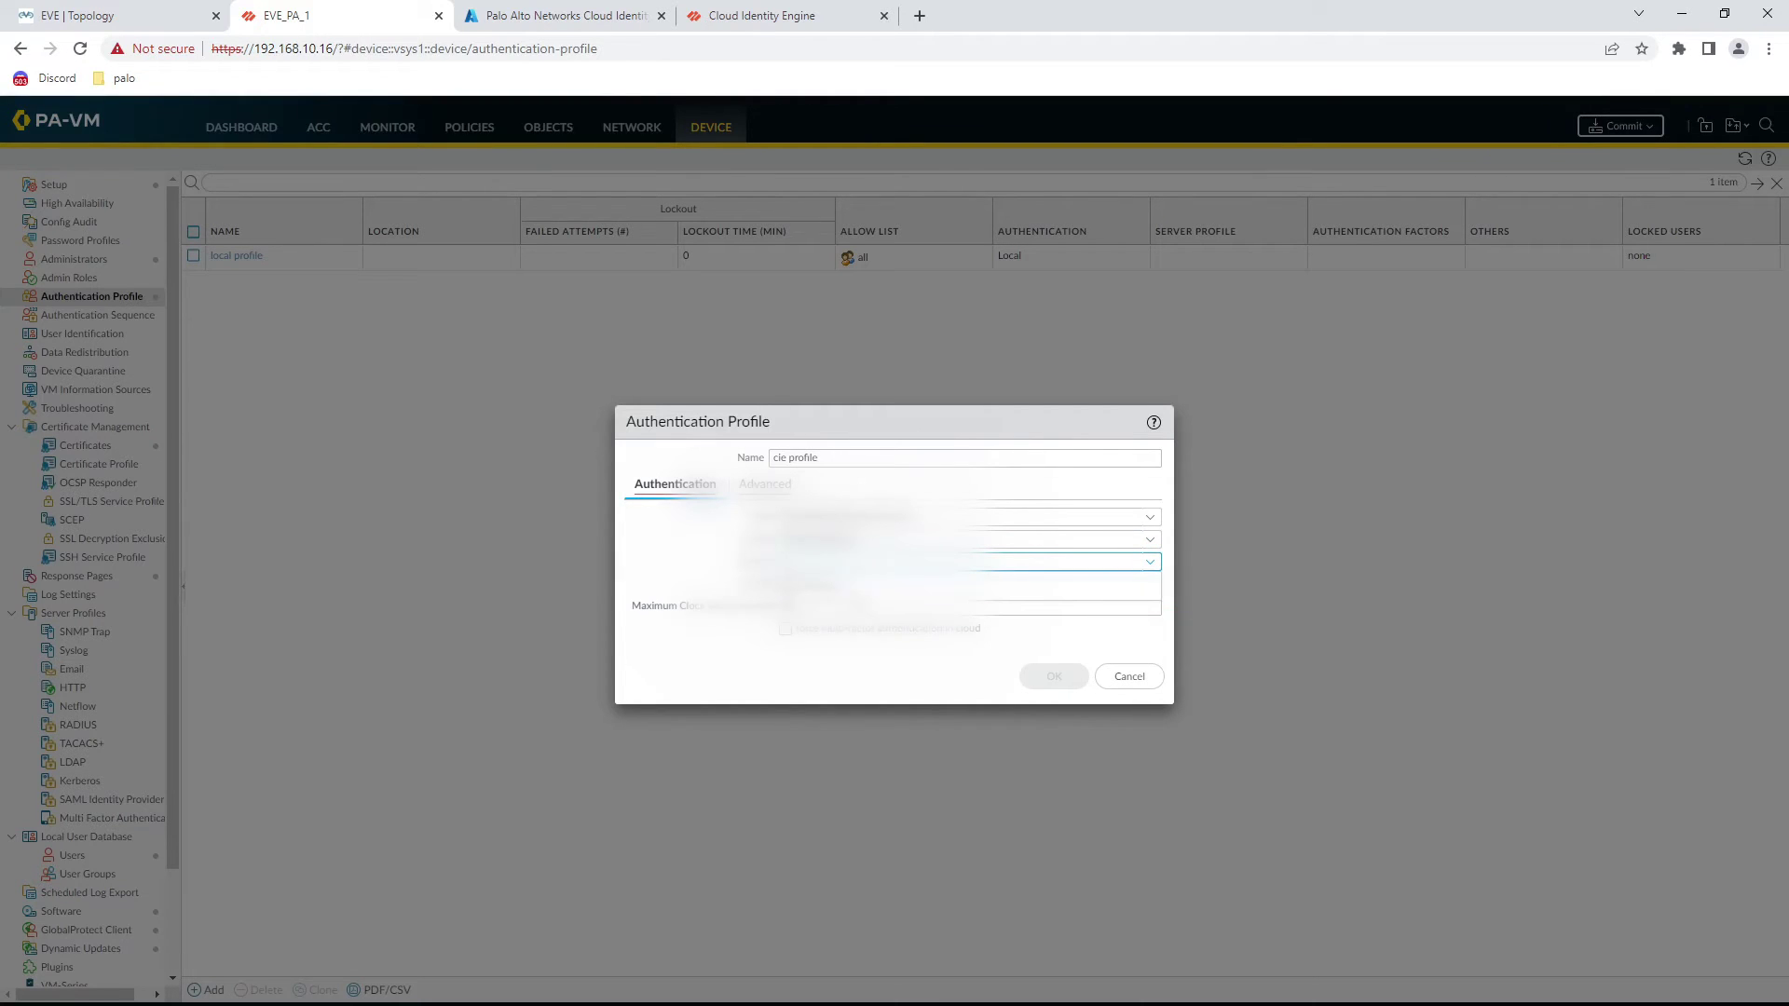
left_click(1154, 606)
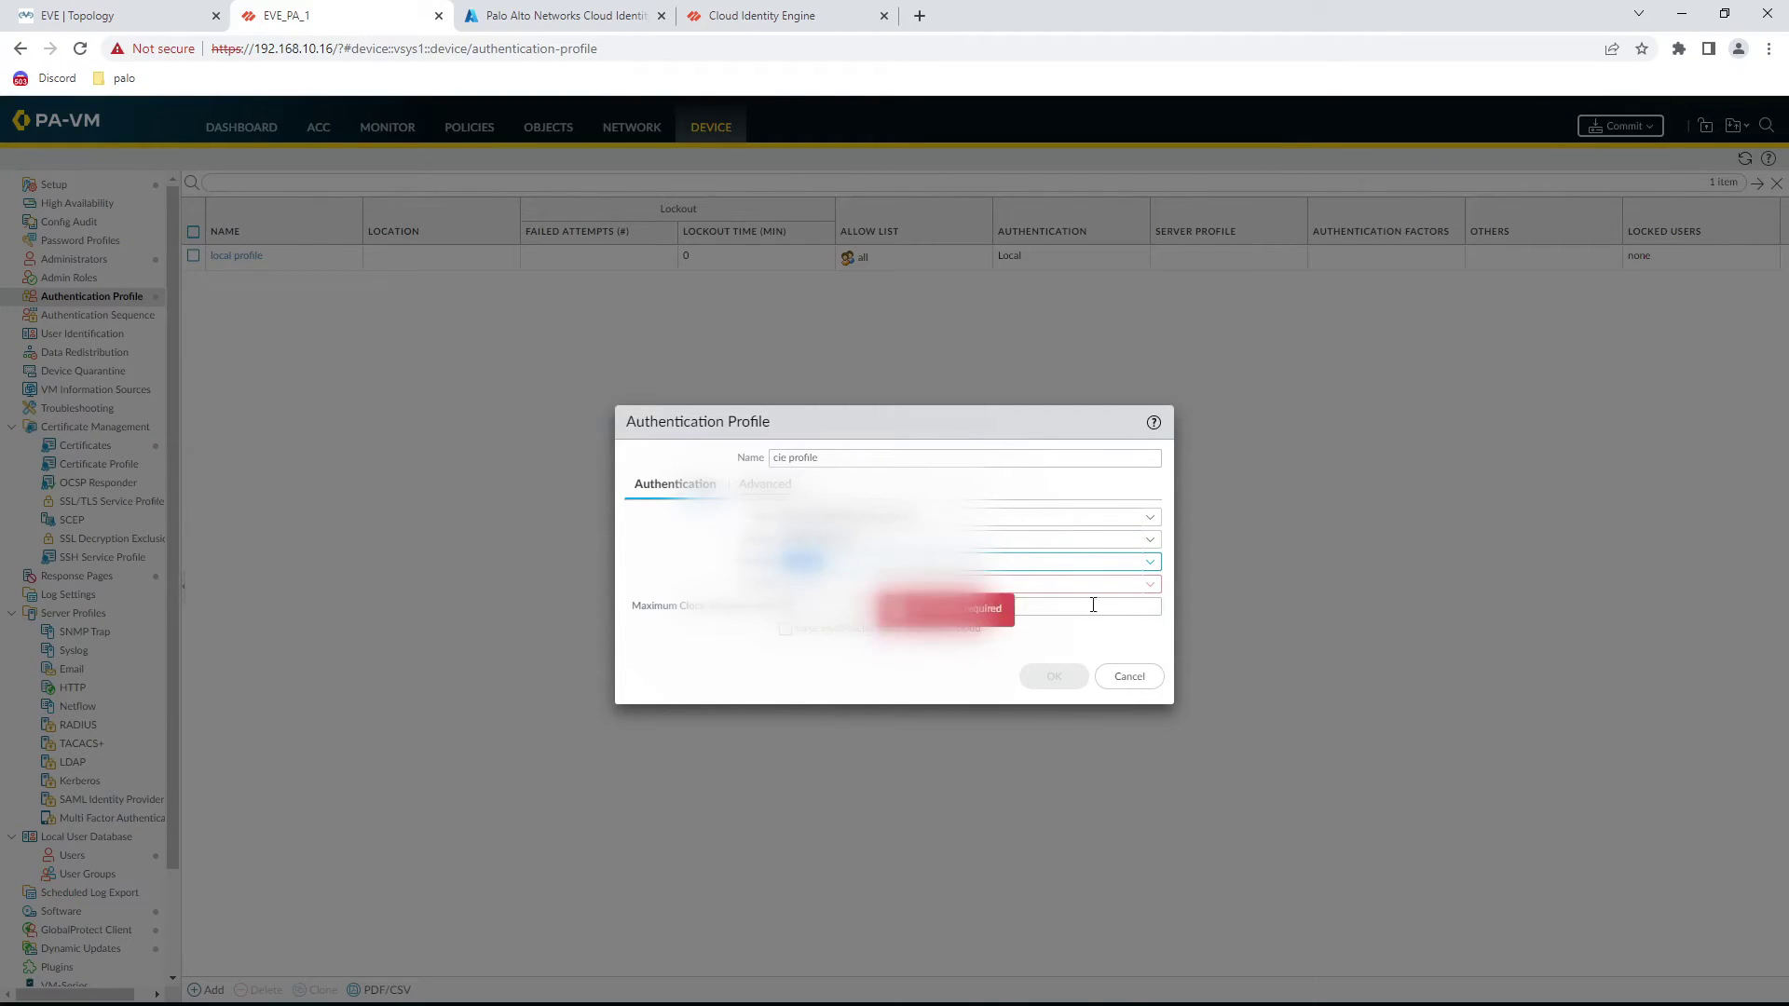
left_click(1150, 584)
left_click(833, 617)
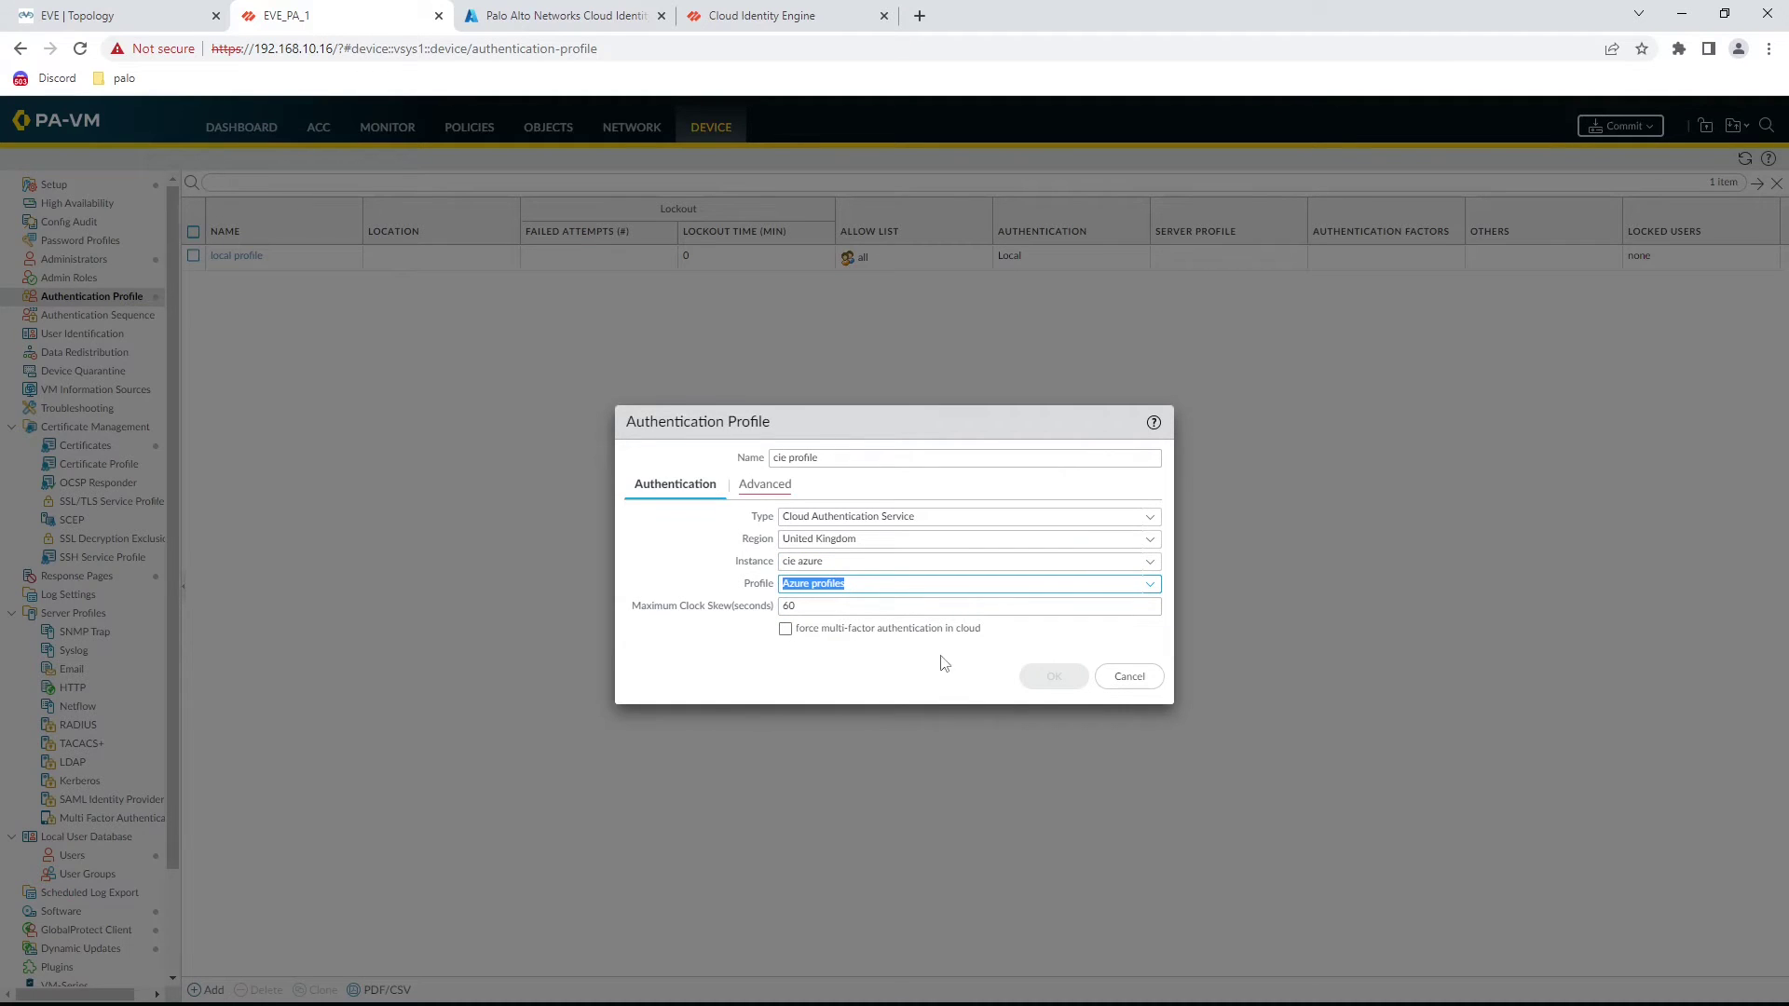
- Add 'all' to the profile's allow list and save cie profile
left_click(765, 484)
left_click(660, 713)
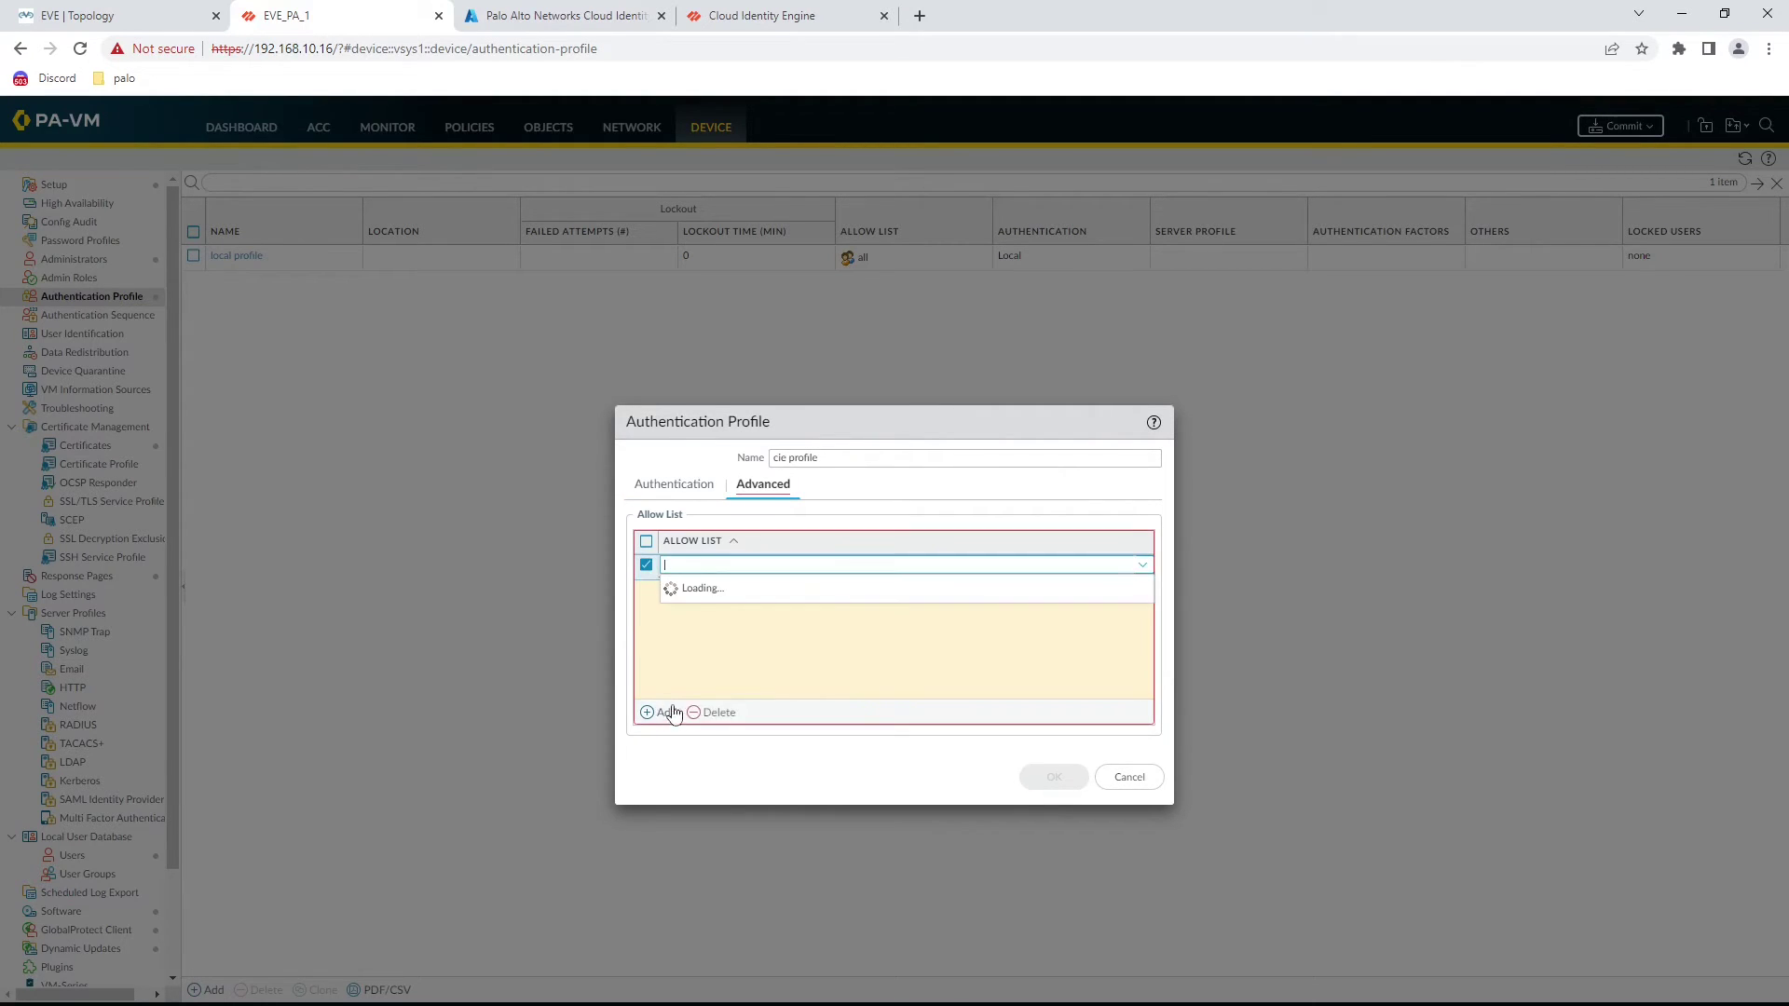
left_click(681, 589)
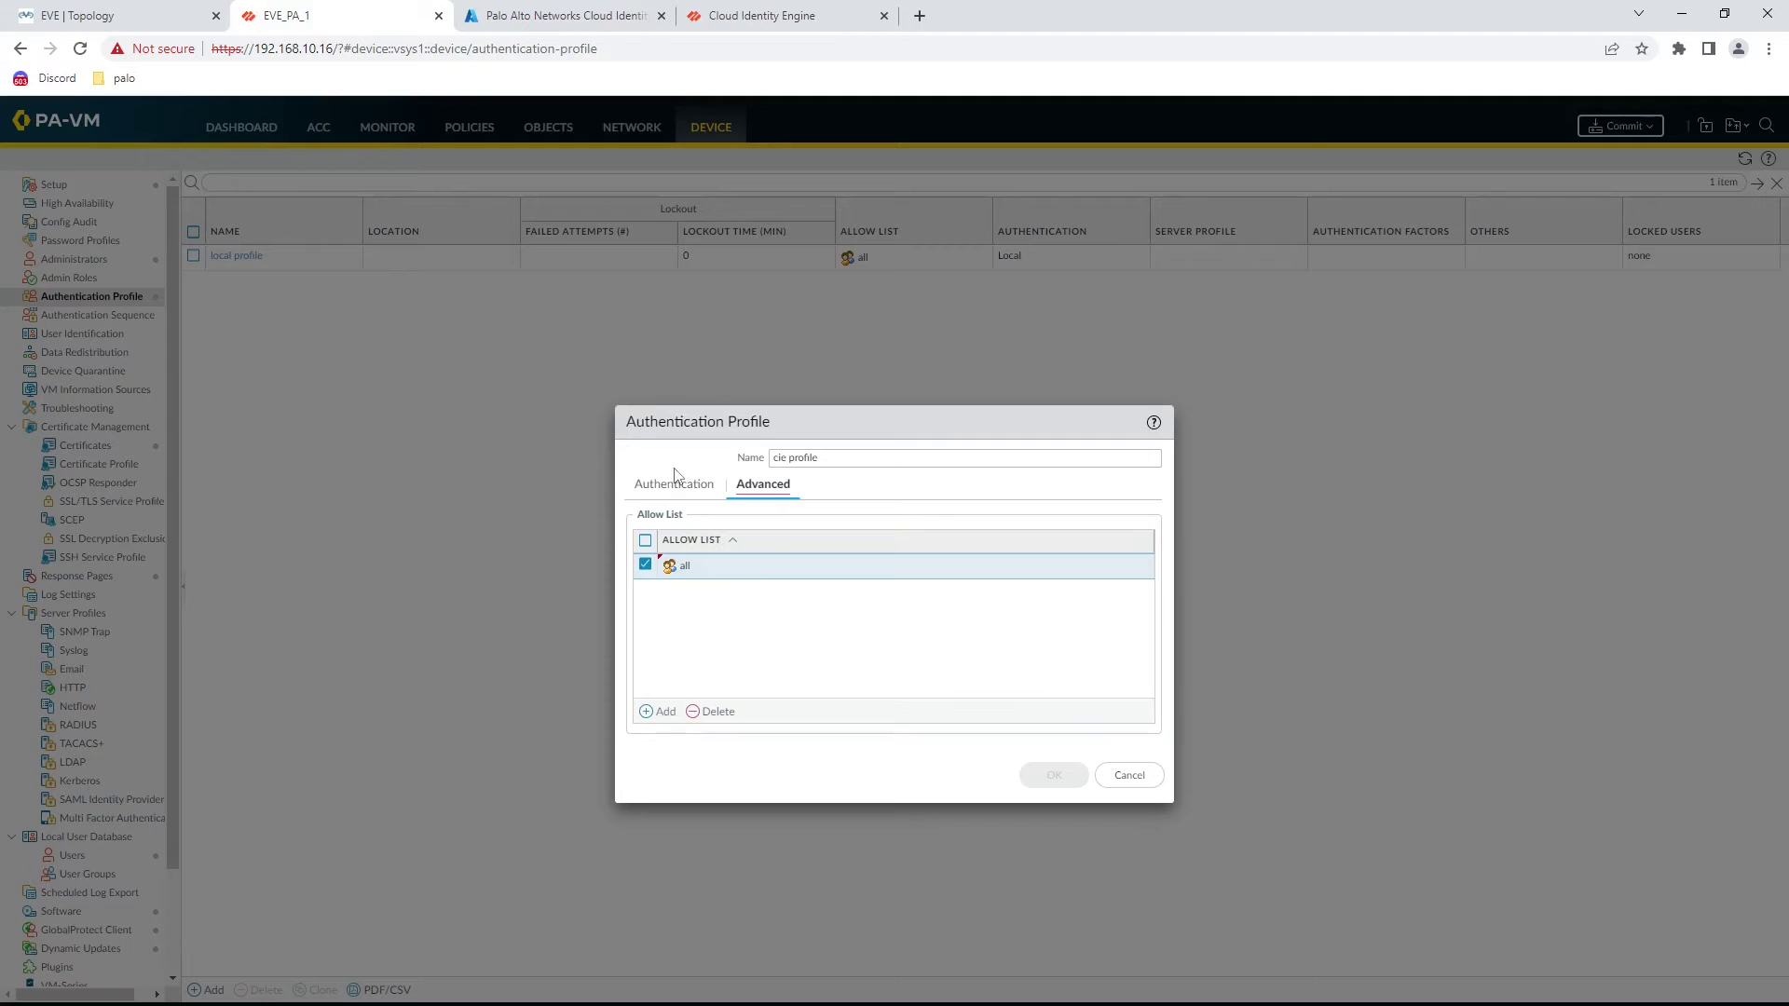
left_click(1052, 777)
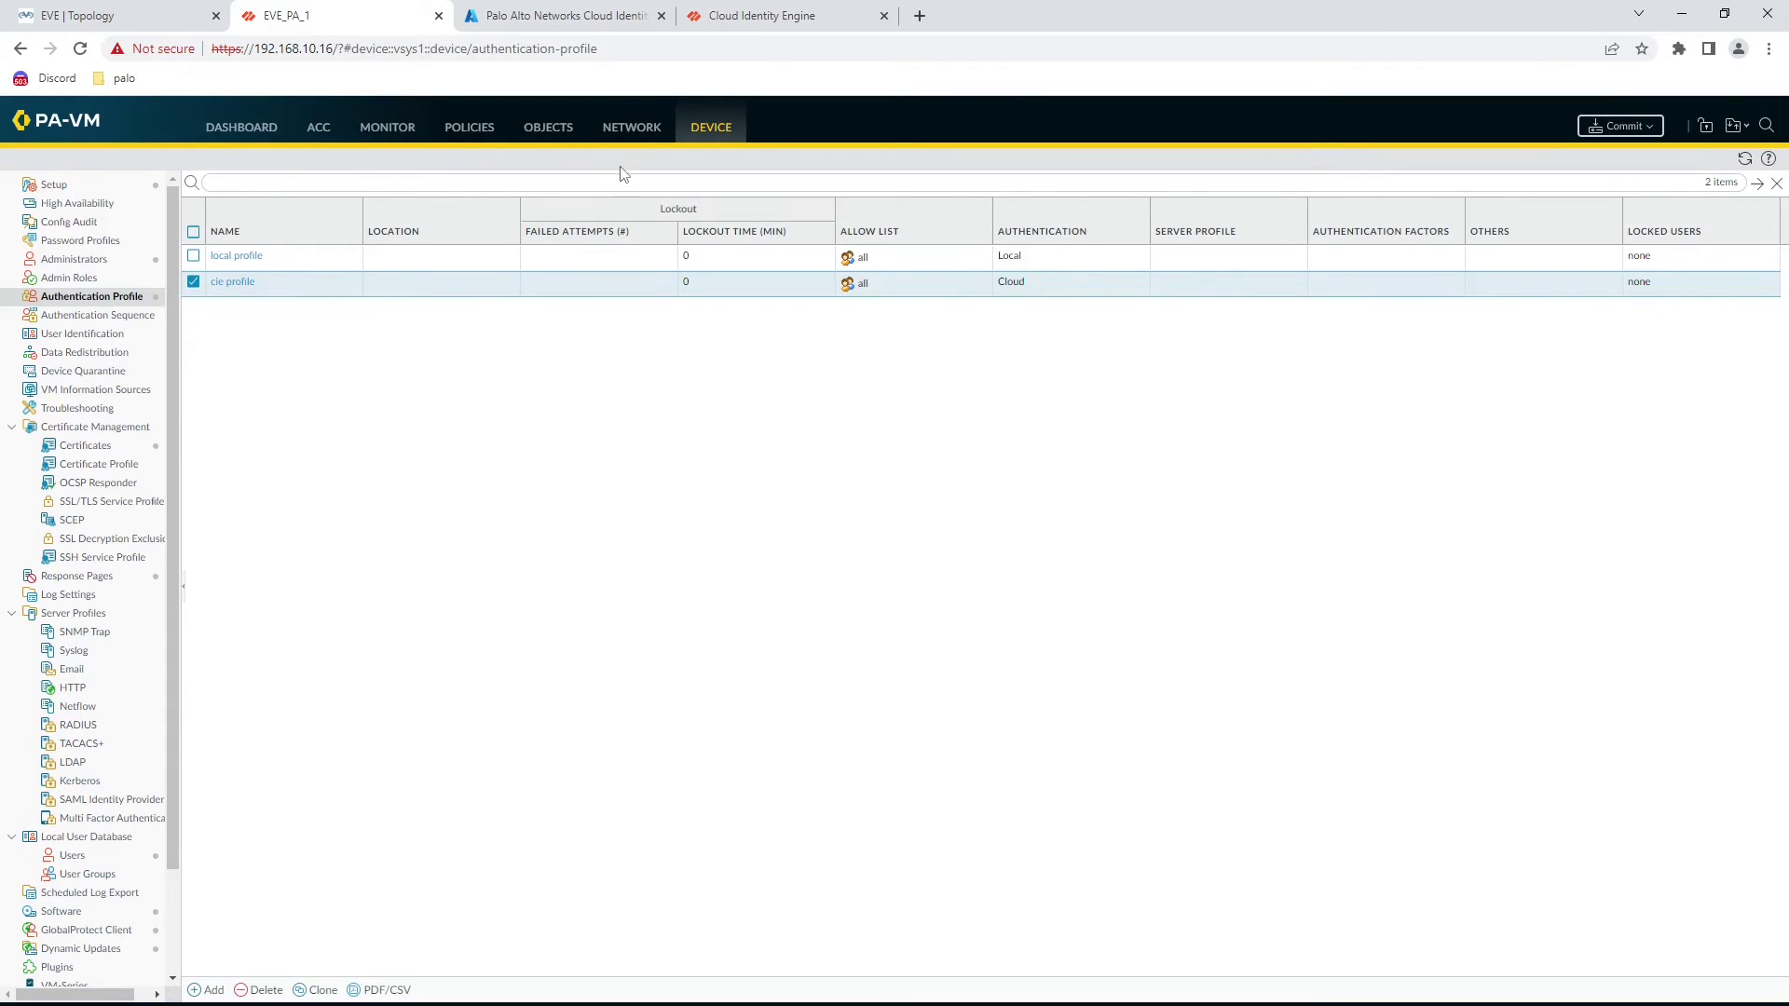
- Show Device > Setup's Management page with hostname EVE_PA_1 and Authentication Settings
left_click(56, 185)
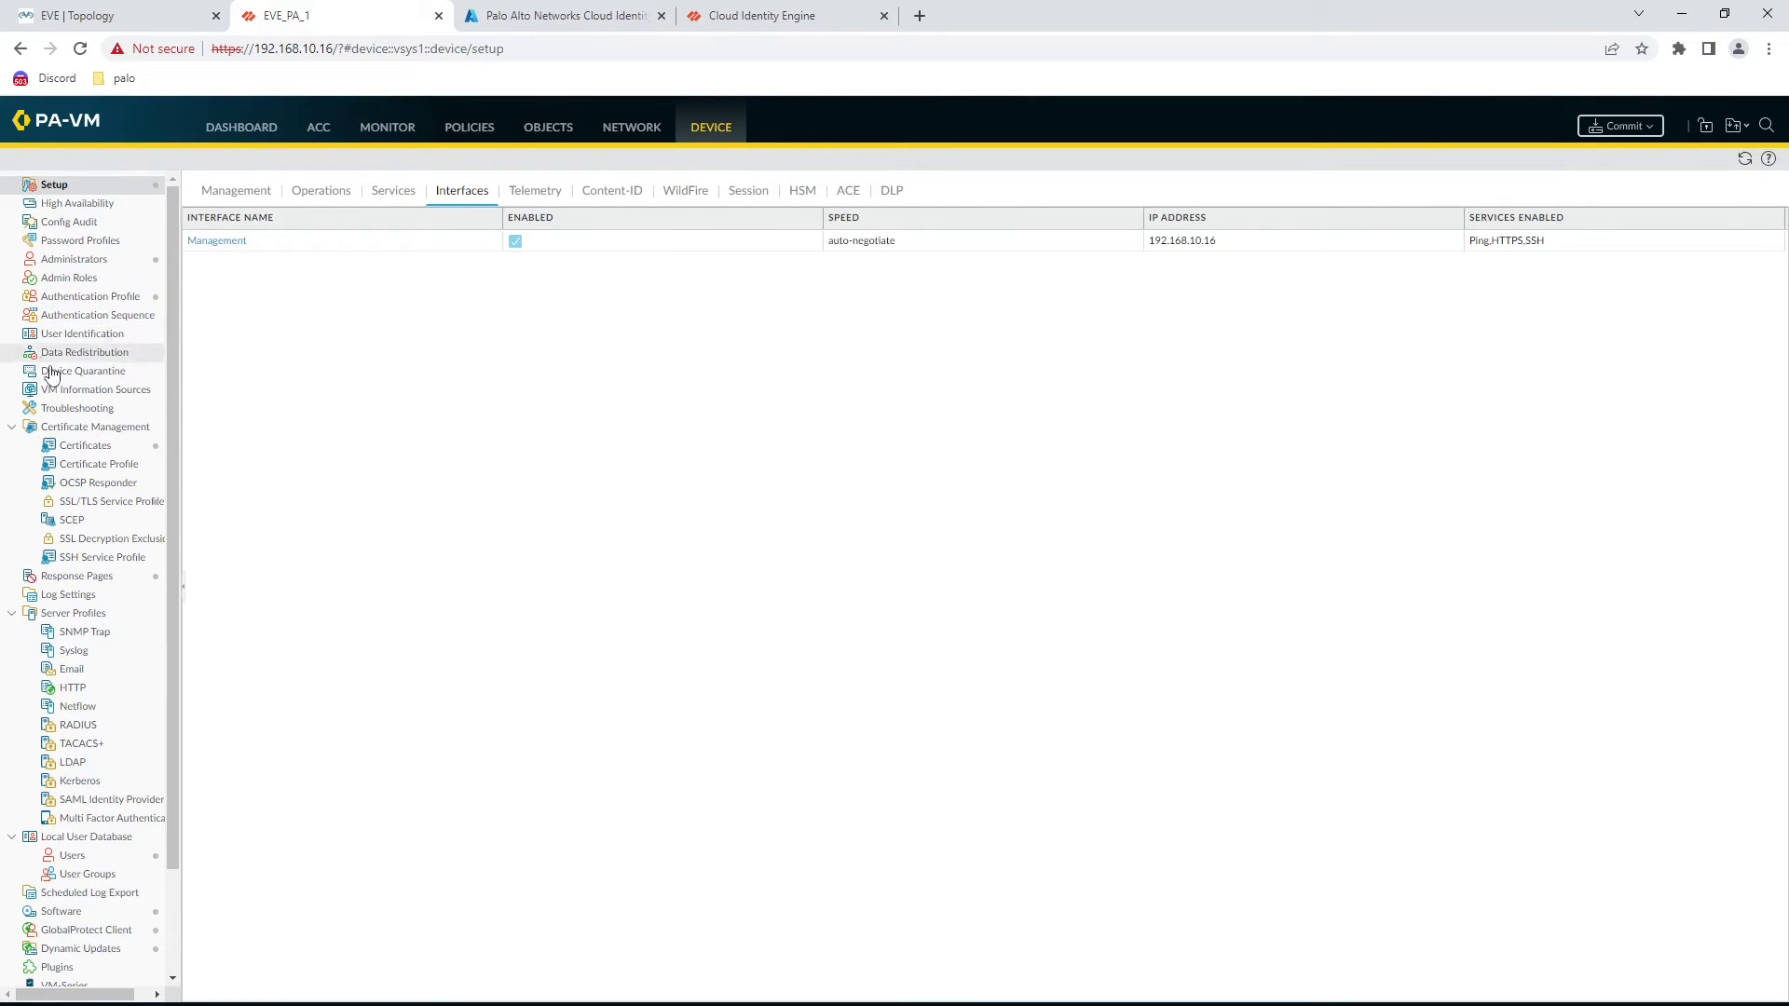
left_click(236, 191)
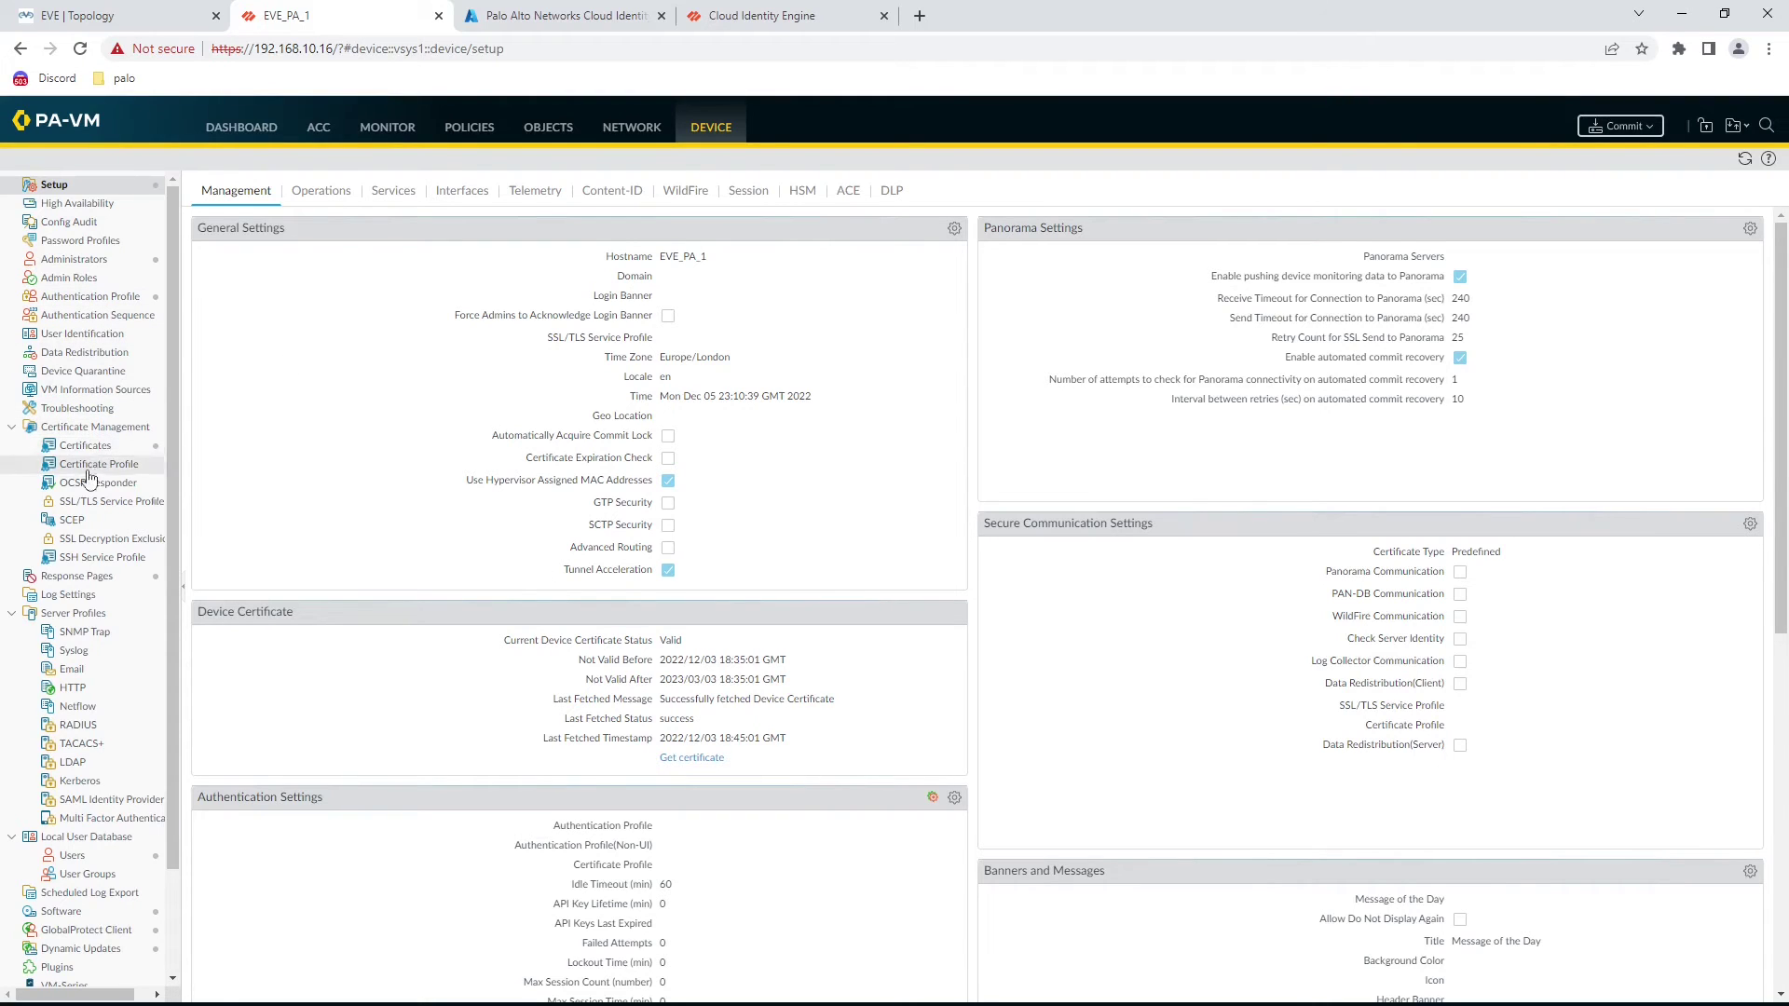
- Add a 'cie auth' client authentication entry using cie profile to gp portal
left_click(632, 126)
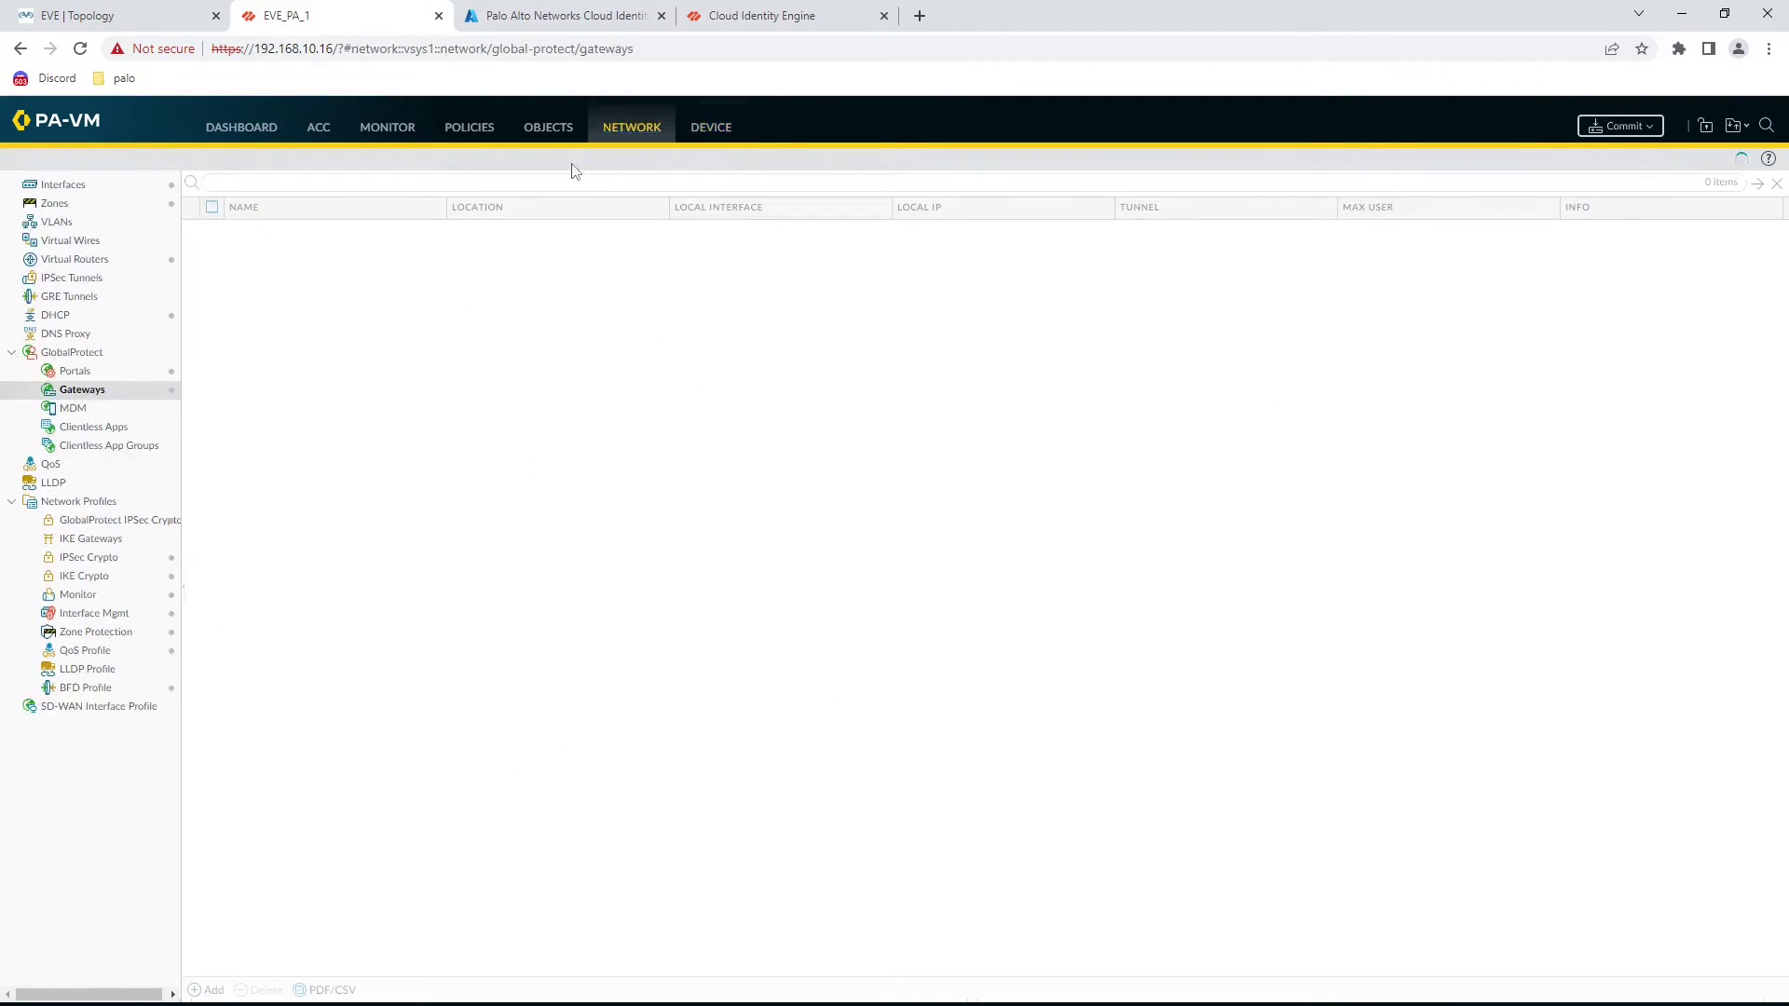
left_click(172, 373)
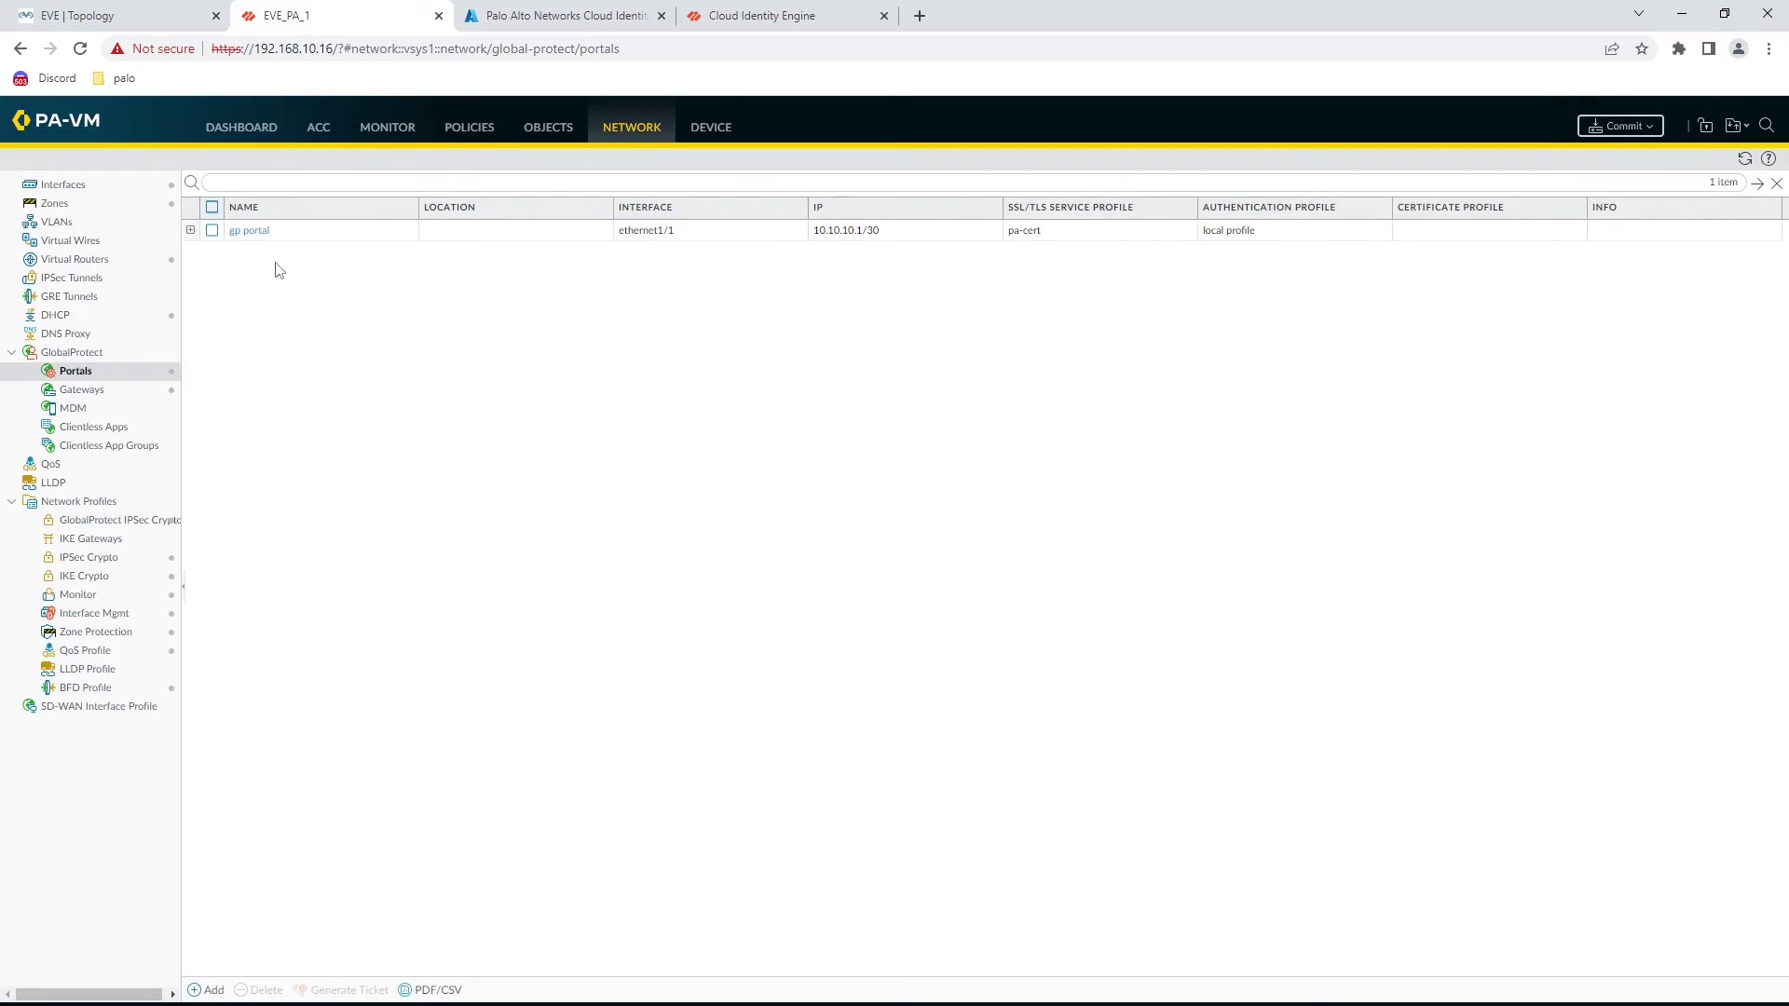
left_click(252, 231)
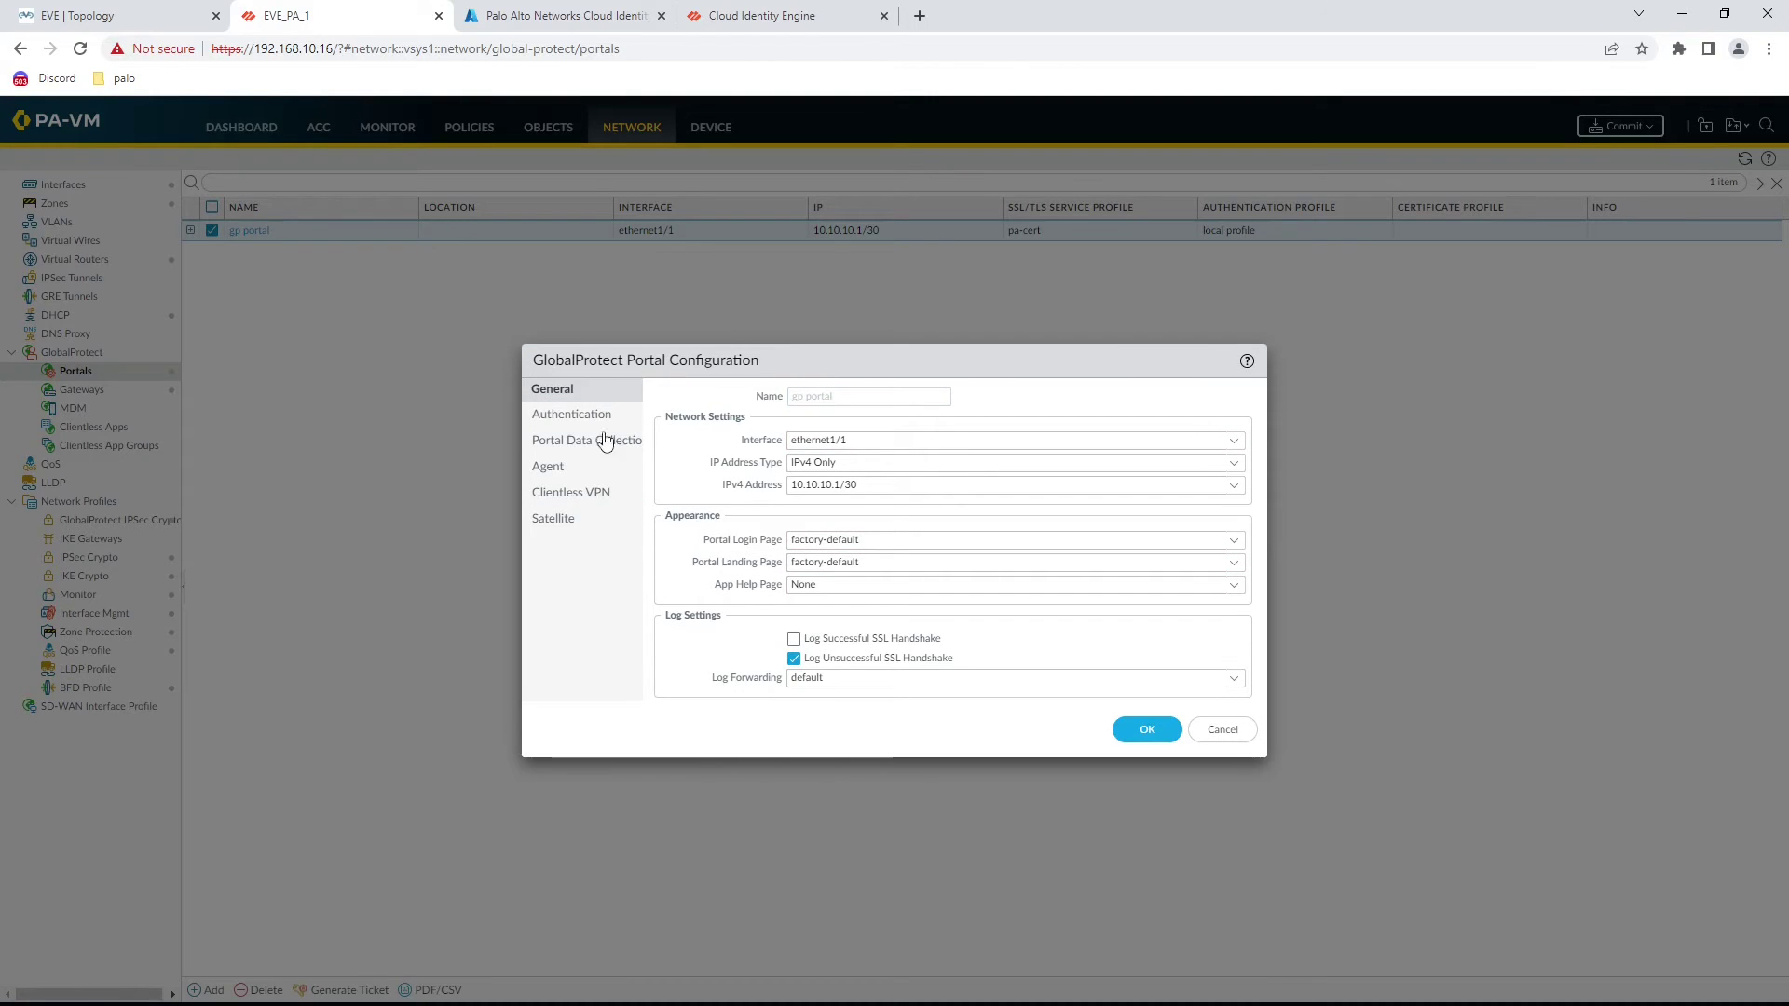
left_click(576, 417)
left_click(695, 665)
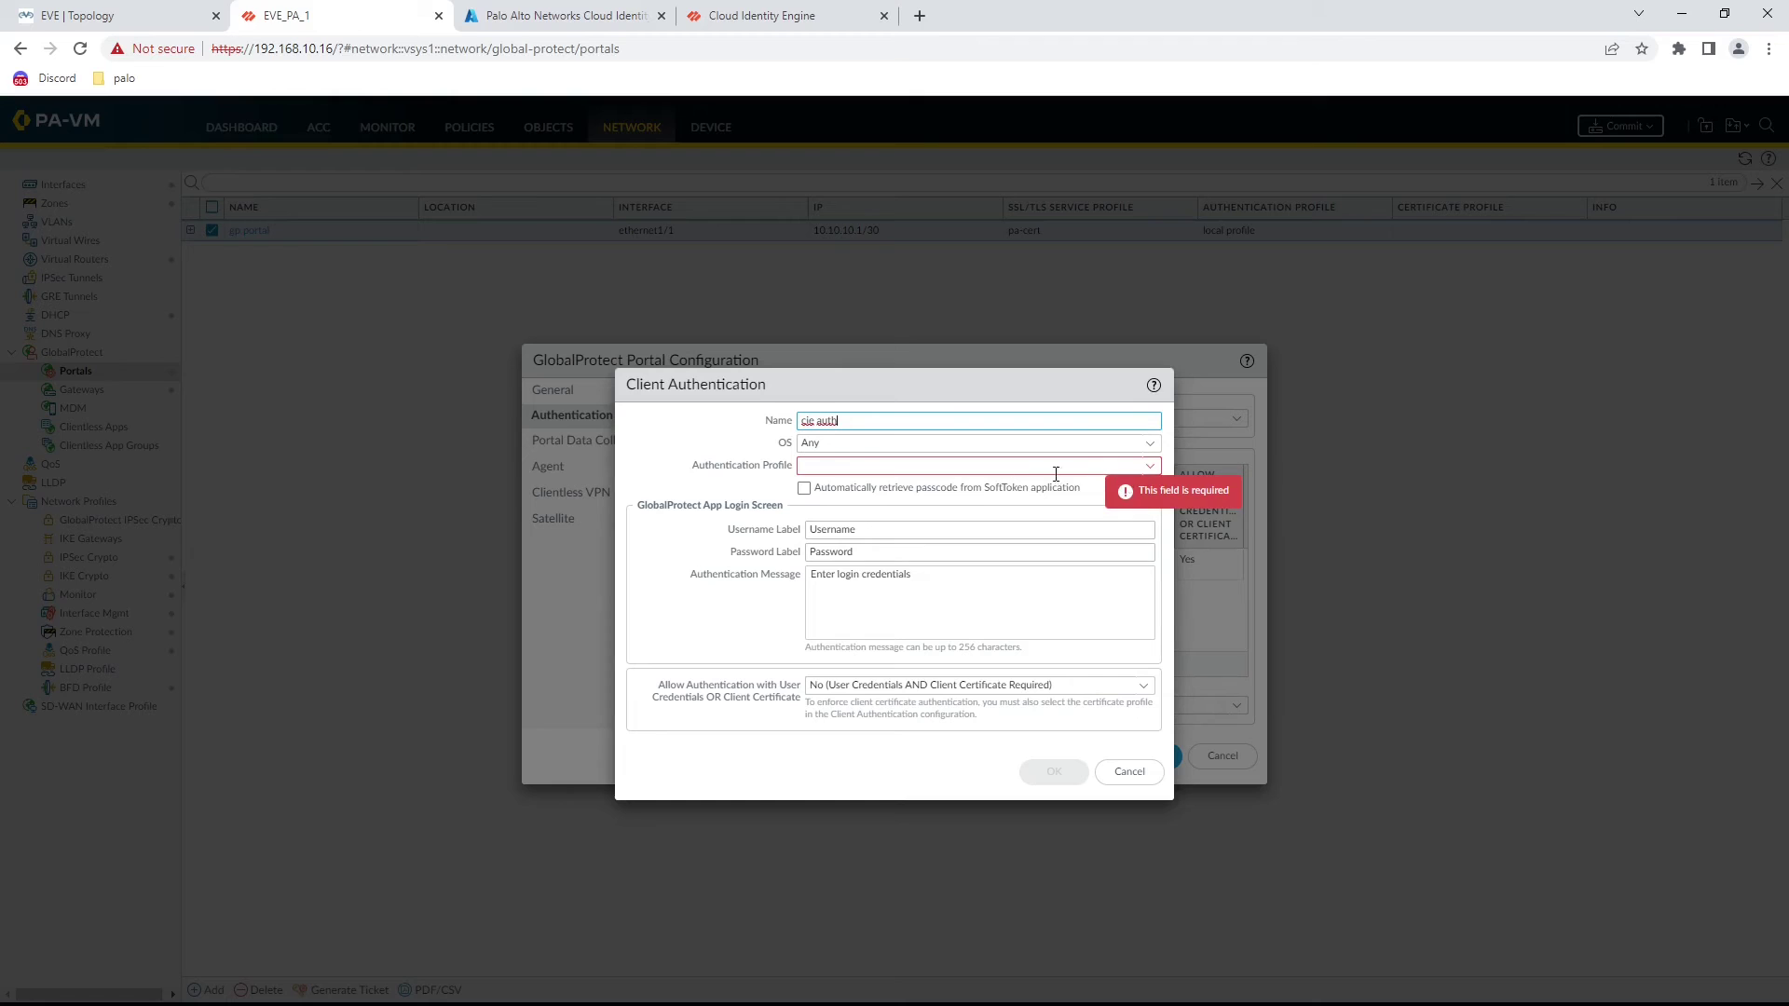
left_click(1104, 465)
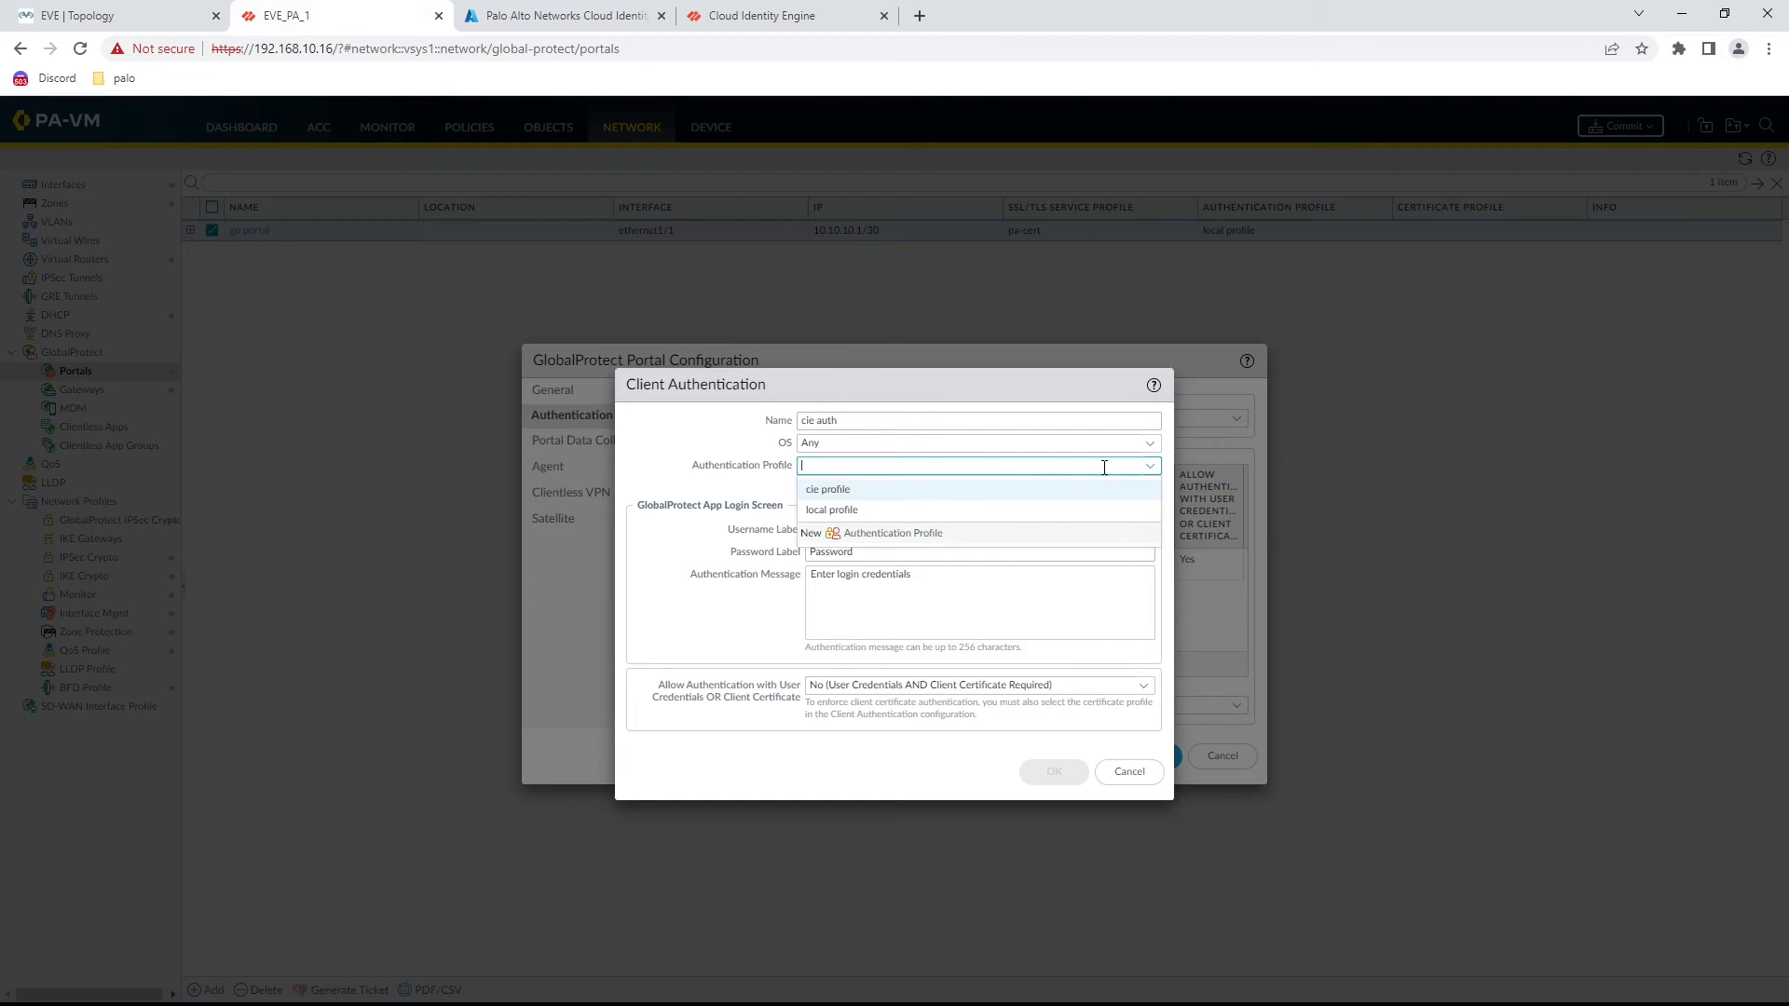
left_click(837, 490)
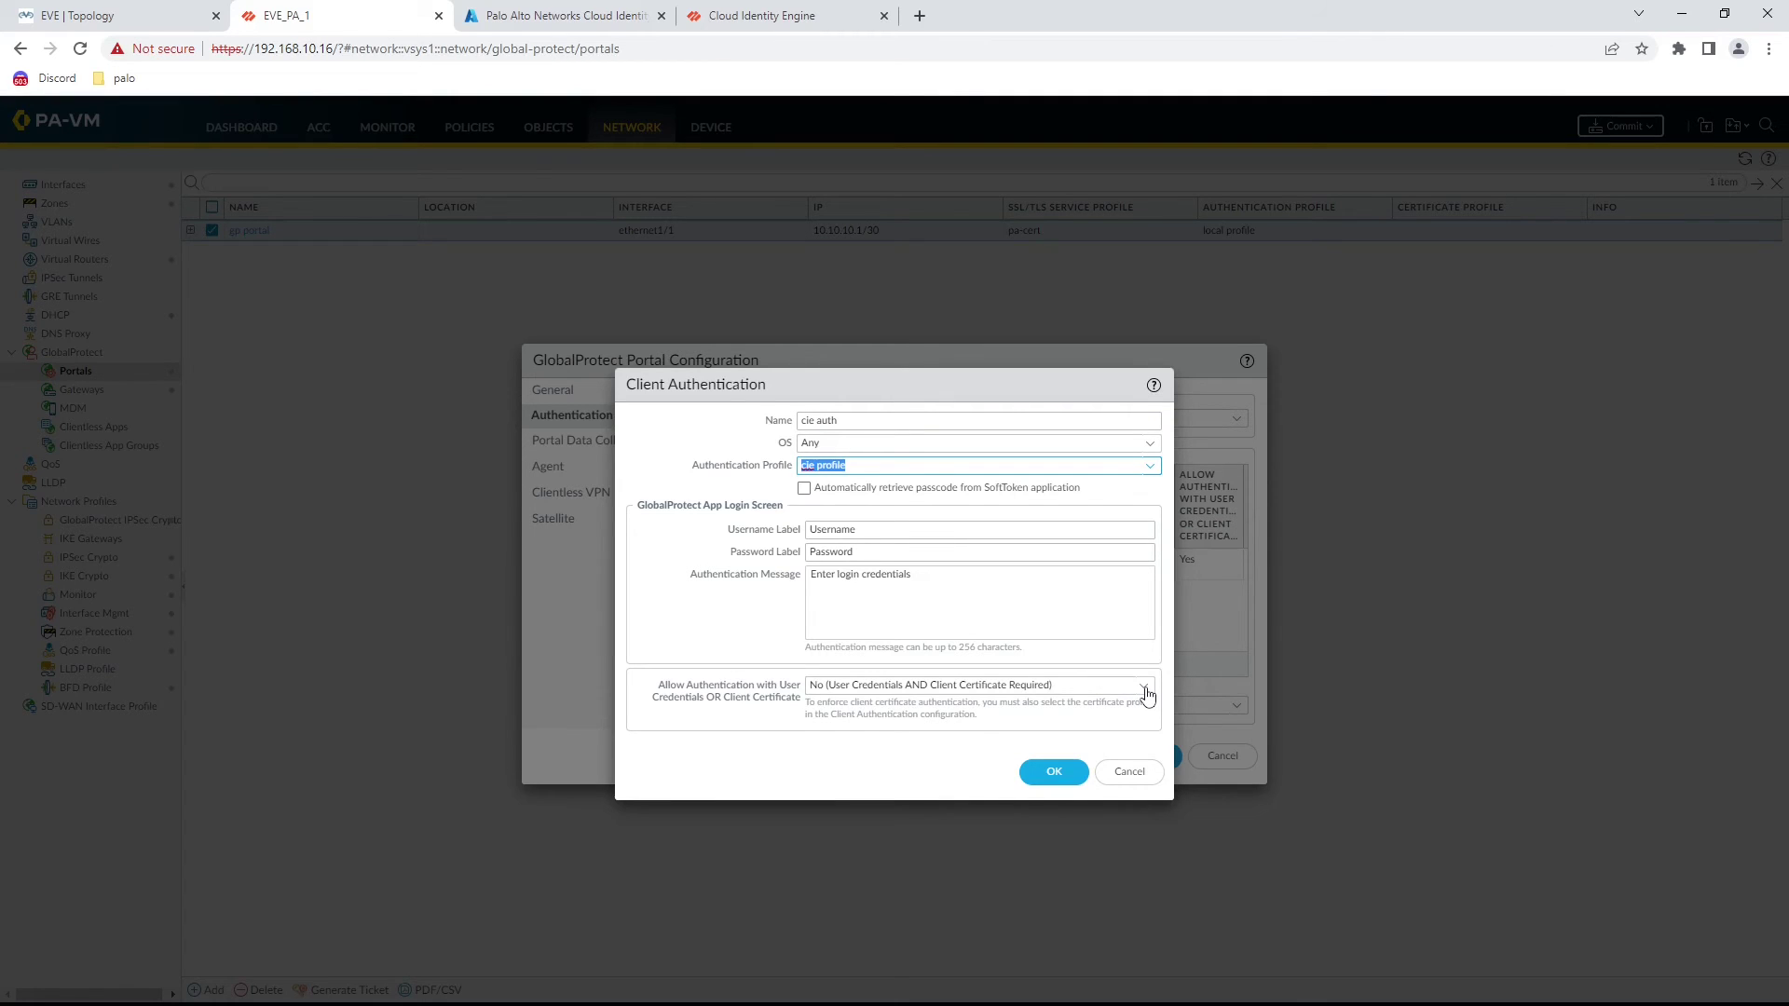
left_click(1043, 776)
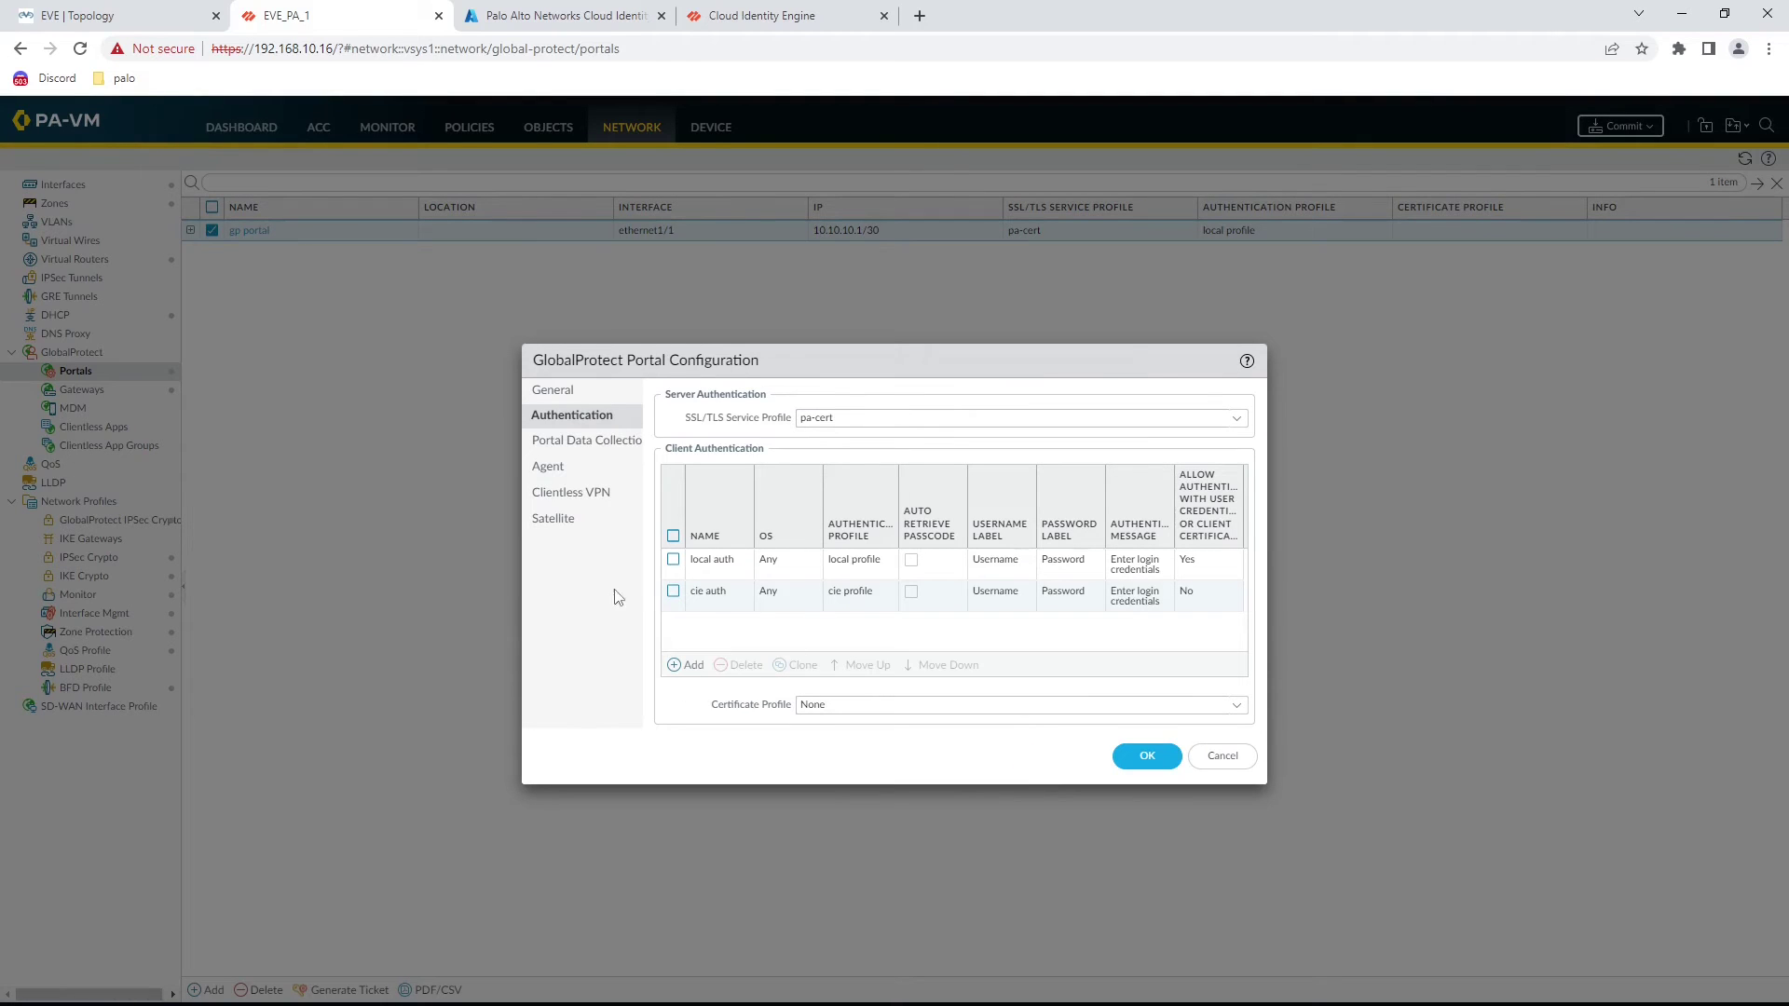
- Allow credentials or certificate on cie auth, move it above local auth, and save the portal
left_click(711, 595)
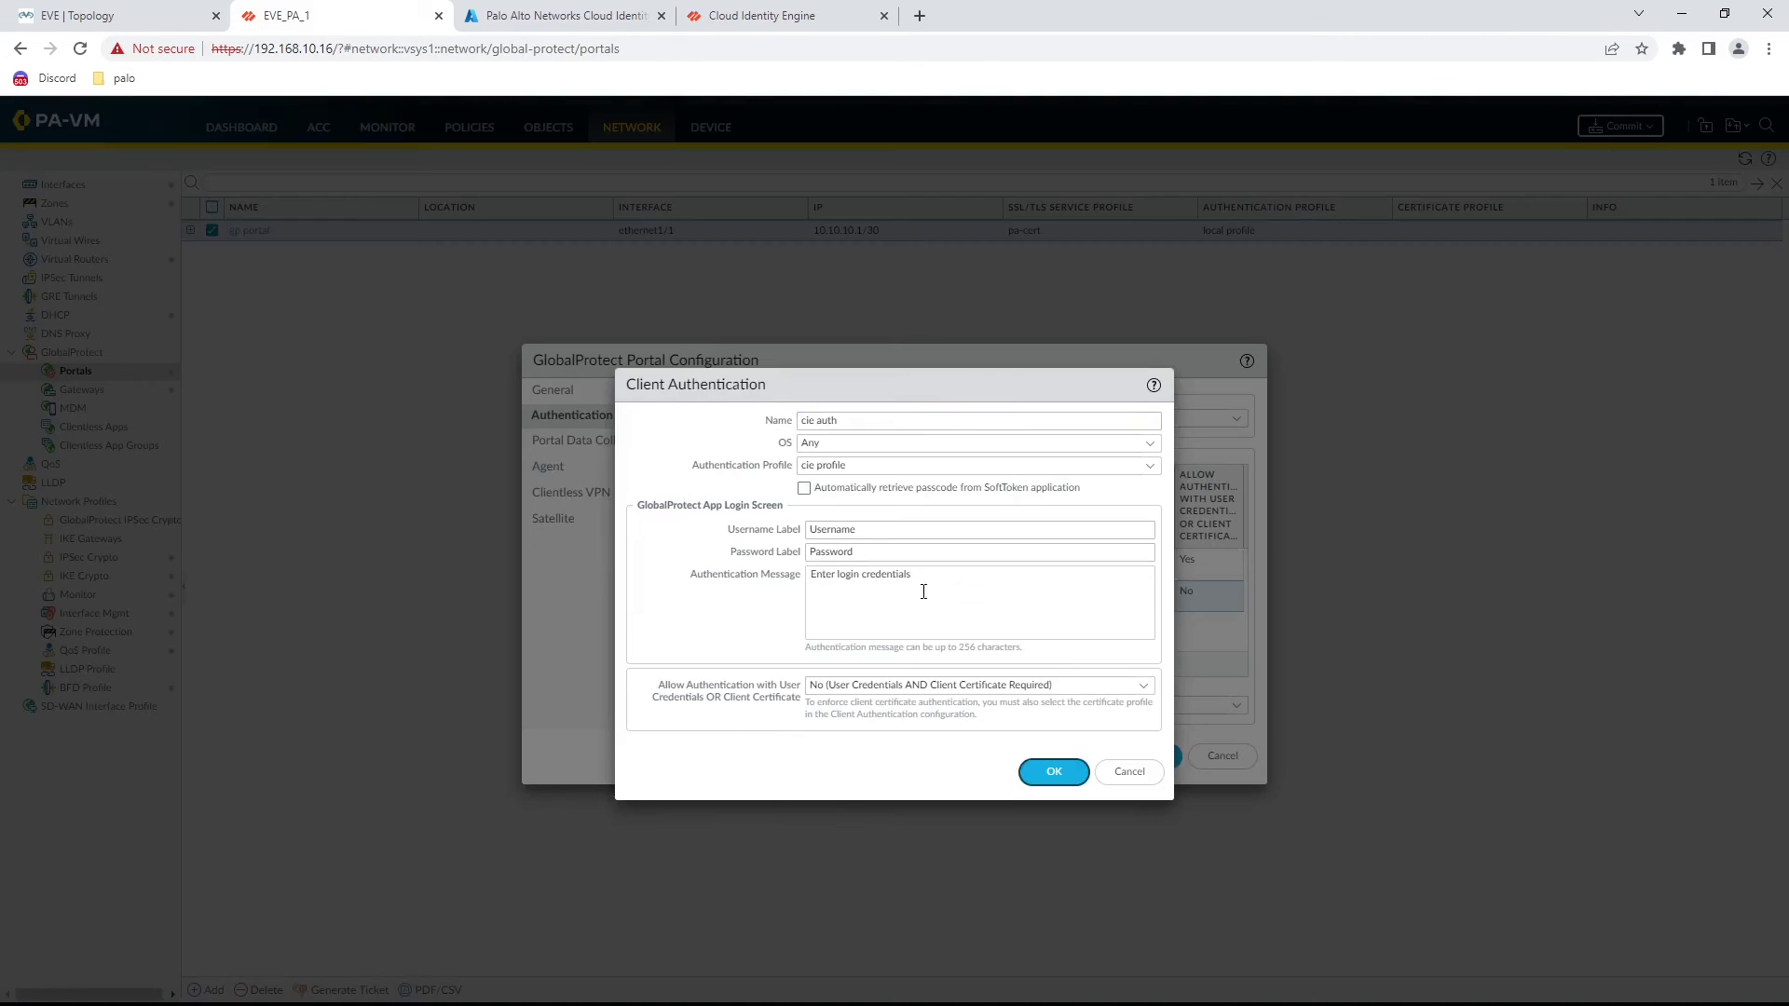
left_click(1143, 686)
left_click(965, 731)
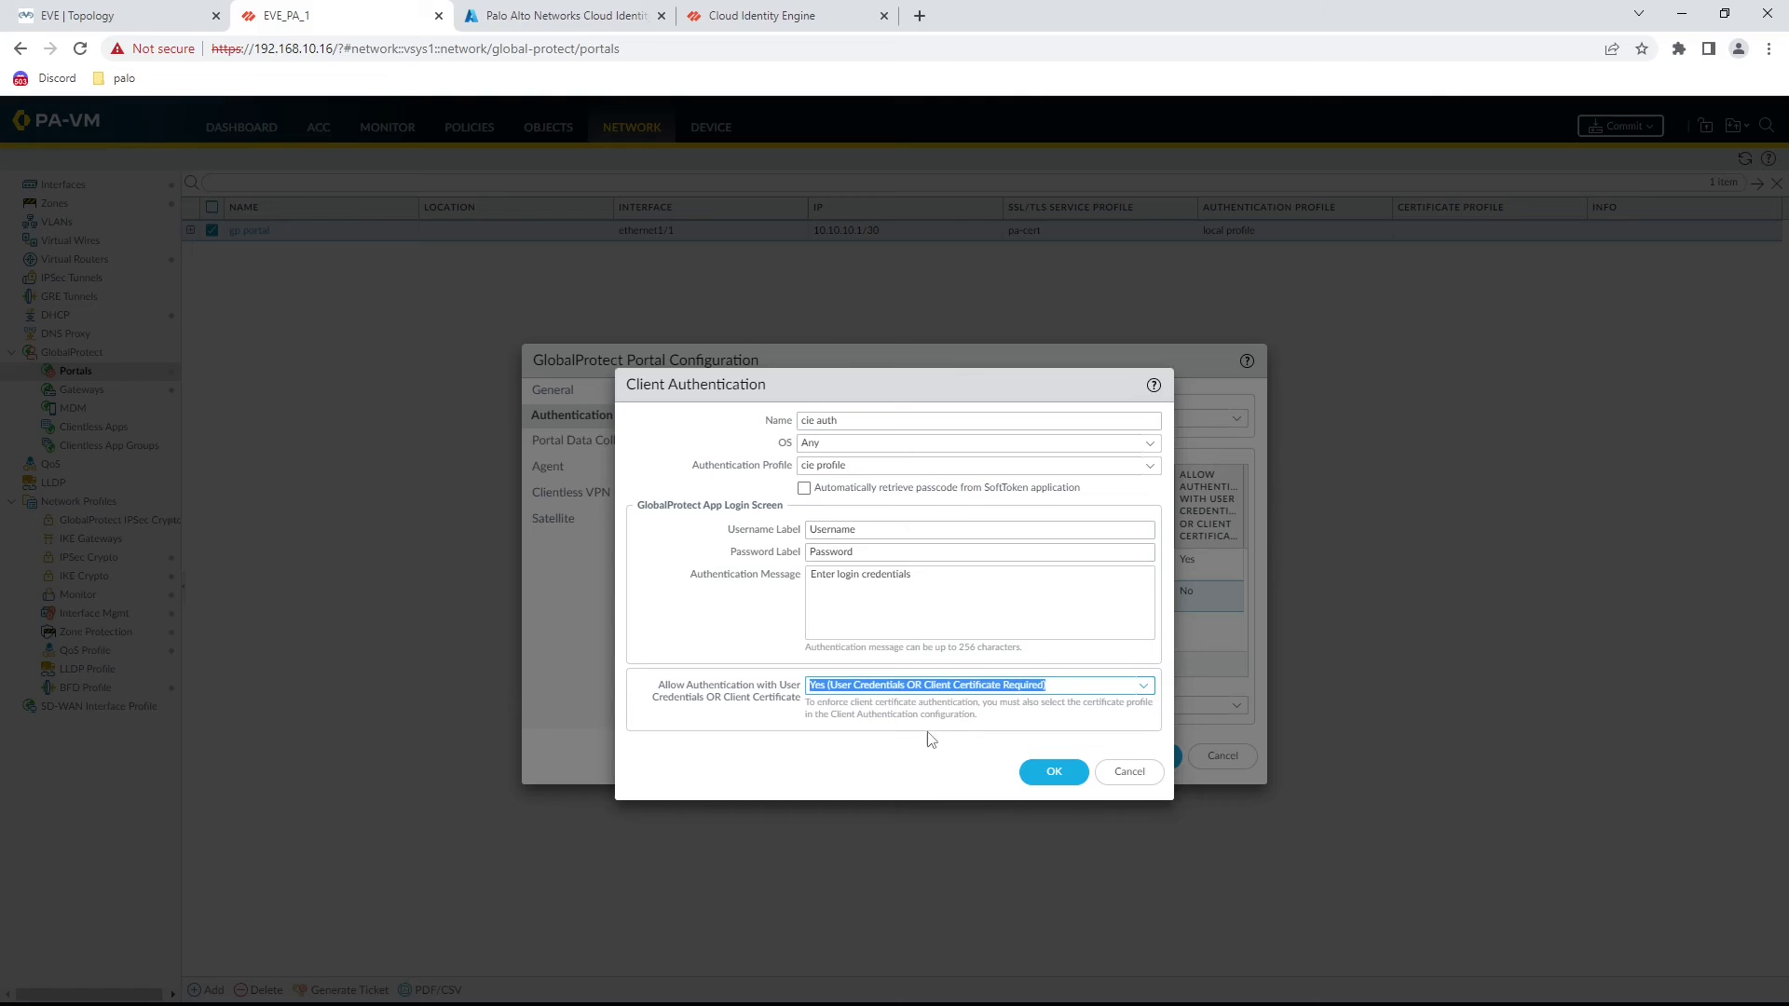
left_click(1030, 770)
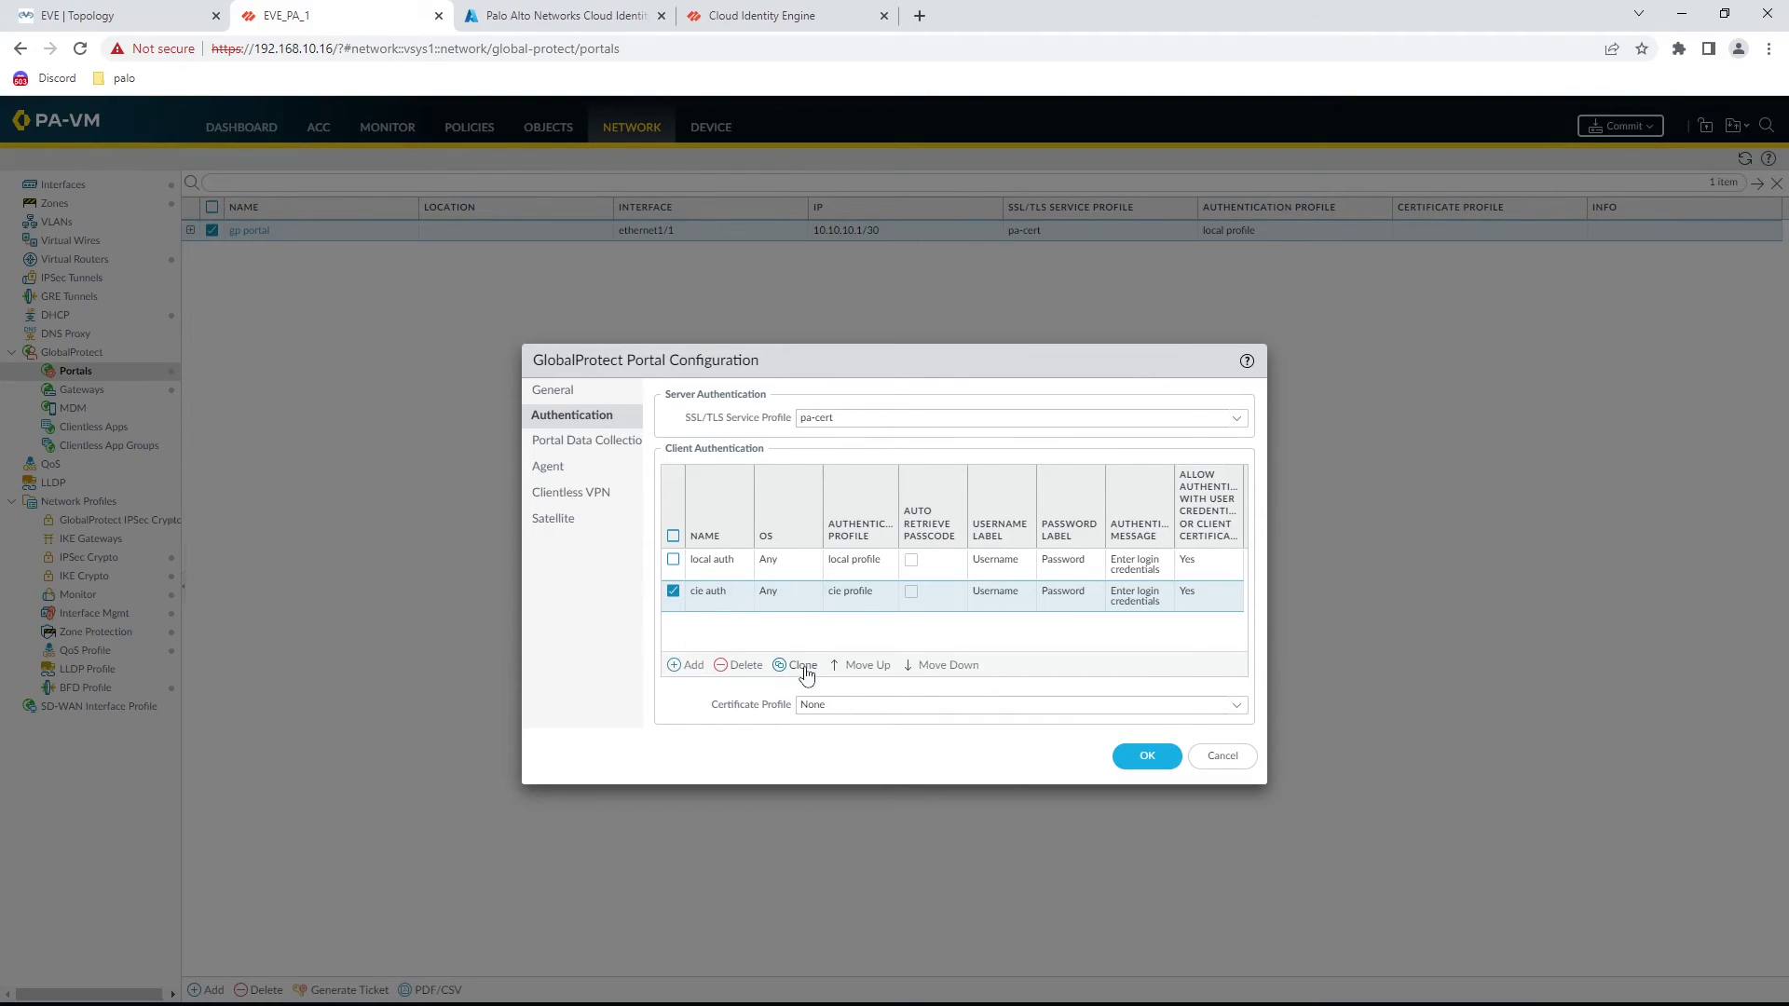
left_click(858, 667)
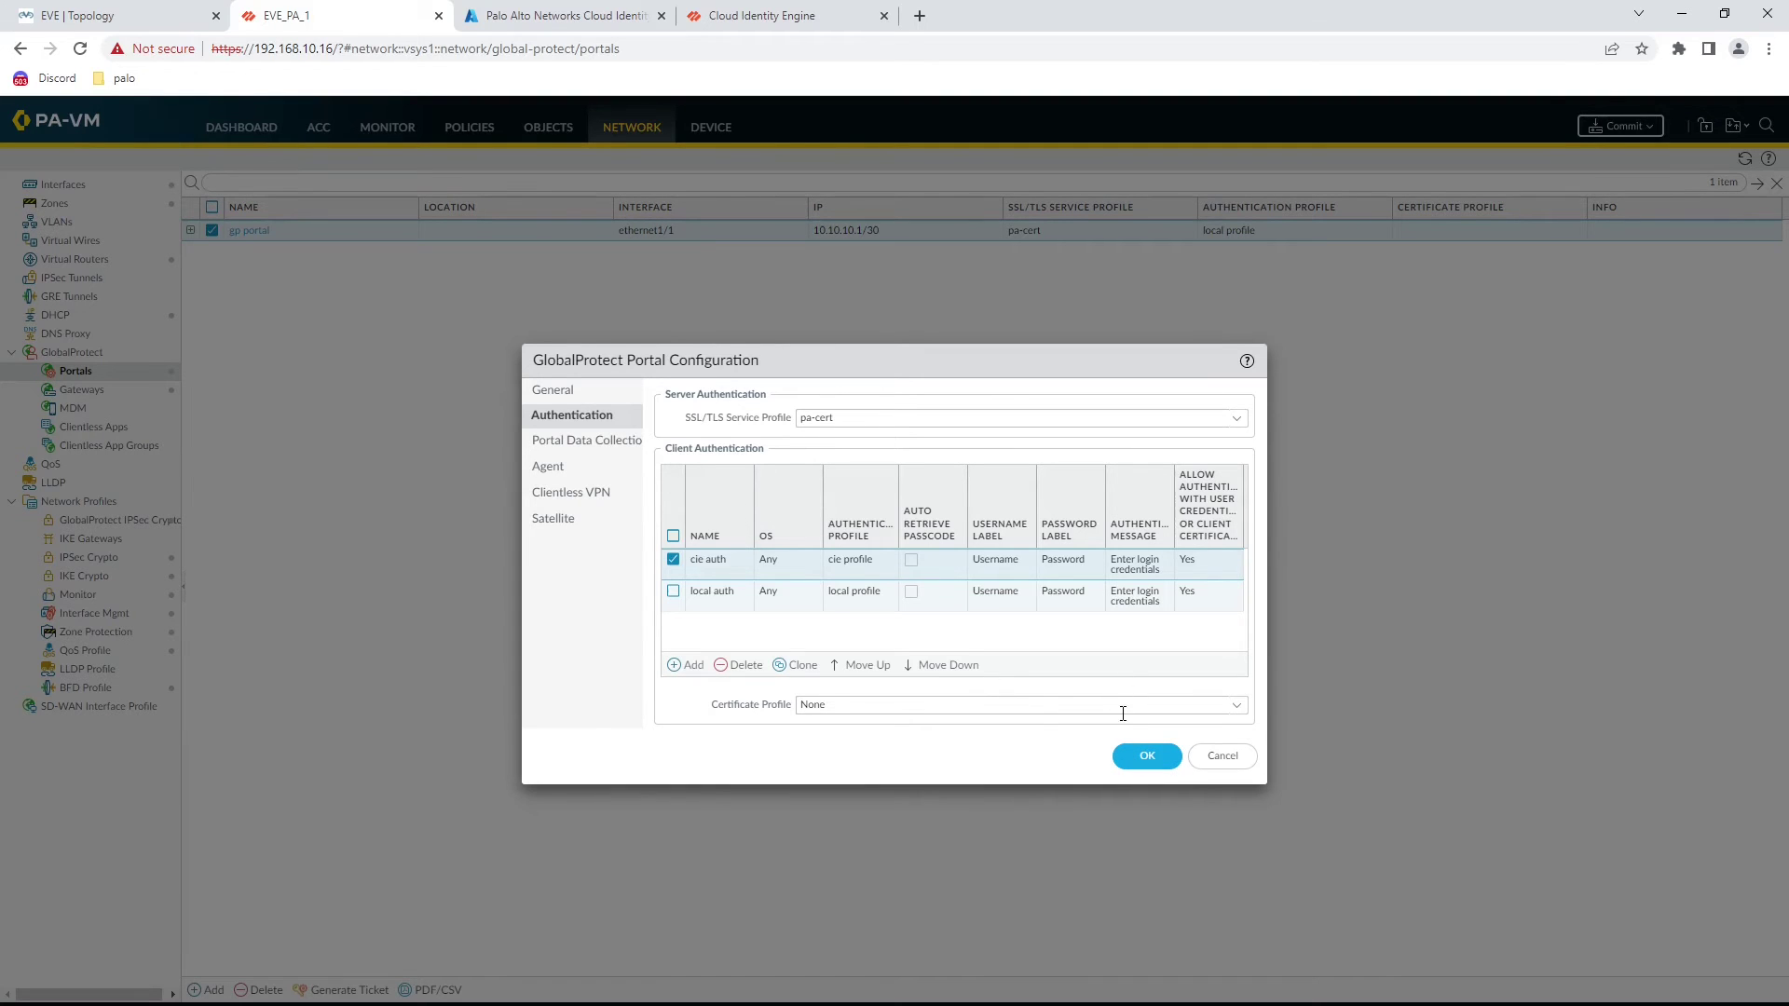
left_click(1146, 757)
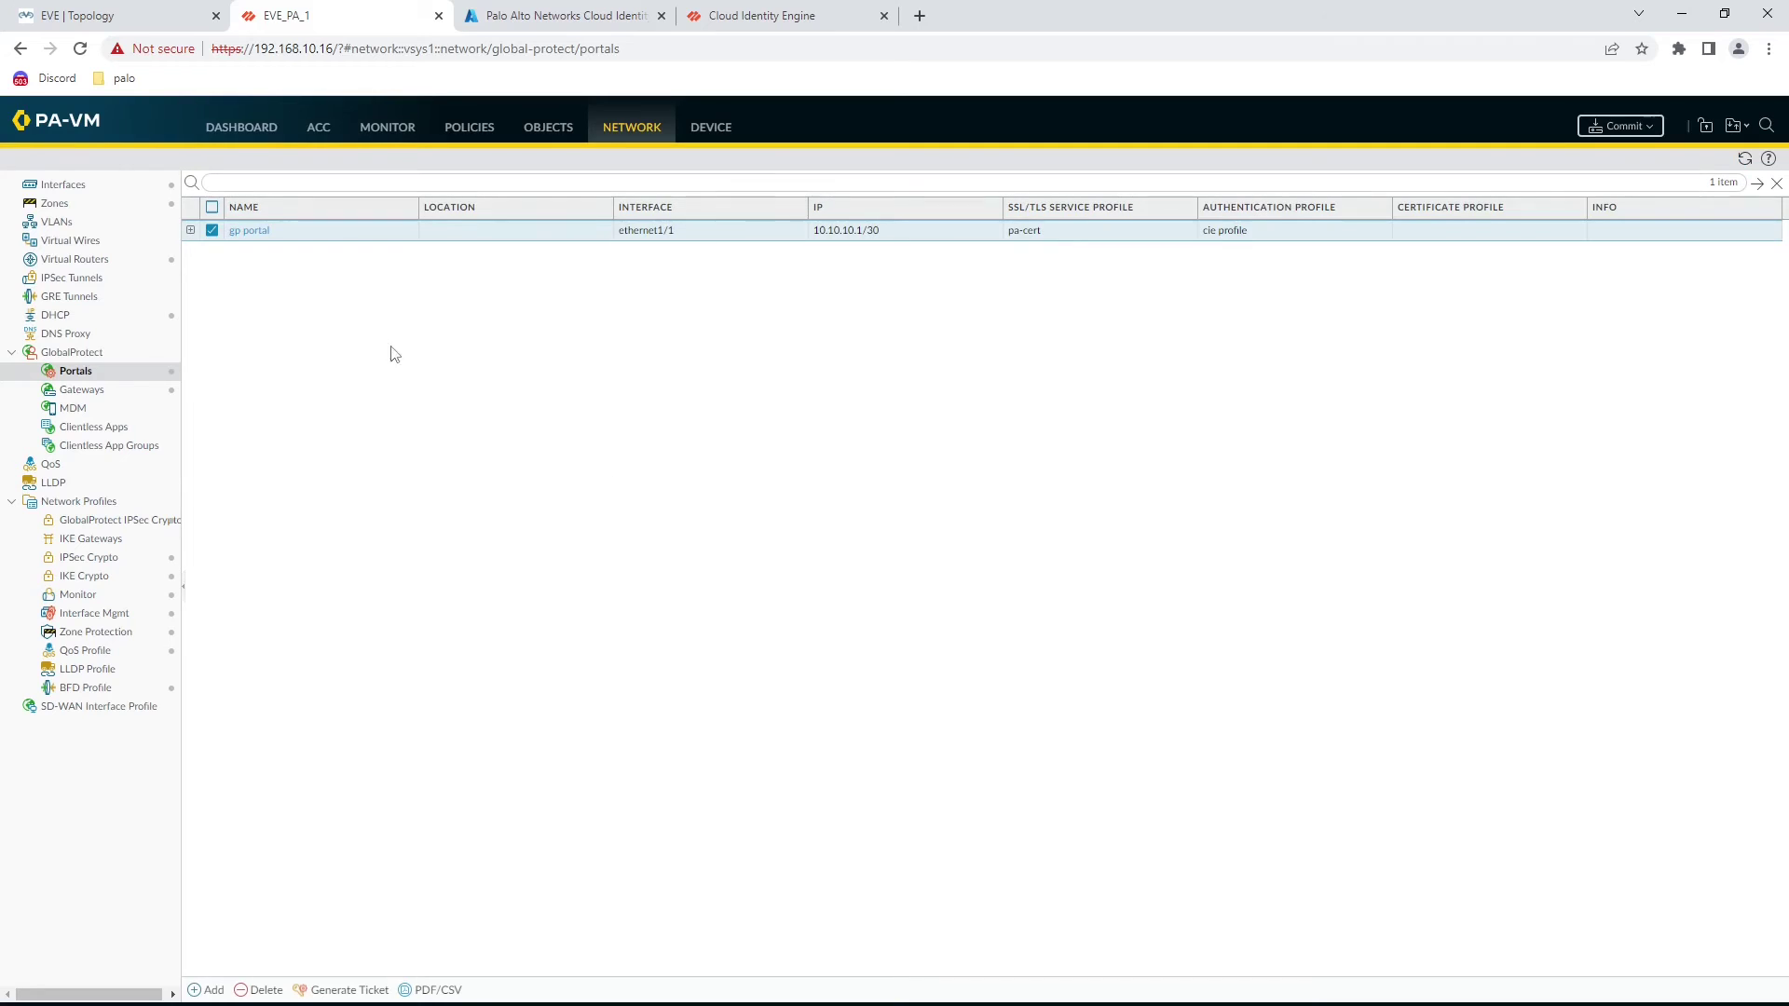
- Add a 'cie profile' client authentication entry using cie profile to gp gateway
left_click(80, 388)
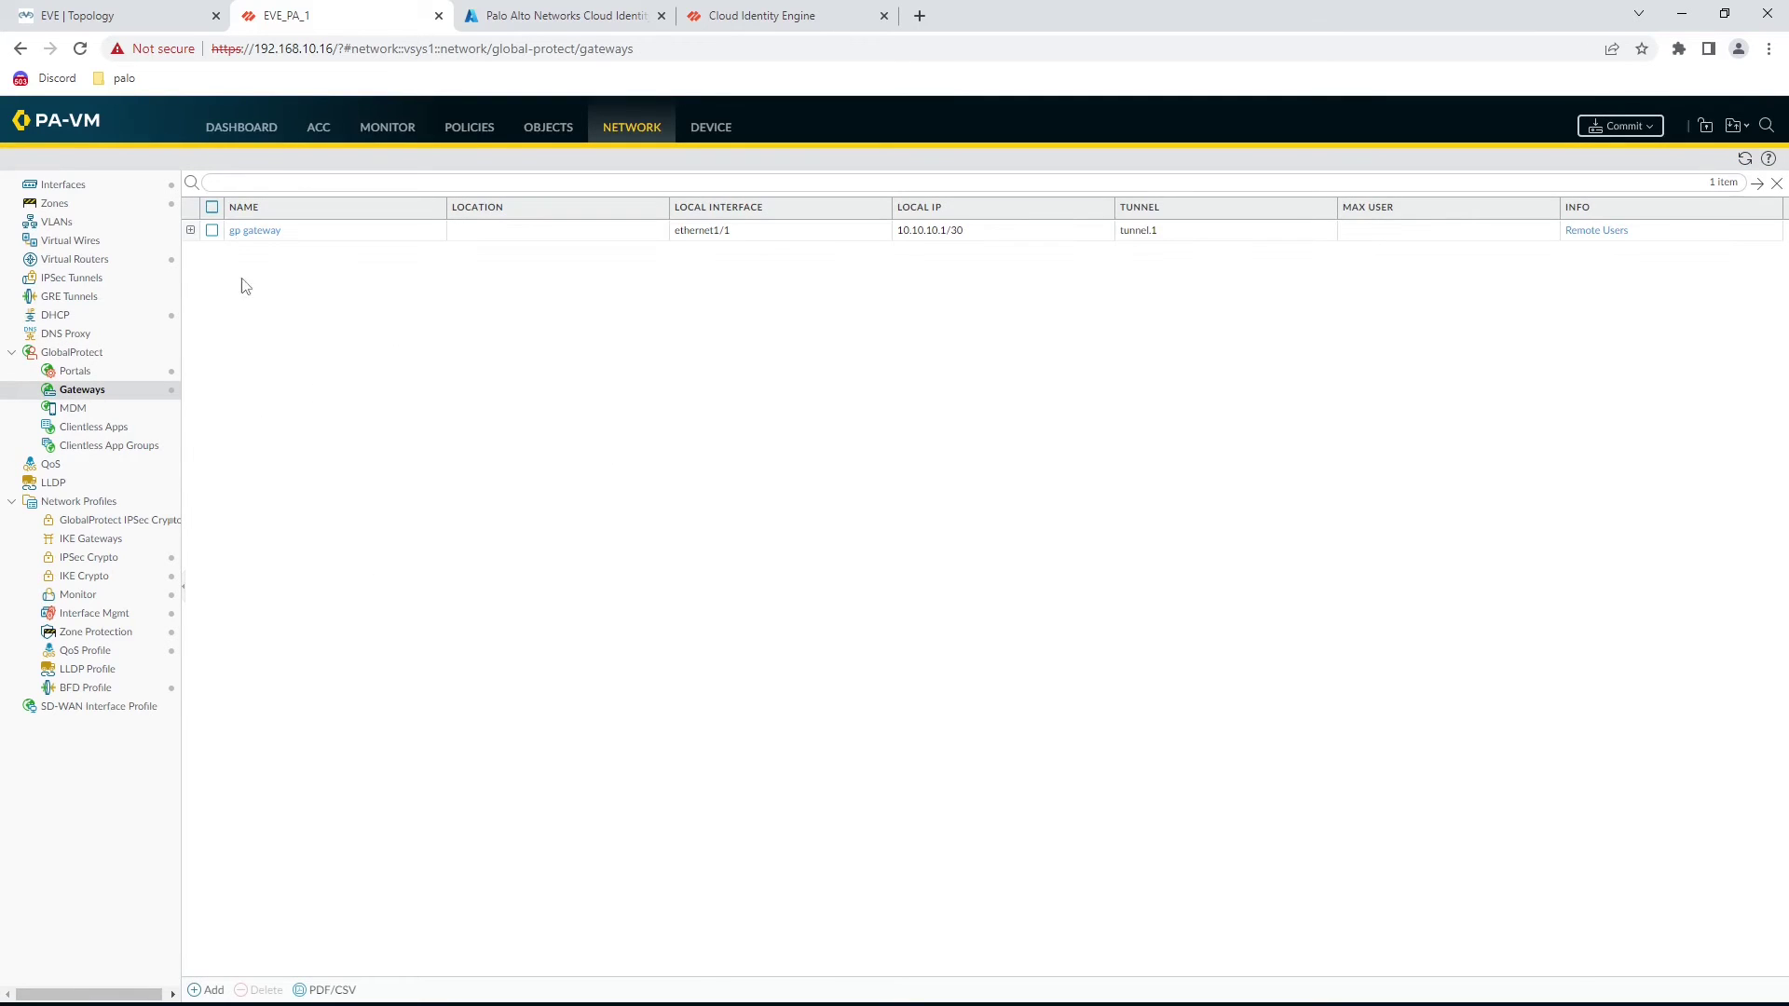
left_click(248, 231)
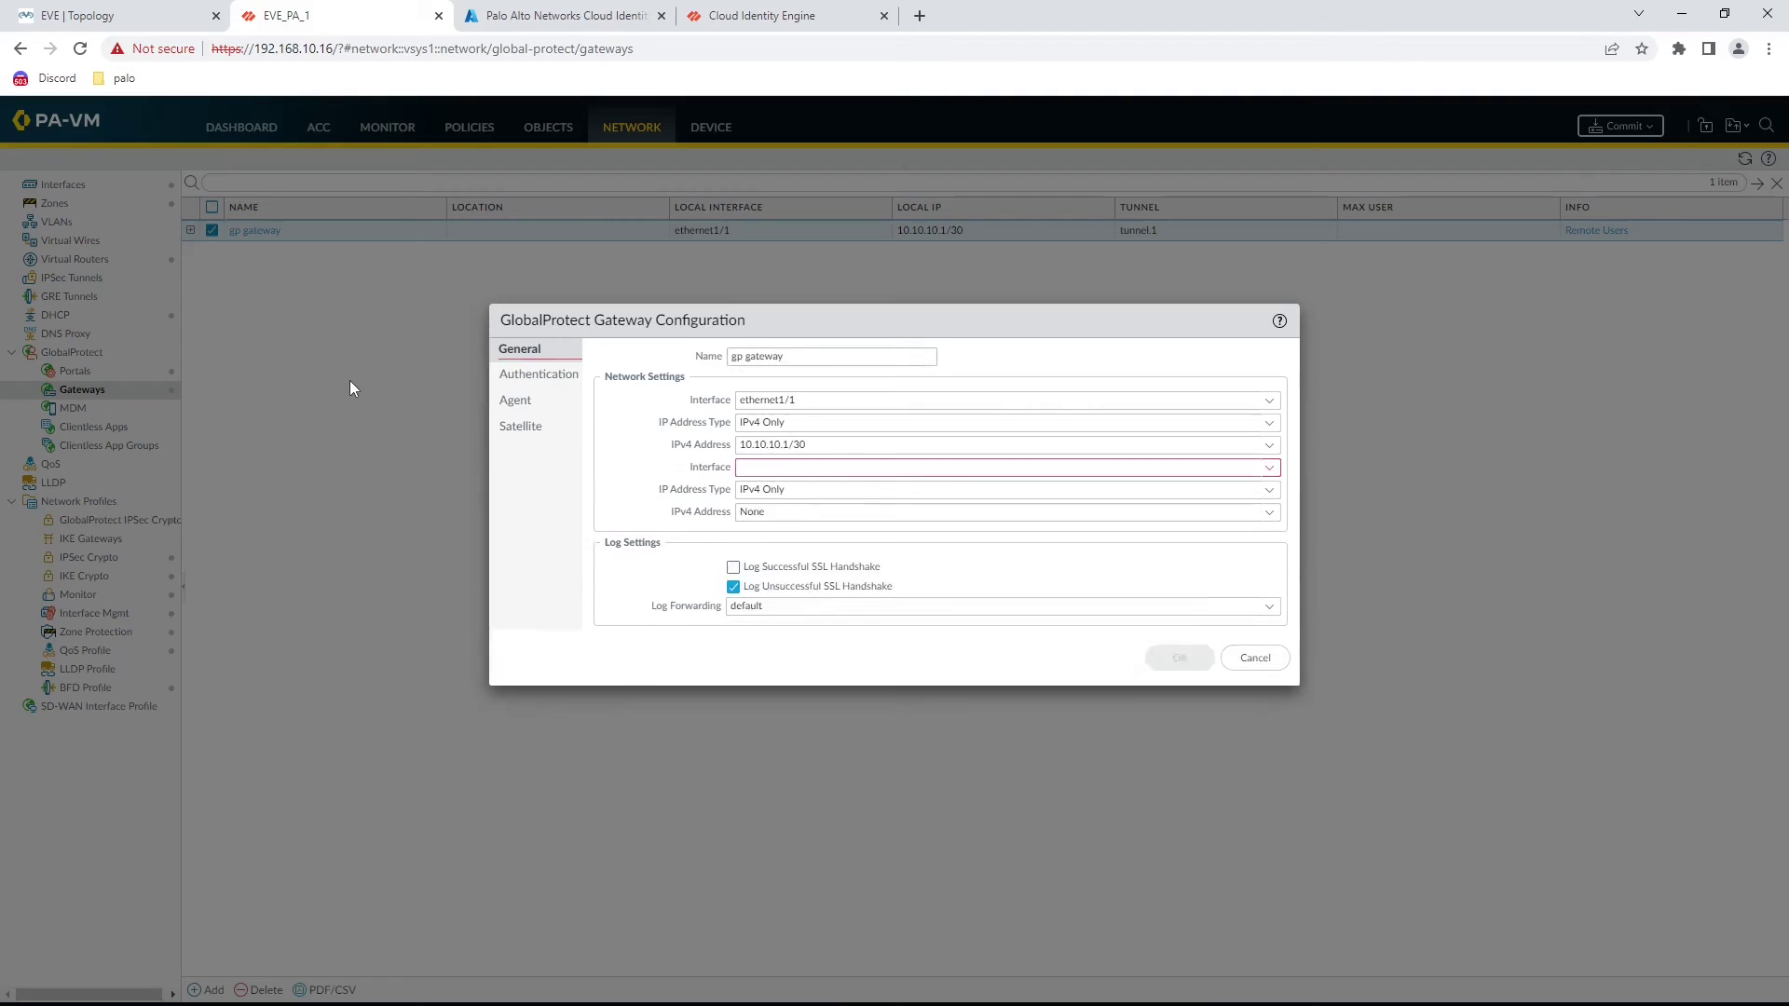
left_click(540, 375)
left_click(632, 624)
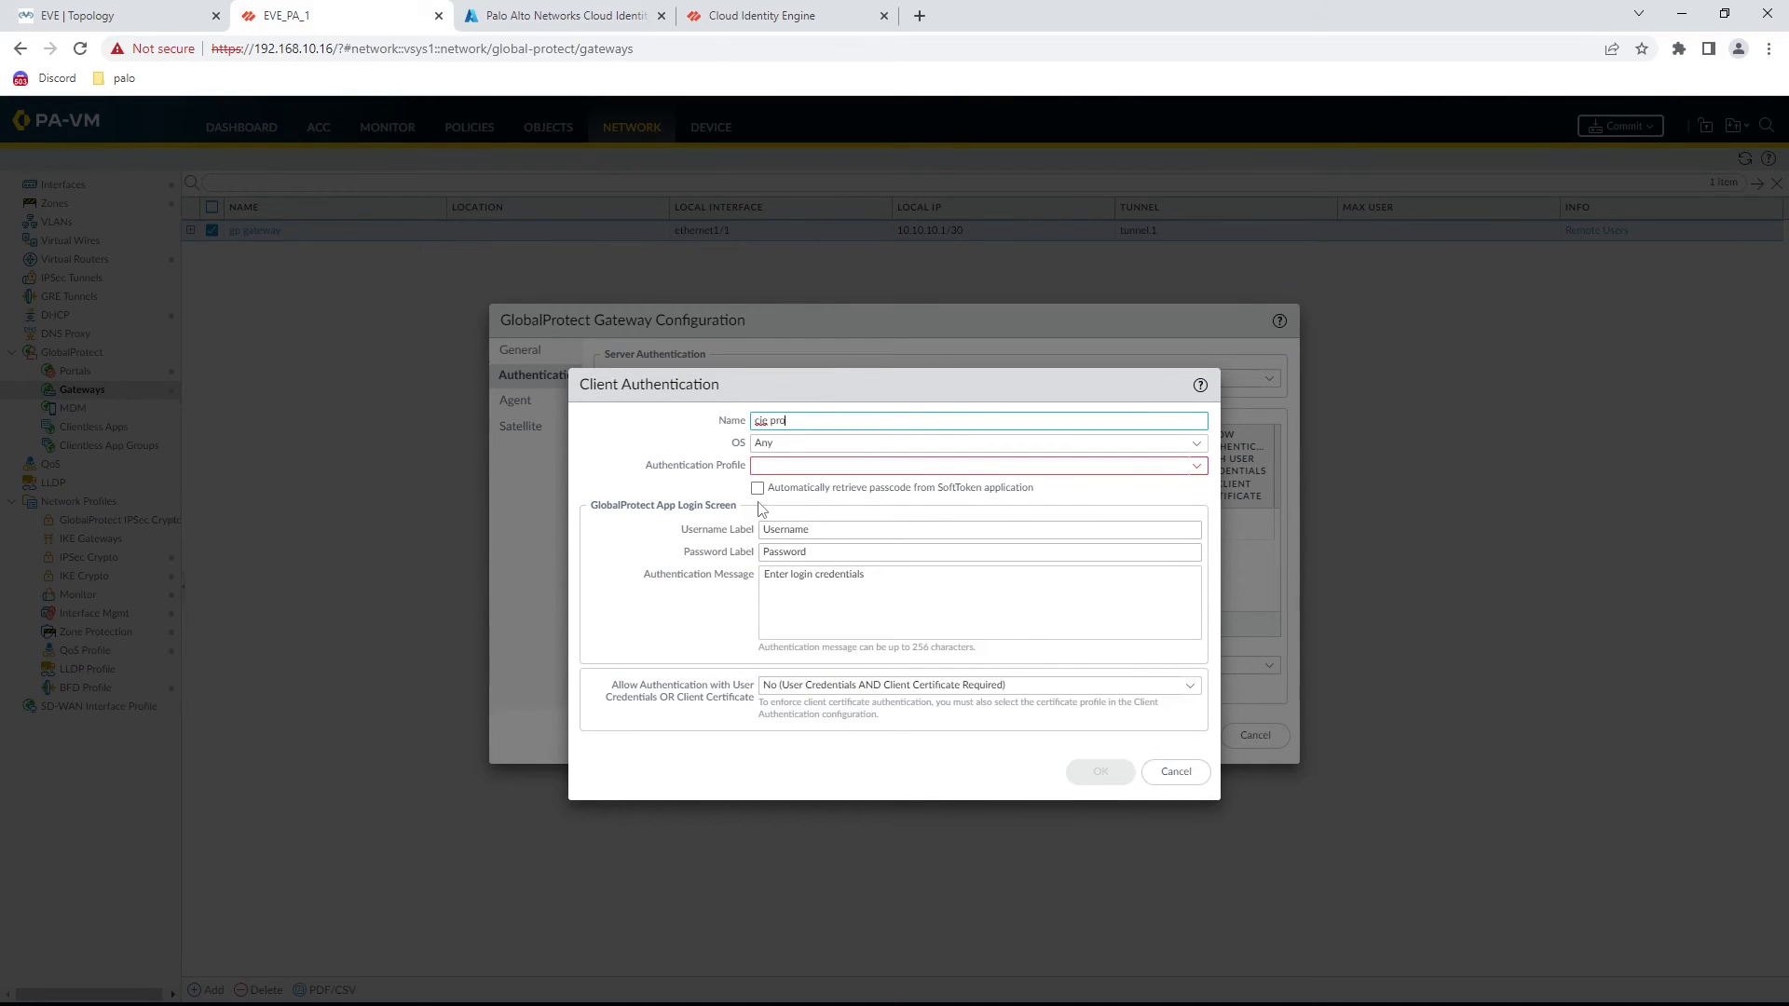
left_click(1196, 465)
left_click(844, 502)
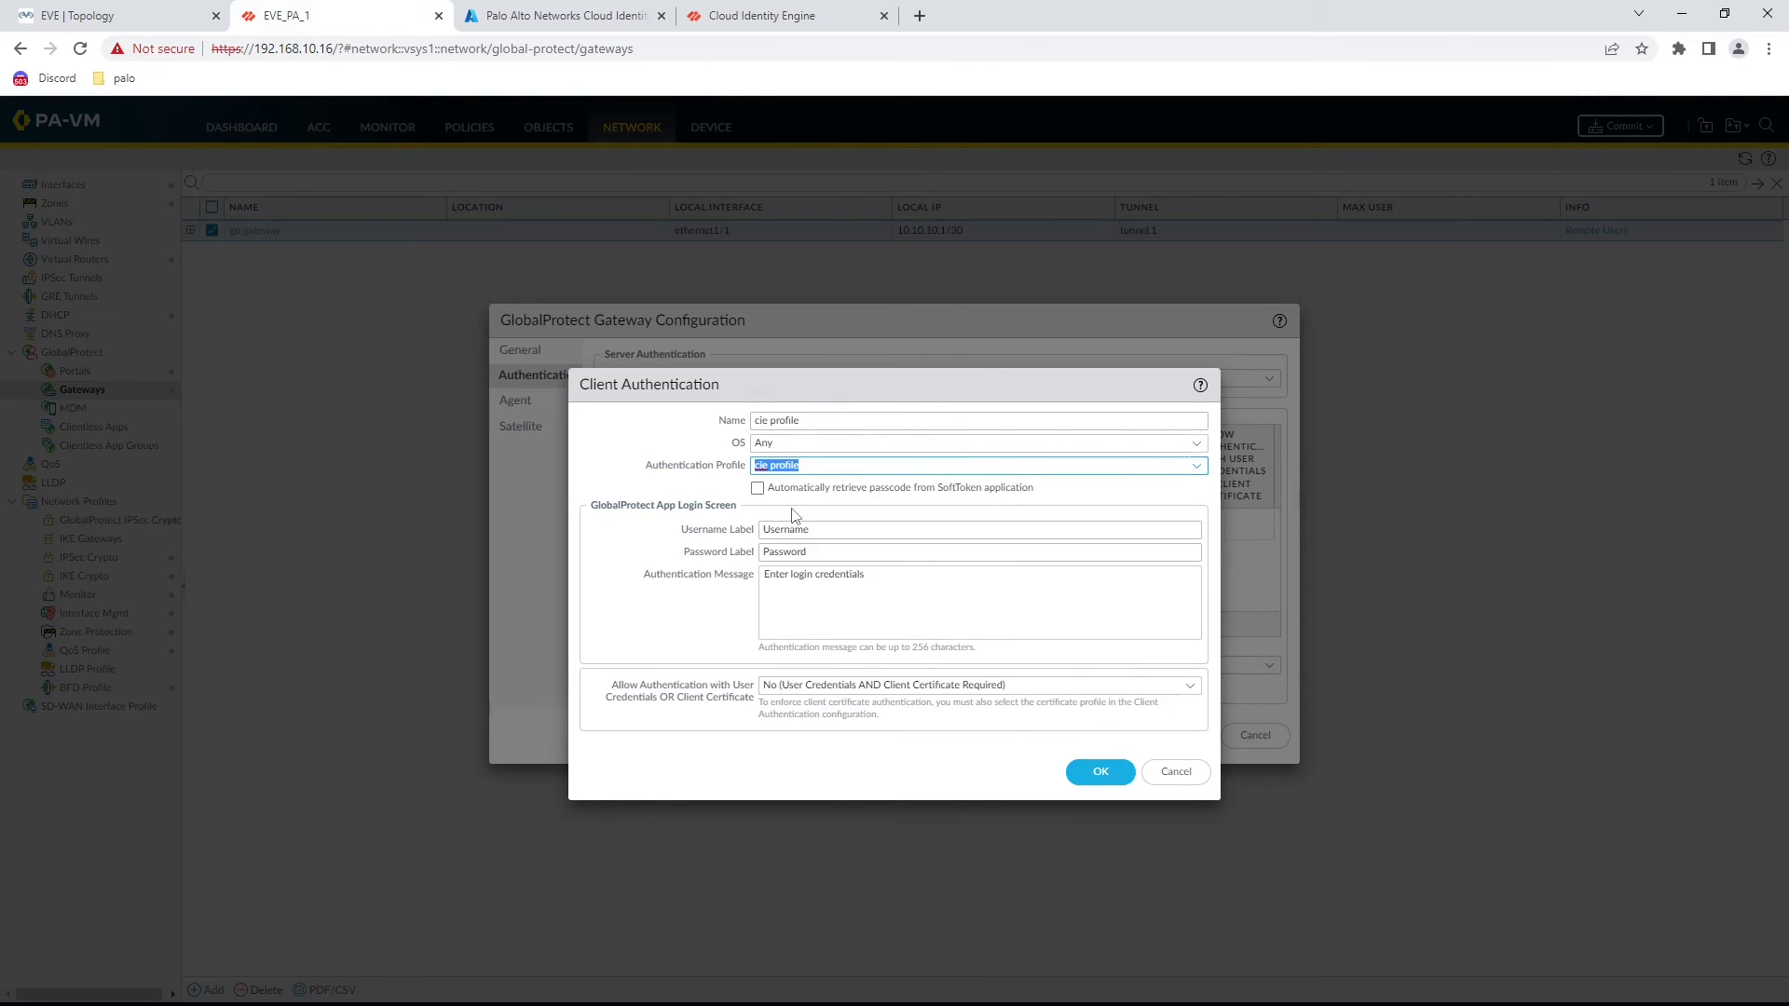
- Allow credentials or certificate, move the entry above local, and save the gateway
left_click(1185, 687)
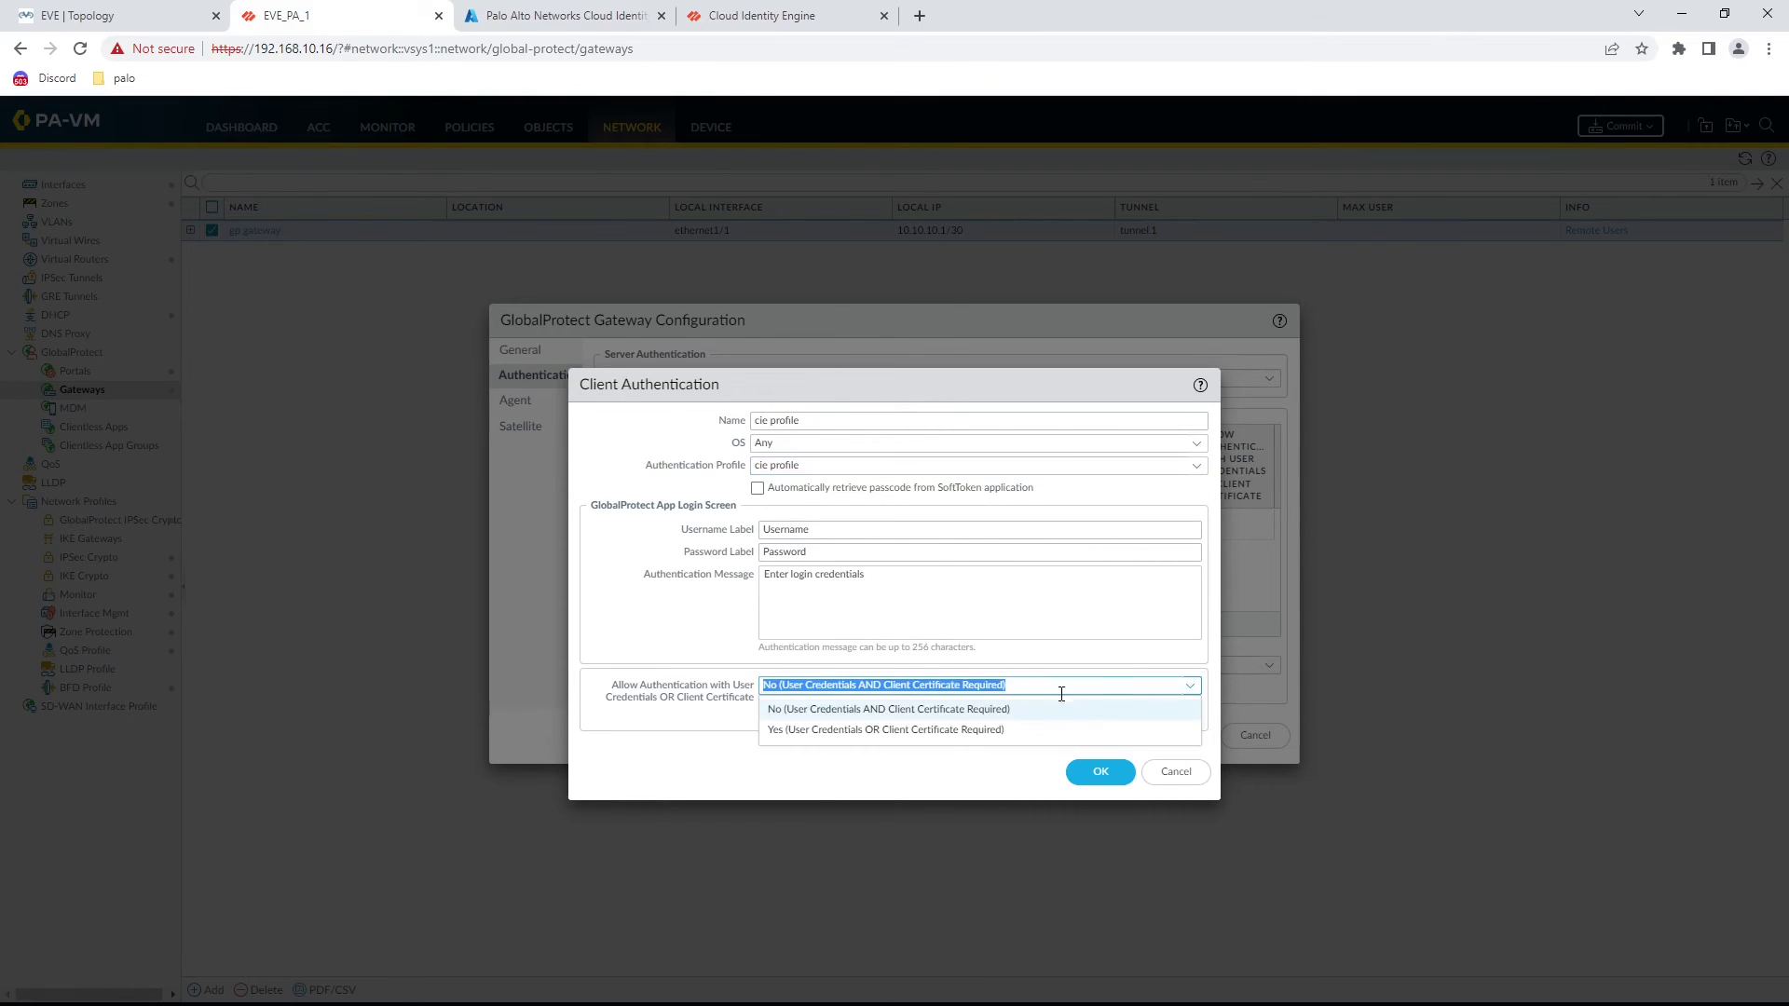
left_click(960, 723)
left_click(1100, 772)
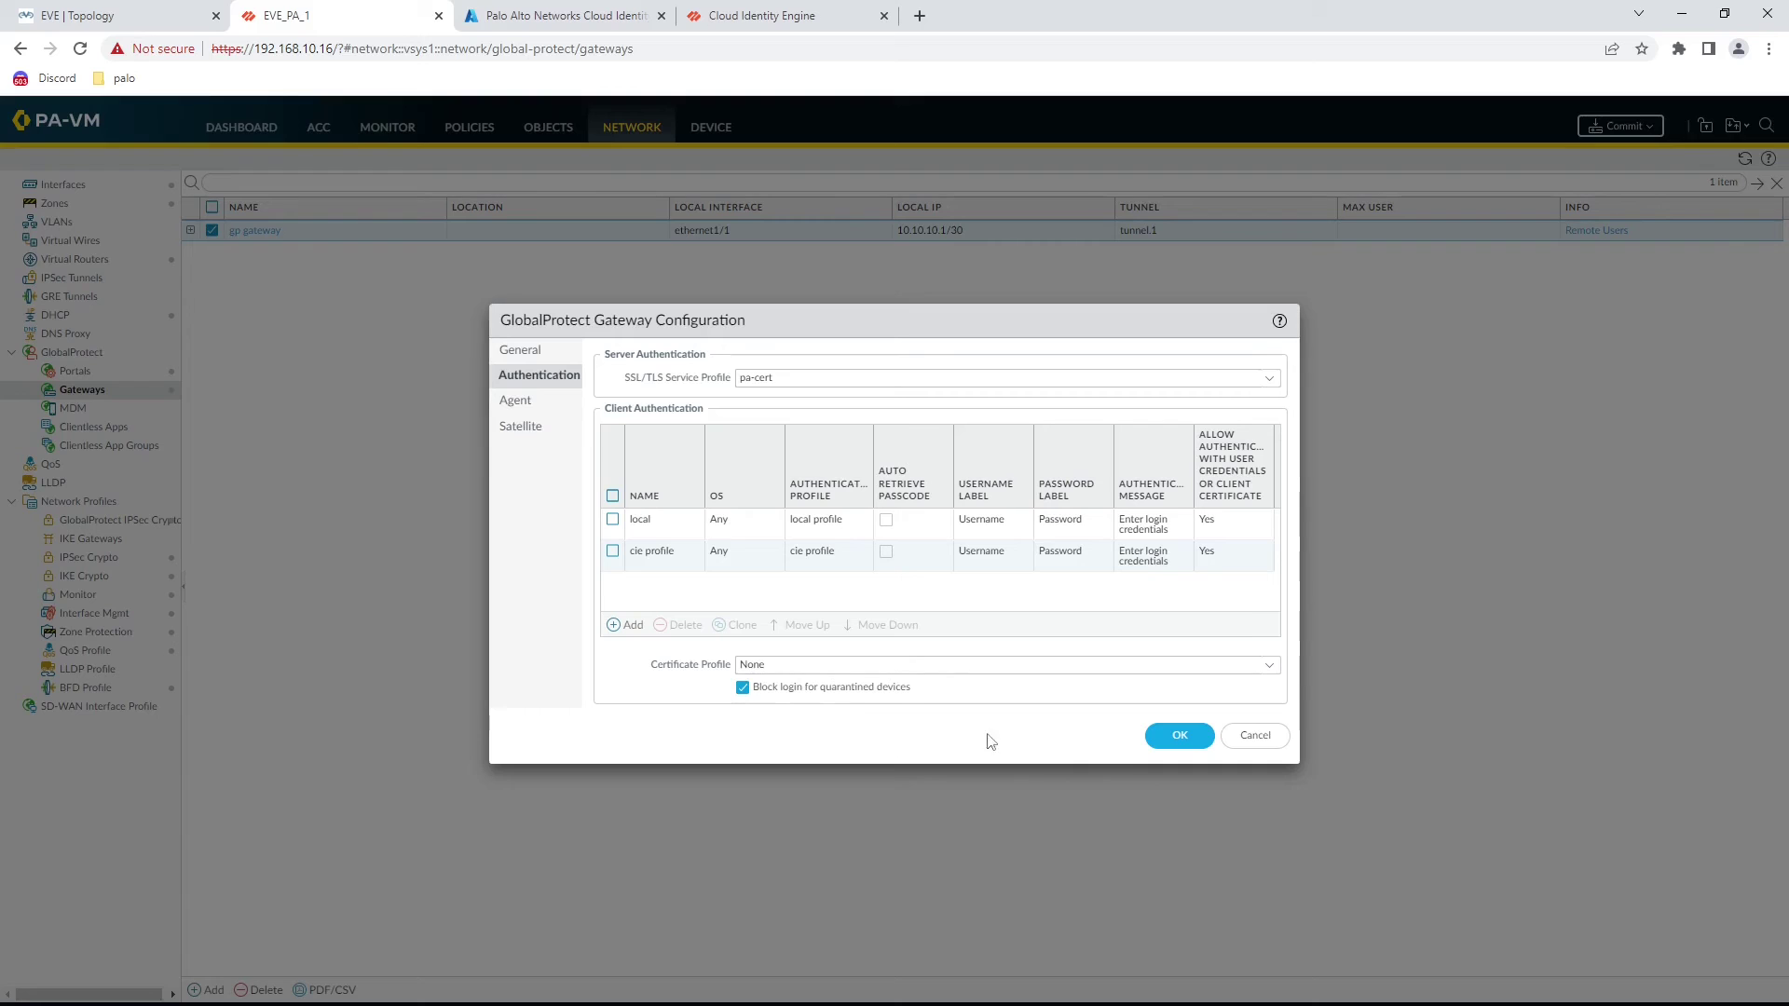
left_click(624, 564)
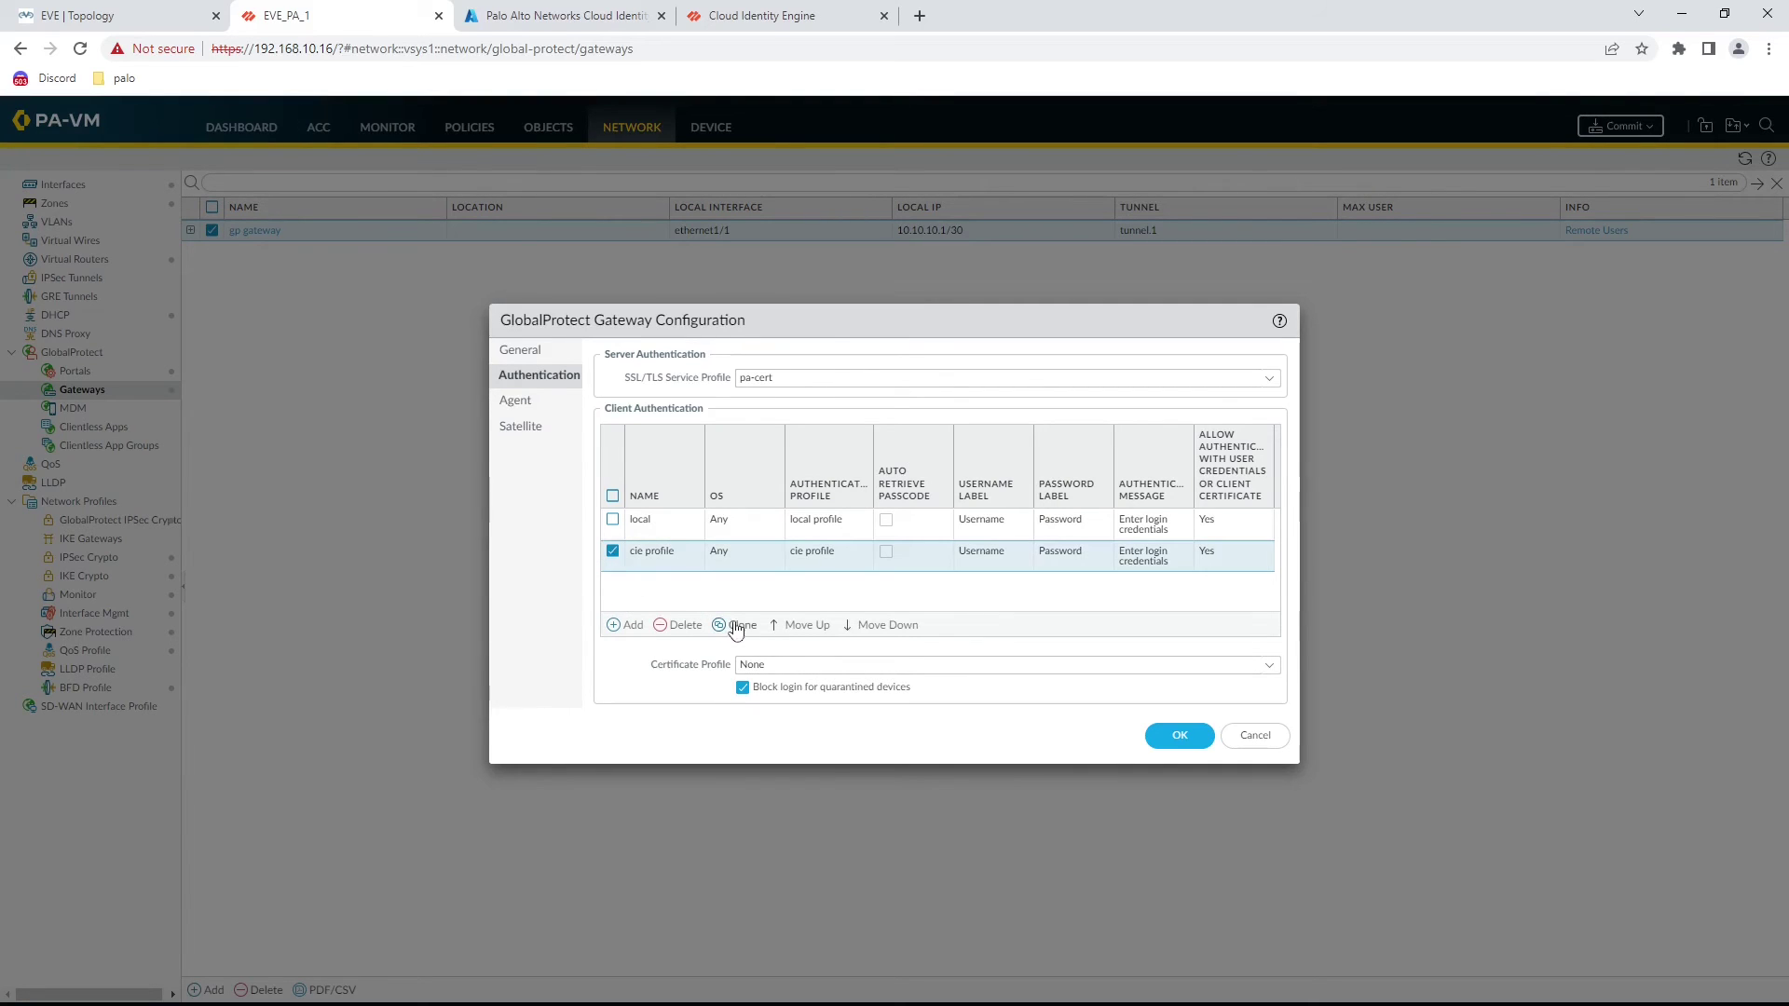
left_click(800, 625)
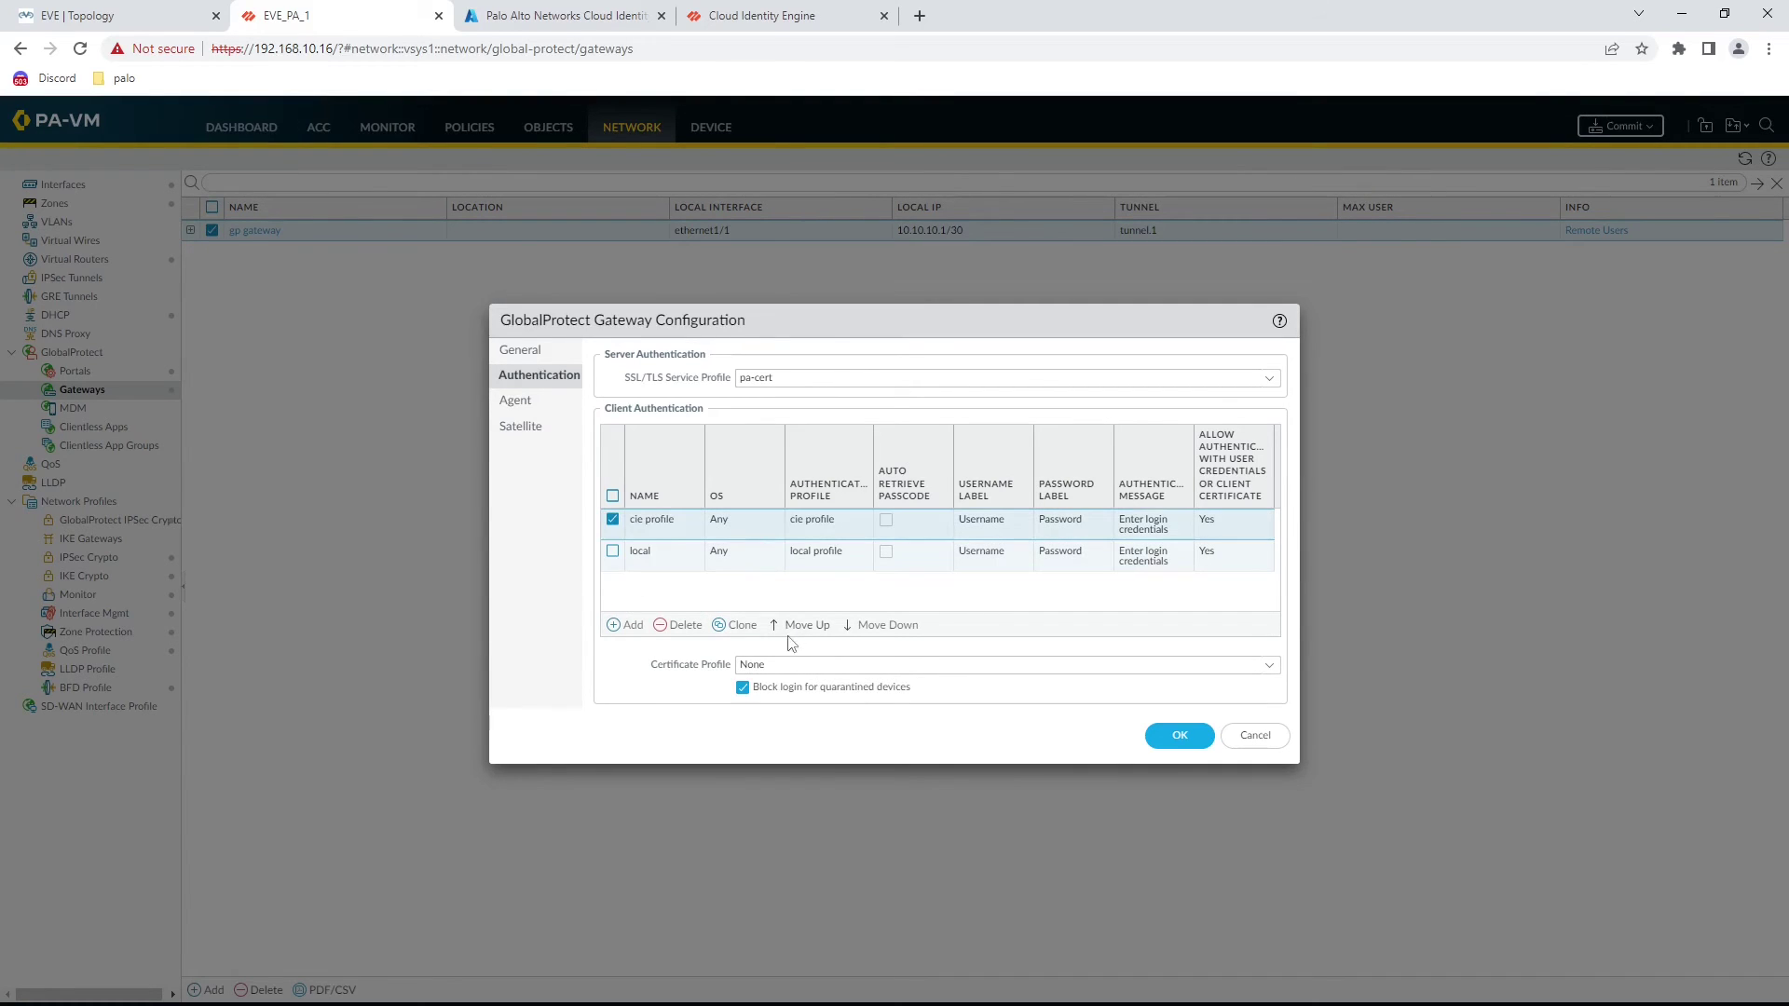
left_click(1180, 738)
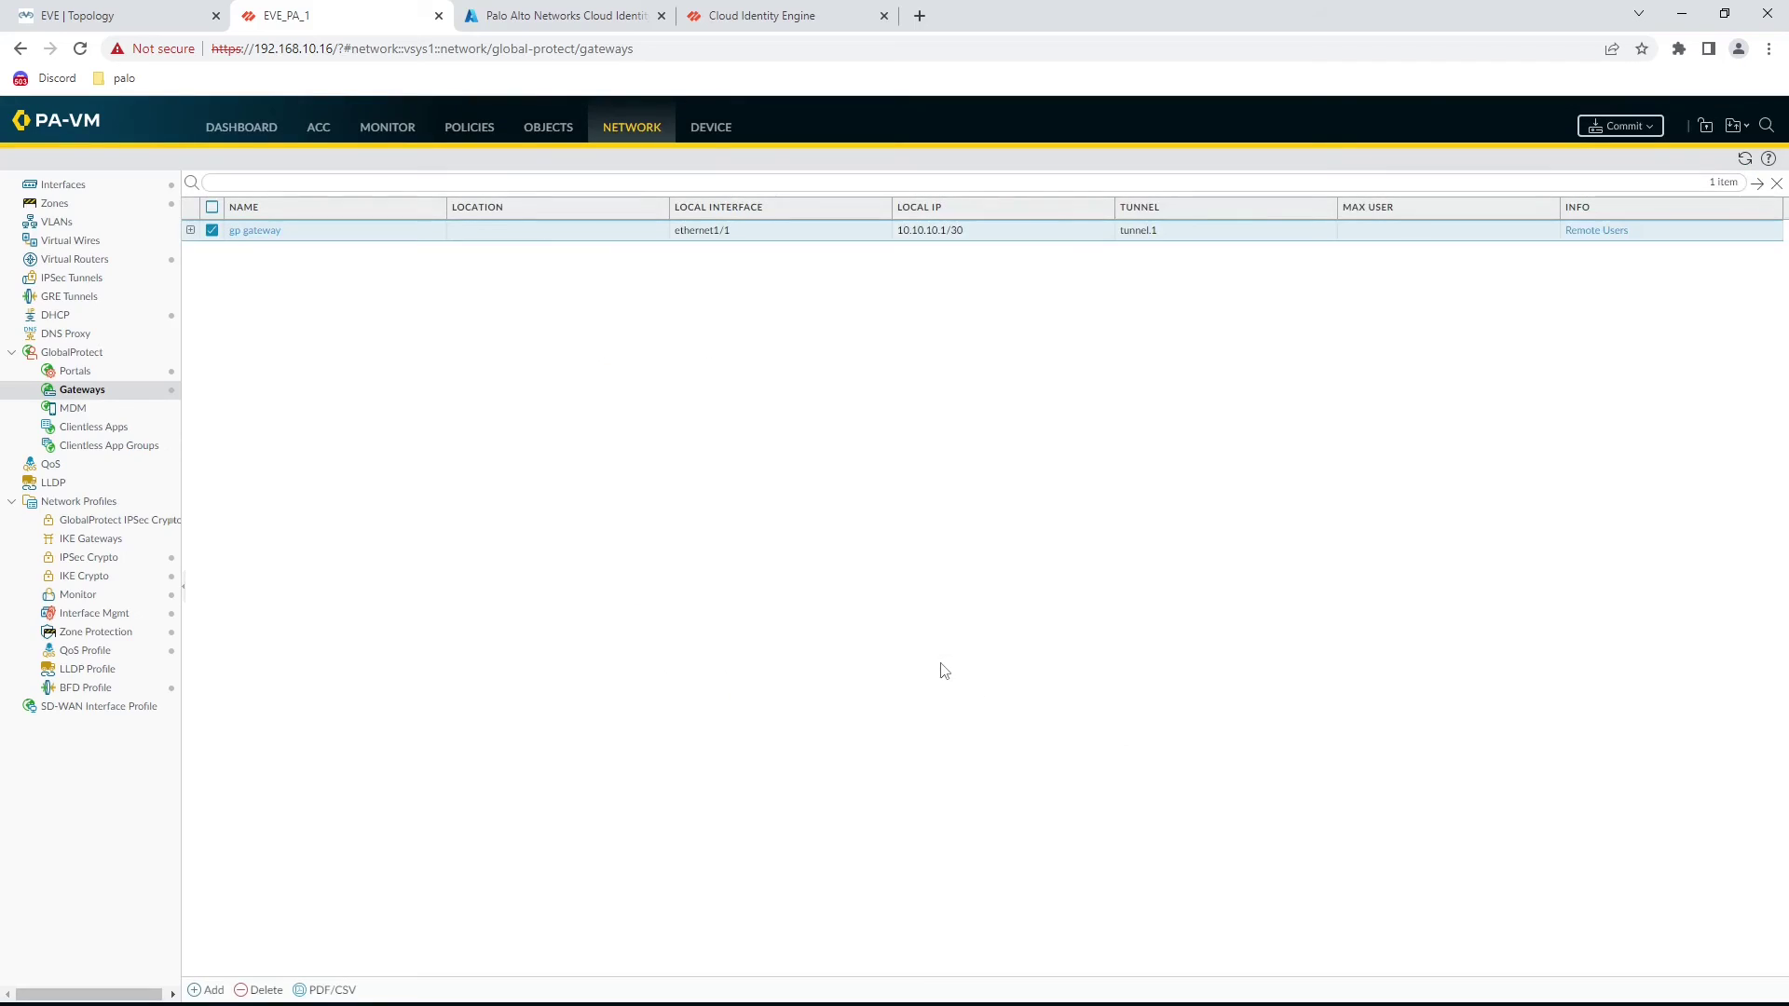
- Commit all changes to the firewall and return to the GlobalProtect portals list
left_click(1622, 127)
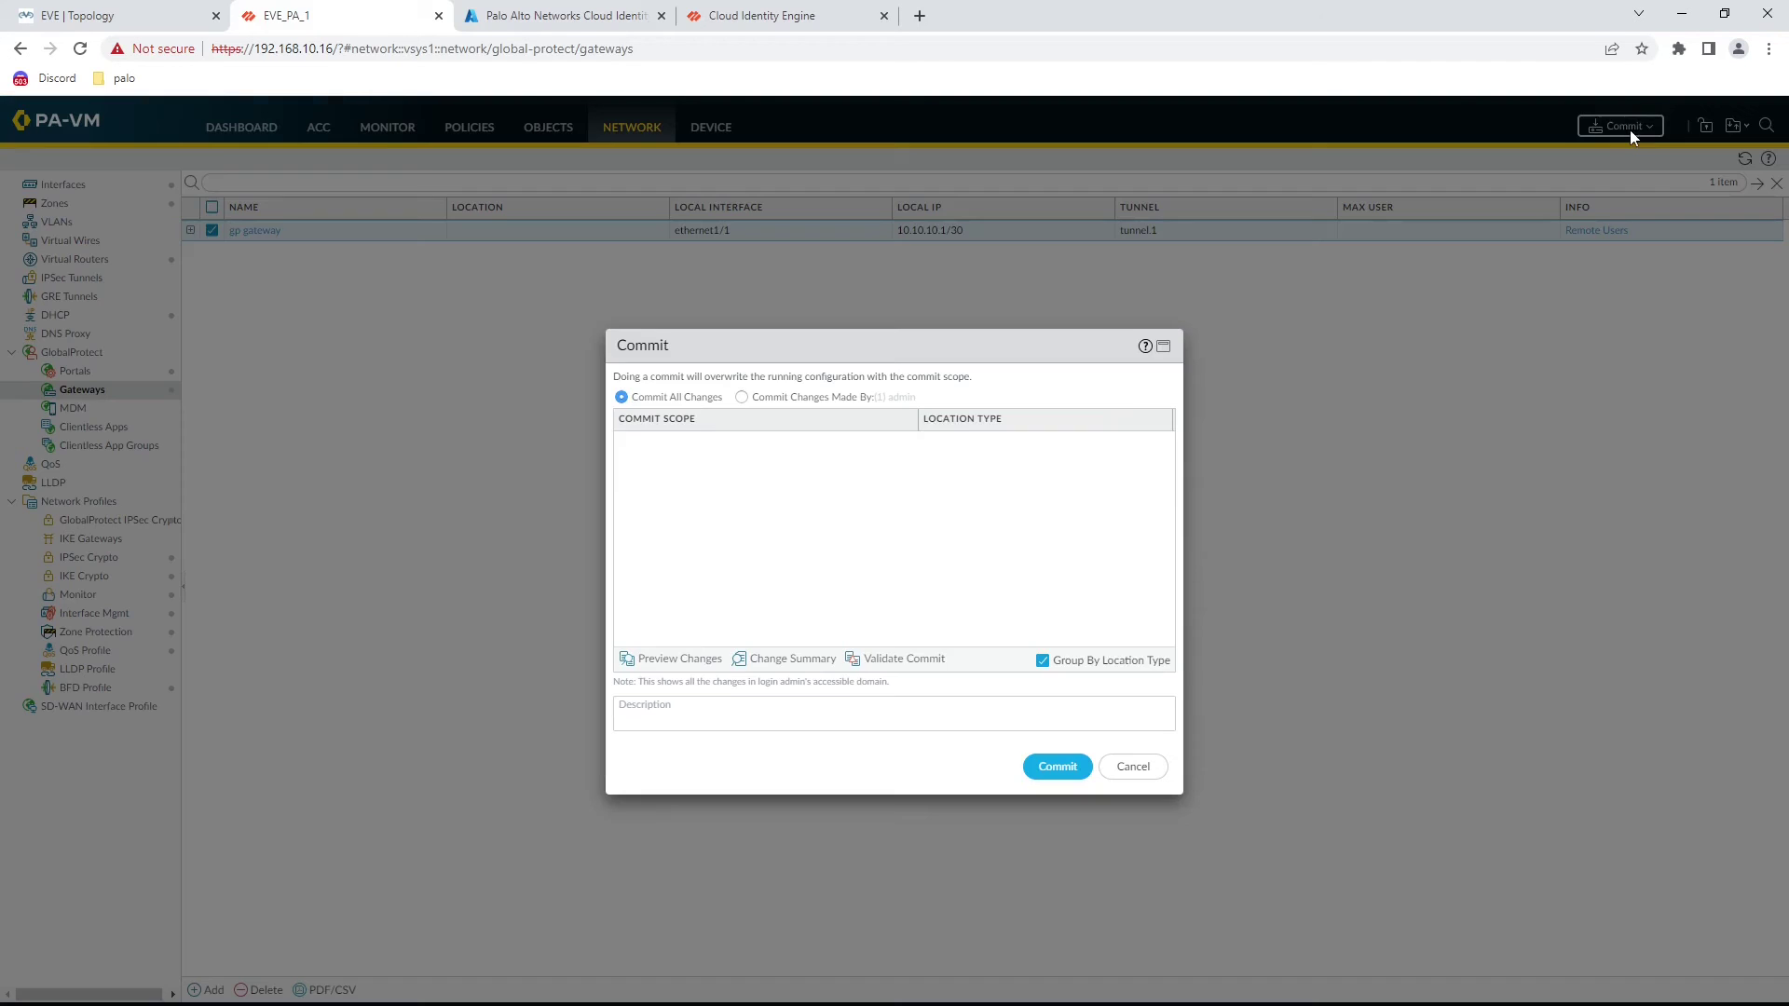
left_click(1056, 767)
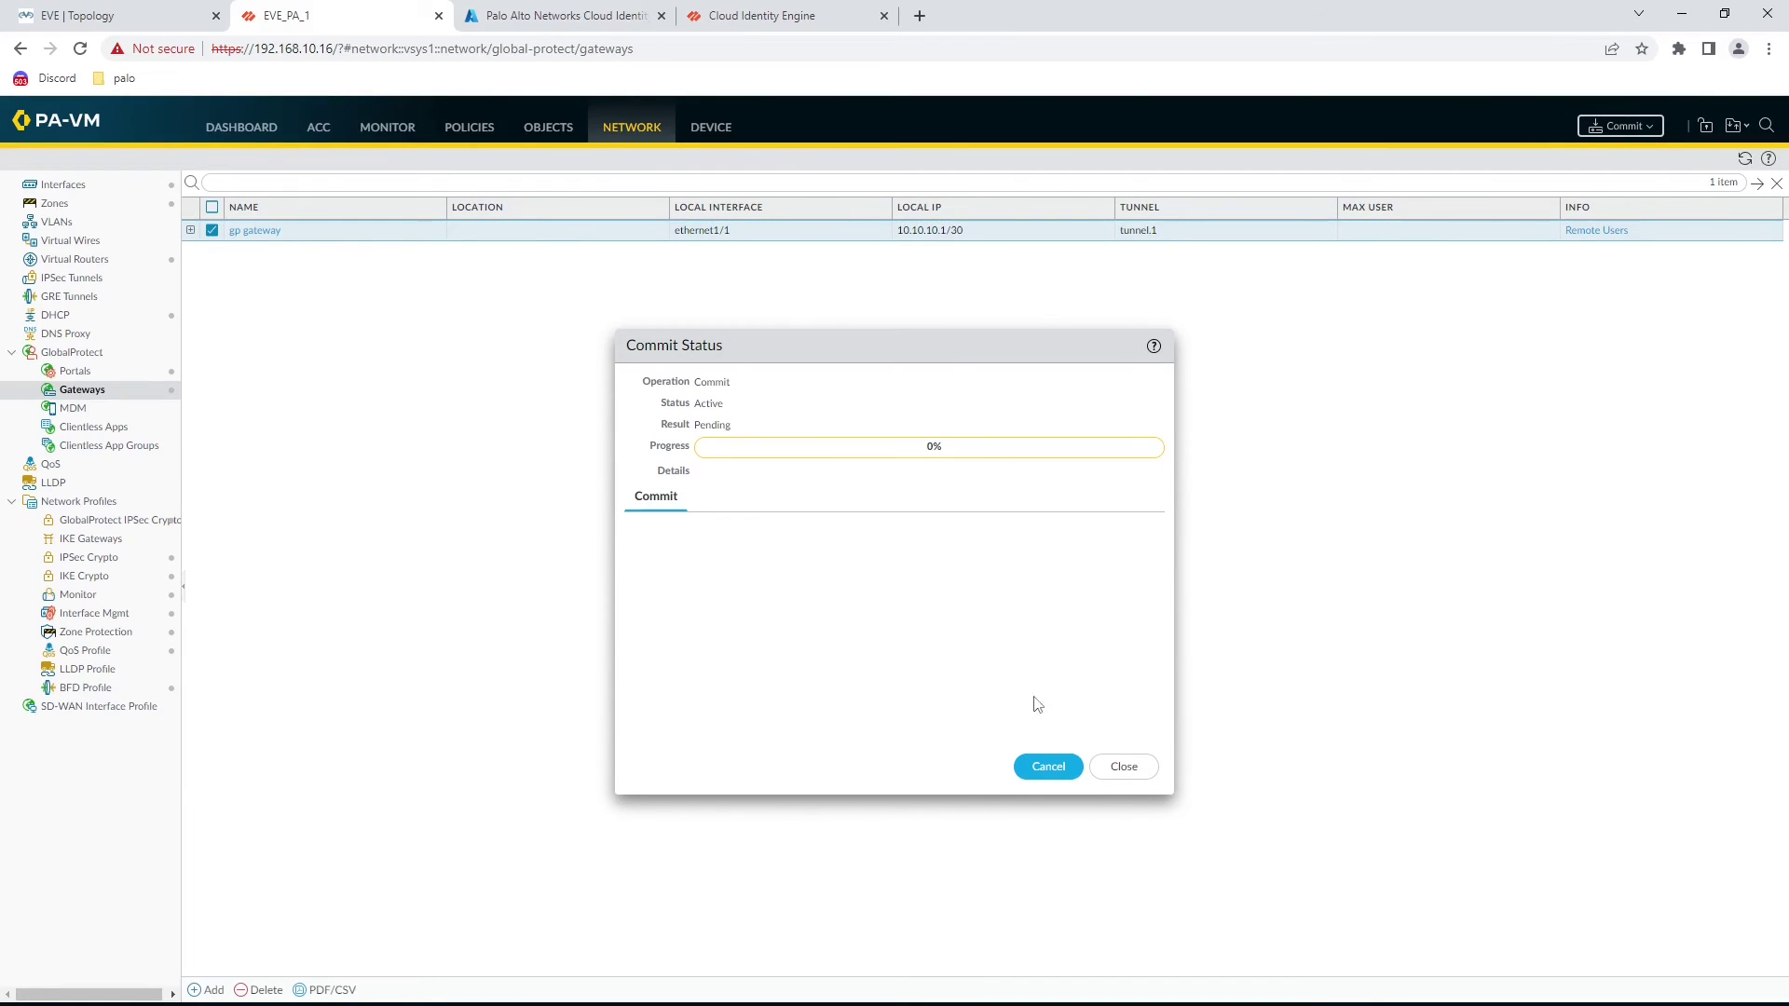
left_click(59, 372)
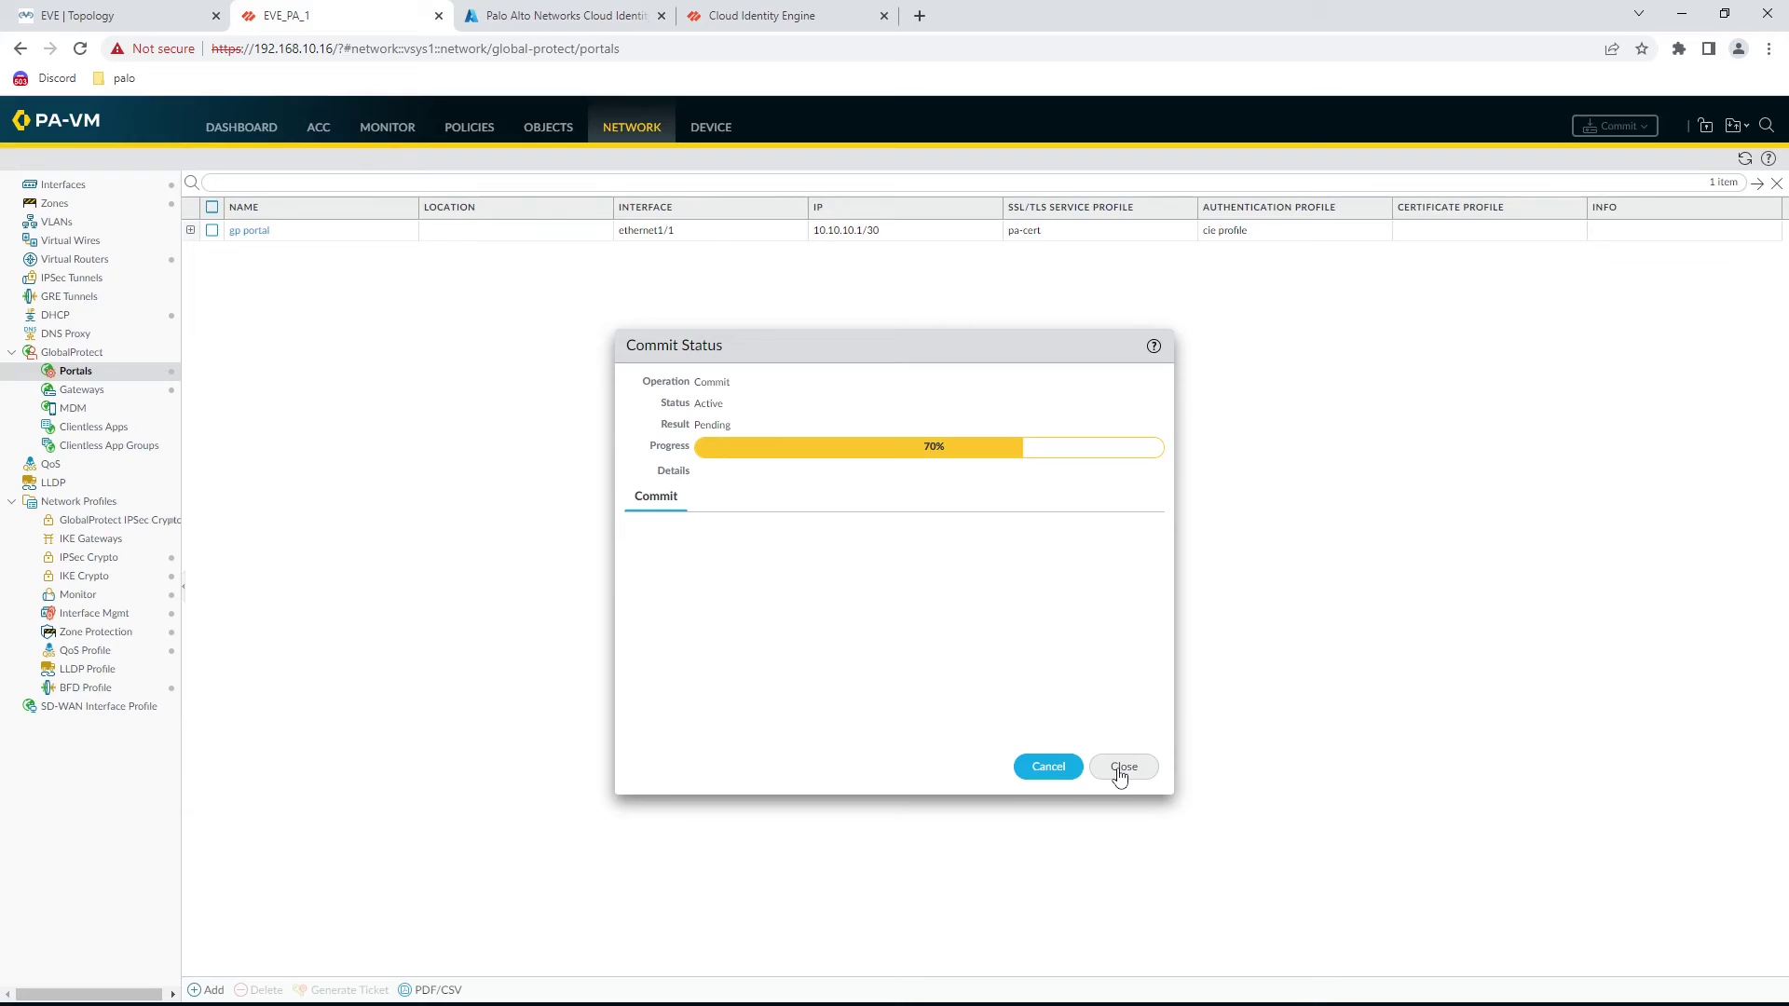
- In gp portal's agent App settings, disable Windows single sign-on and keep clearing SSO credentials on logout
left_click(245, 231)
left_click(563, 468)
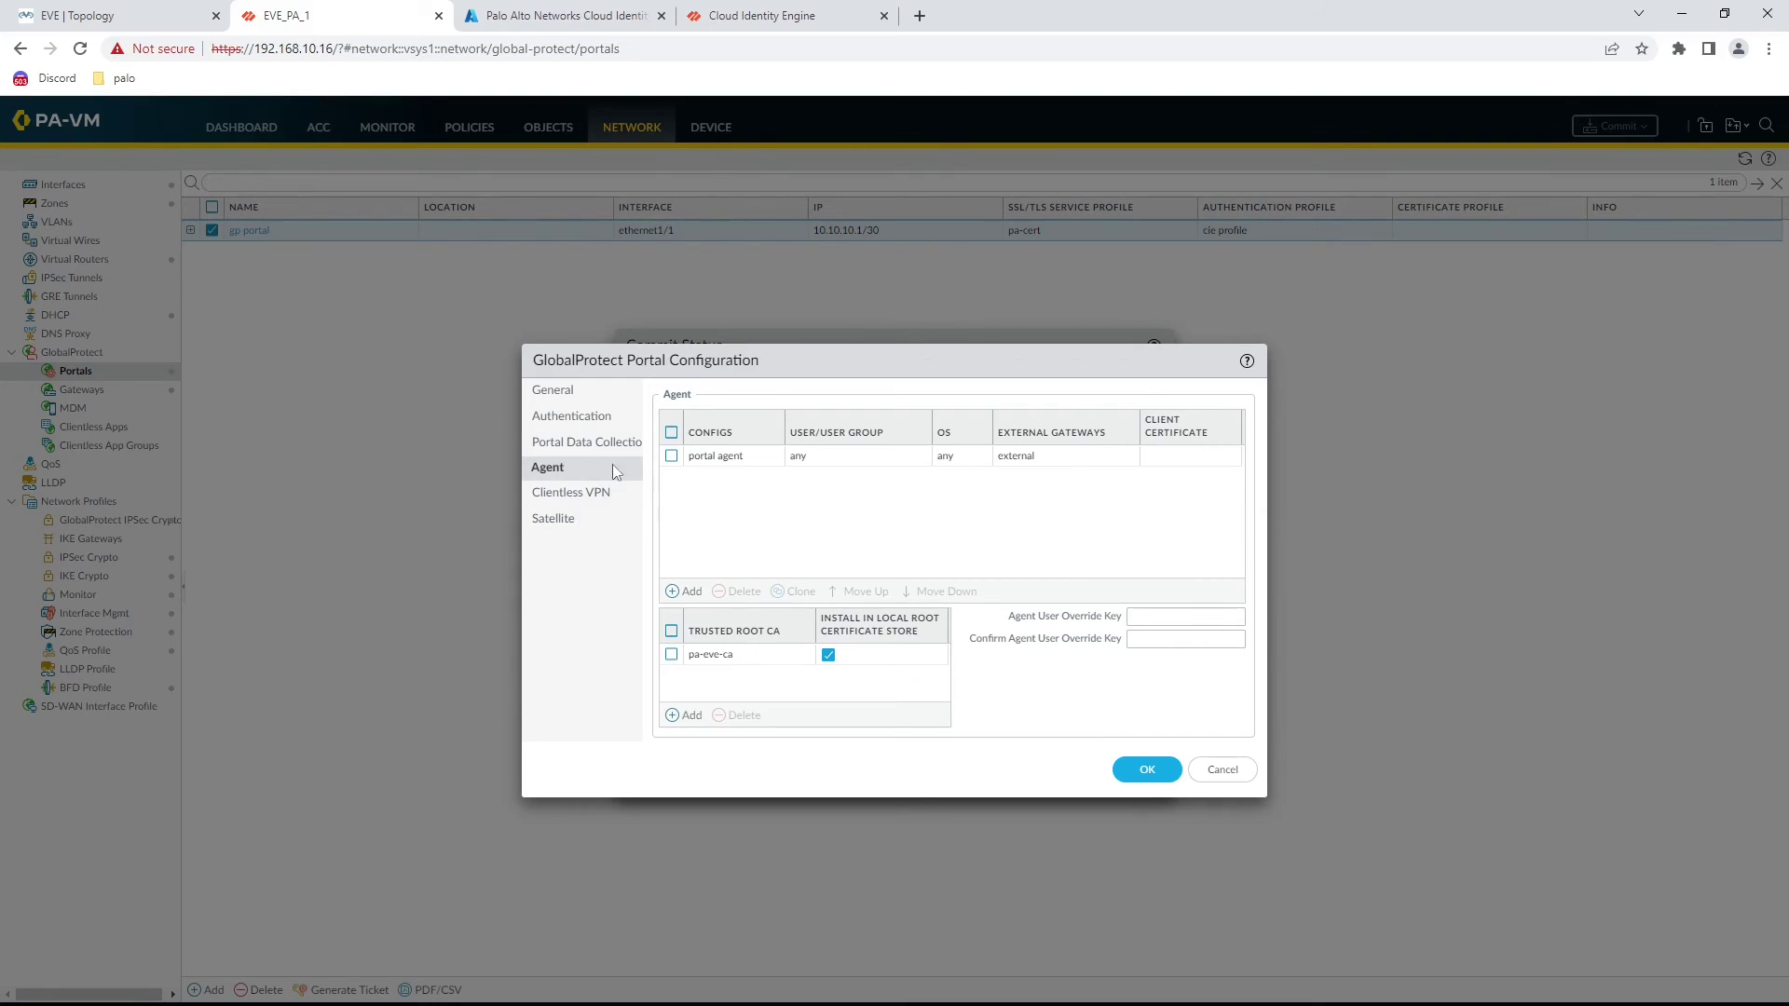
left_click(715, 457)
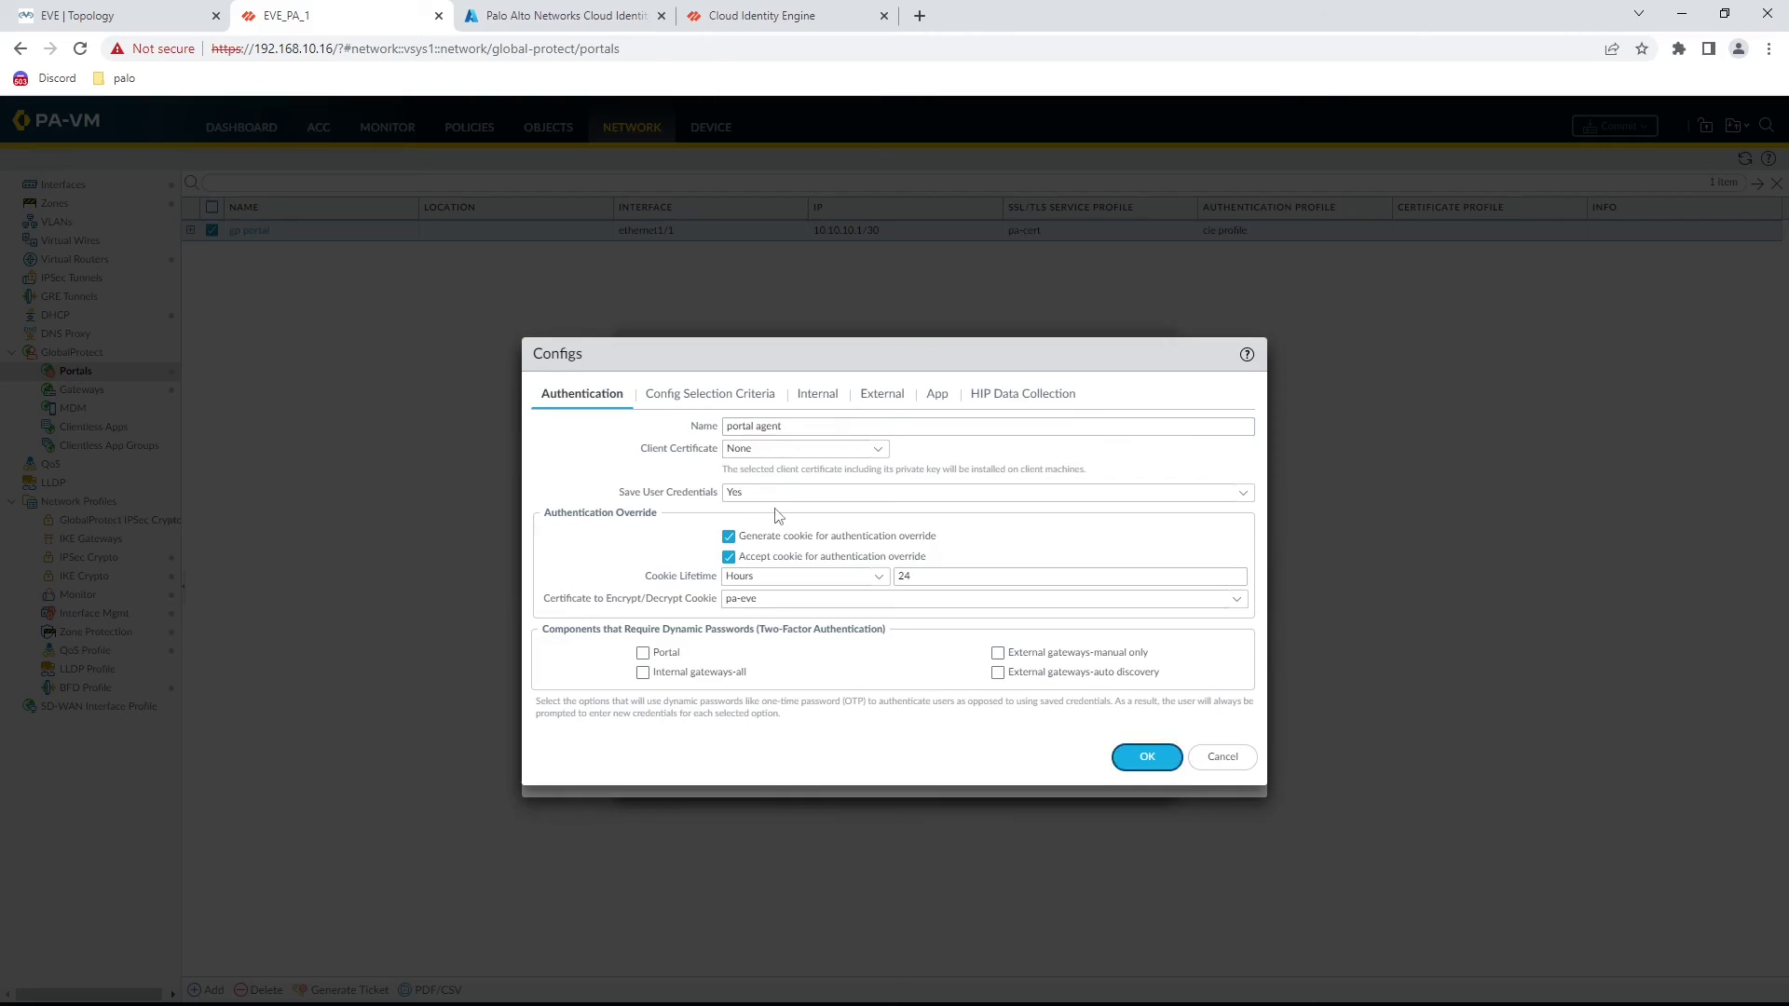
left_click(934, 395)
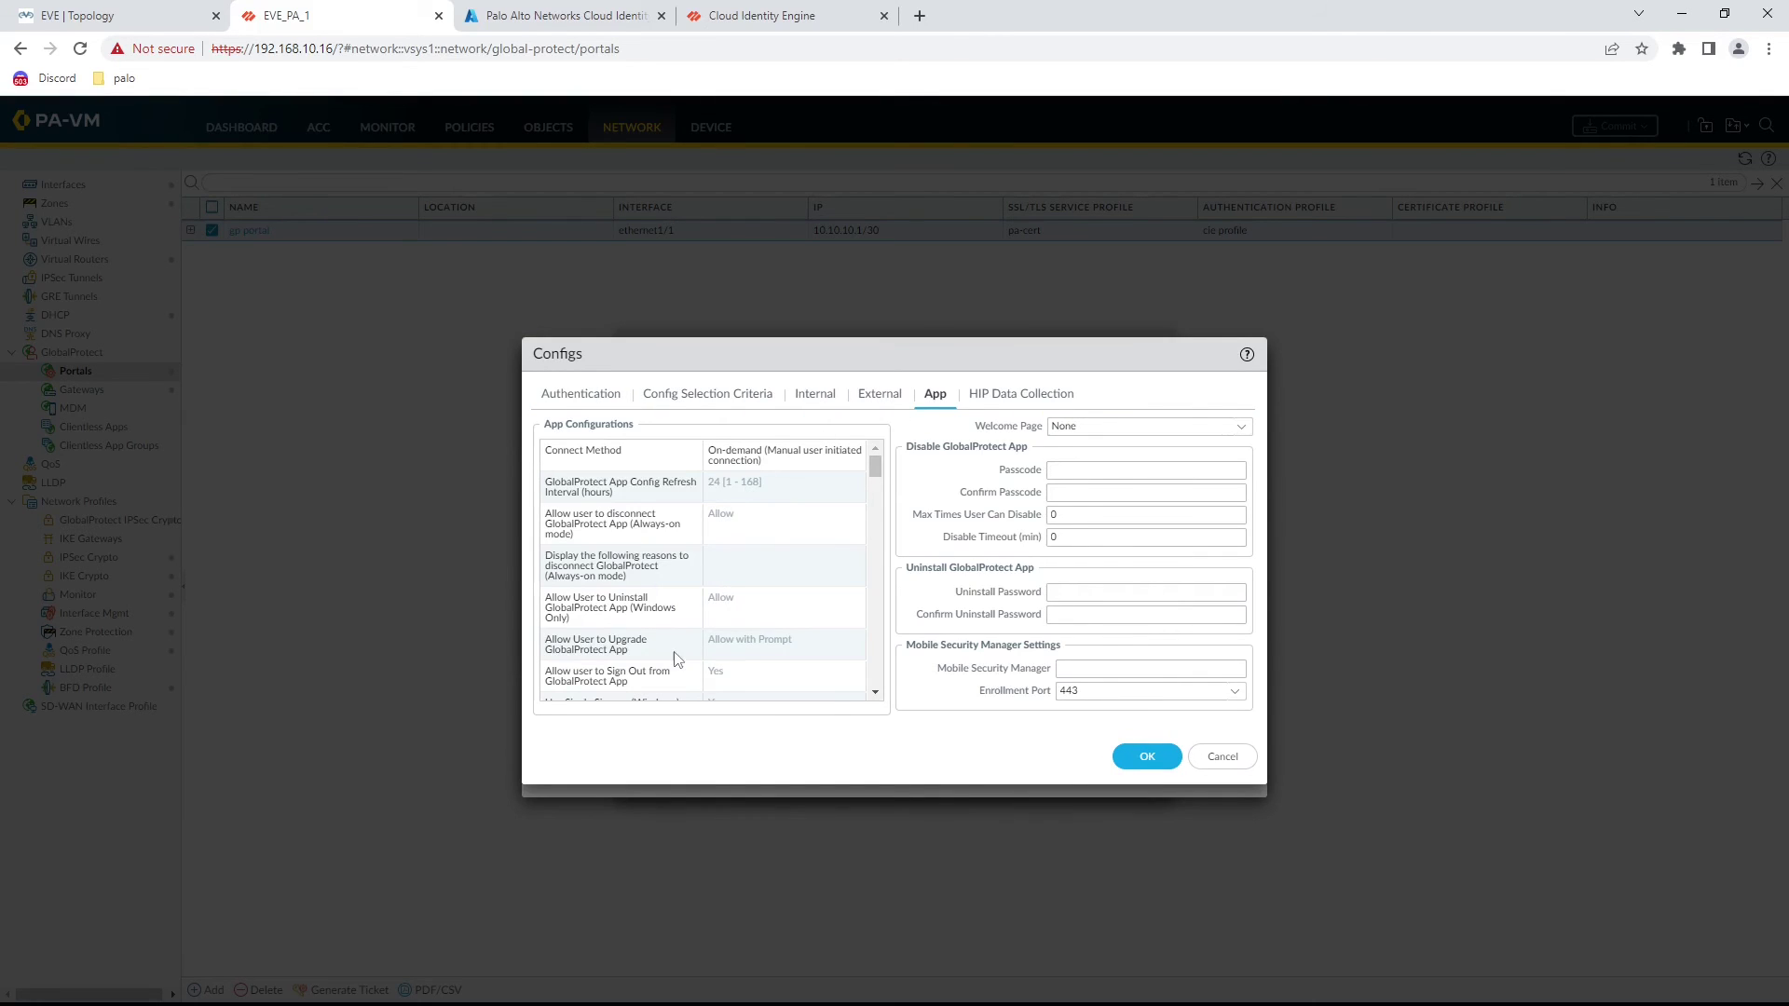
scroll(769, 636, "down", 1)
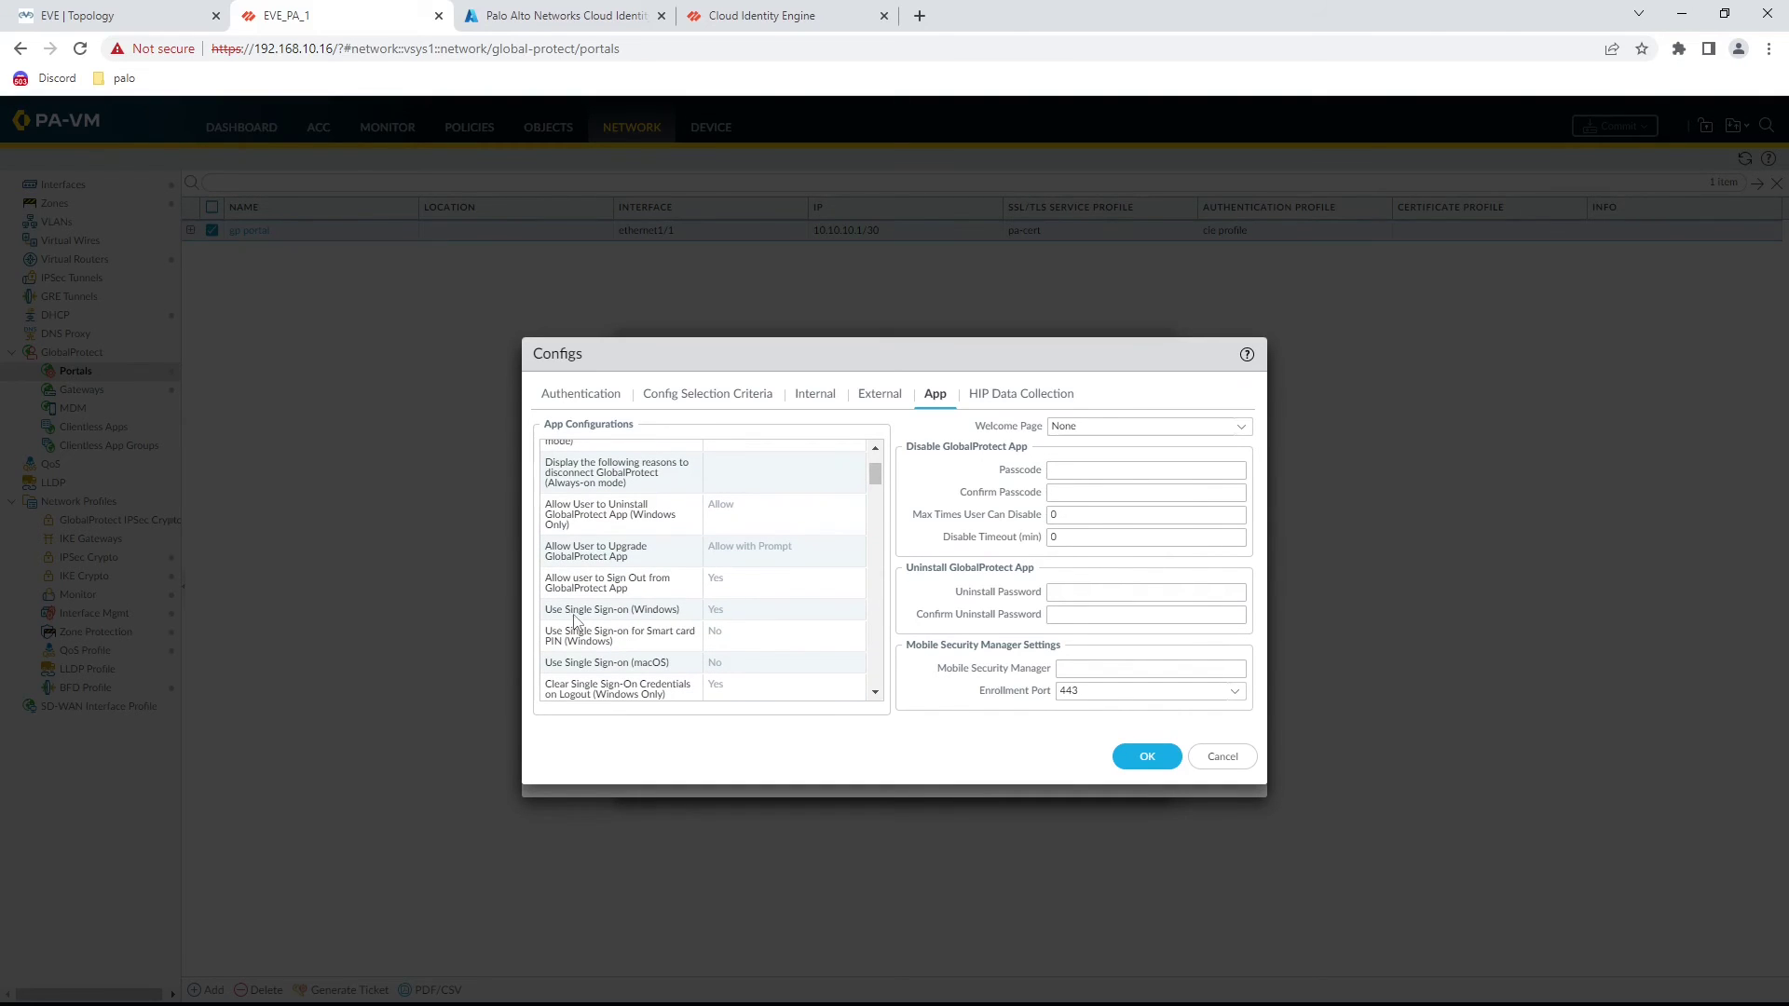
left_click(719, 610)
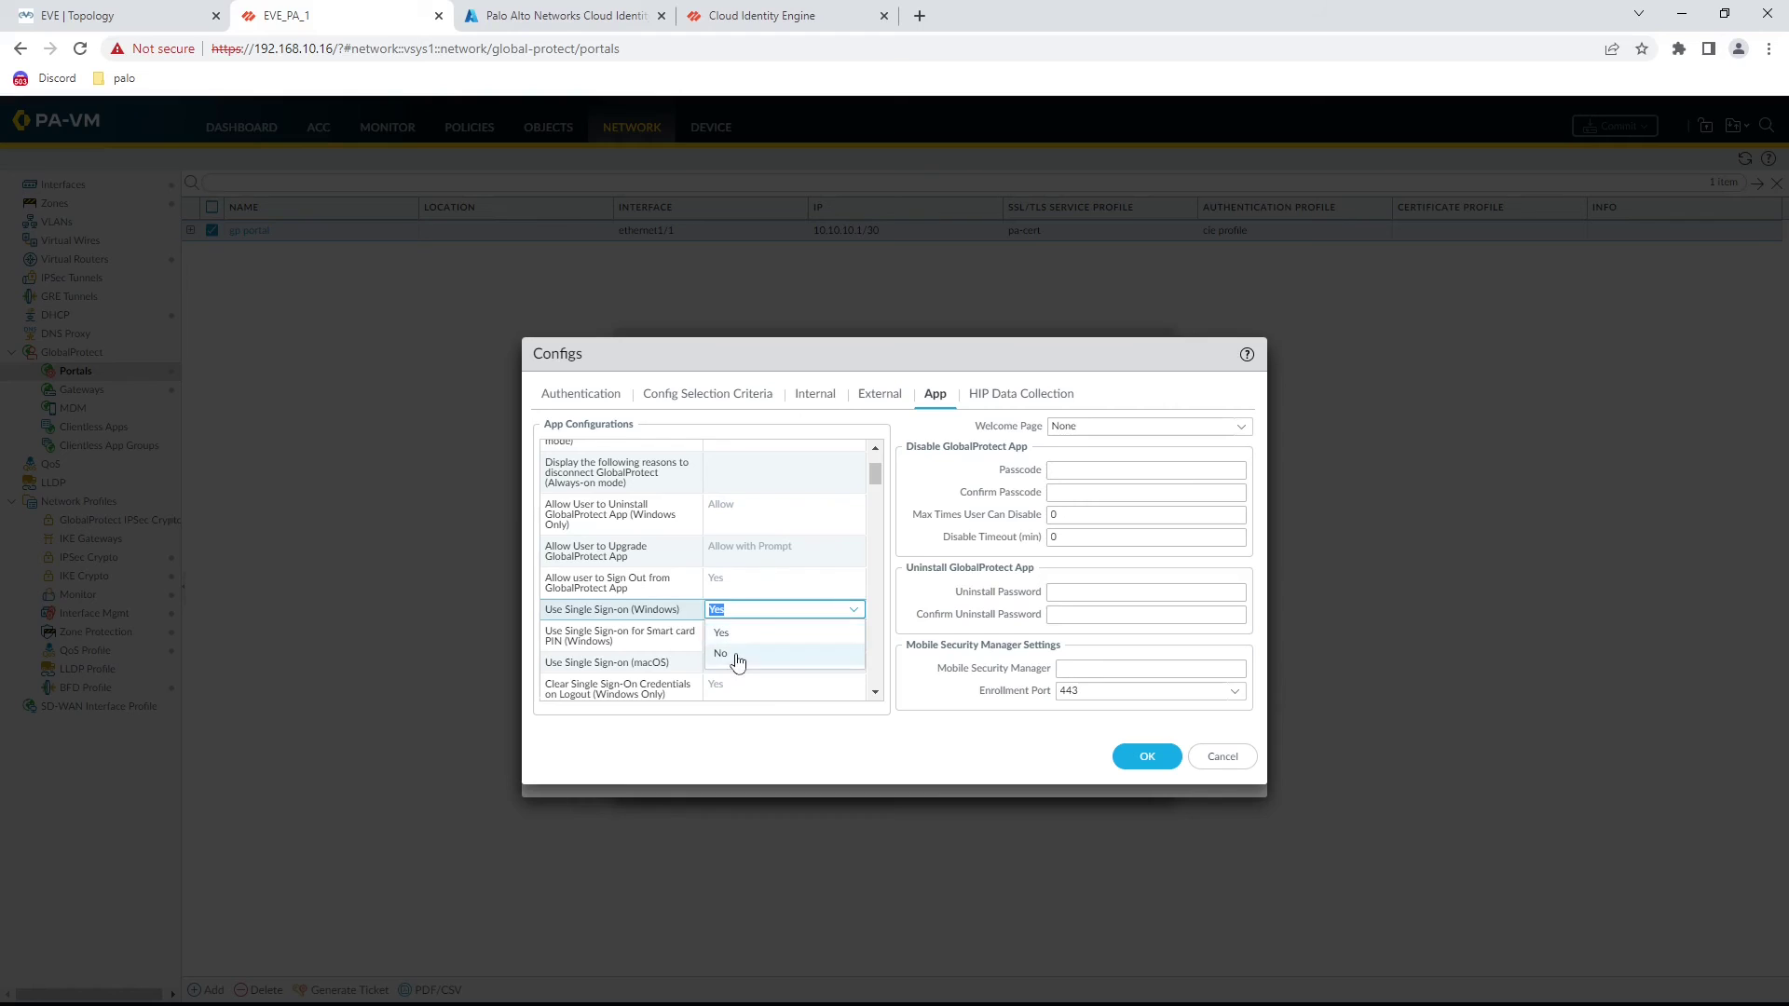
left_click(737, 654)
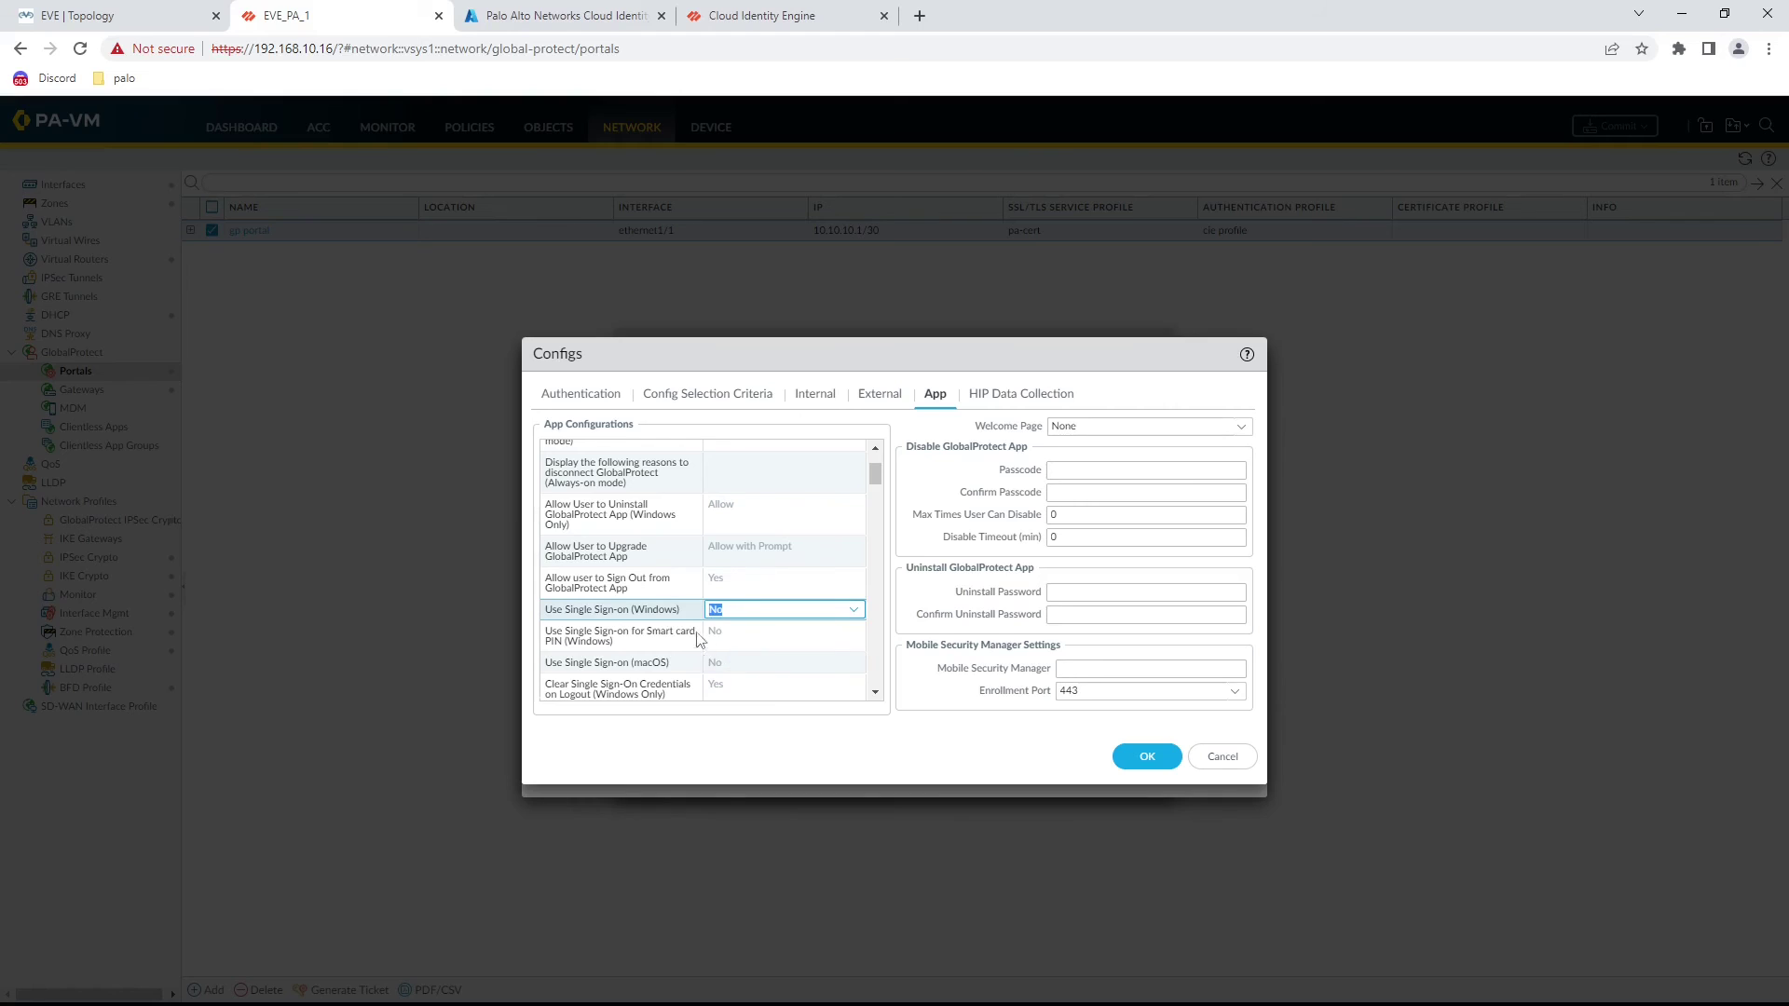
left_click(765, 678)
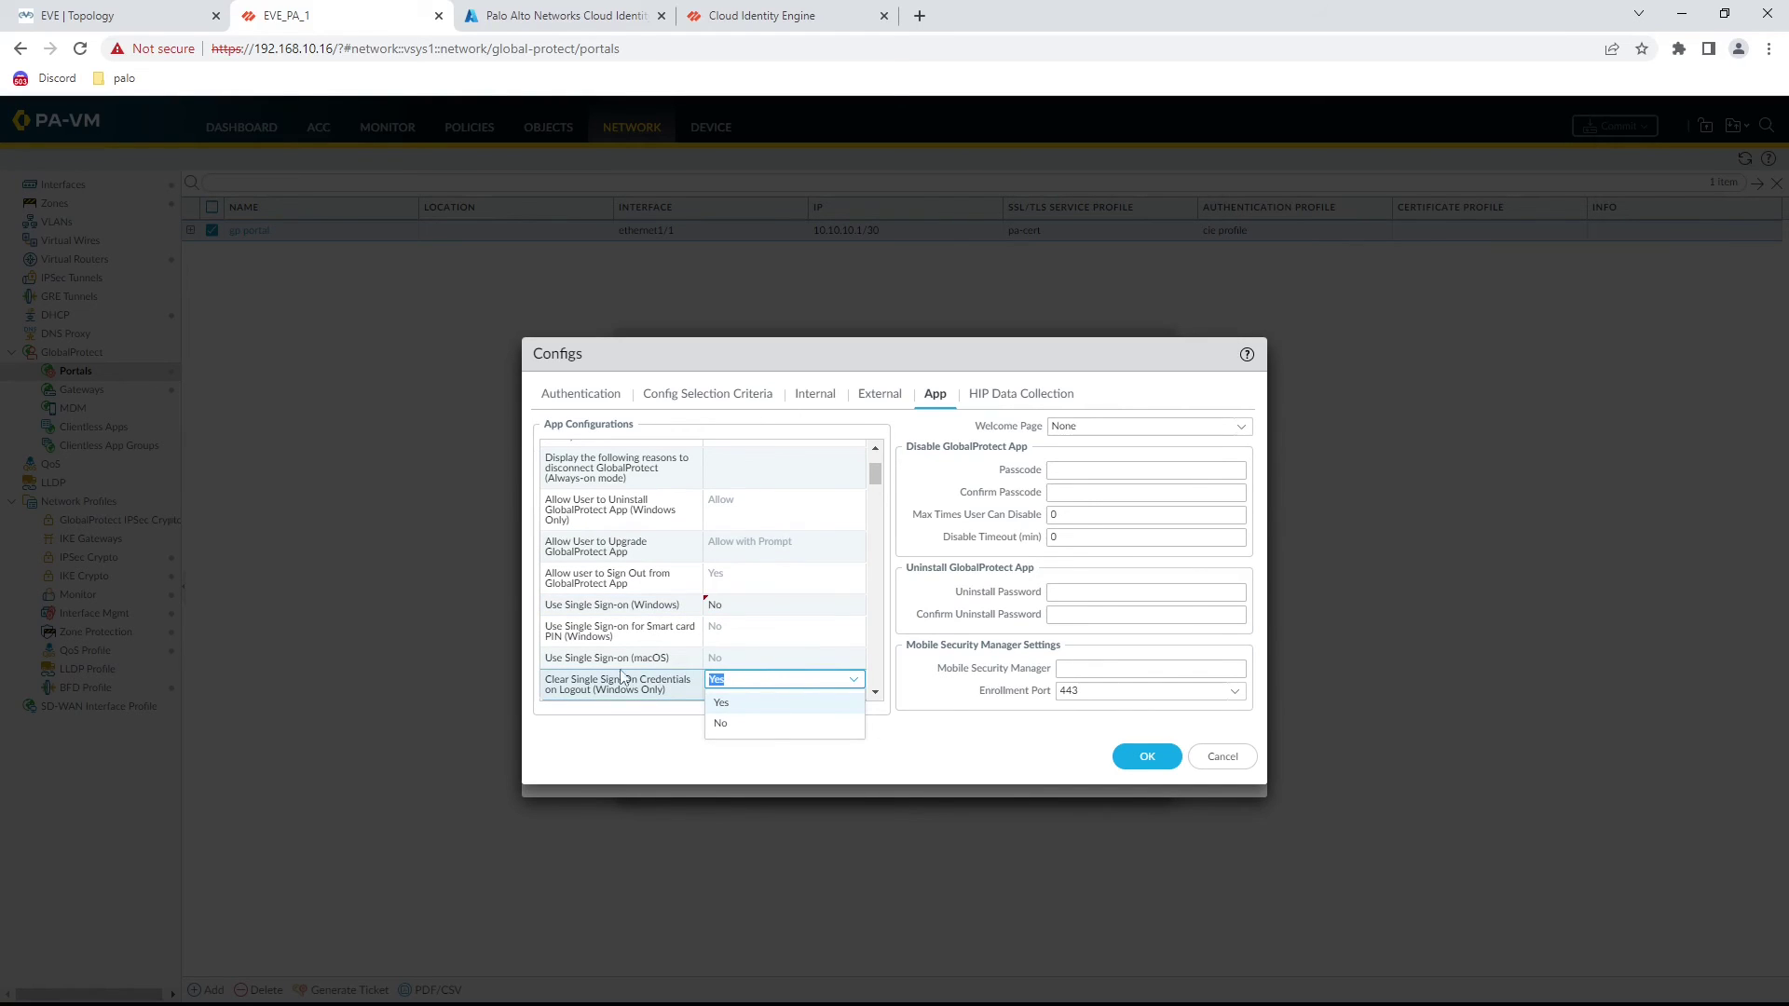
left_click(571, 709)
- Set 'Use Default Browser for SAML Authentication' to Yes and save the app settings
scroll(632, 650, "down", 1)
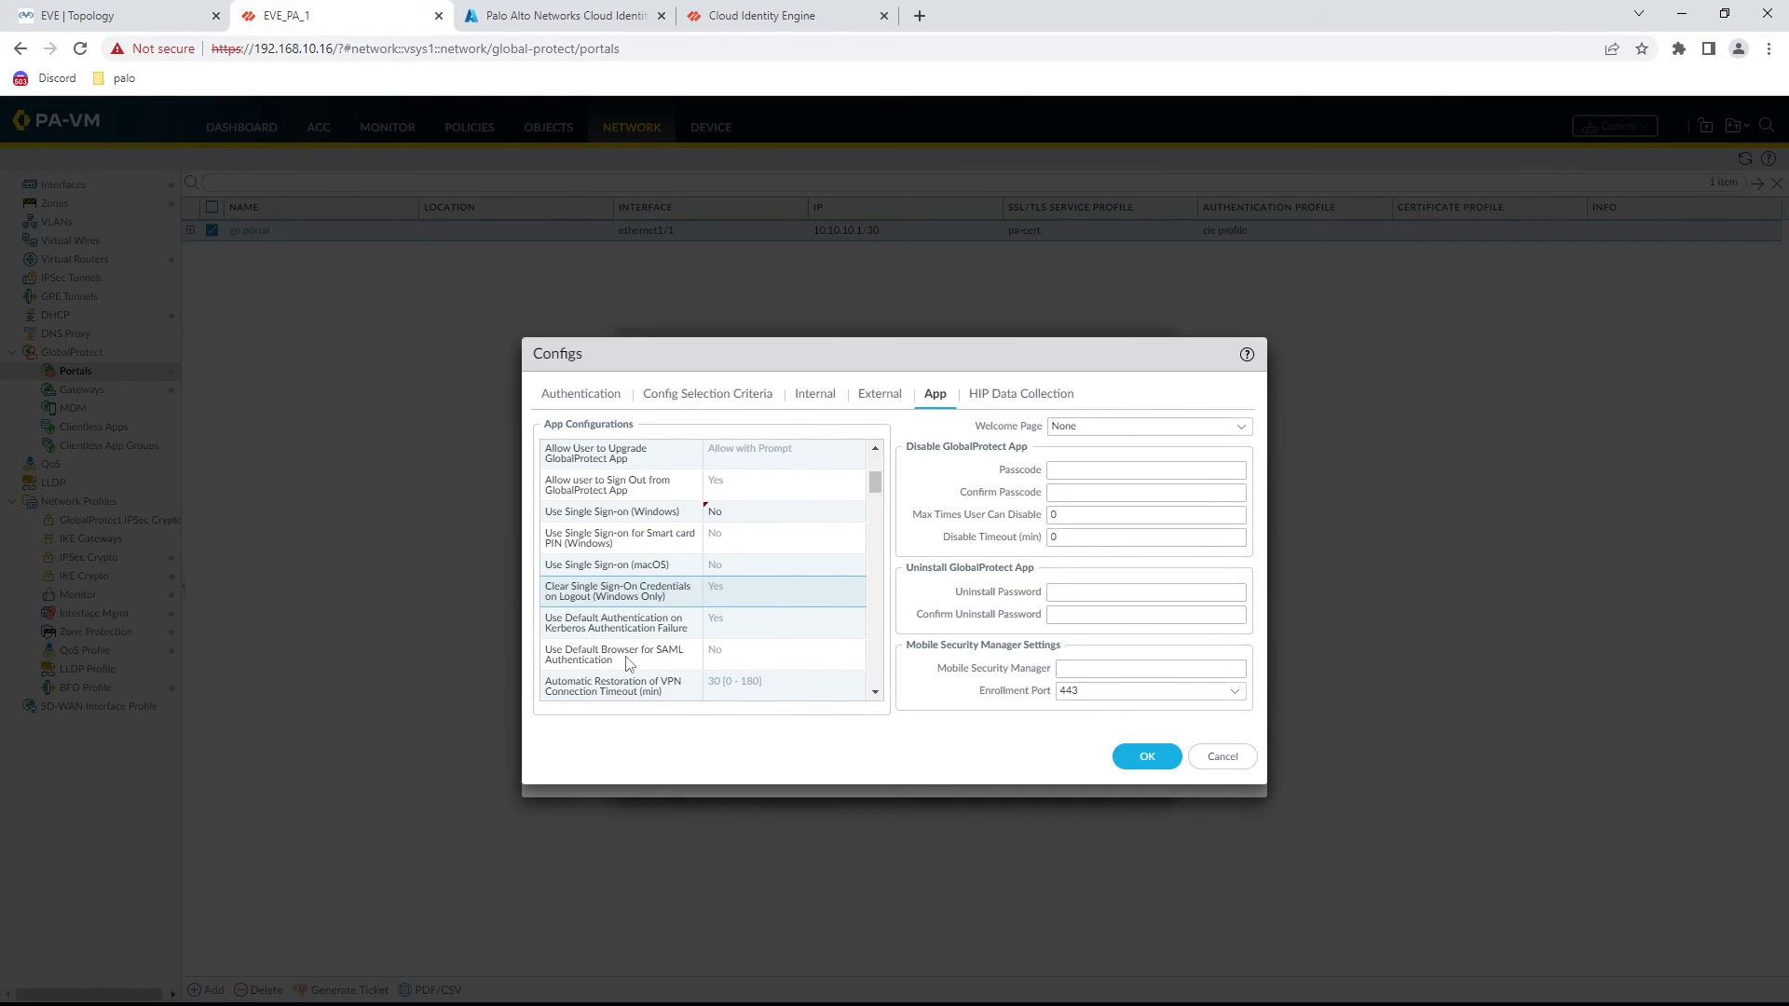
left_click(715, 649)
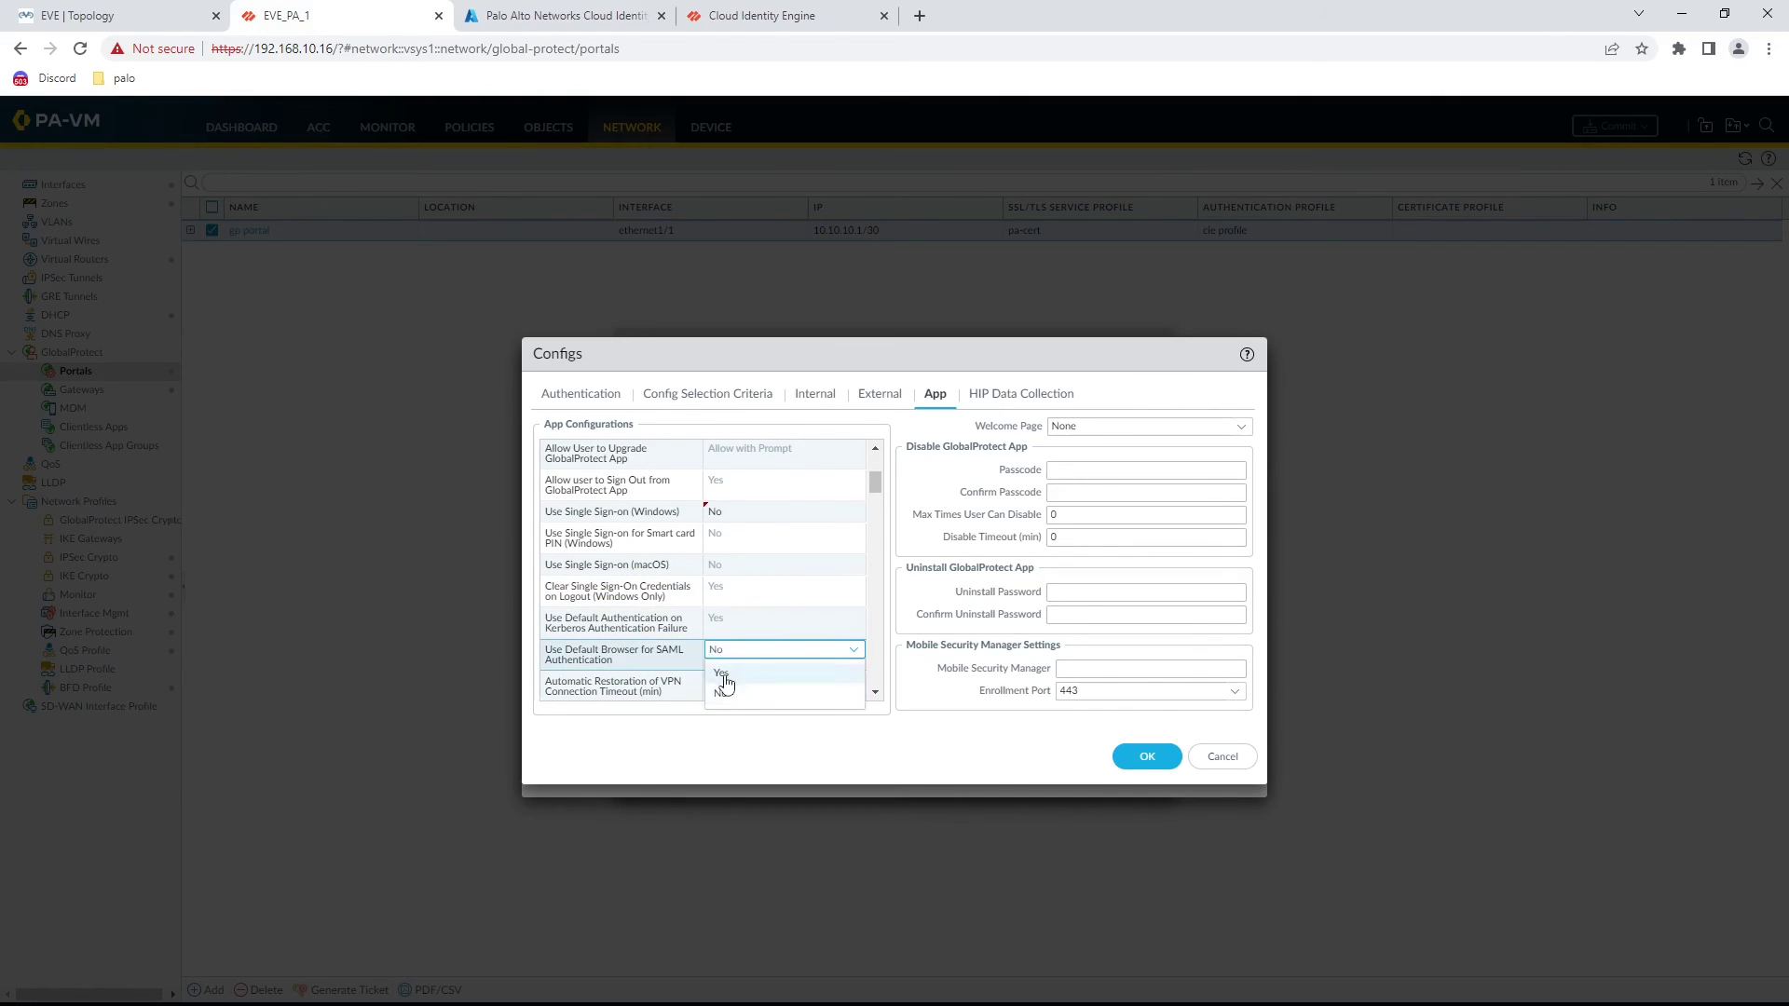
left_click(723, 679)
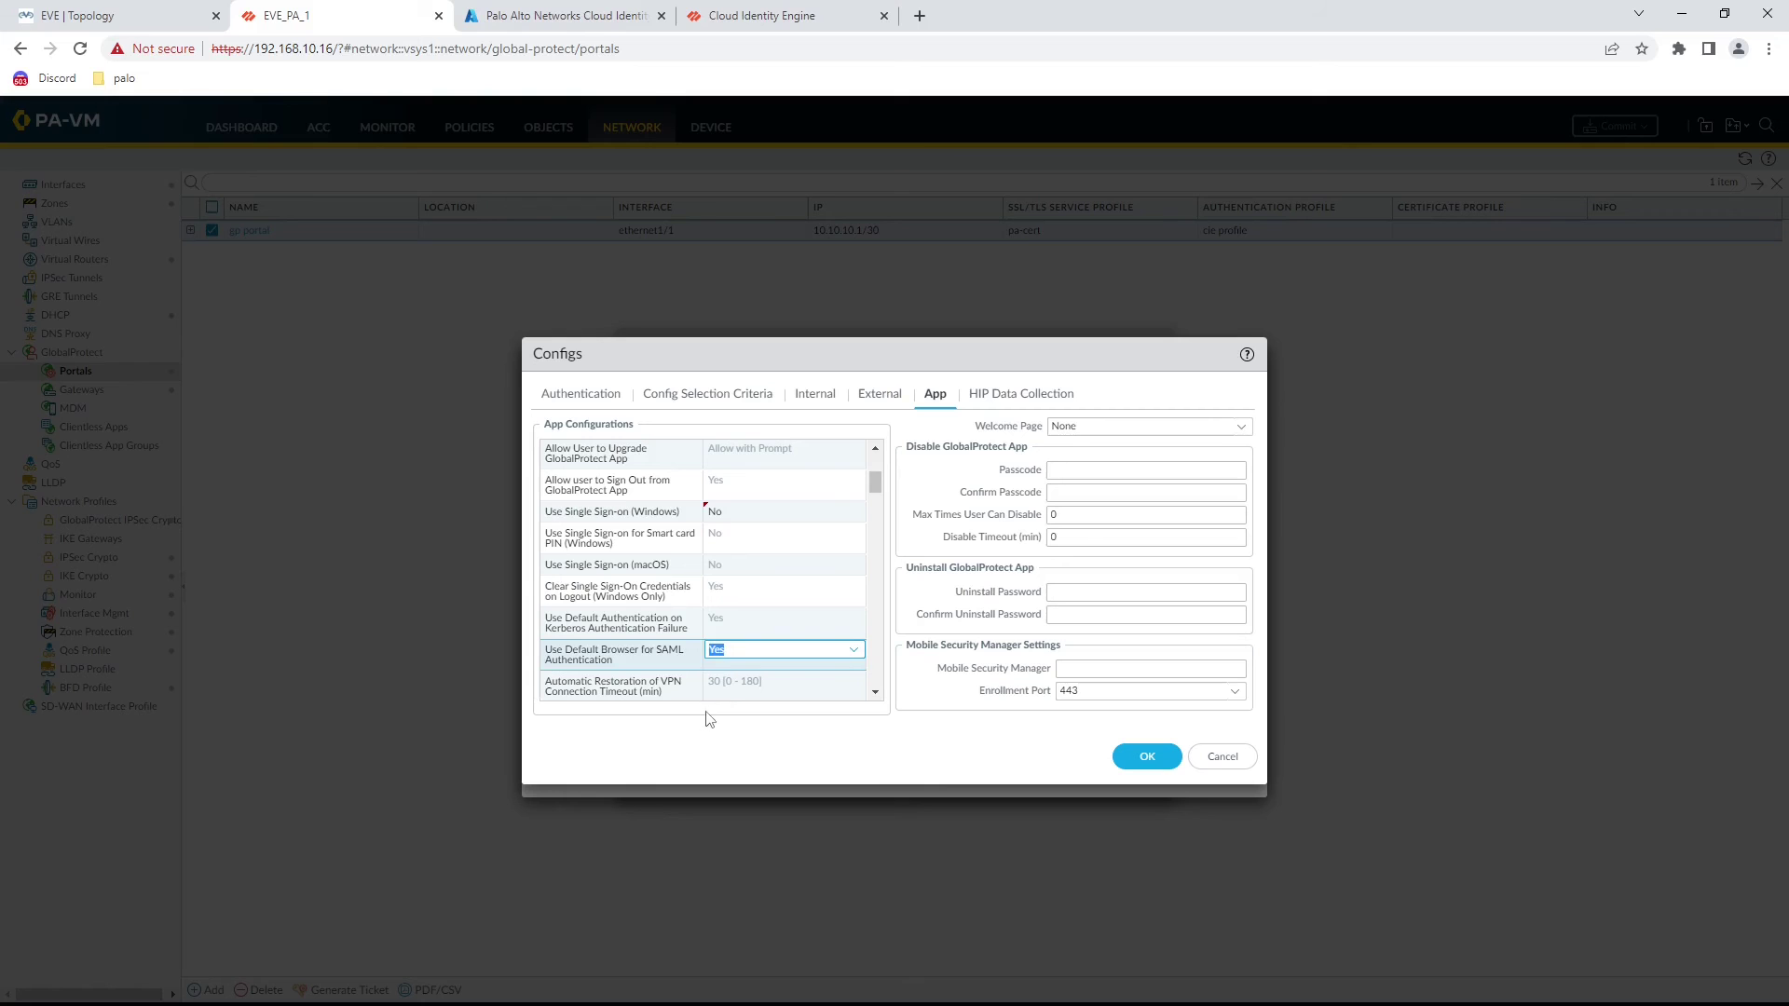
left_click(1147, 756)
- Save gp portal, commit the changes to the firewall, and switch to the Windows test machine
left_click(1149, 770)
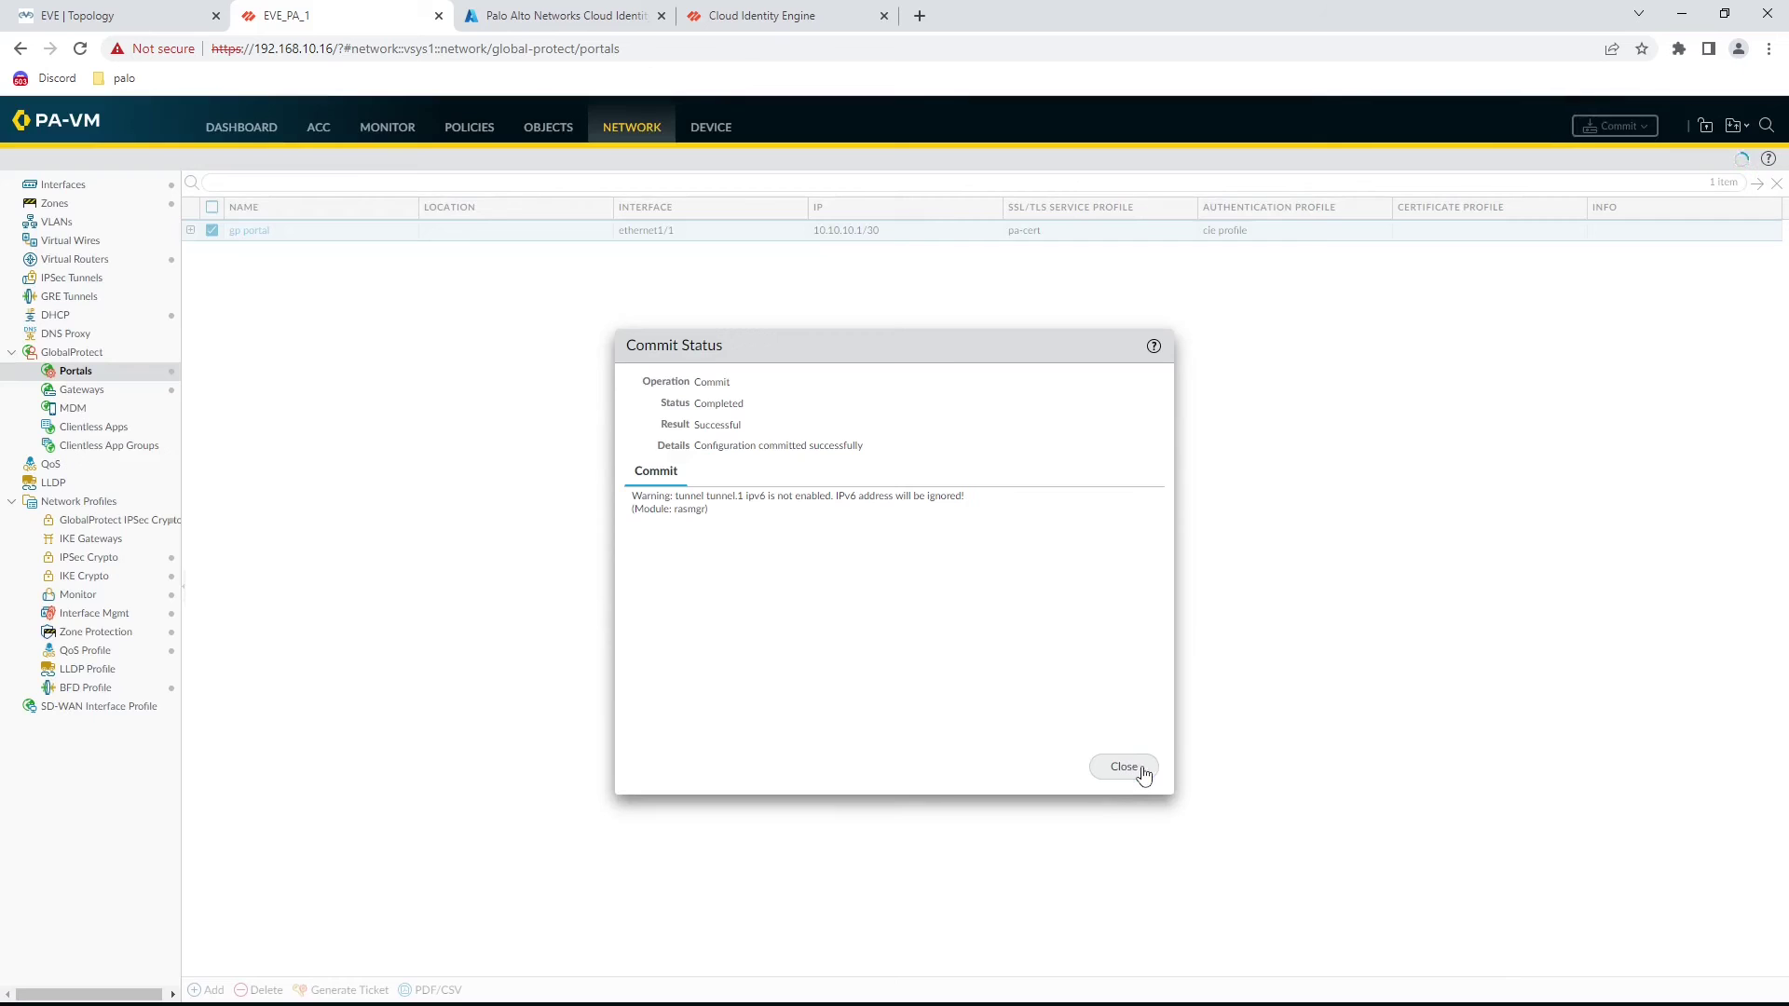
left_click(1123, 767)
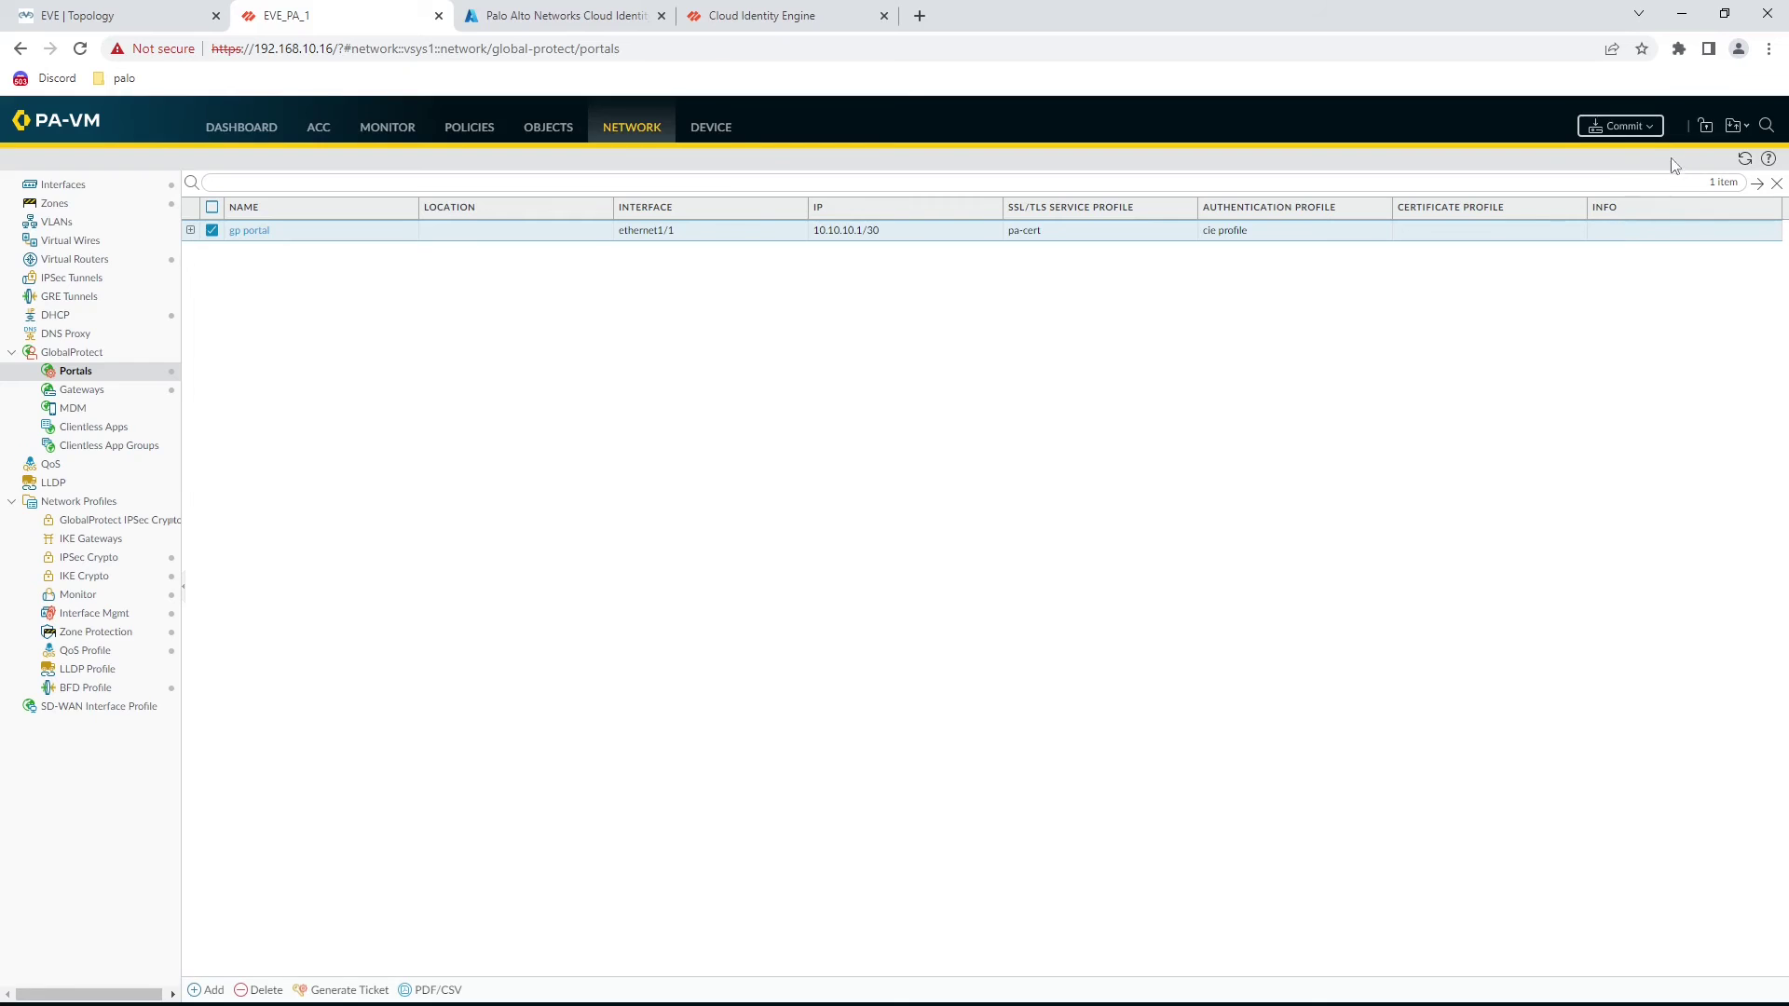
left_click(1616, 128)
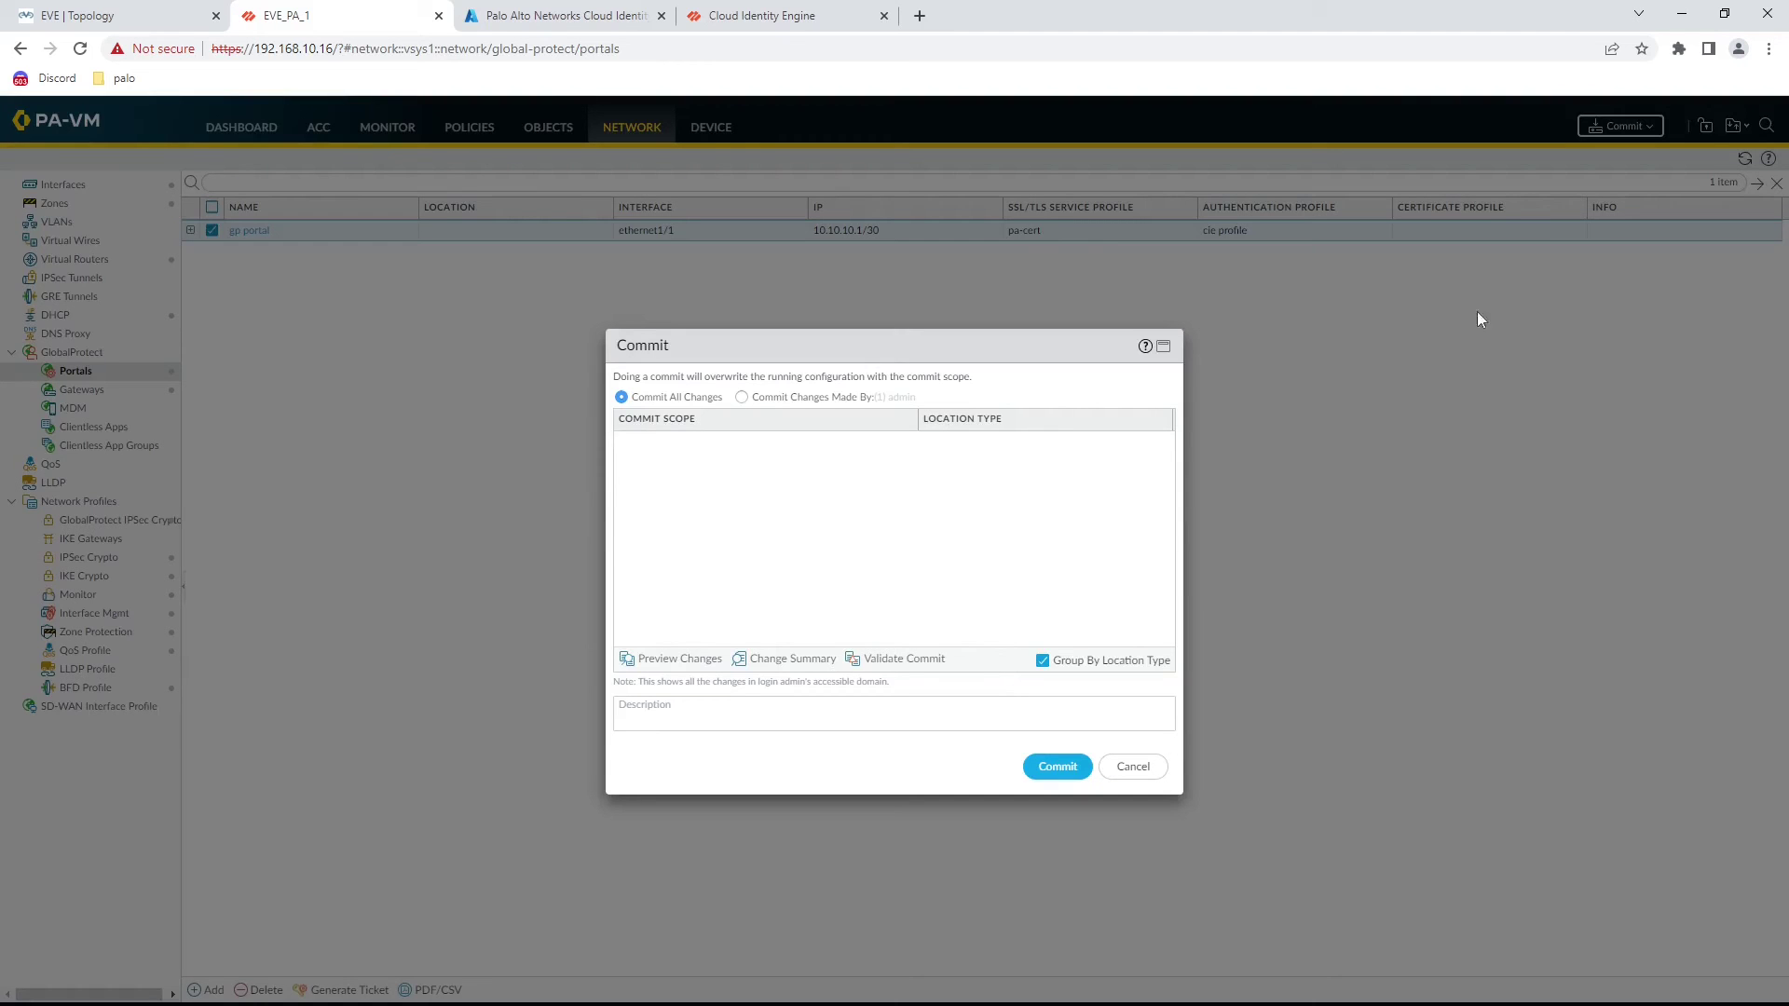
left_click(1057, 767)
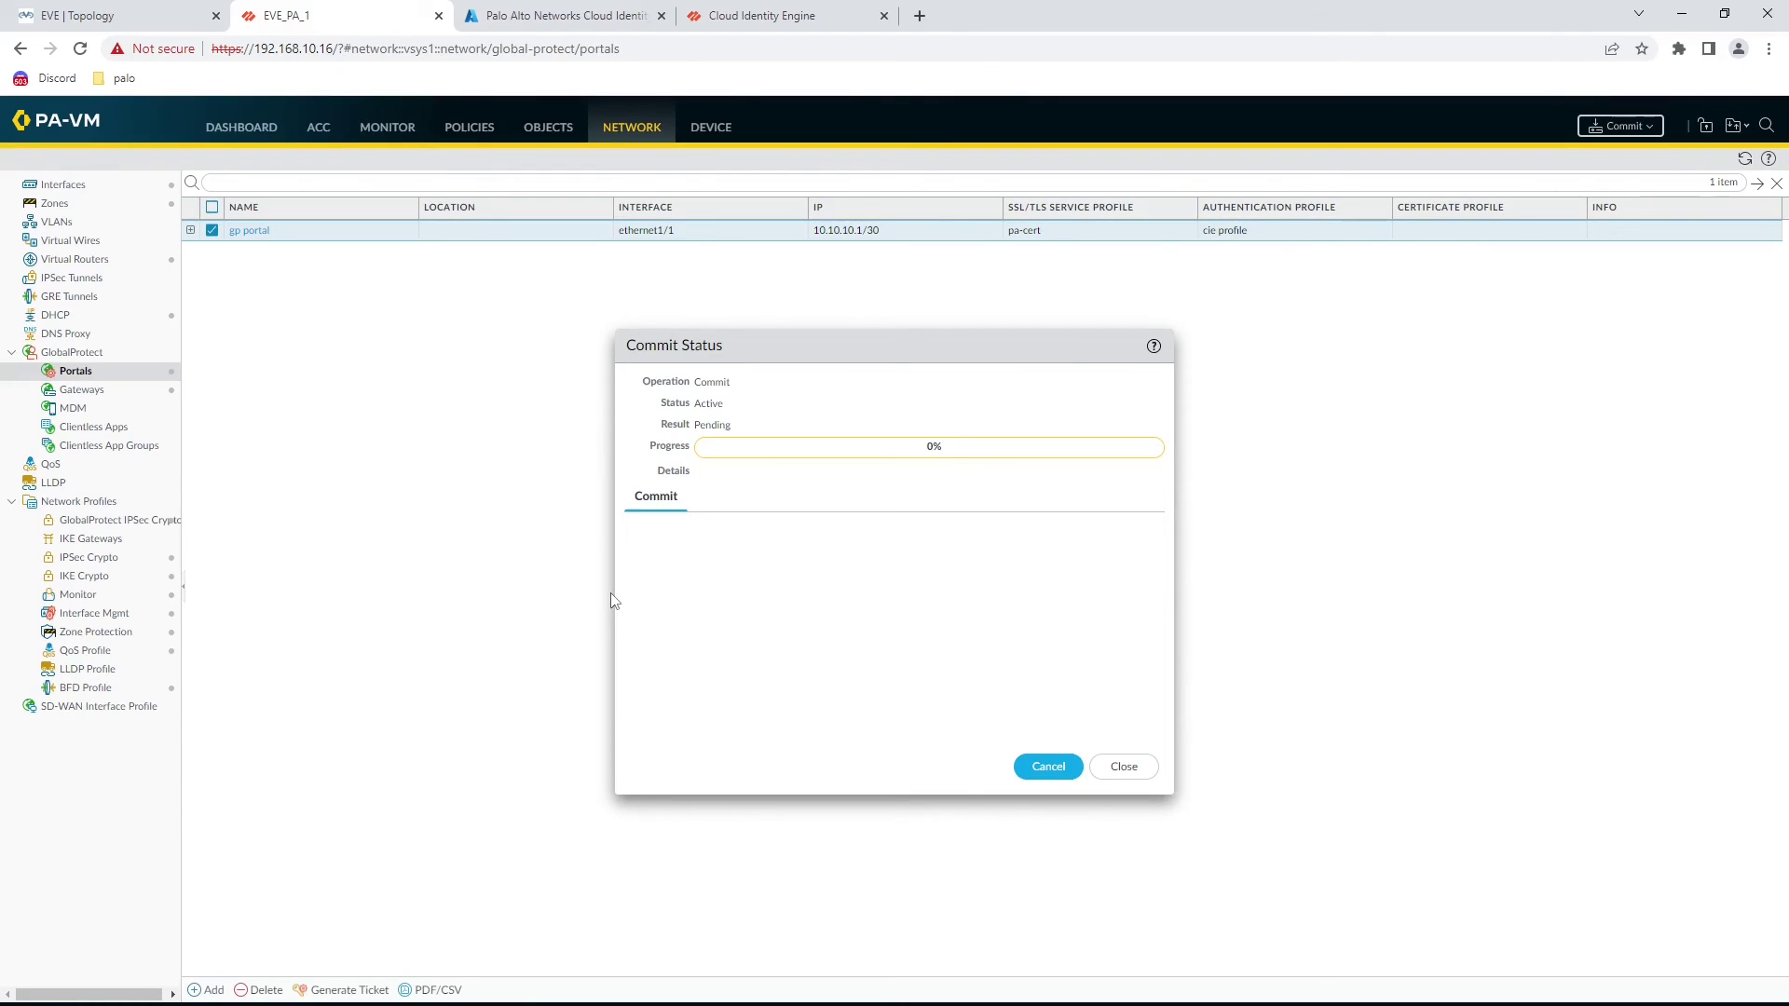
left_click(1127, 770)
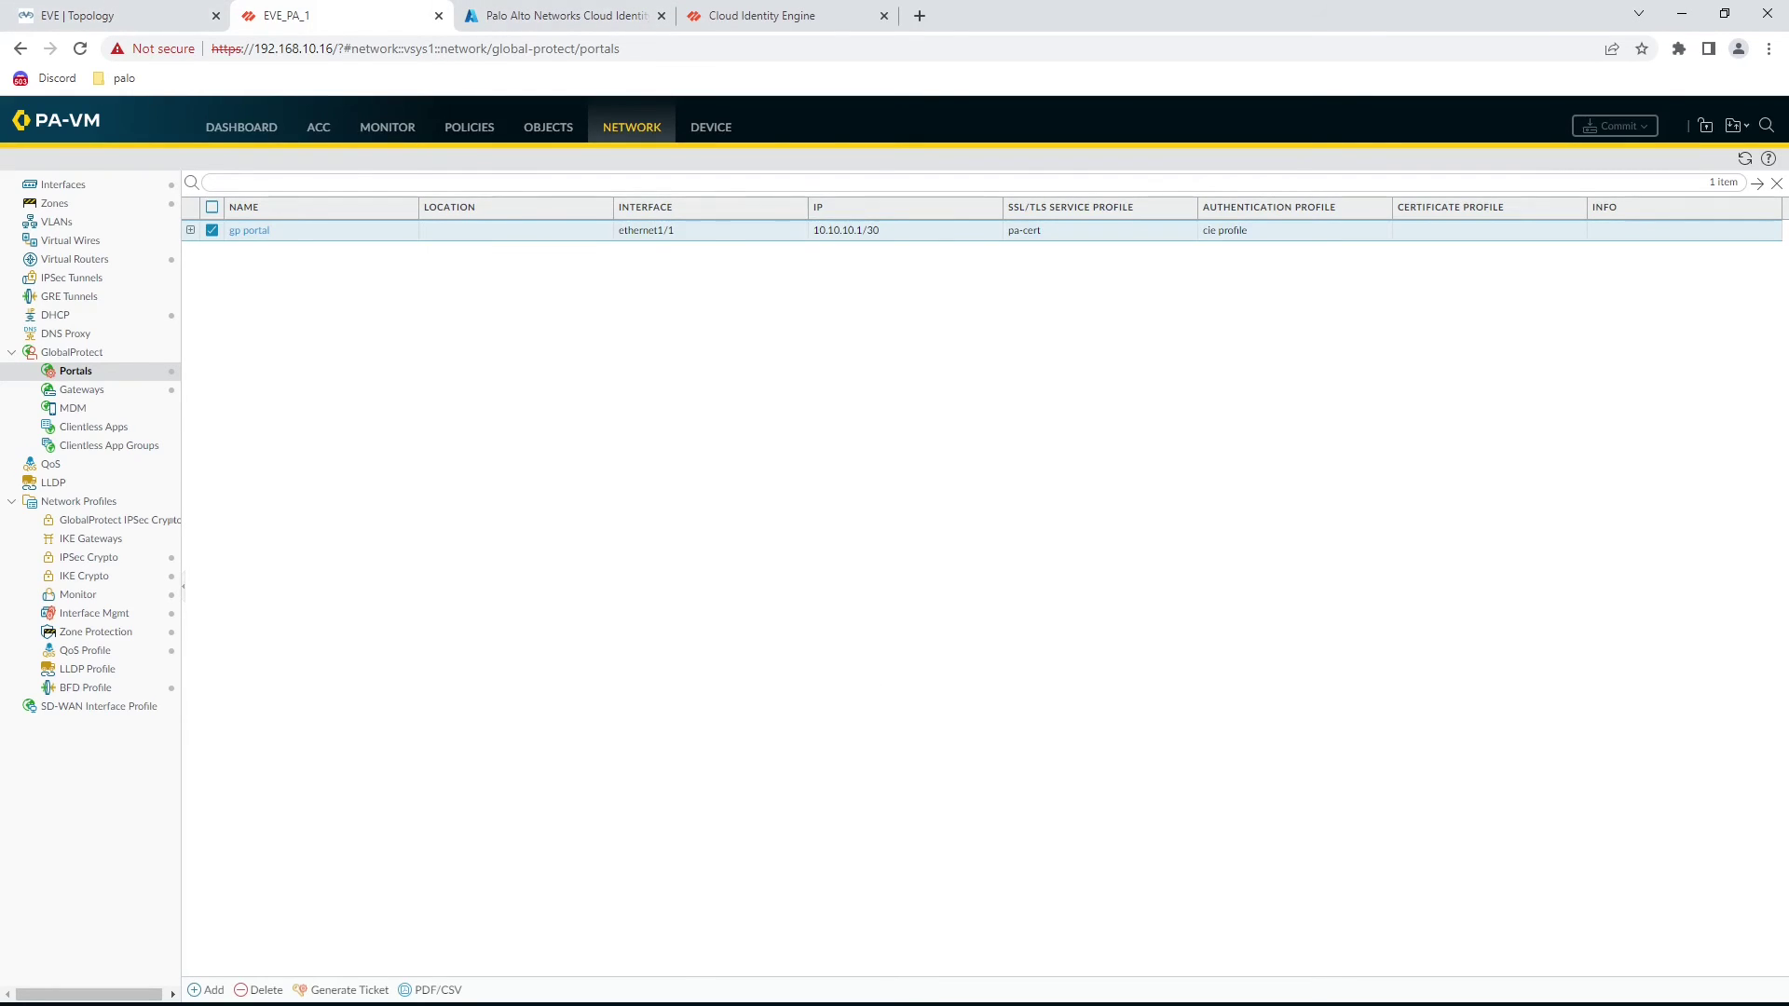
key("alt+Tab")
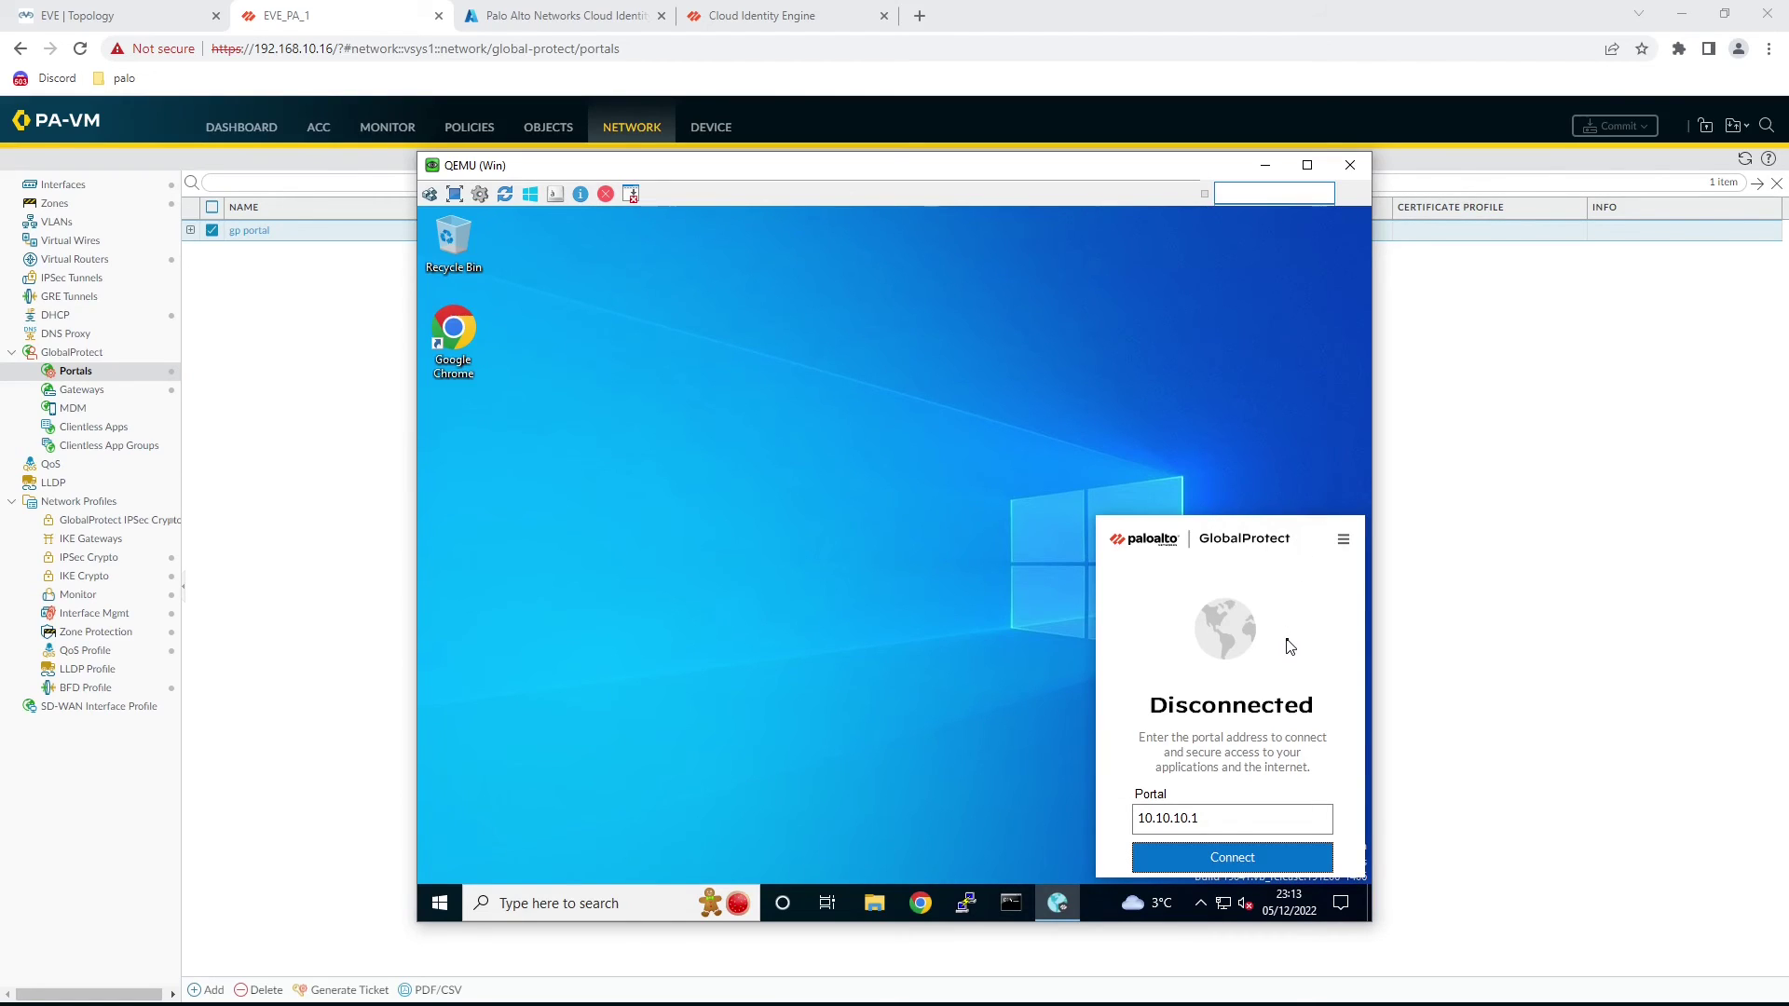
- Connect GlobalProtect to portal 10.10.10.1 and view its connection settings
left_click(1224, 859)
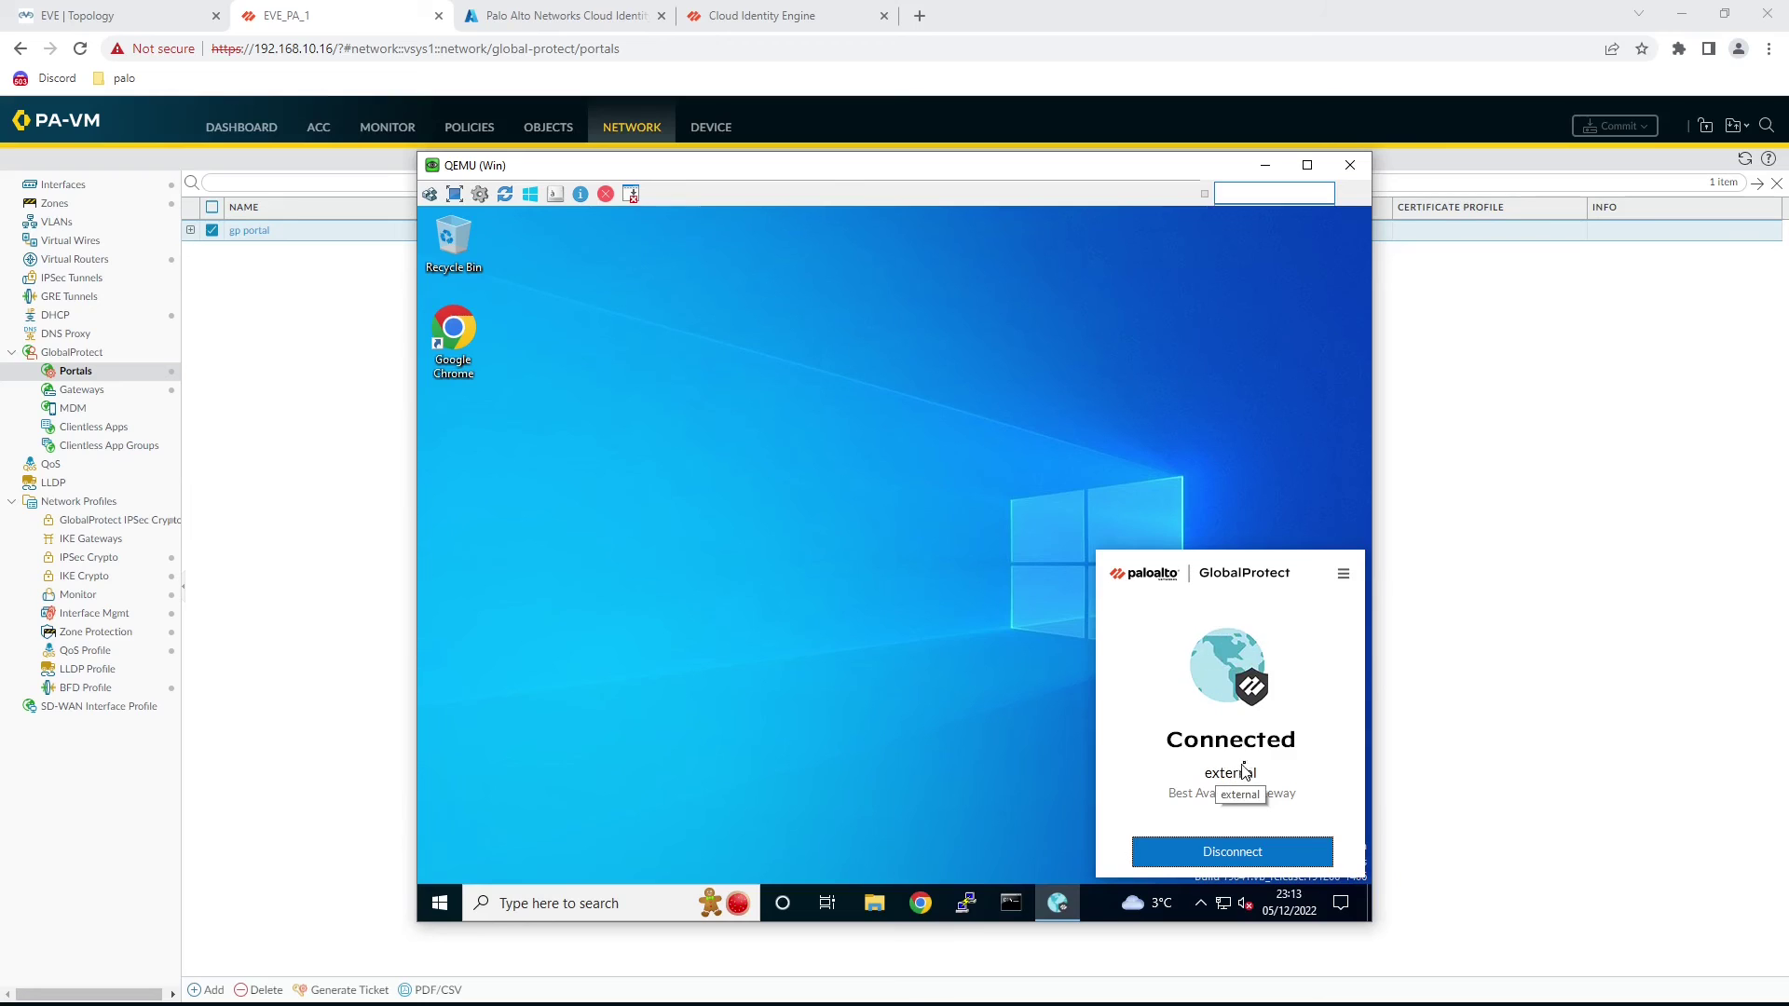
left_click(1343, 575)
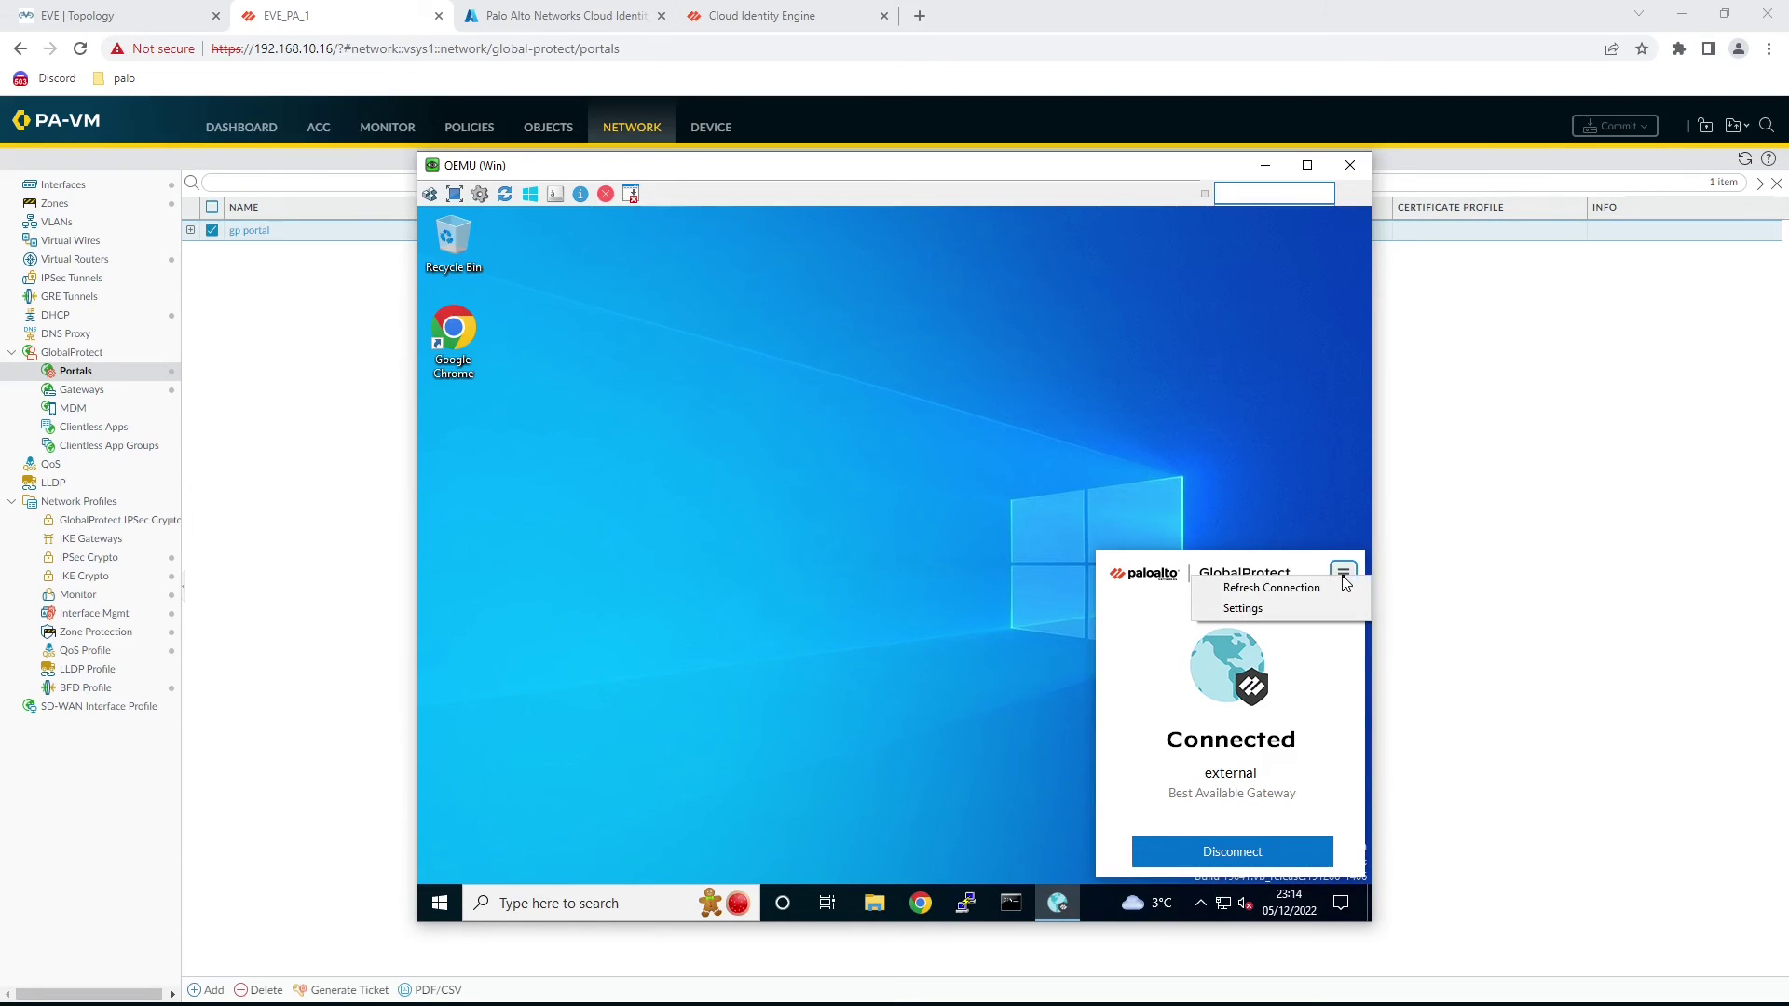
left_click(1235, 610)
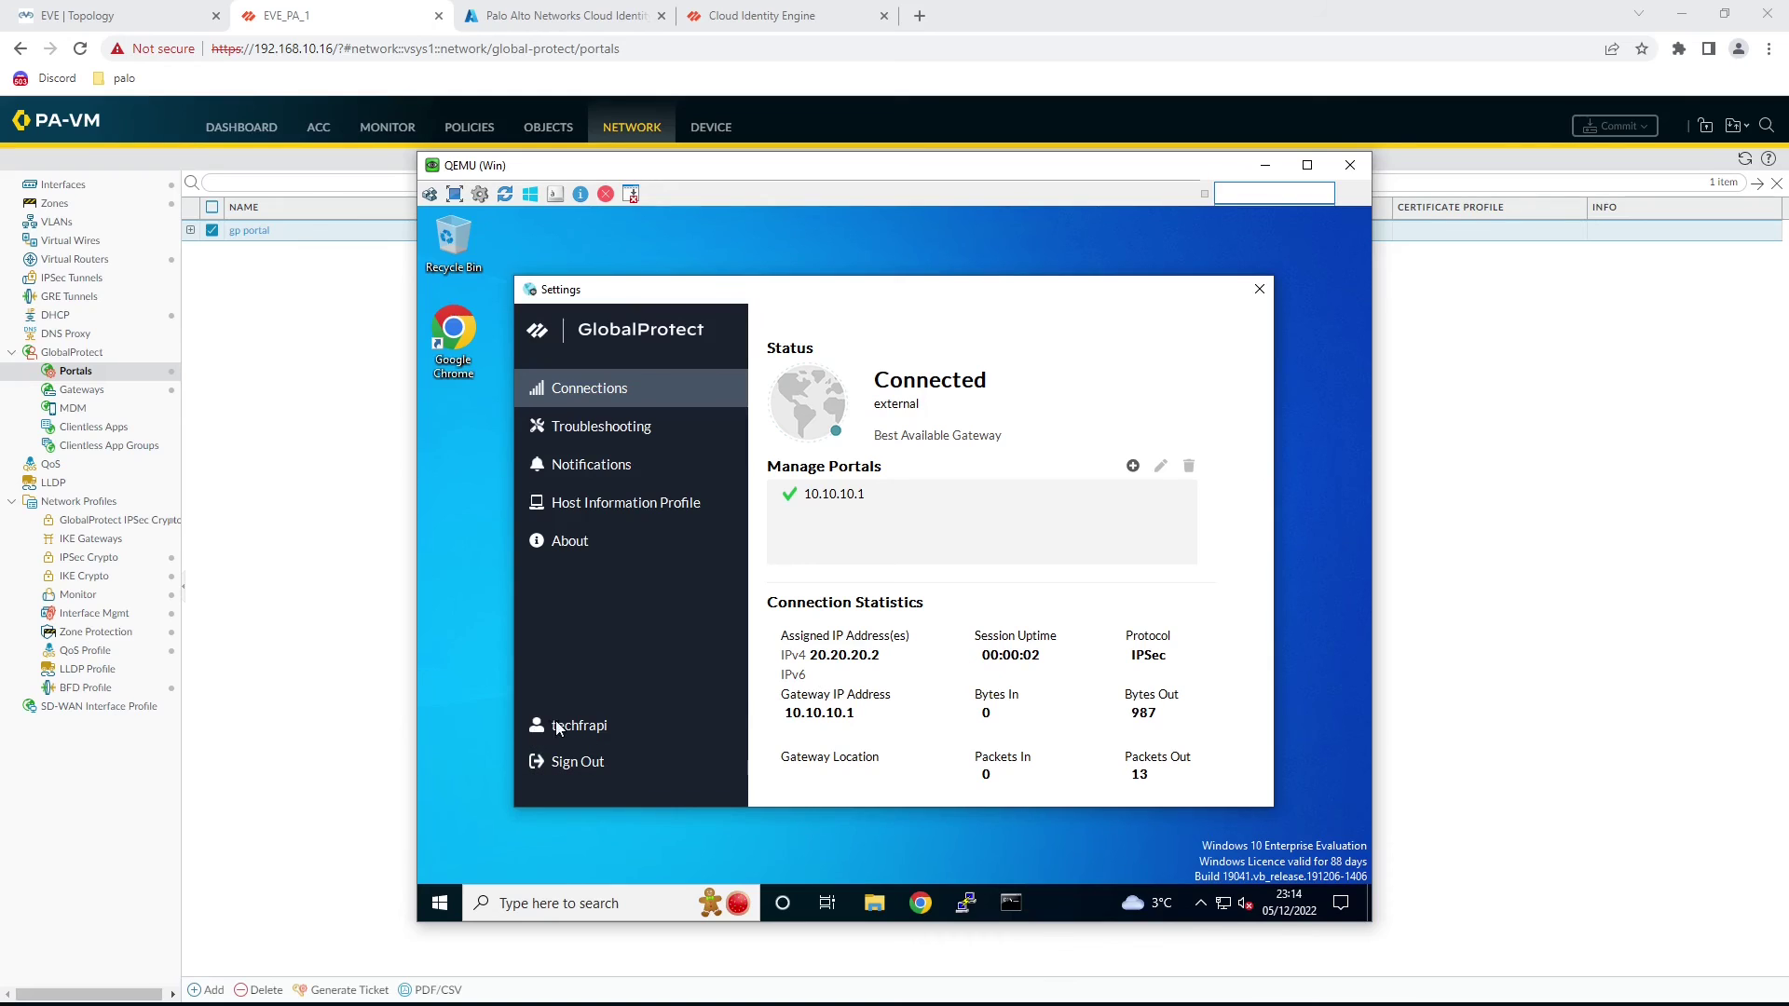
- Sign out, clearing saved credentials, and reopen the GlobalProtect panel from the system tray
left_click(583, 764)
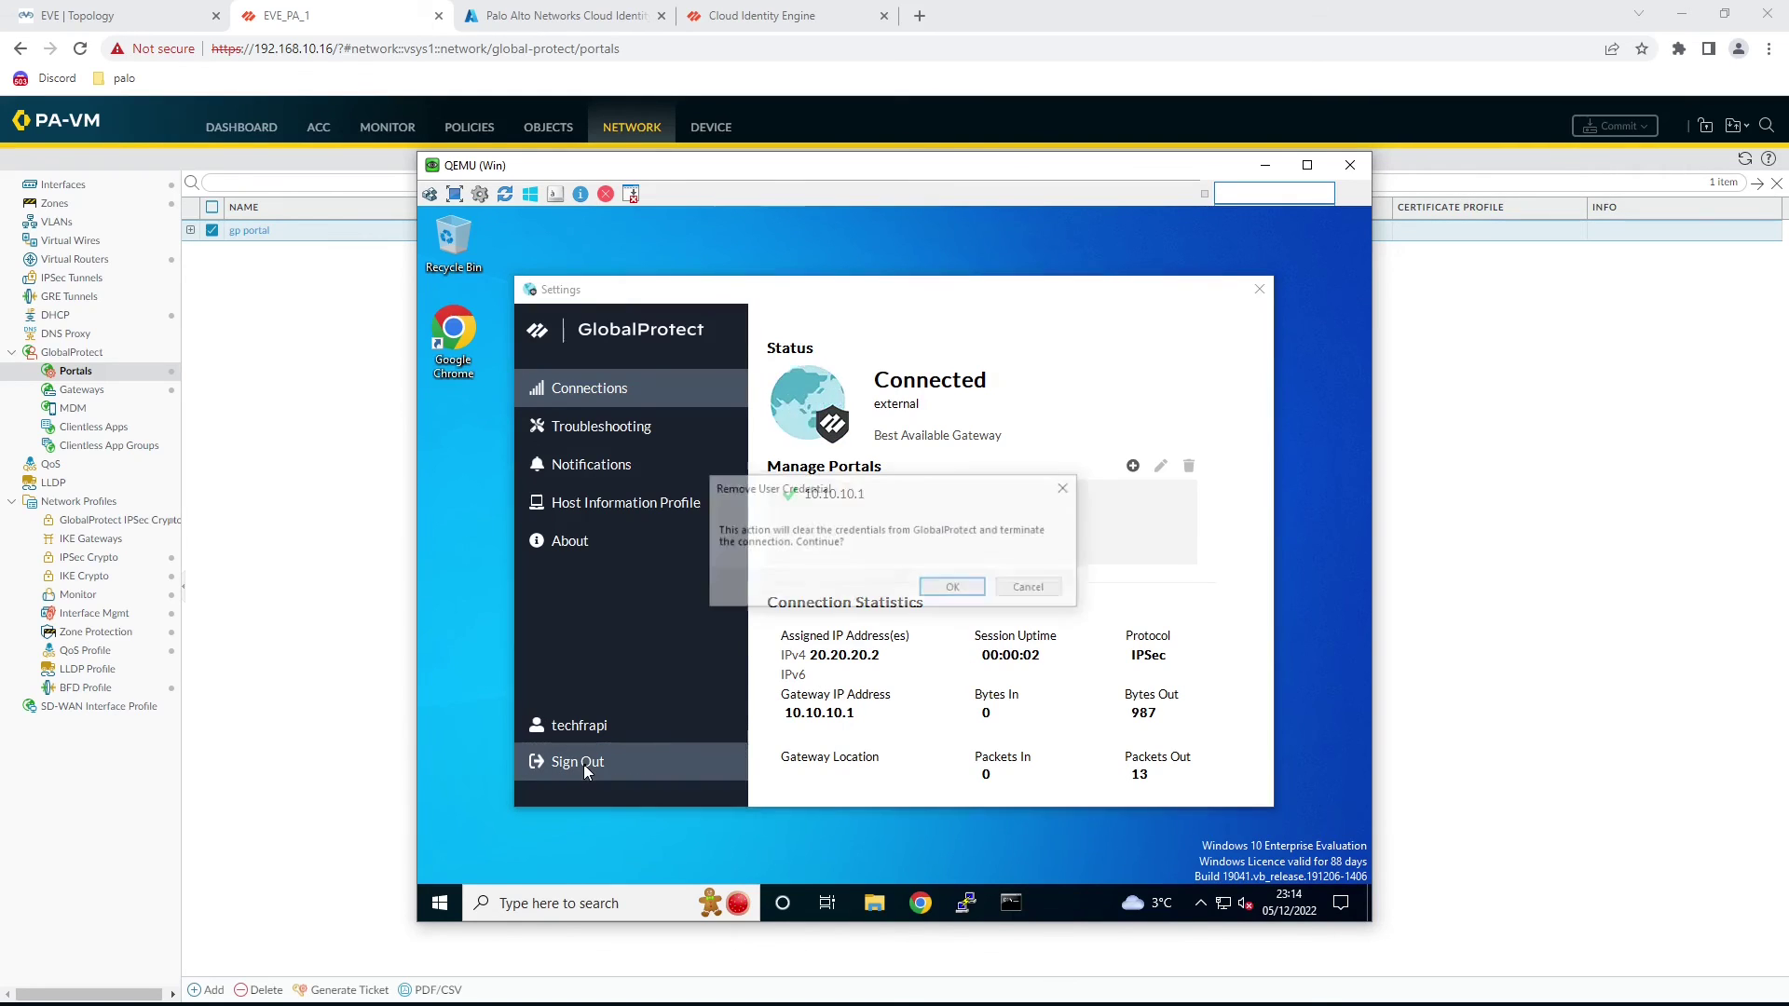
left_click(953, 590)
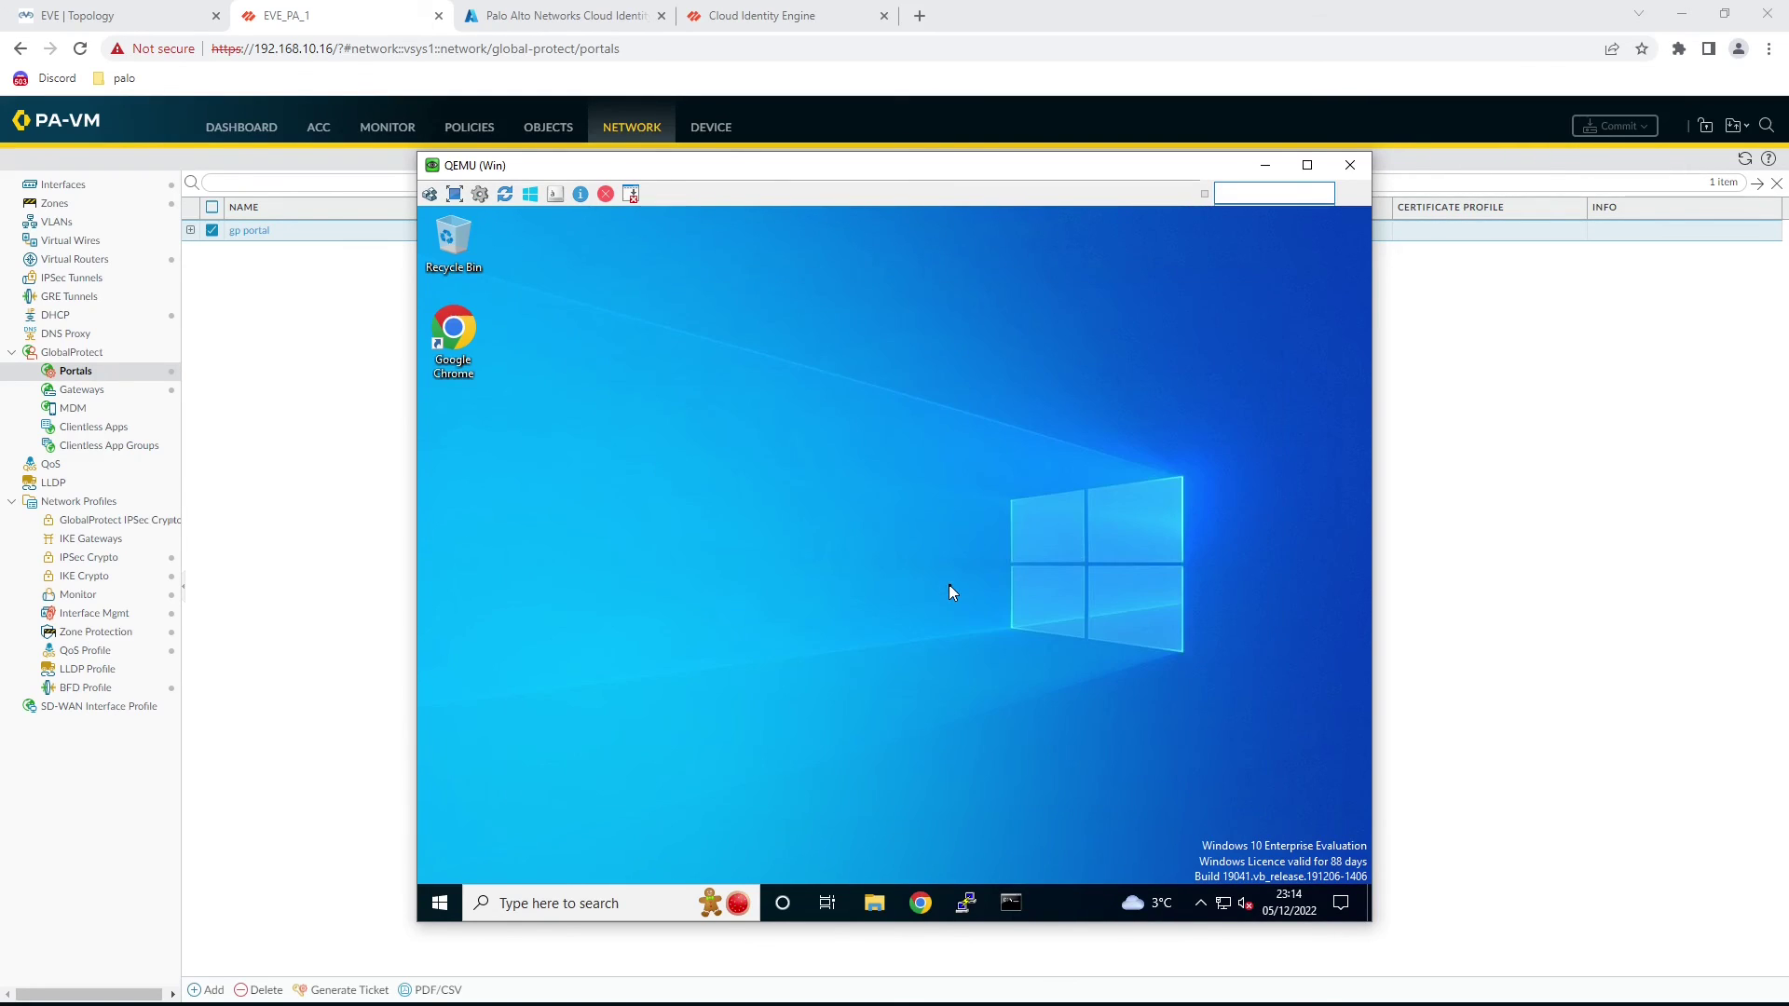
left_click(1202, 904)
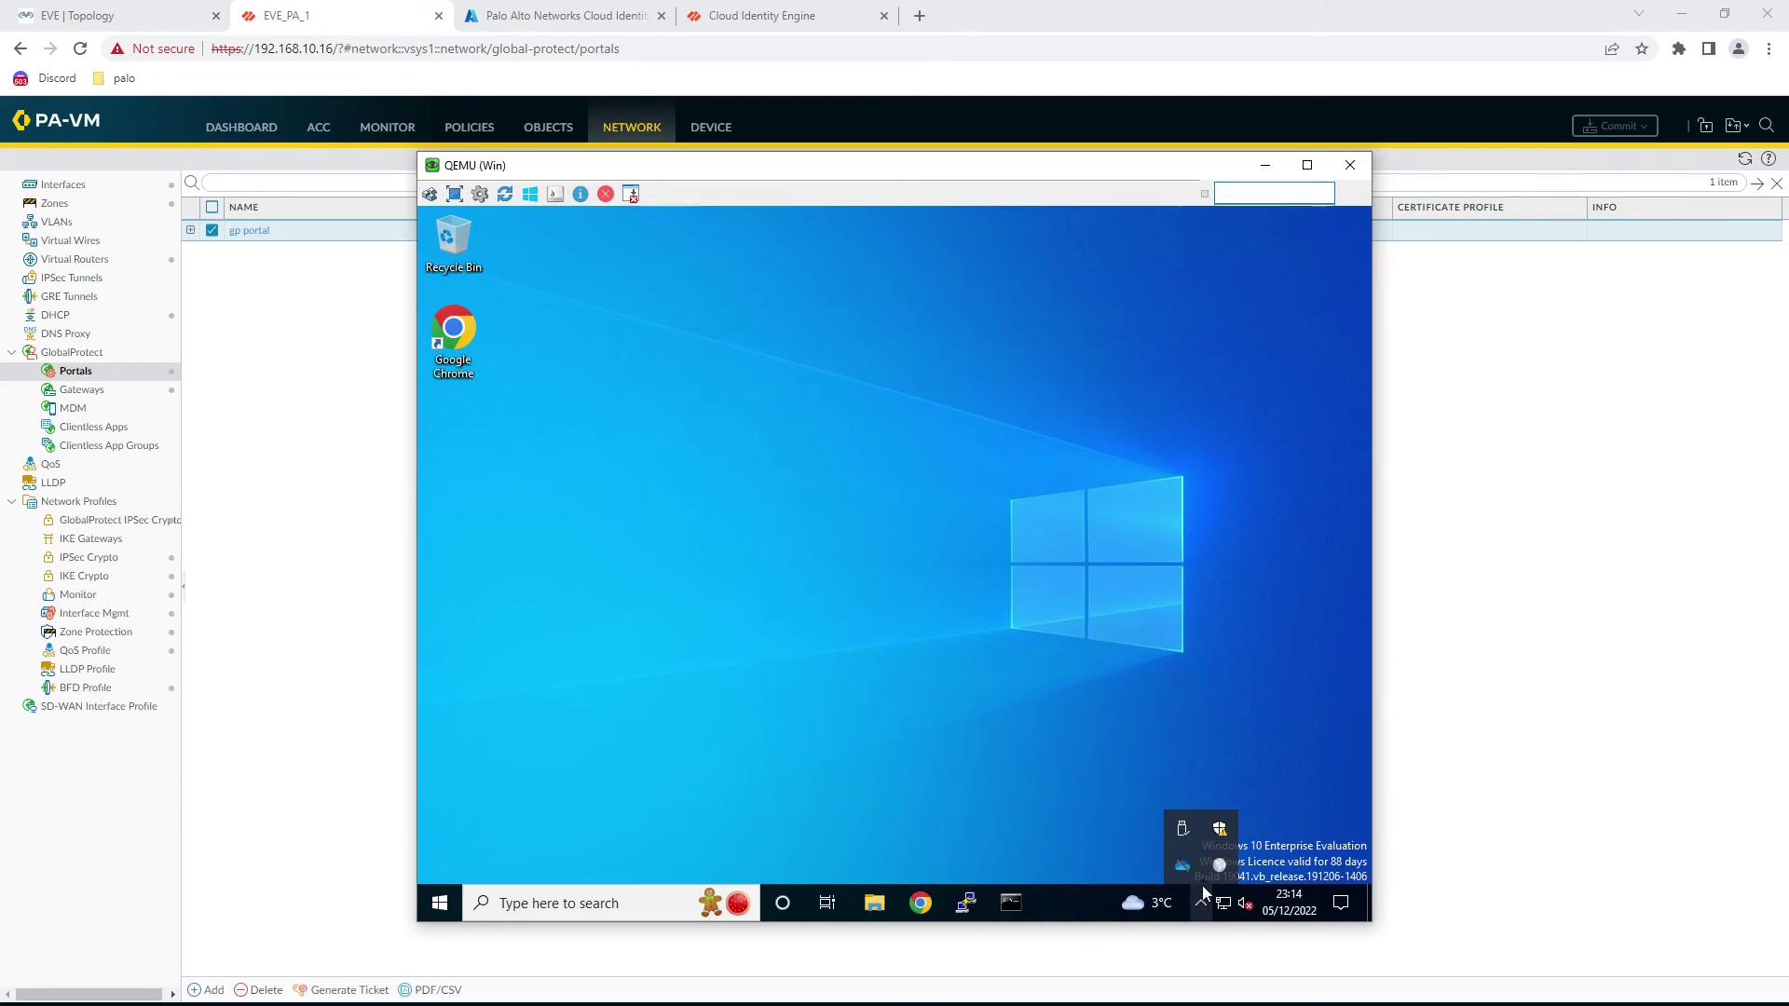
left_click(1219, 865)
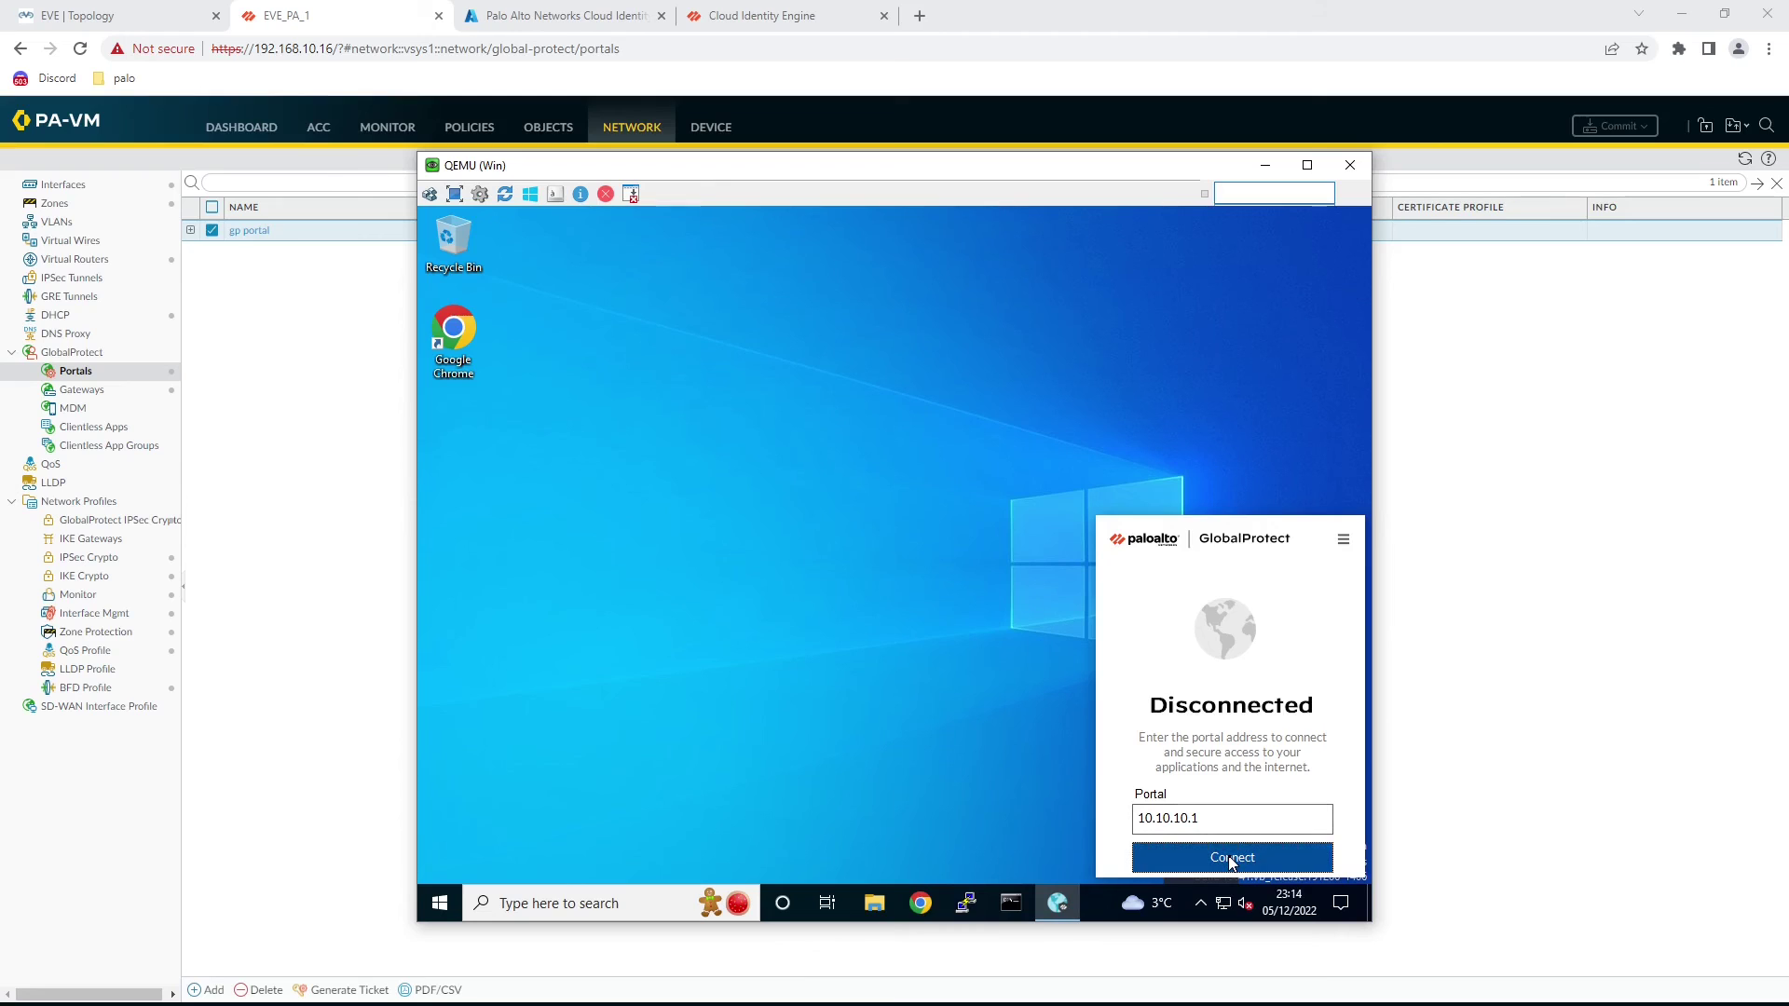
- Reconnect to 10.10.10.1 via browser SAML sign-in and view connection details showing IP 20.20.20.2
left_click(1231, 858)
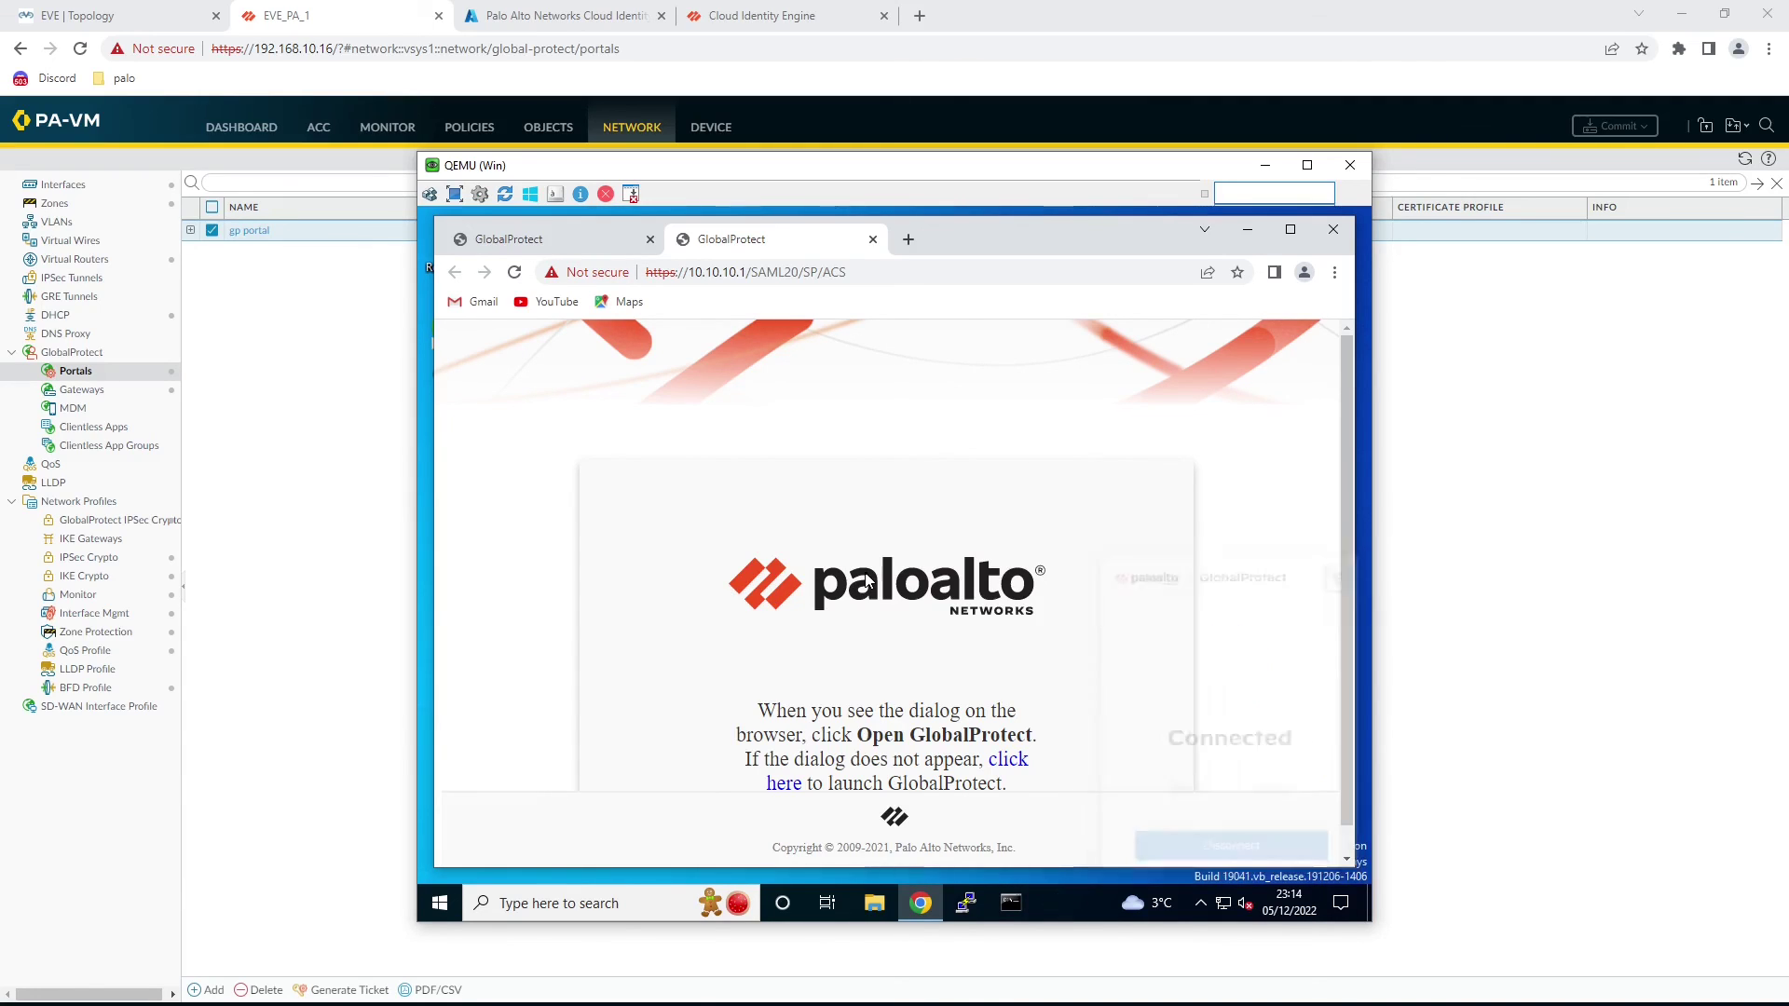
left_click(1201, 903)
left_click(1219, 870)
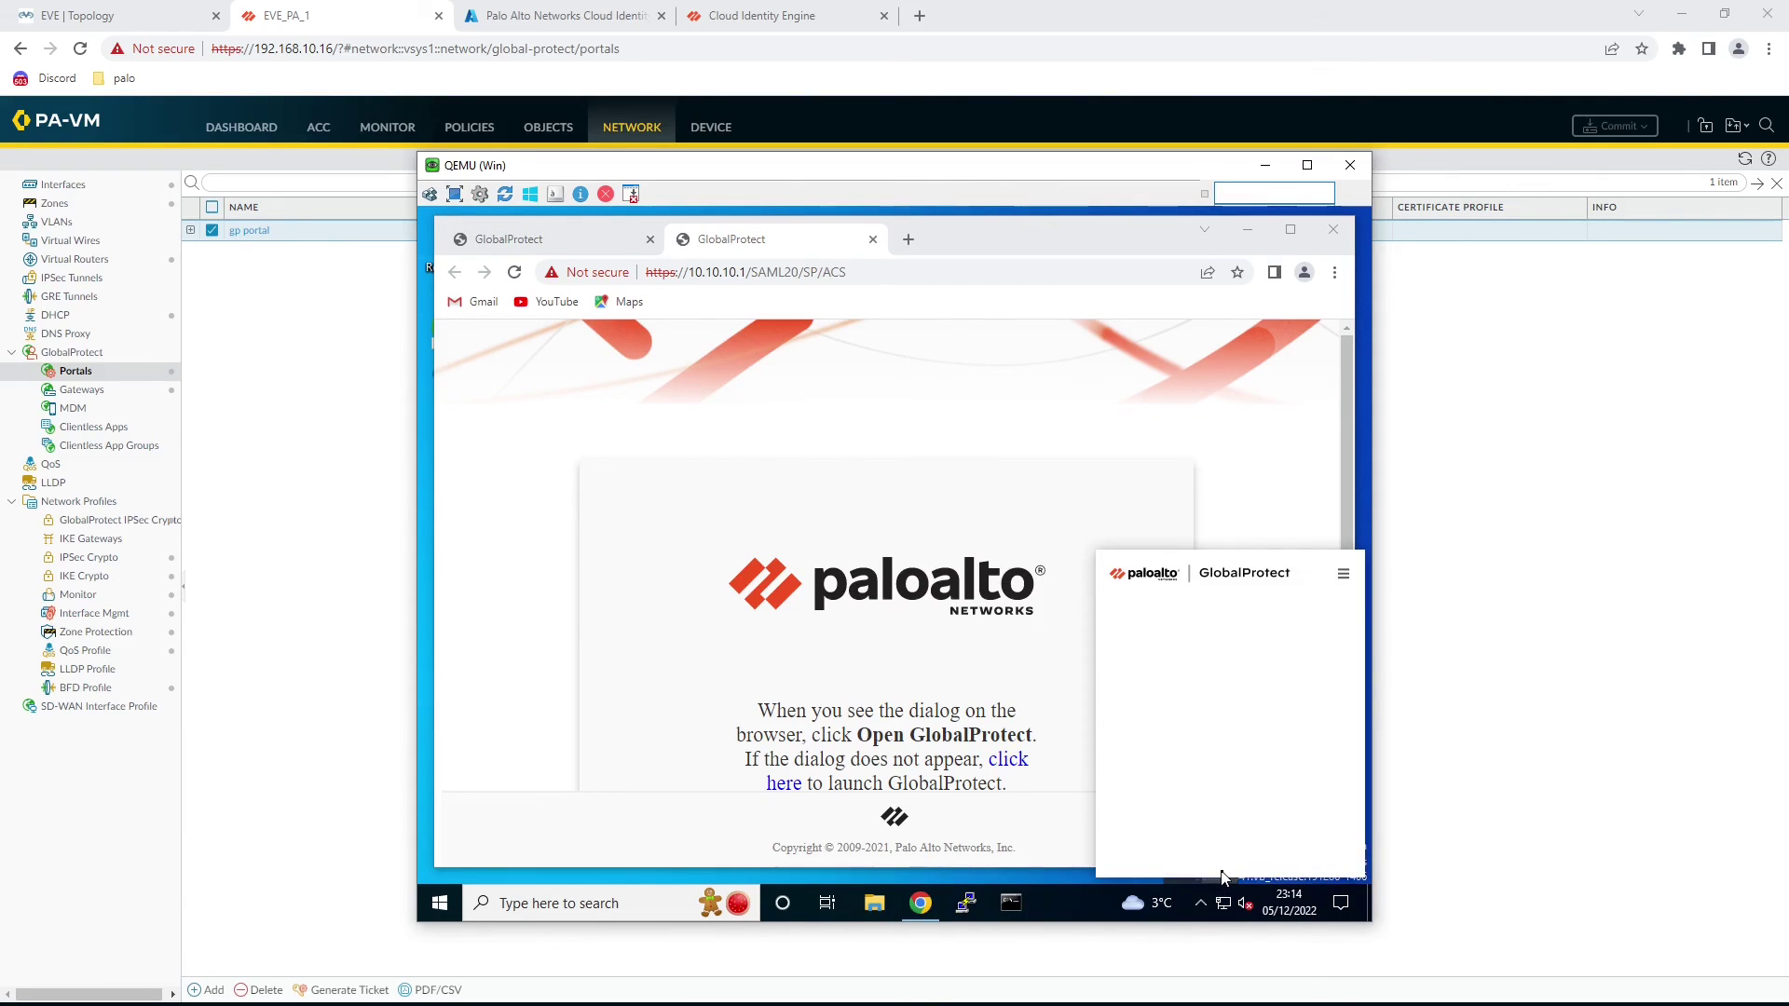
left_click(1343, 573)
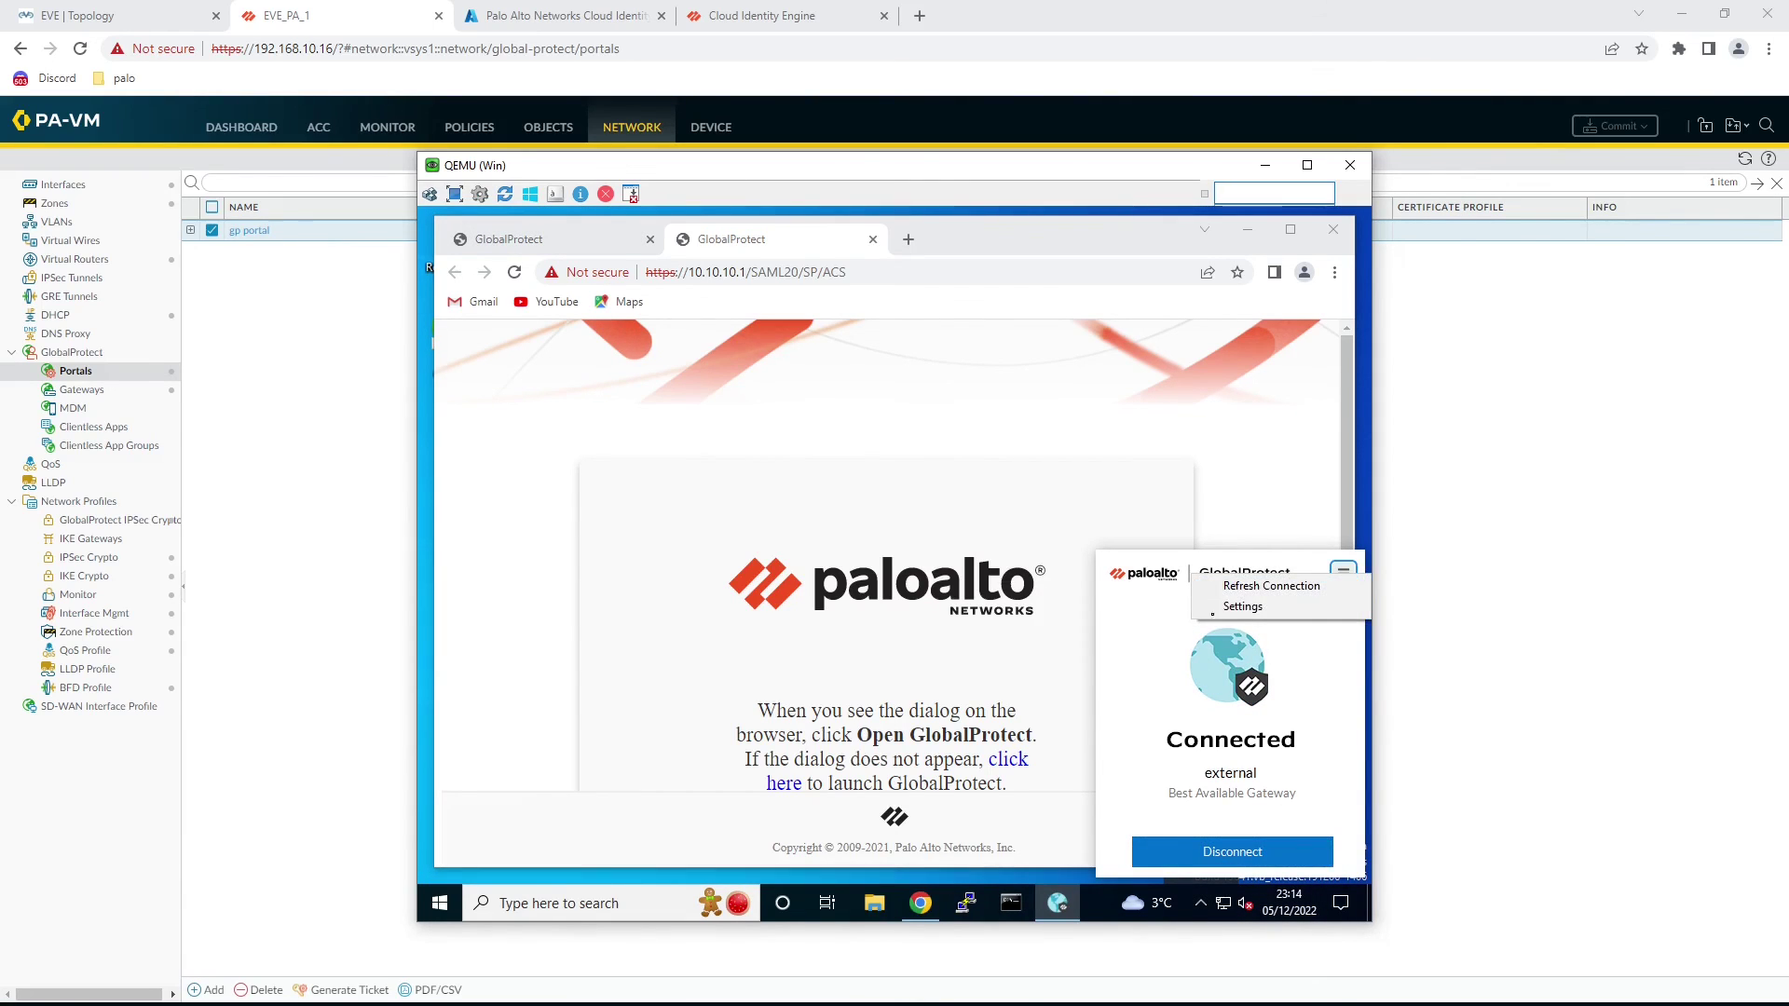
left_click(1262, 608)
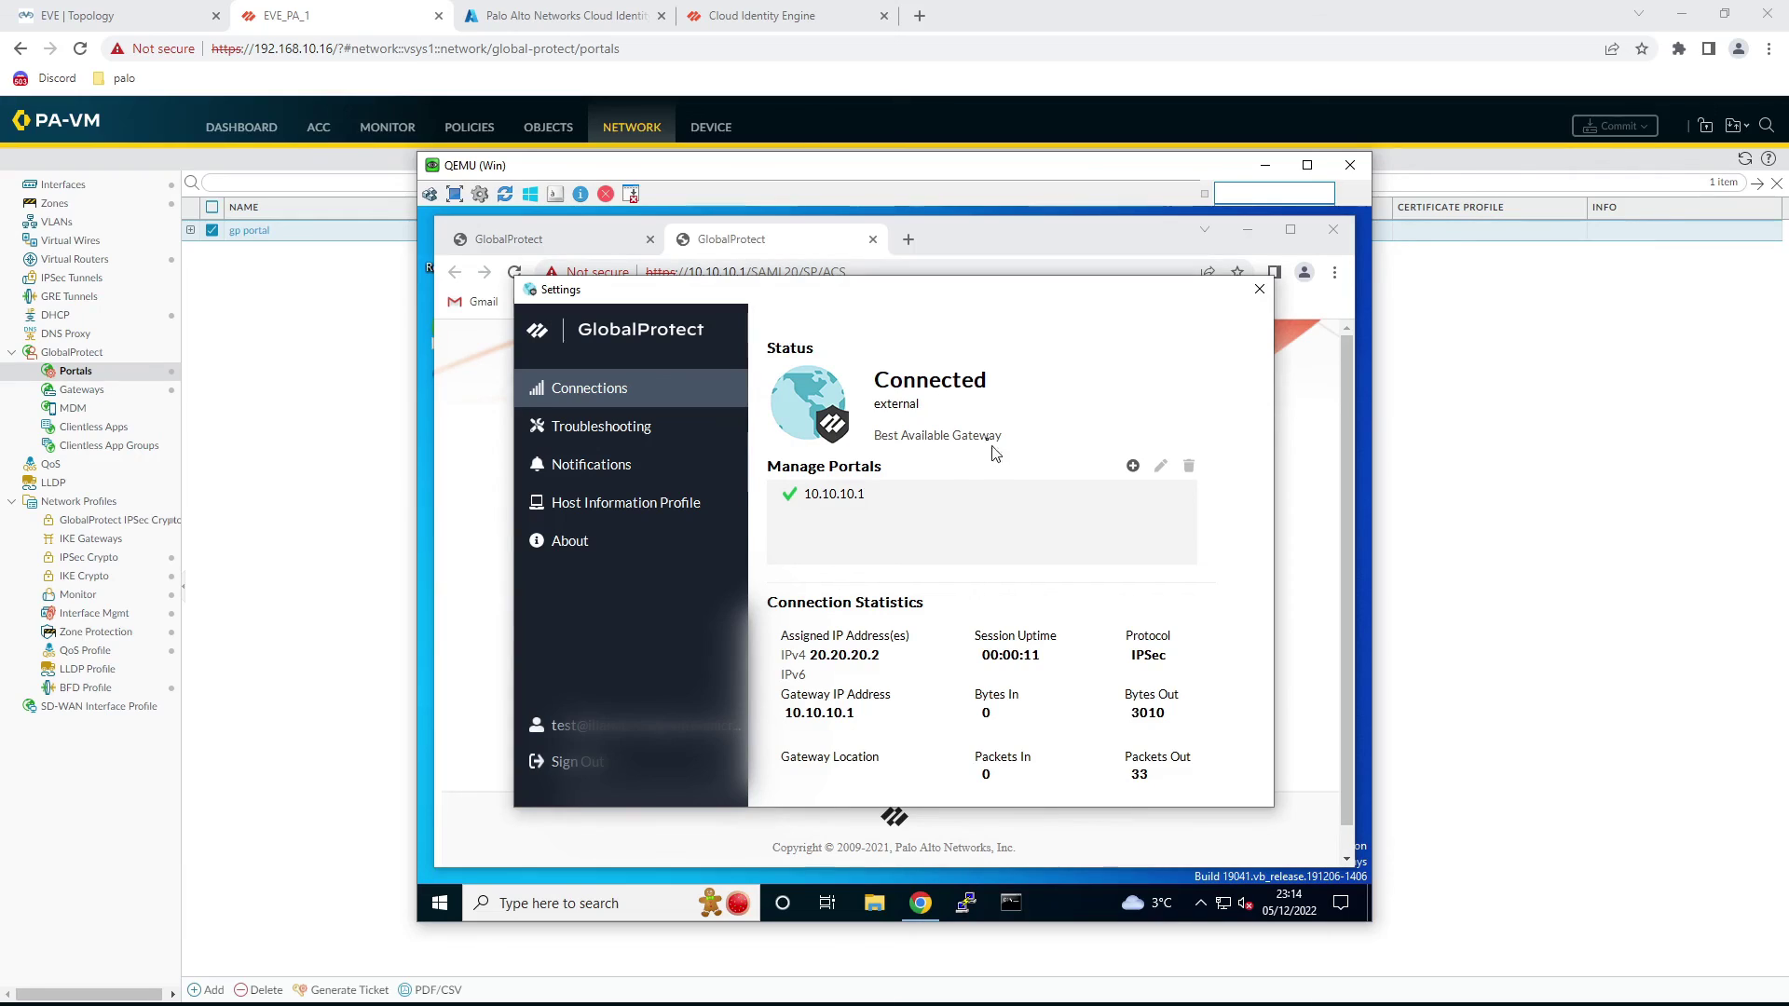
- Show gp gateway's remote users: one IPSec user with private IP 20.20.20.2, public IP 10.10.10.2
left_click(266, 17)
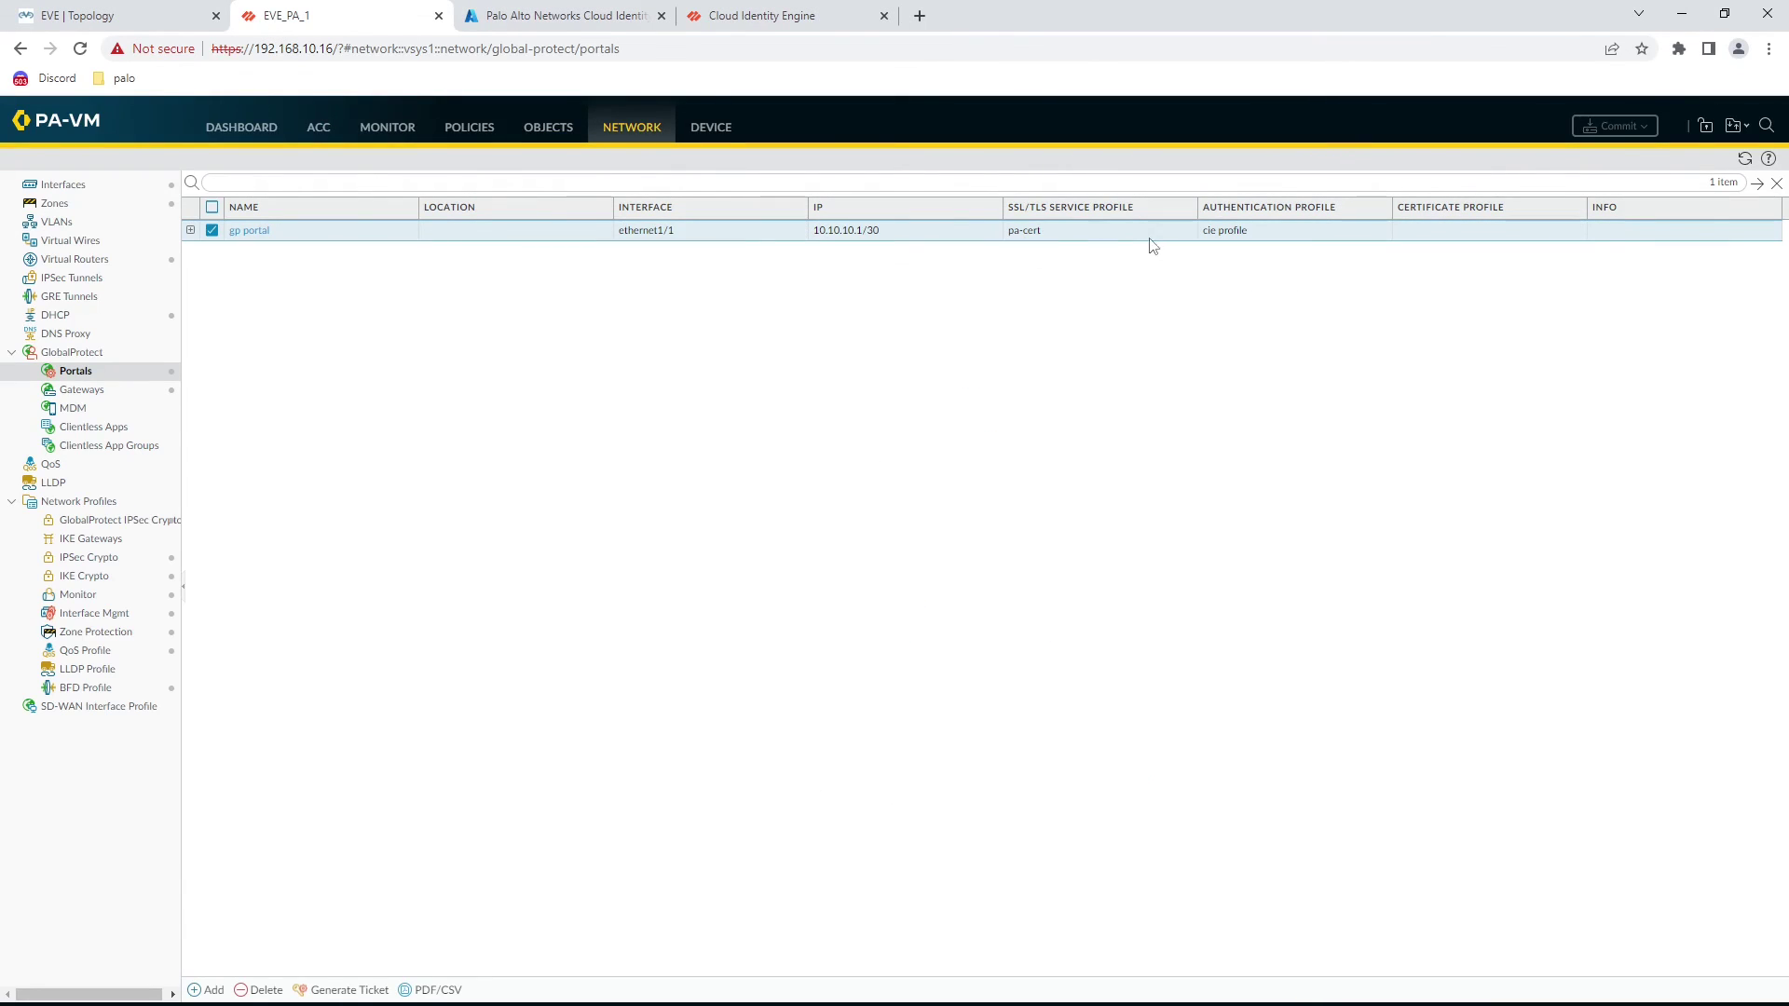
left_click(59, 391)
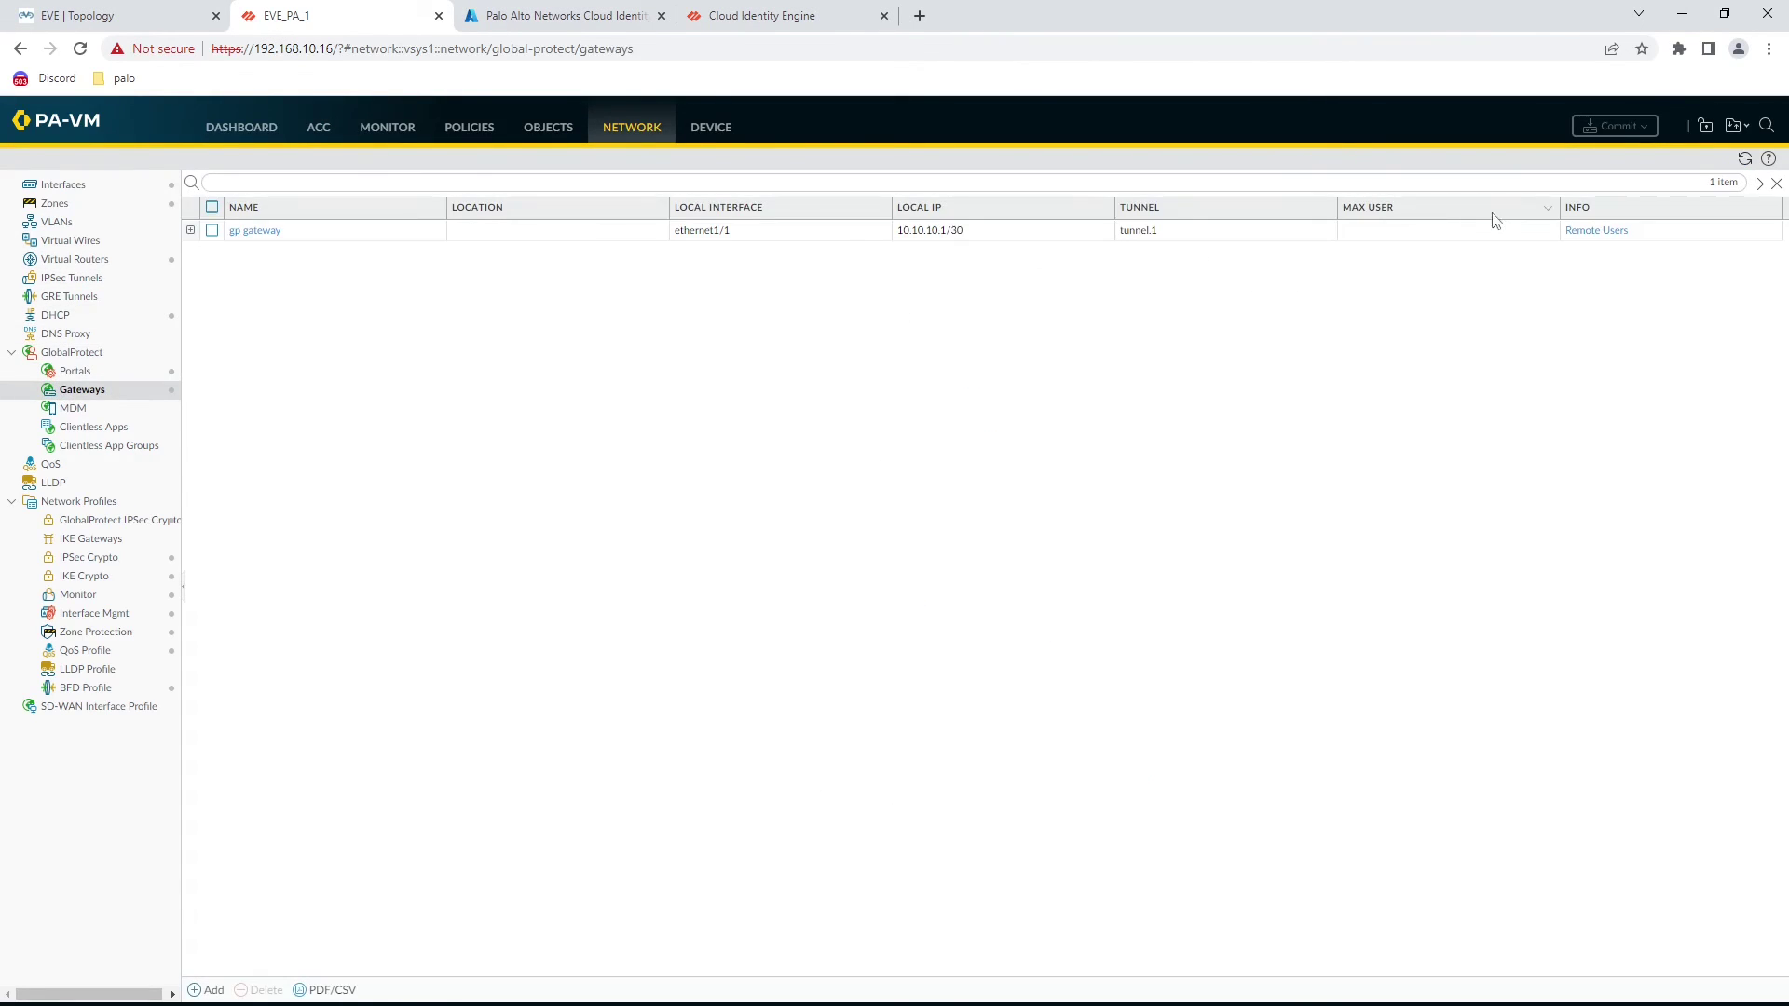
left_click(1591, 234)
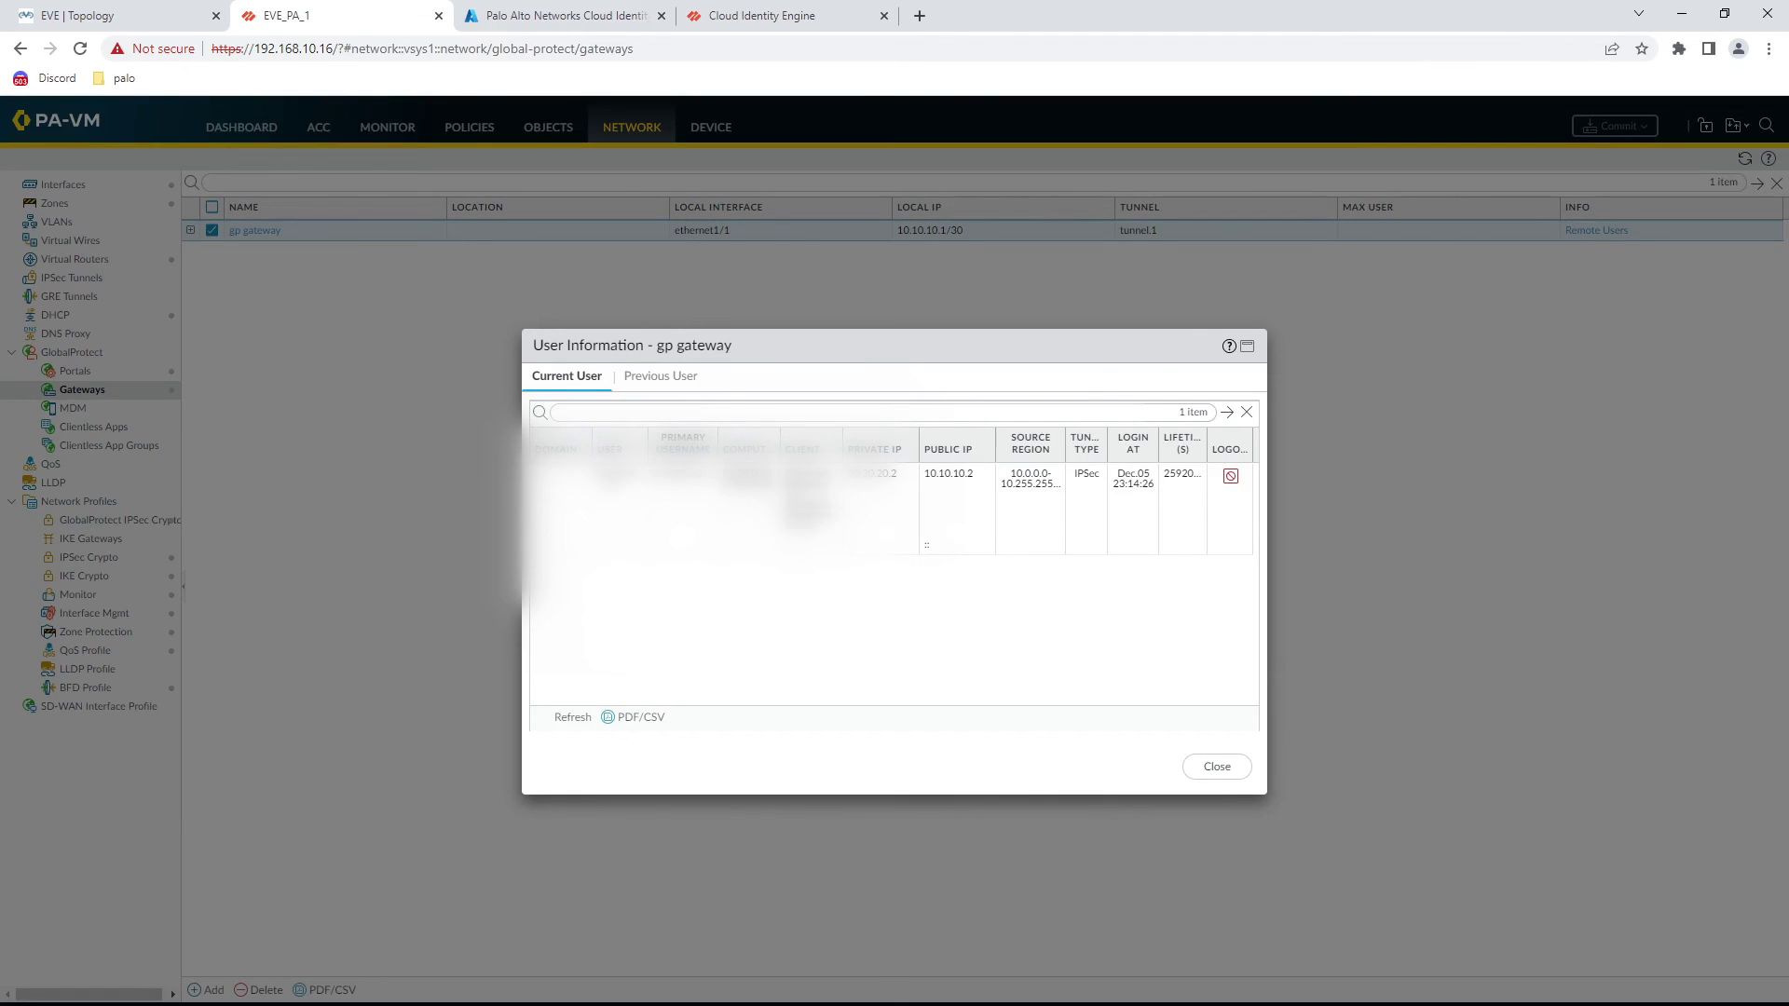
left_click_drag(647, 430, 764, 431)
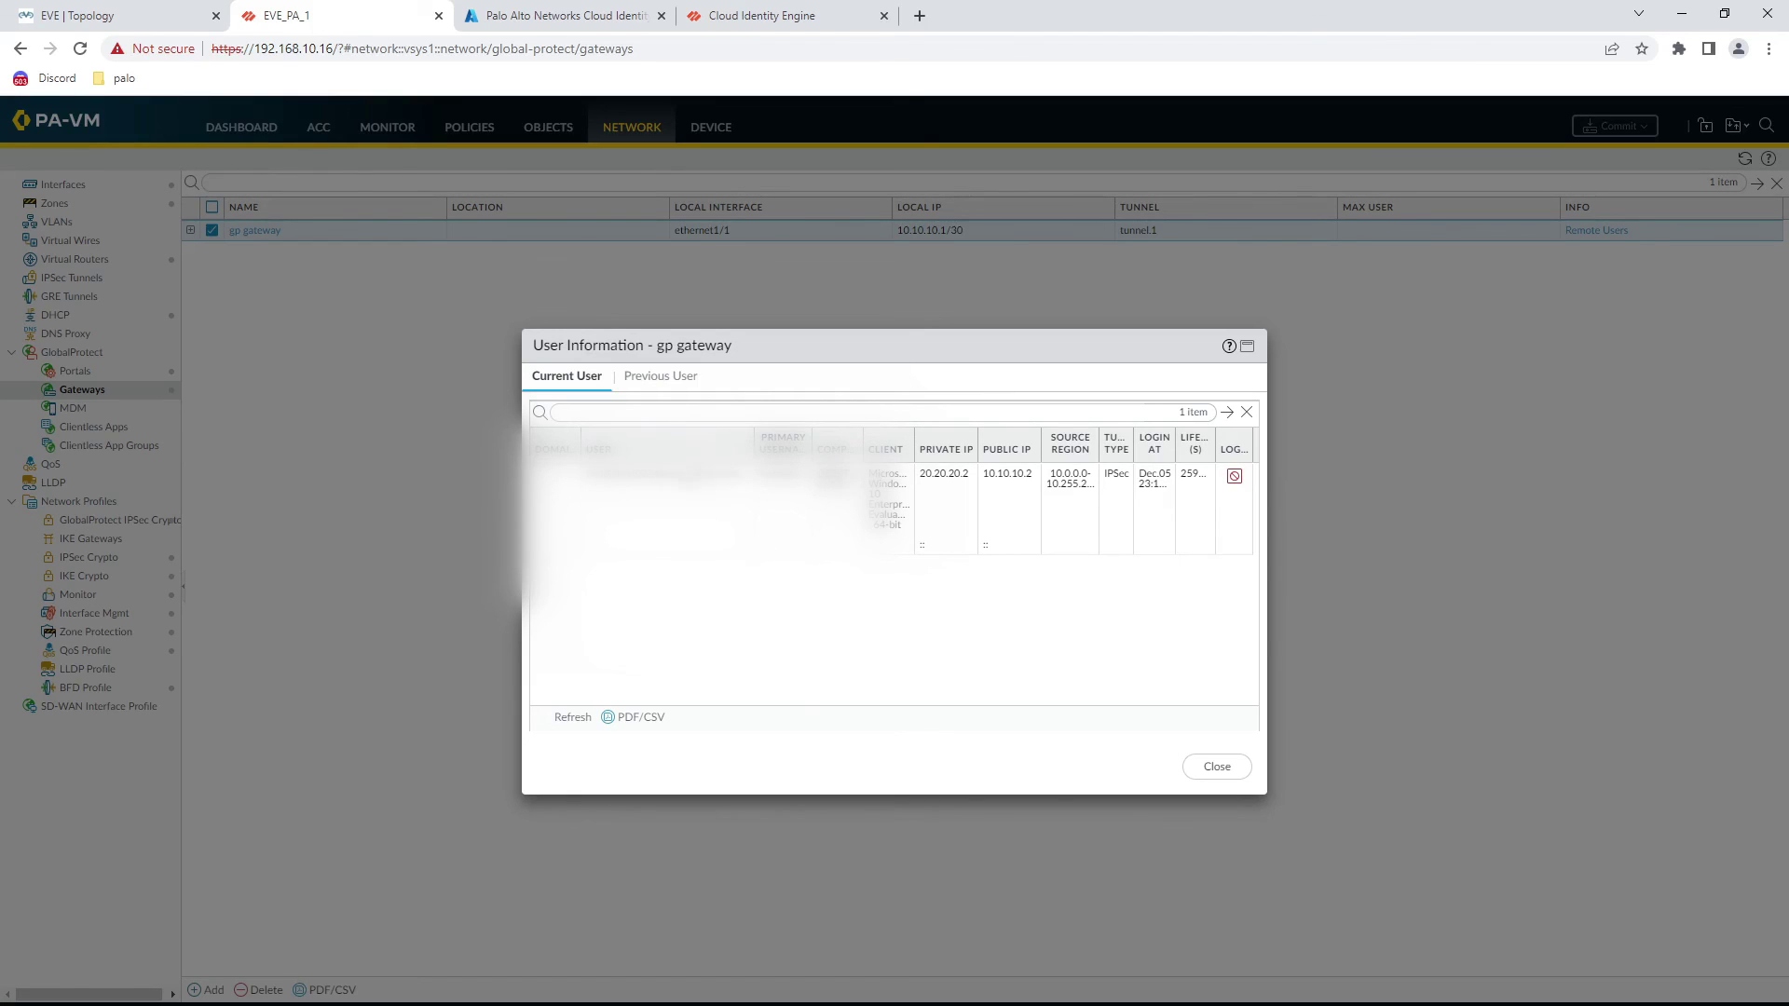
left_click_drag(752, 434, 657, 434)
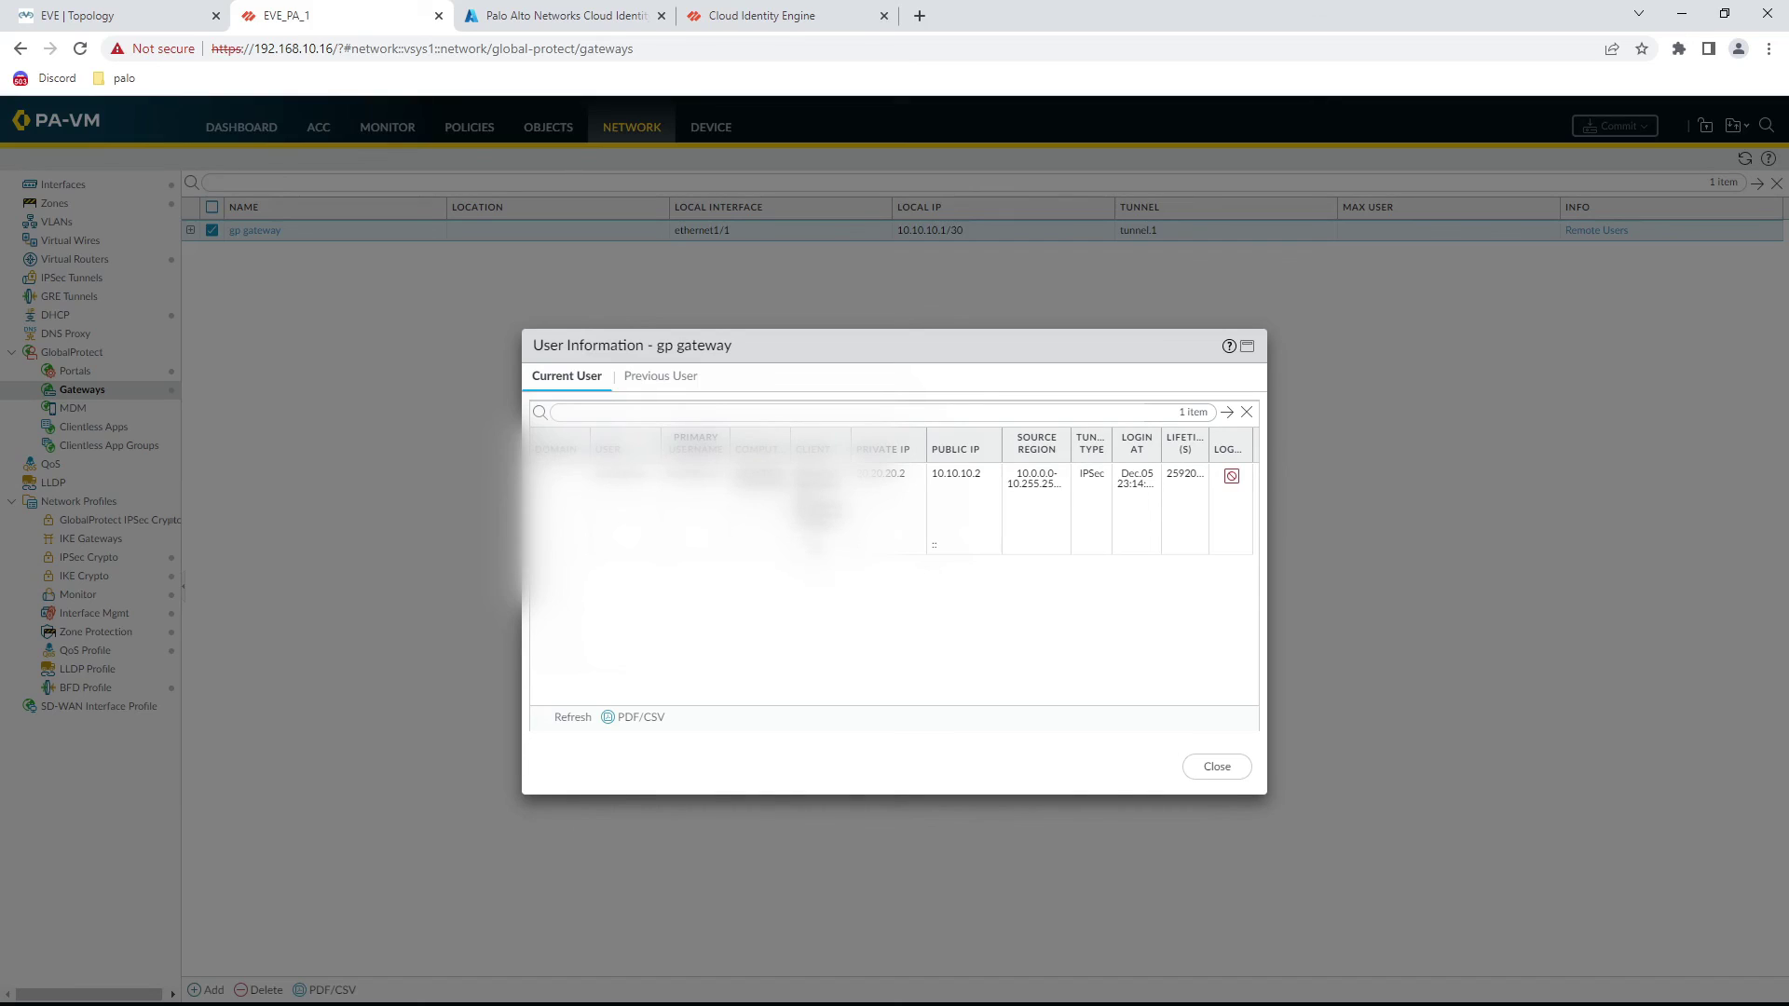